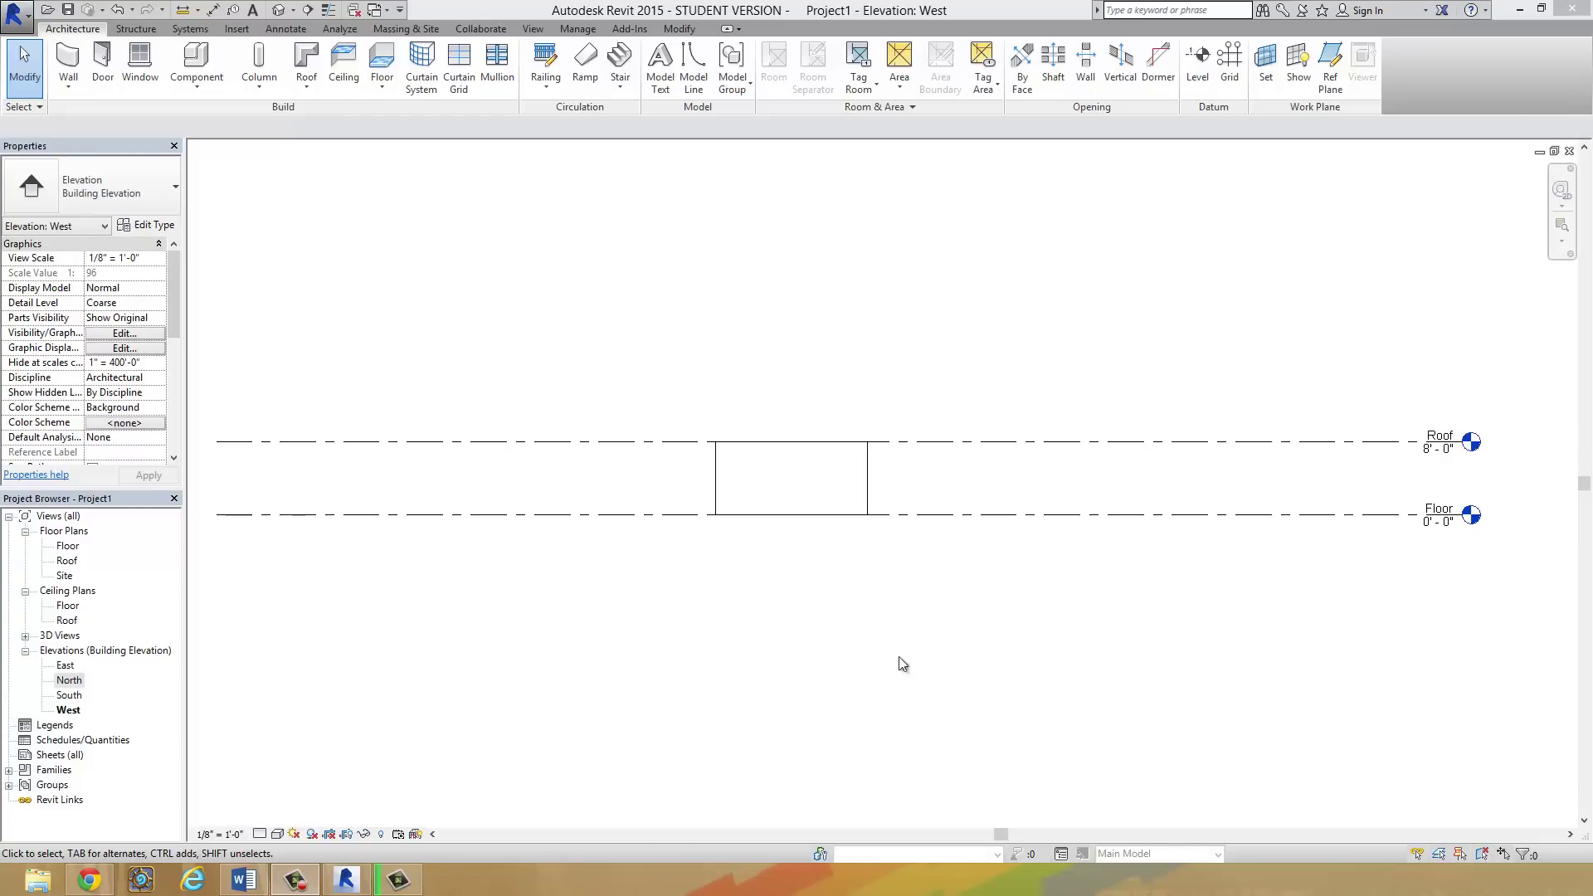
Step: Open the Floor plan view and pan it into position
middle_click_drag(839, 356, 864, 377)
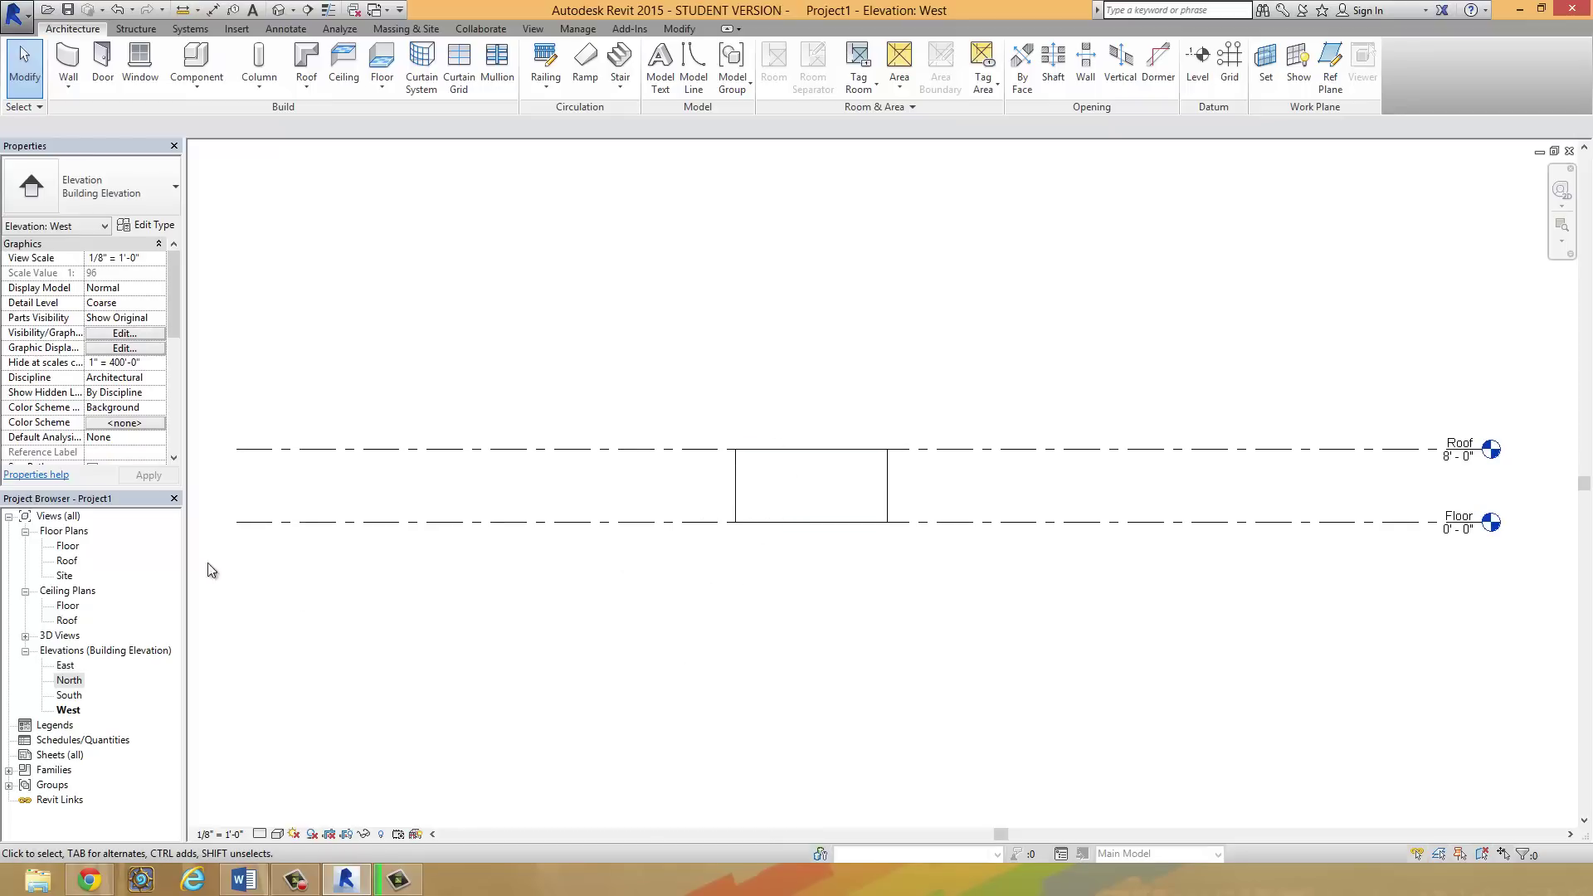
double_click(66, 546)
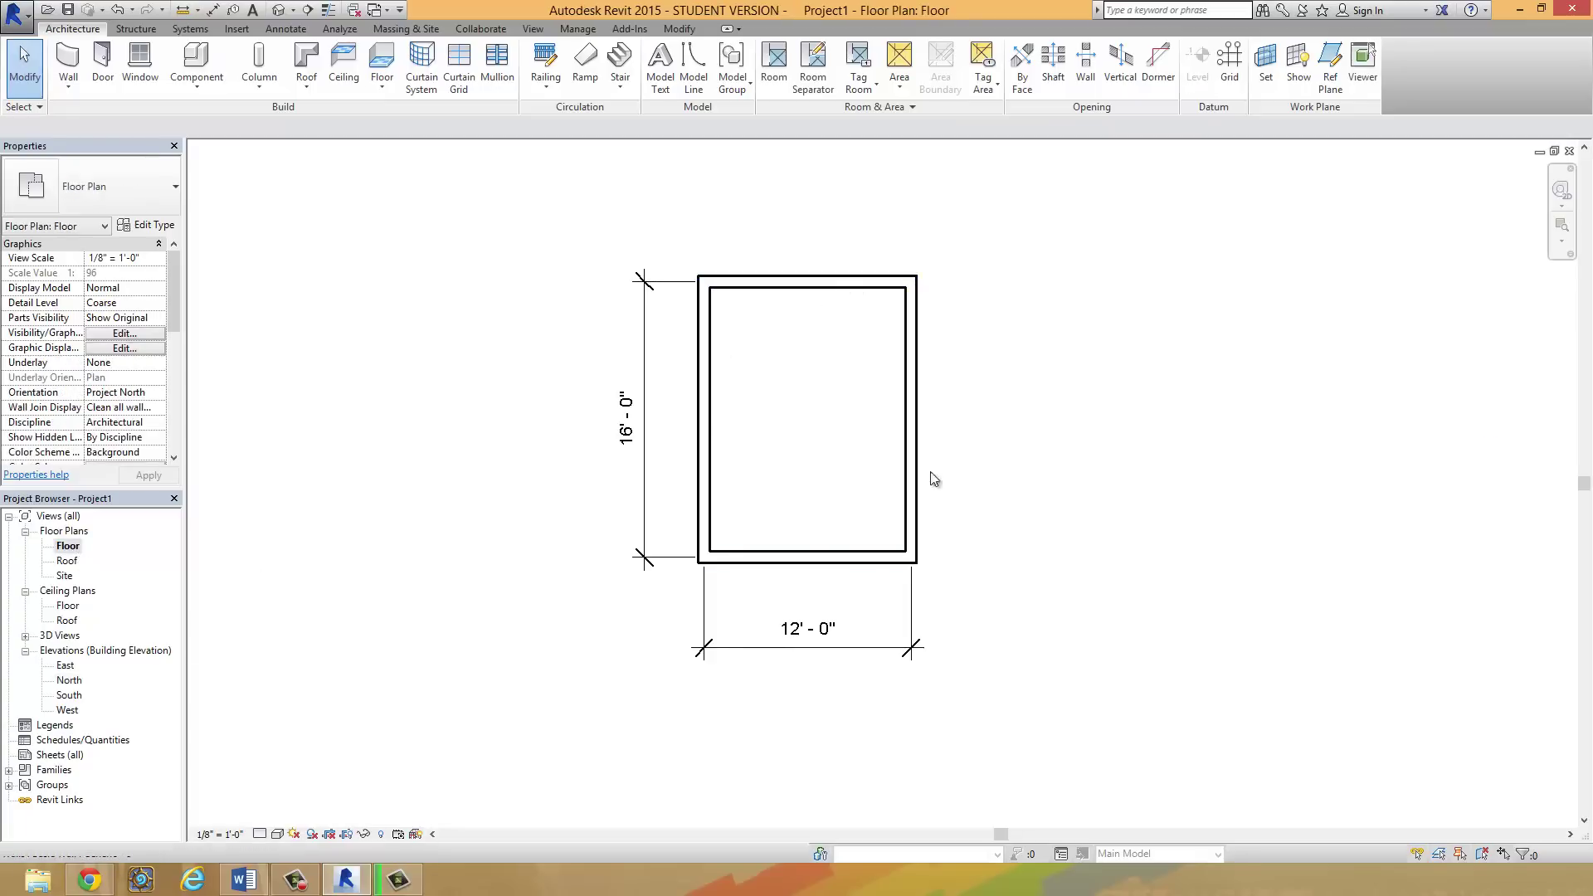
middle_click_drag(970, 478, 1014, 549)
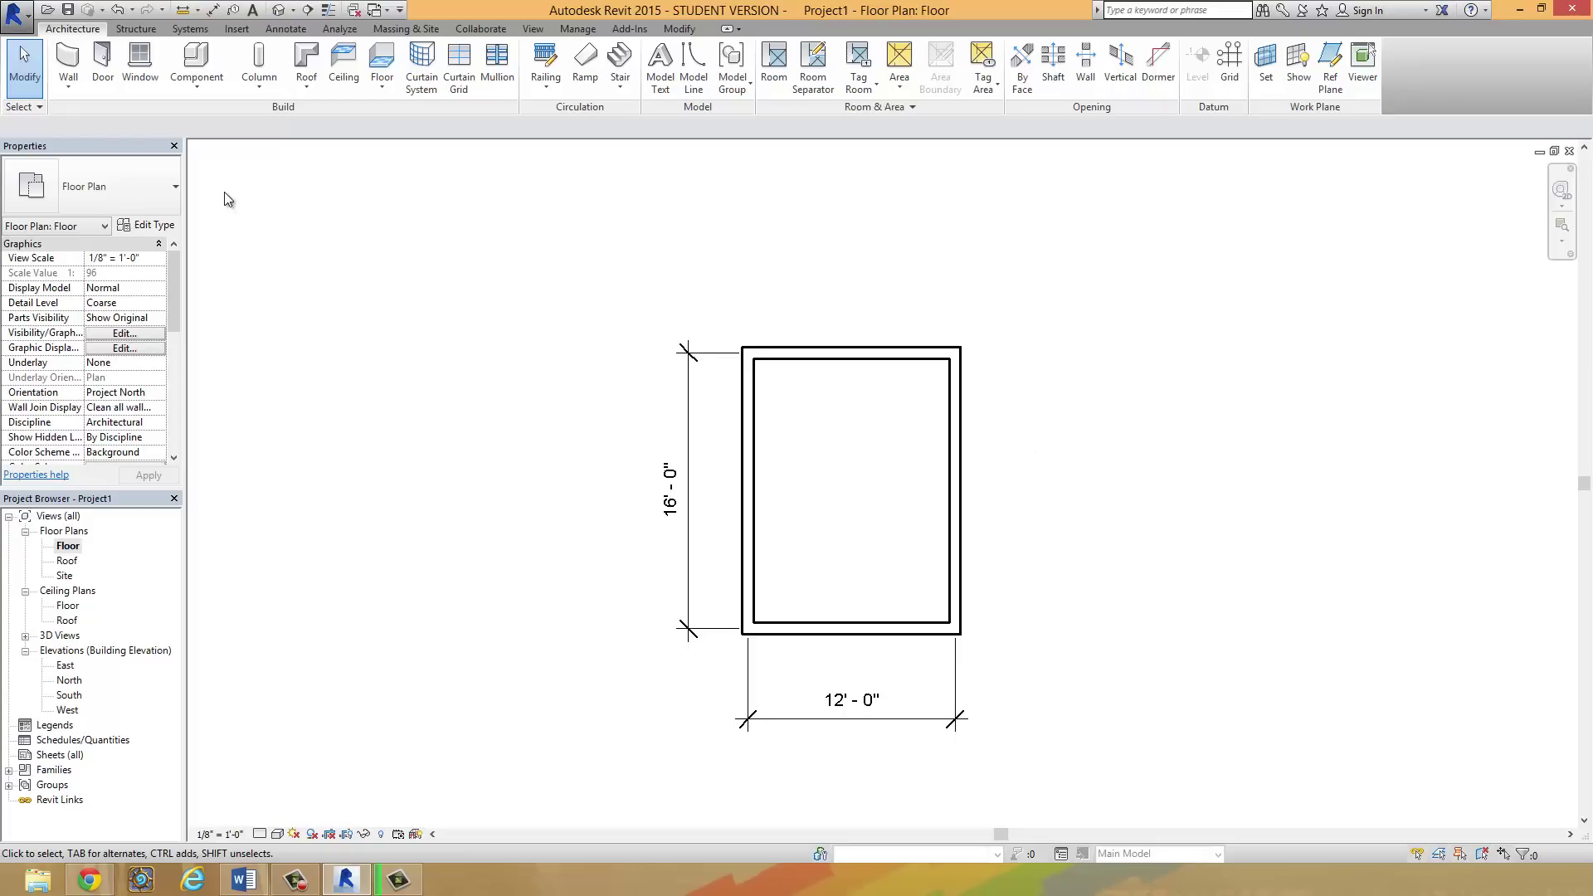
Step: Start a new floor and pick the top, right, bottom and left walls as its boundary
left_click(382, 55)
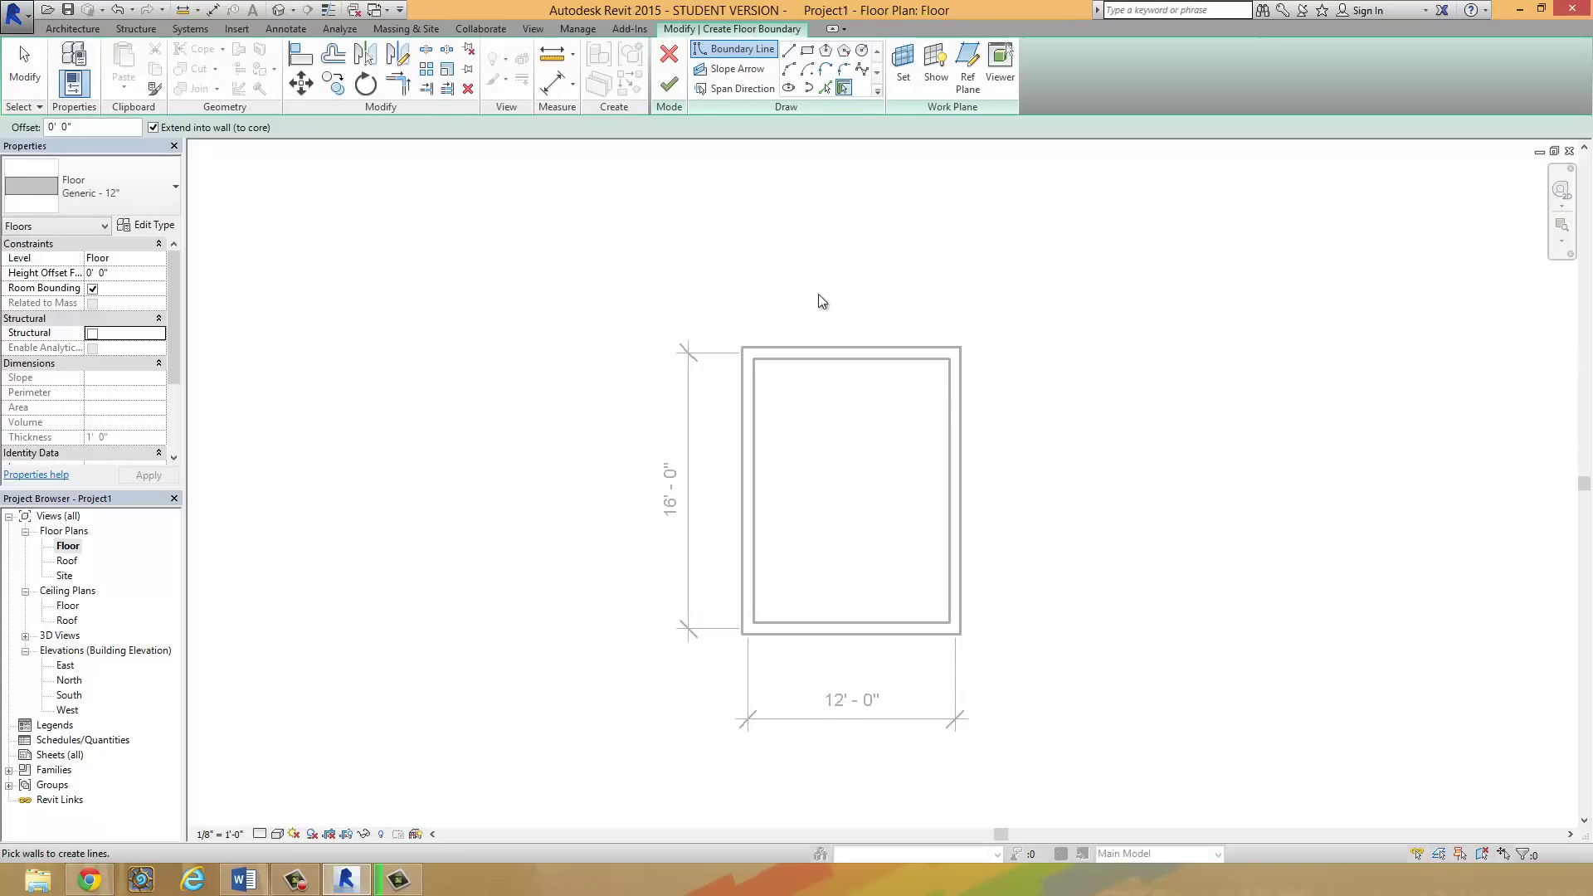
left_click(868, 355)
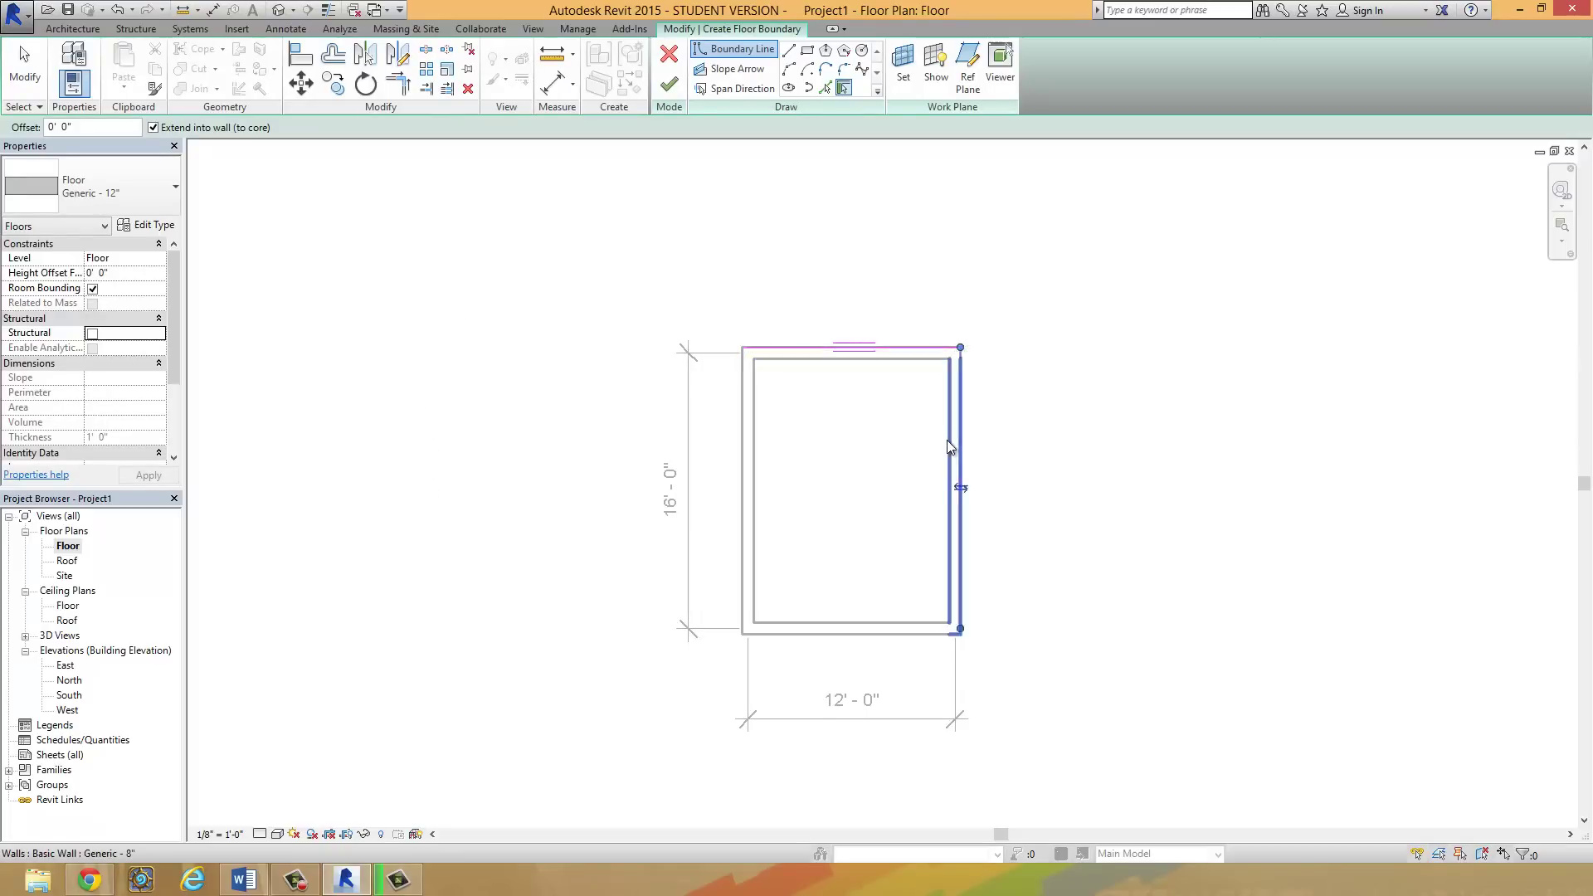
left_click(956, 485)
left_click(861, 630)
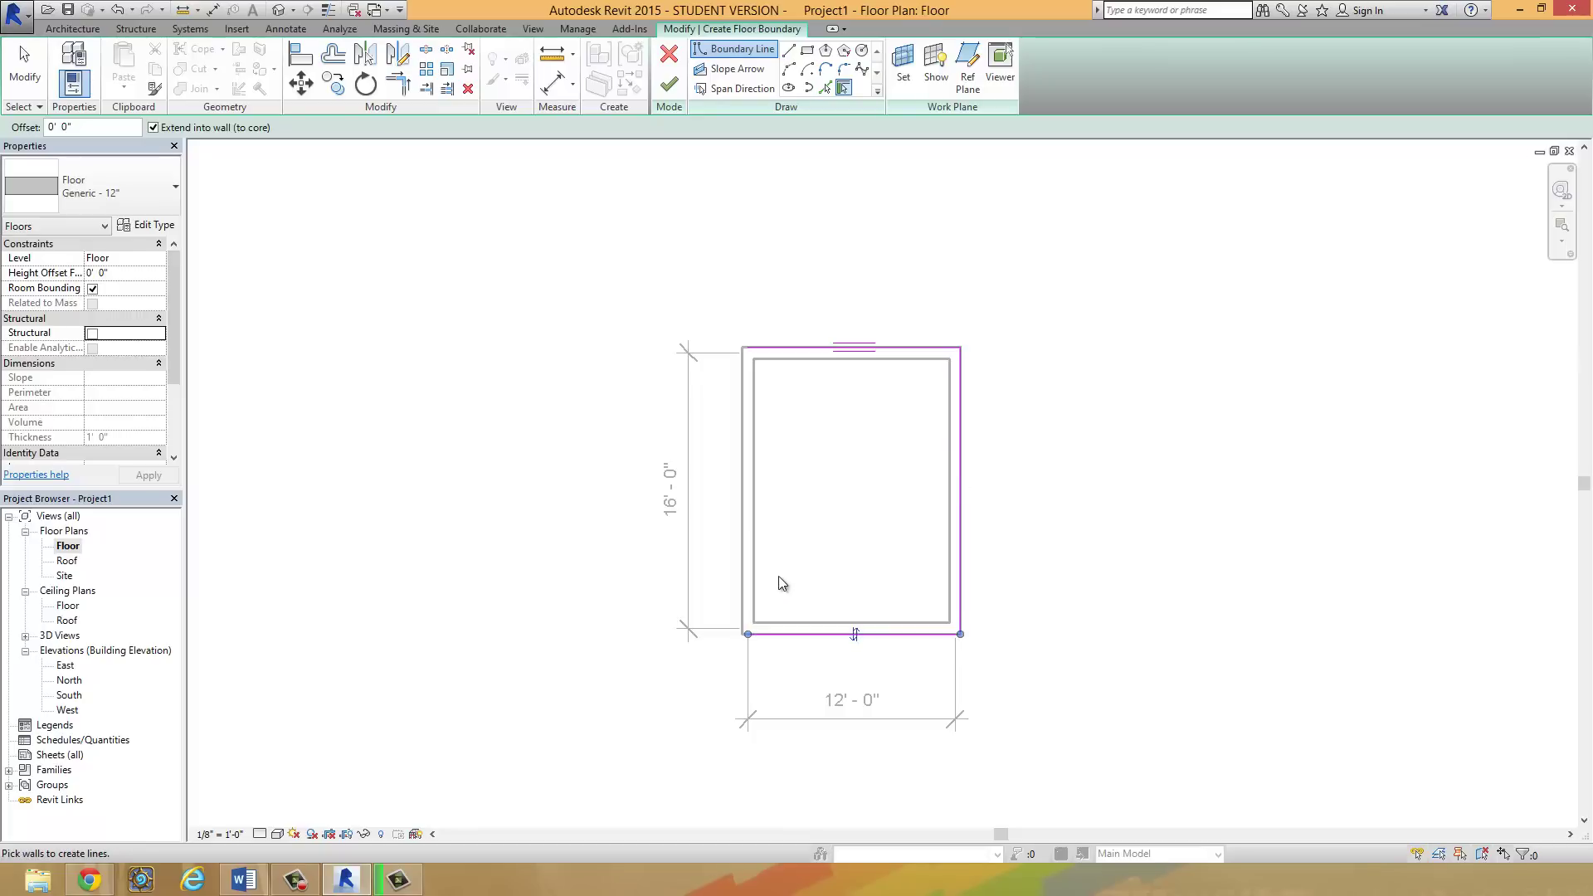
left_click(748, 529)
Step: Zoom in to bring the top floor boundary line into view
scroll(839, 515, "up", 3)
scroll(858, 522, "up", 1)
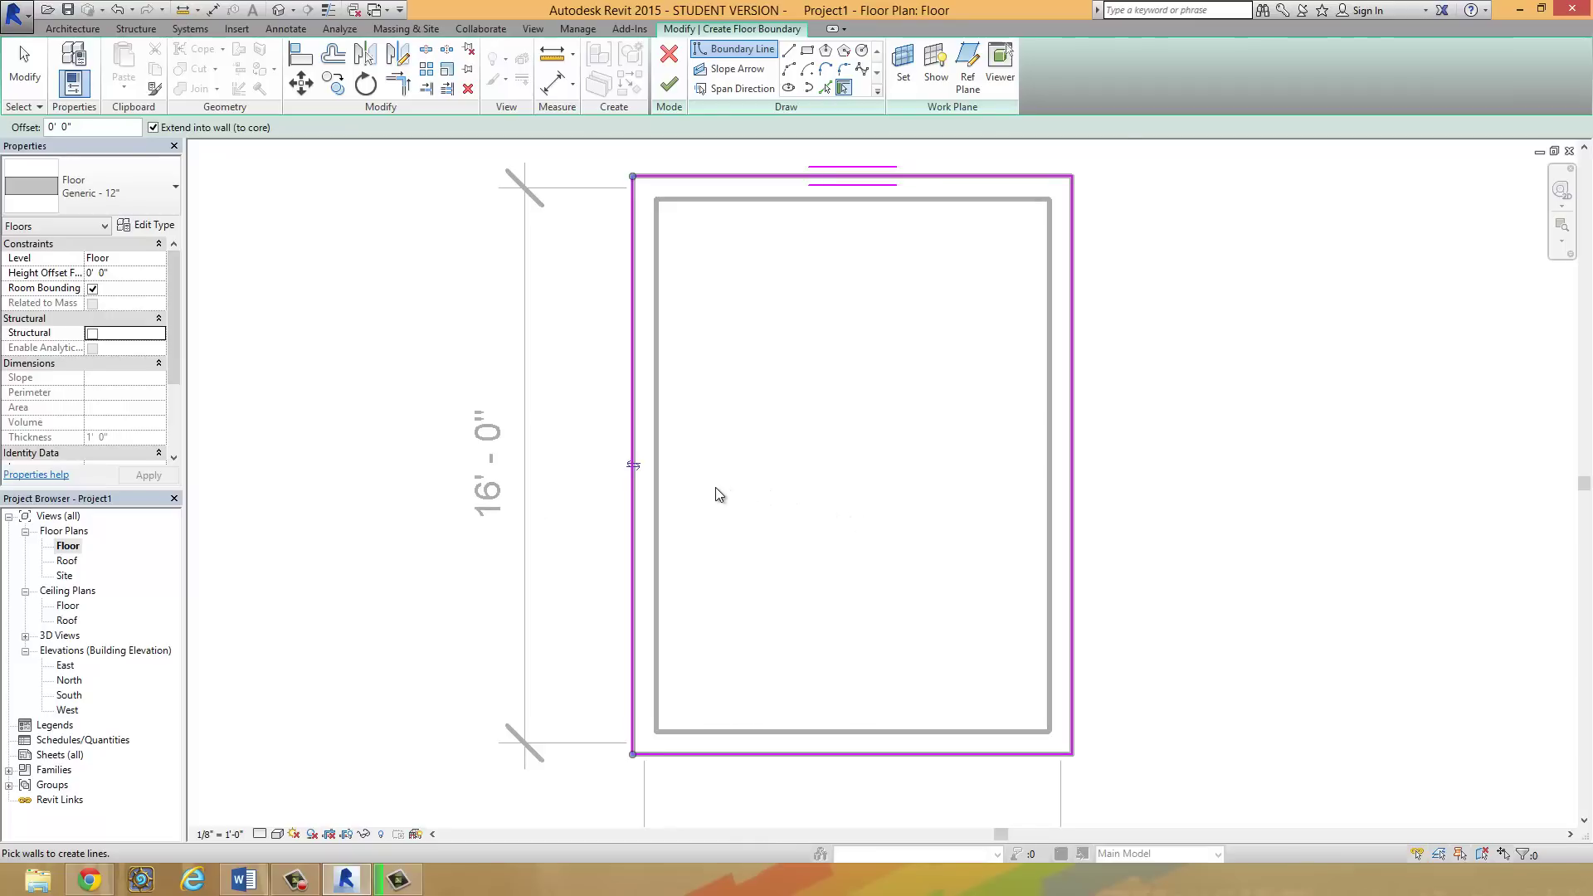
scroll(715, 489, "up", 1)
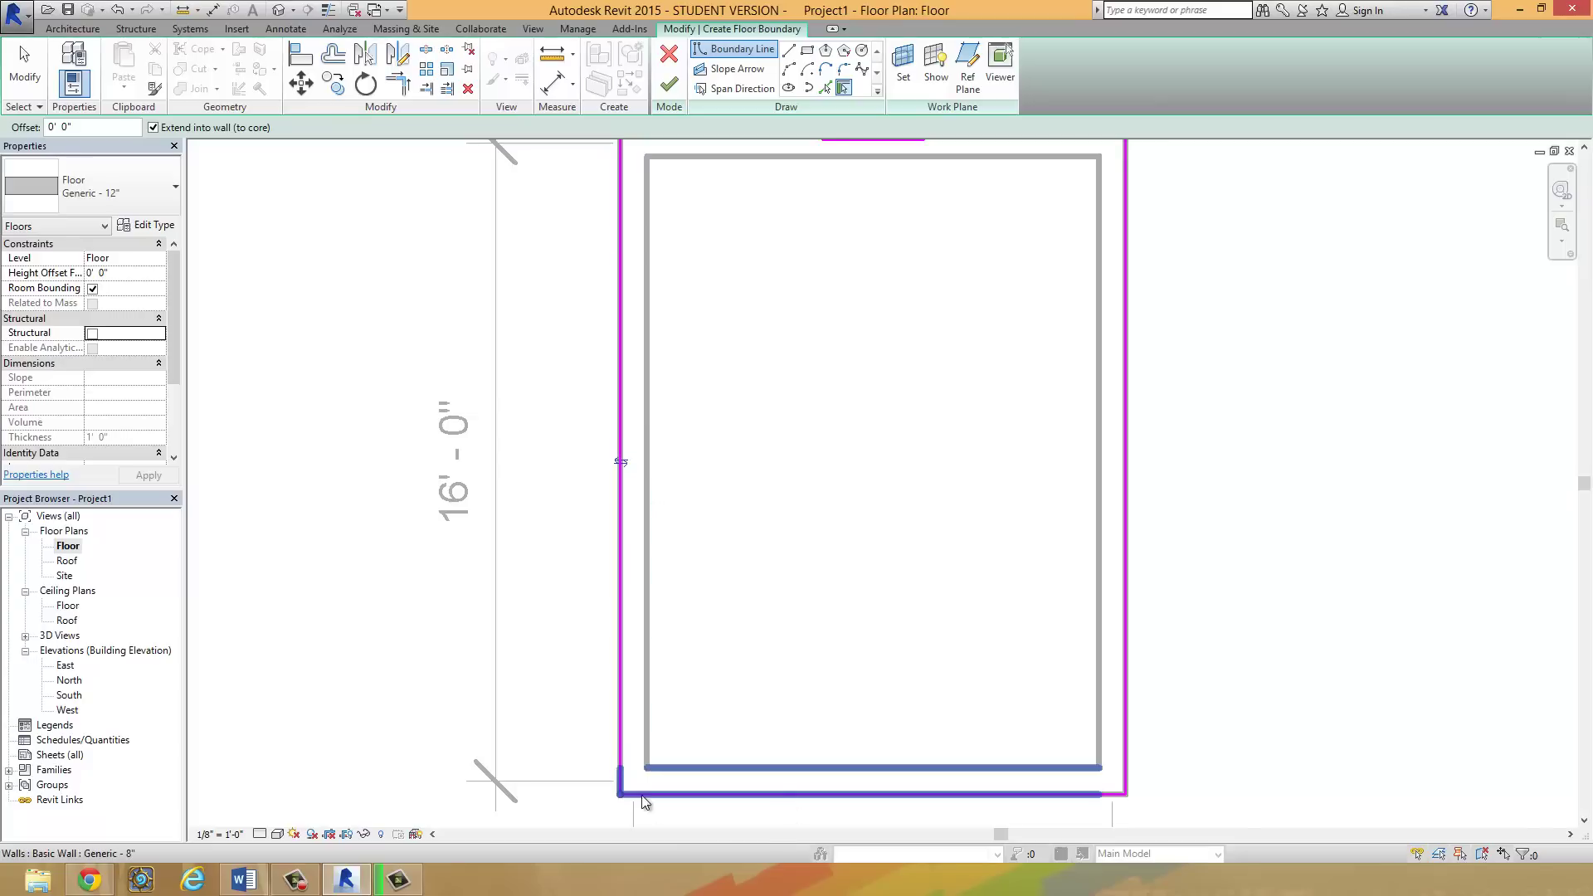
scroll(1140, 218, "up", 1)
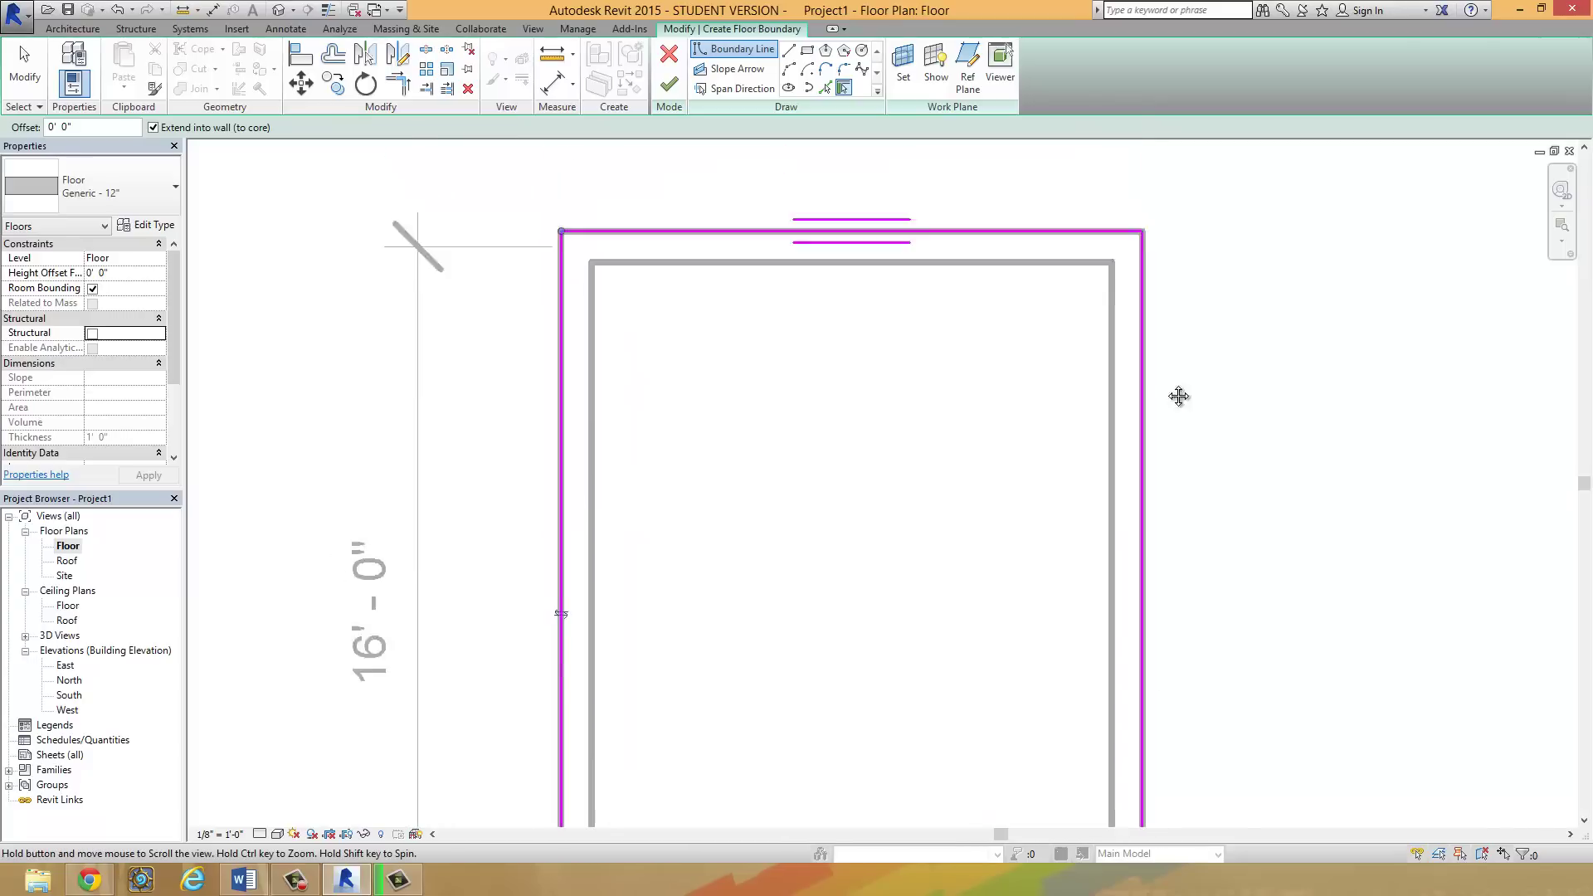
mouse_move(555, 401)
middle_mouse_down()
mouse_move(480, 490)
mouse_move(448, 282)
mouse_move(476, 341)
mouse_move(485, 427)
middle_mouse_up()
scroll(459, 302, "down", 1)
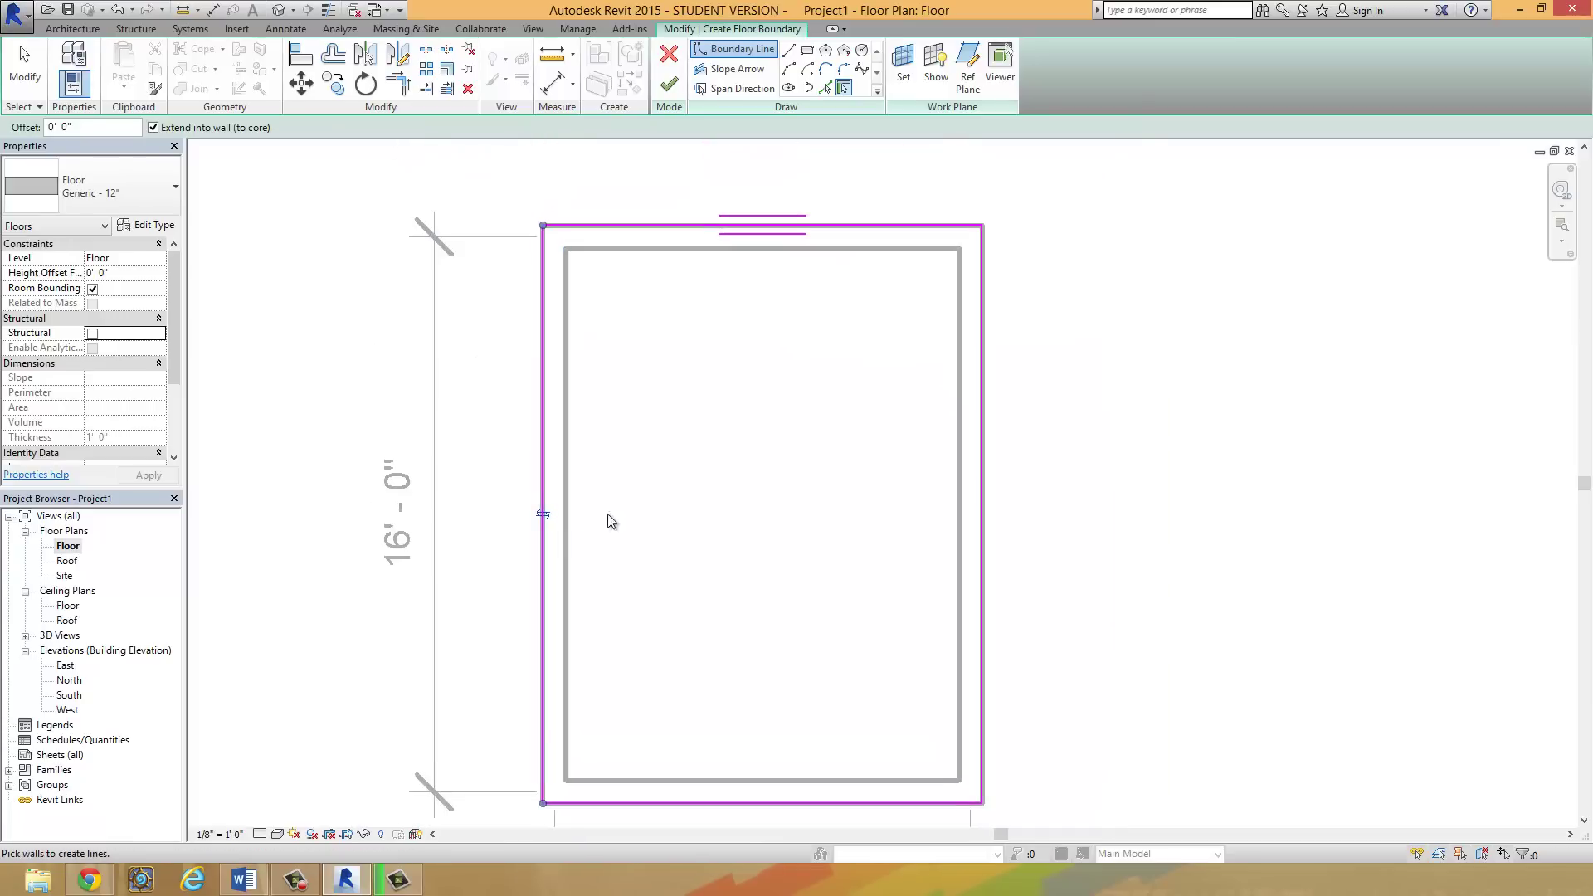
Step: Flip the boundary to the inner wall faces and back to the outer faces, then list floor types
left_click(543, 516)
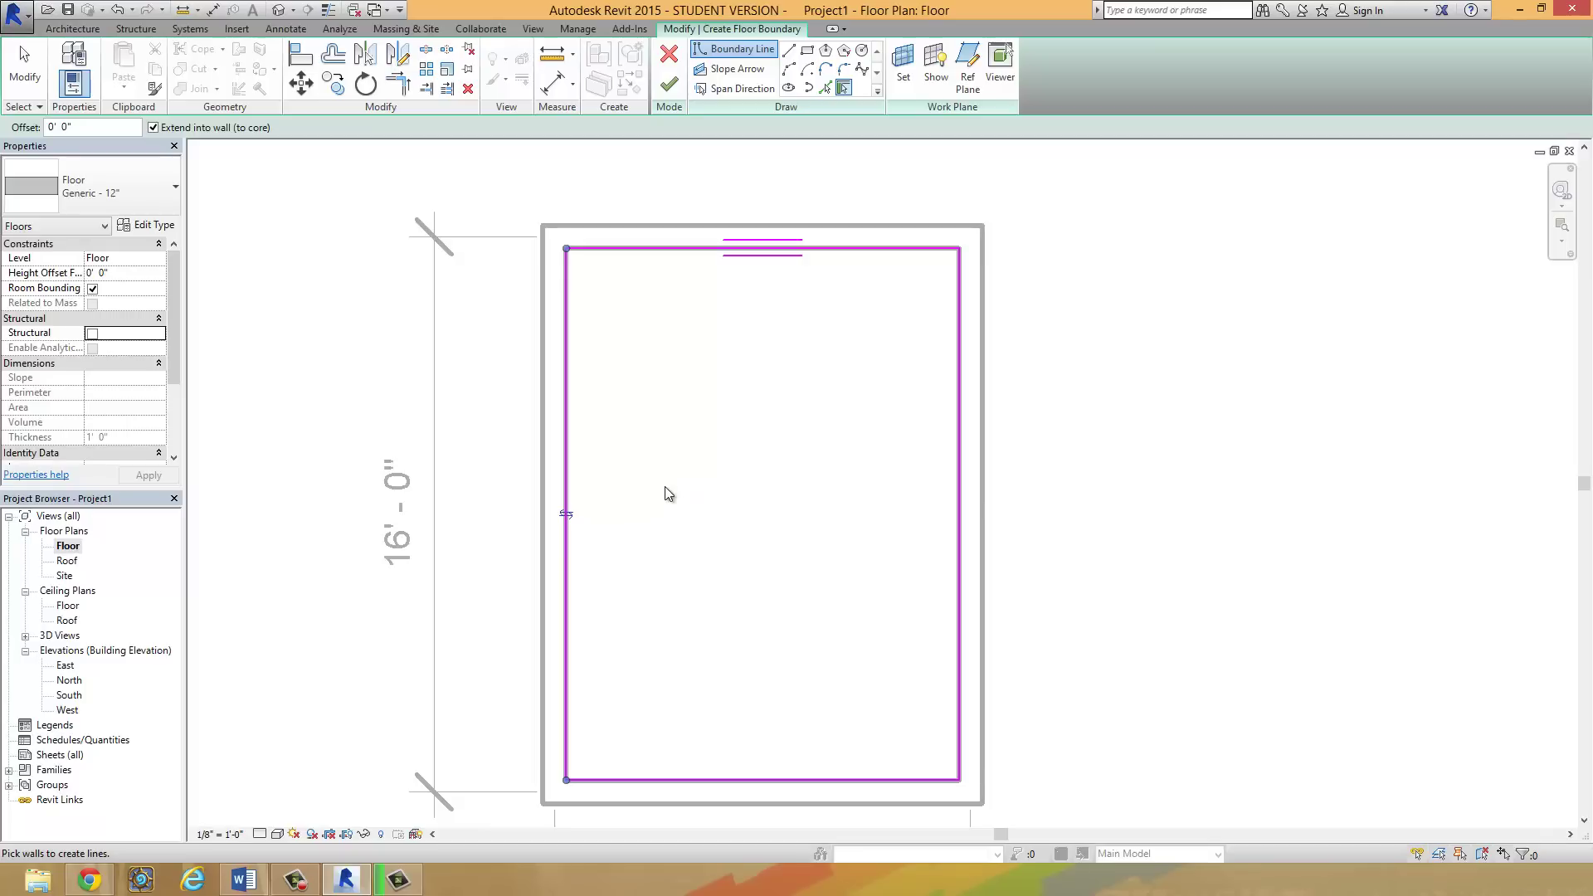
left_click(565, 515)
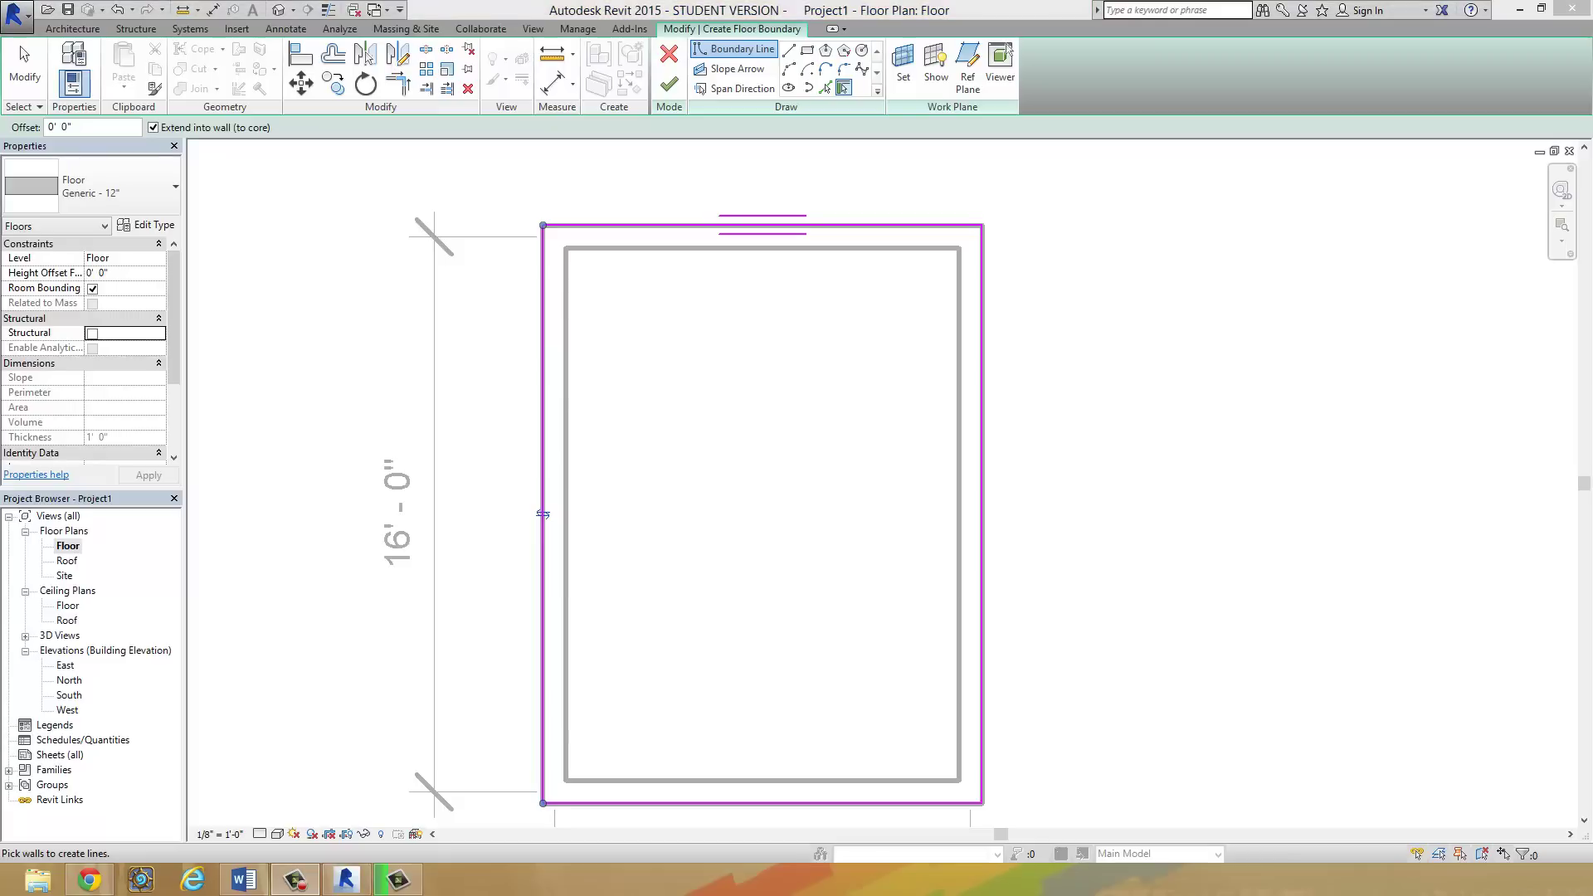
left_click(98, 203)
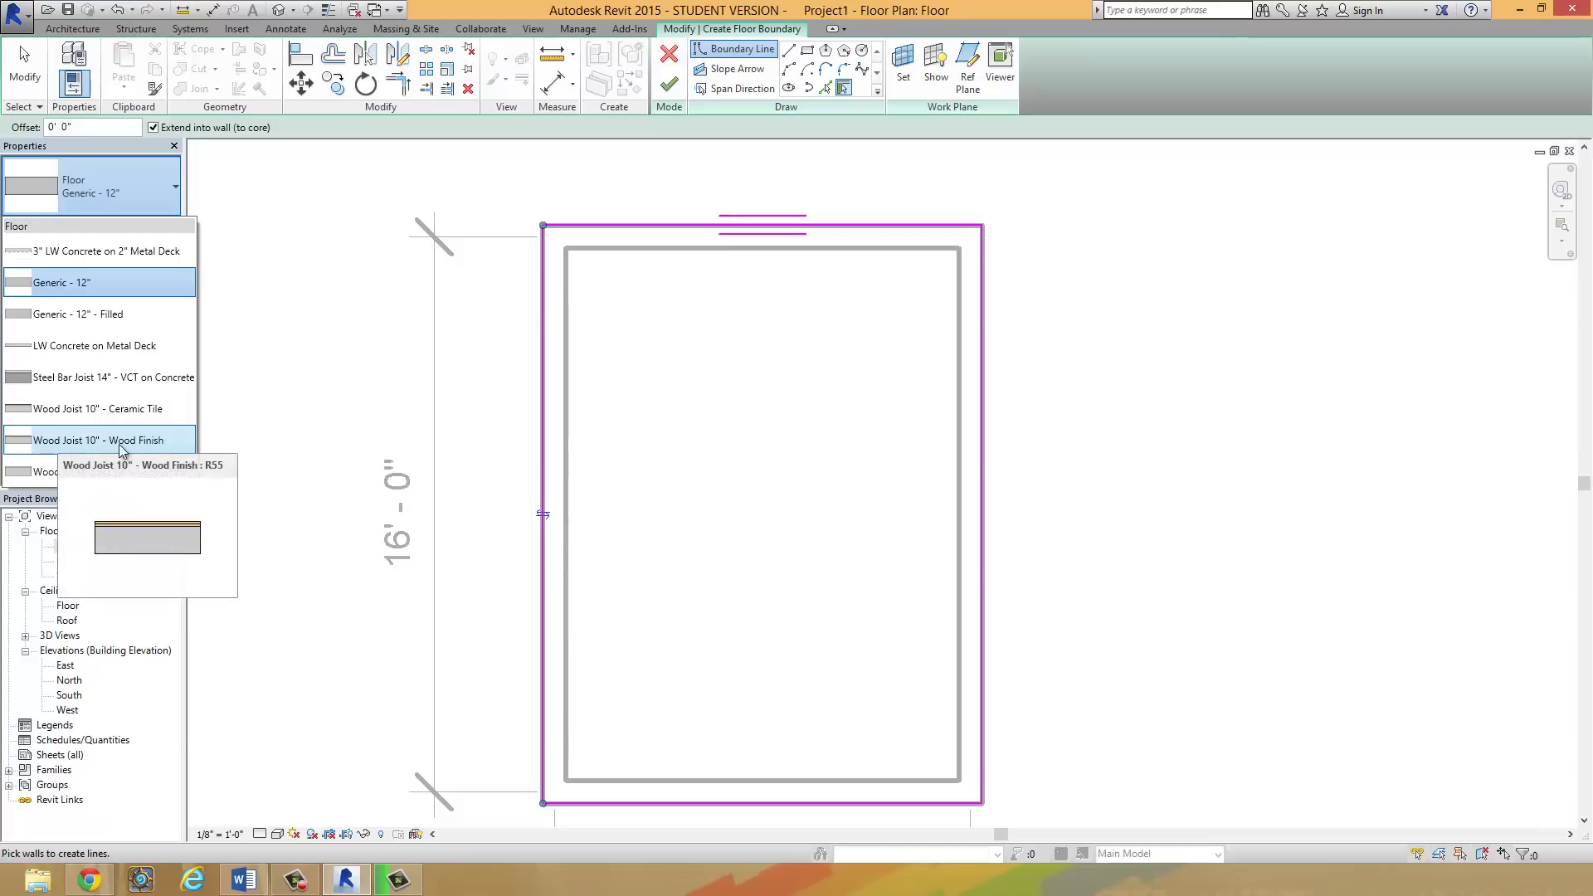
Step: Assign the Wood Joist 10" - Wood Finish type to the floor and restore the full ribbon
left_click(93, 446)
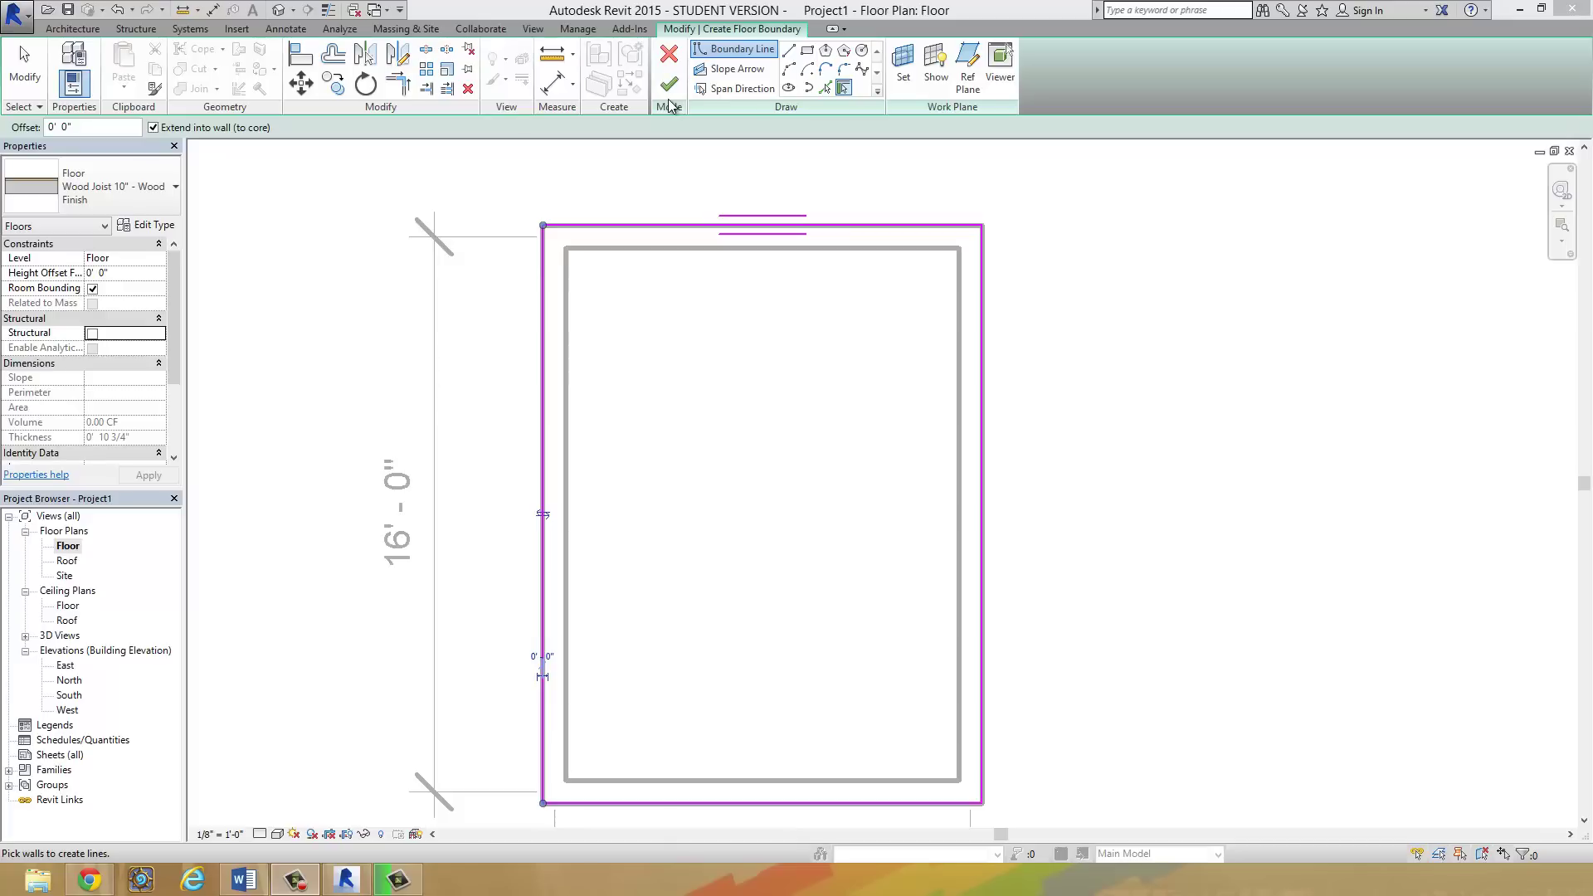
left_click(830, 30)
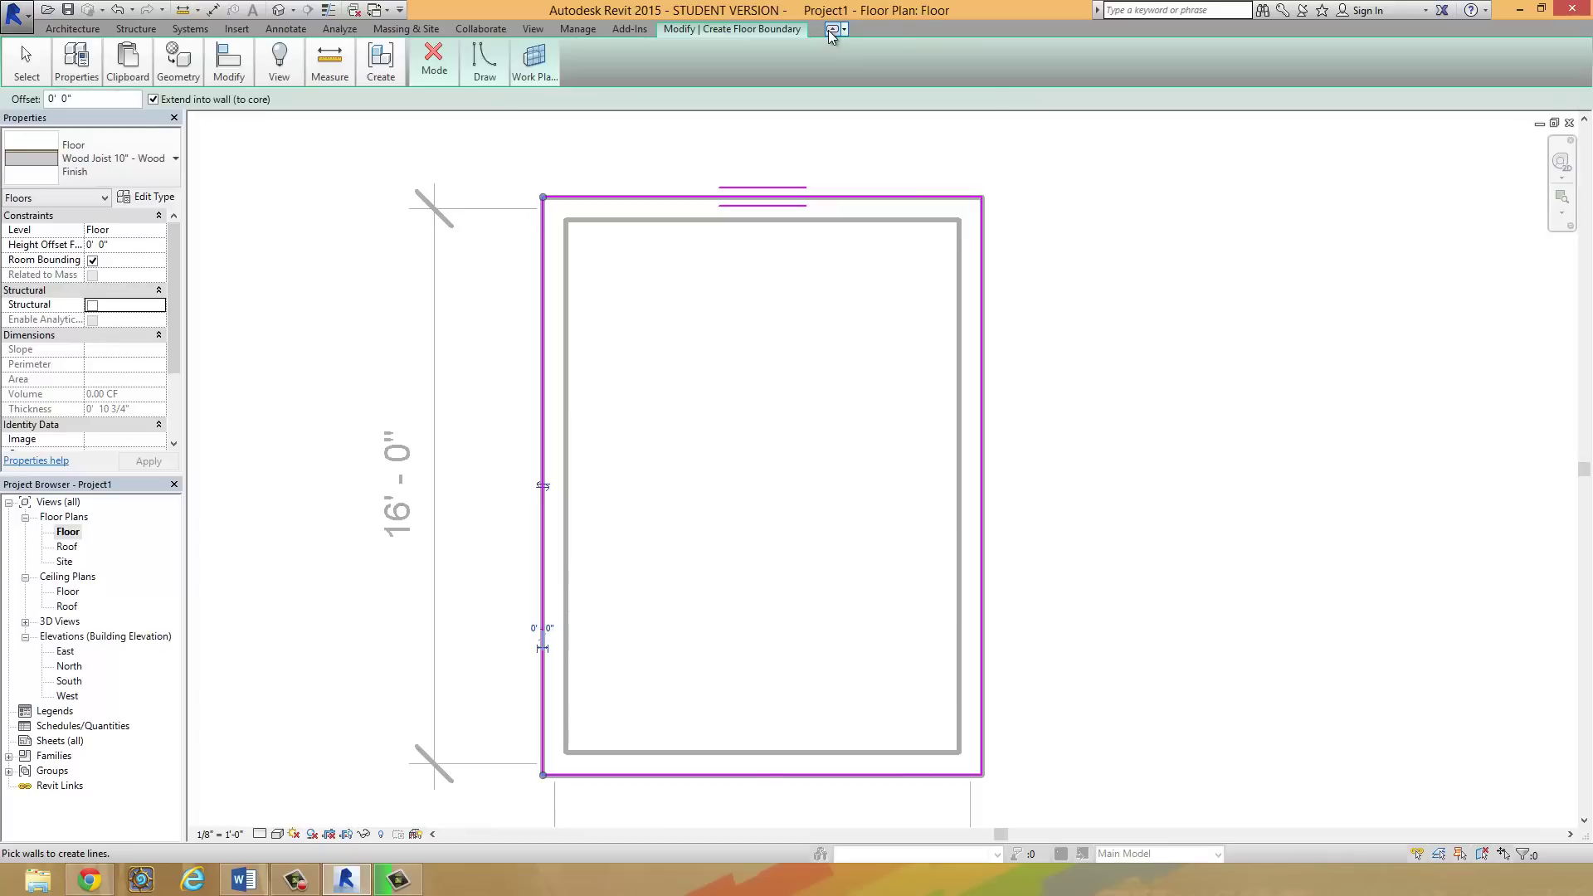
left_click(831, 31)
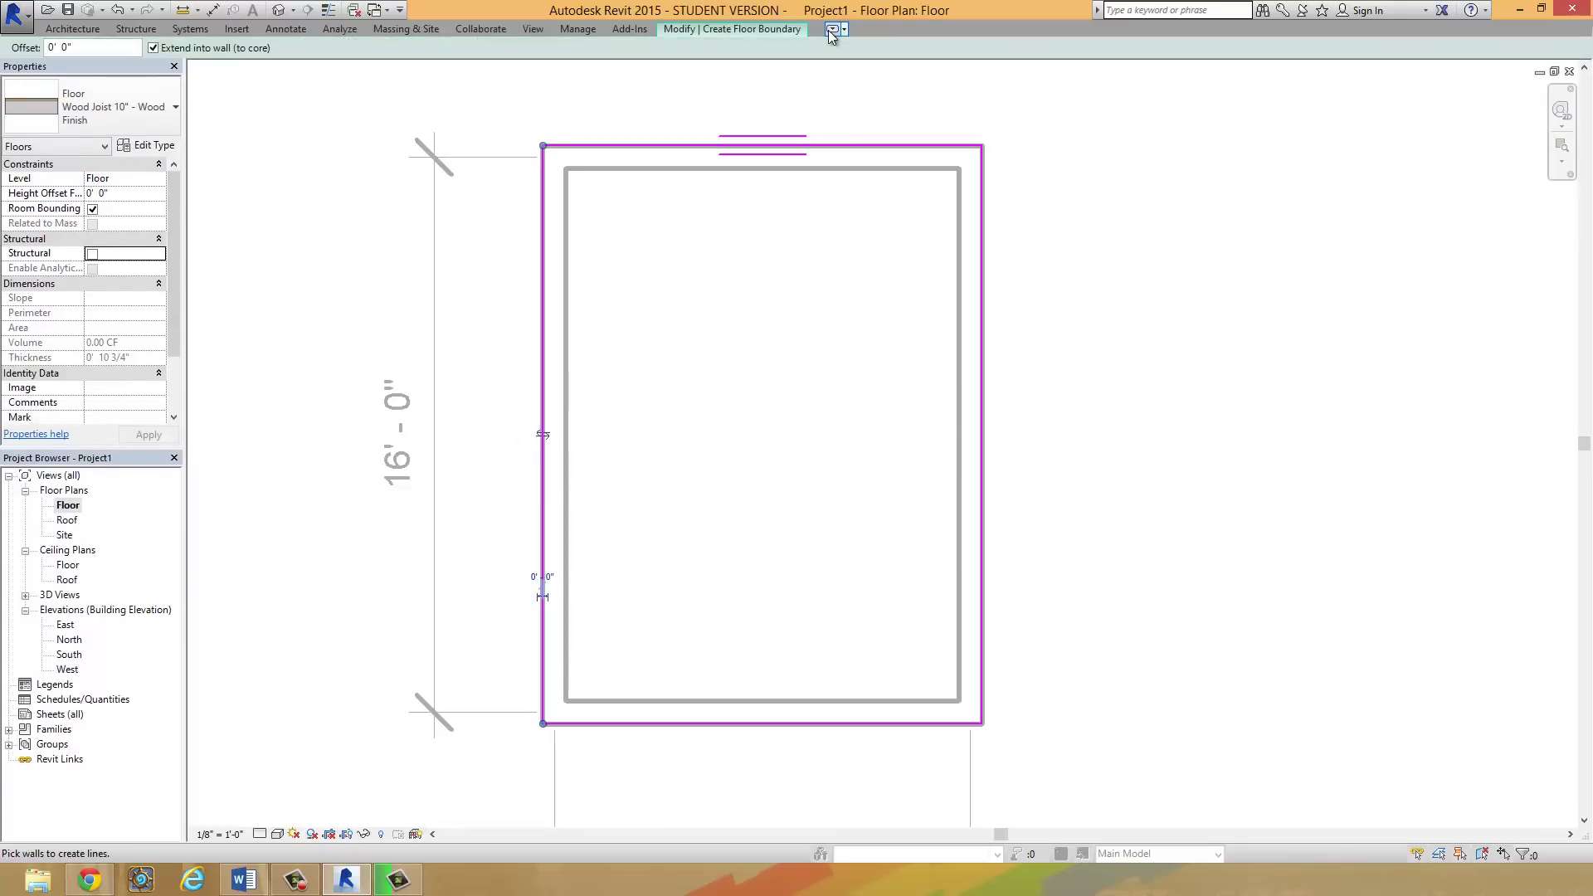
left_click(831, 31)
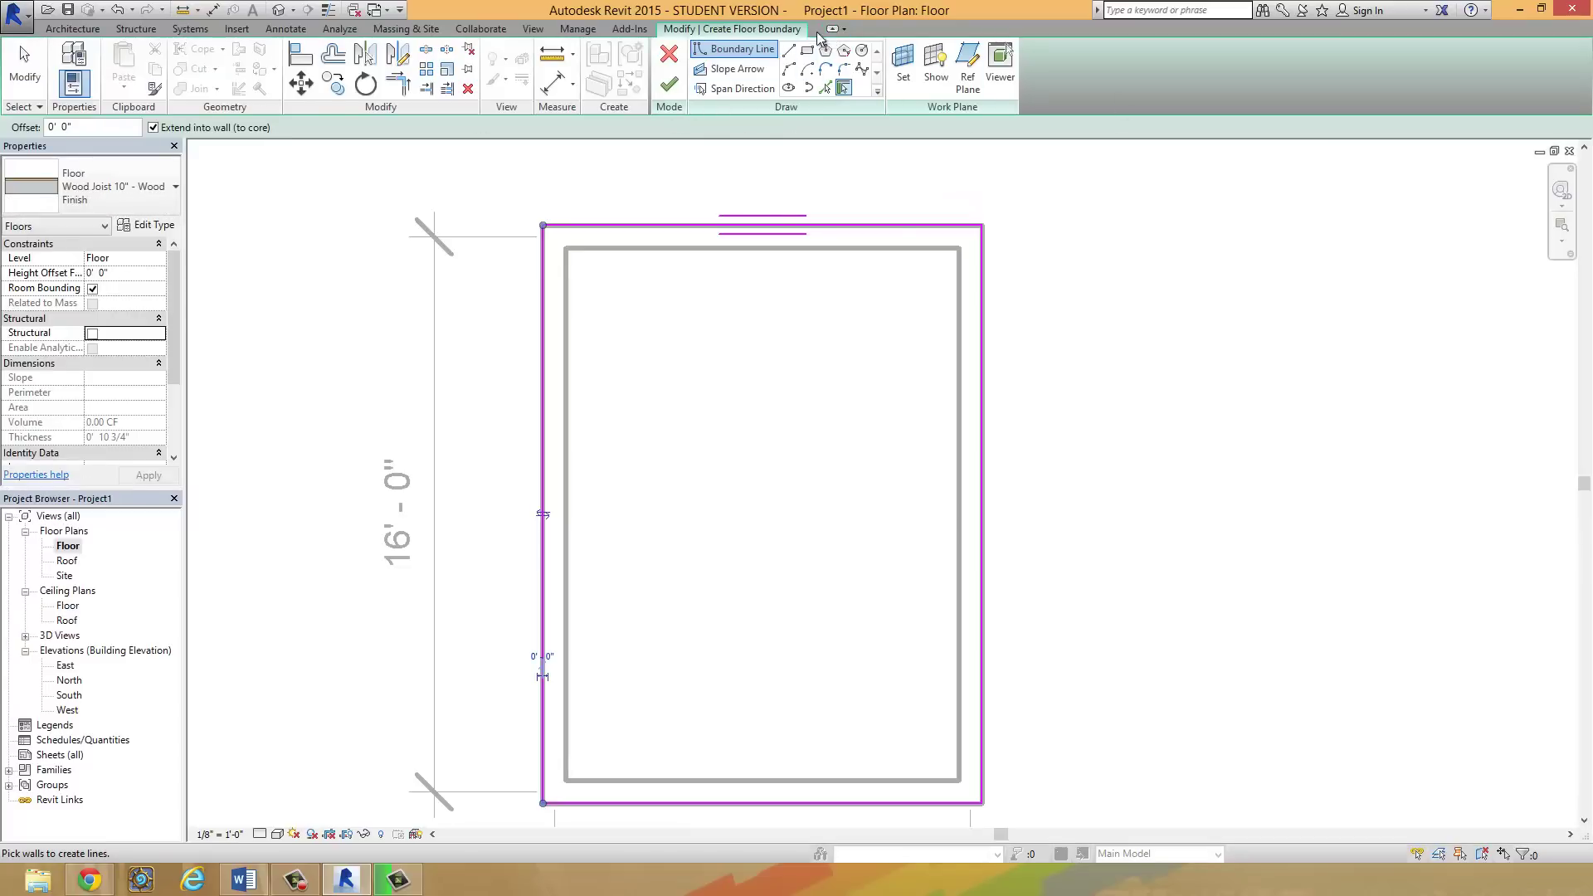
Step: Finish the floor sketch, deselect the floor, and zoom in and out to check its plank hatch
left_click(668, 84)
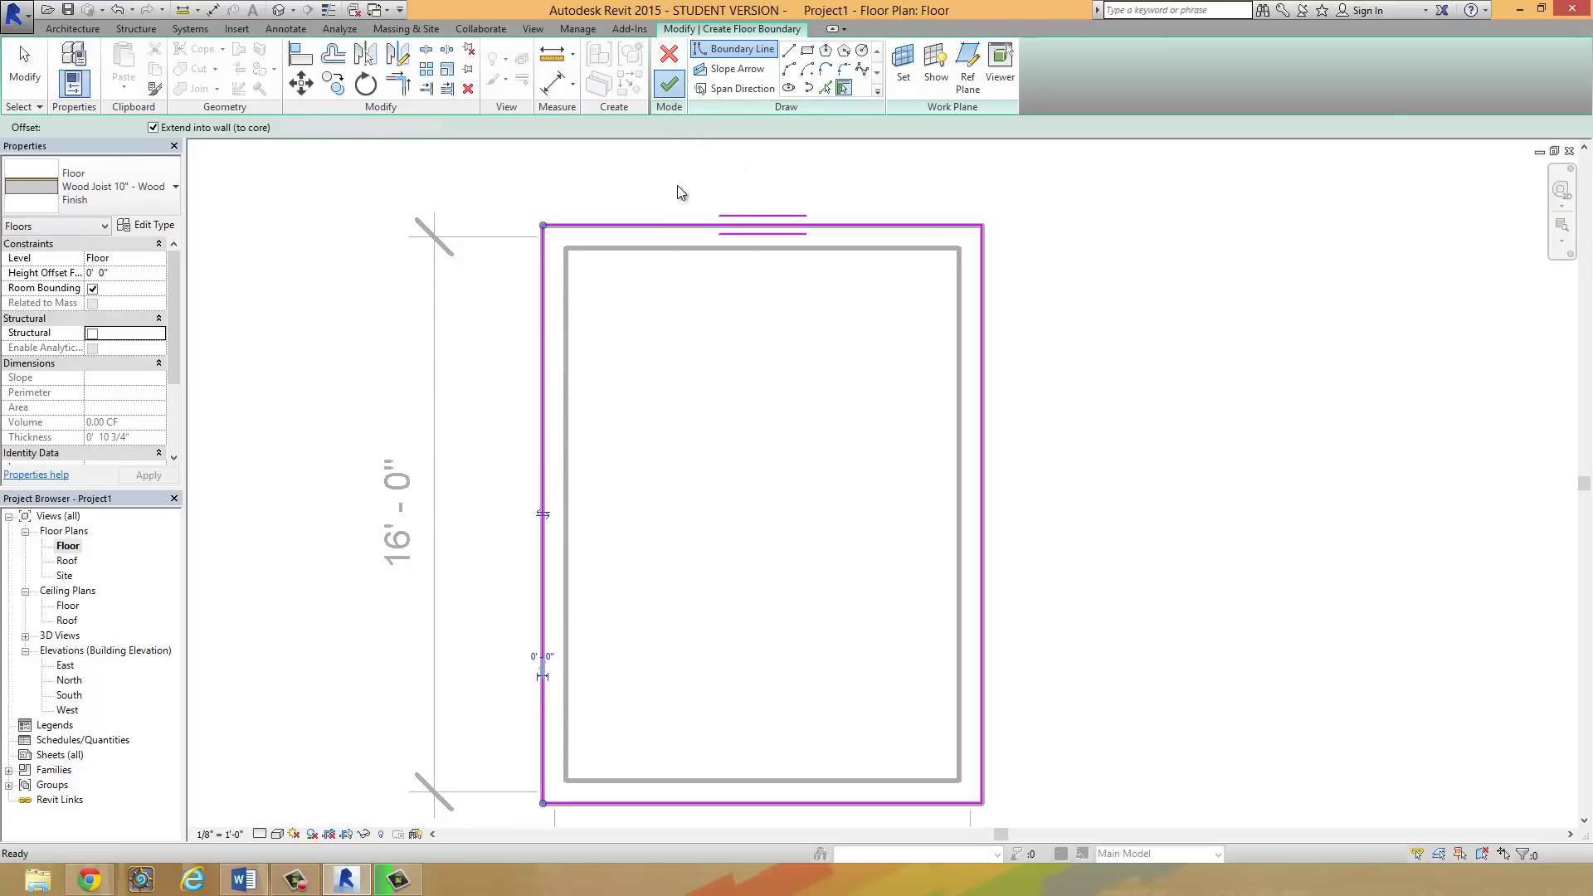
left_click(1148, 491)
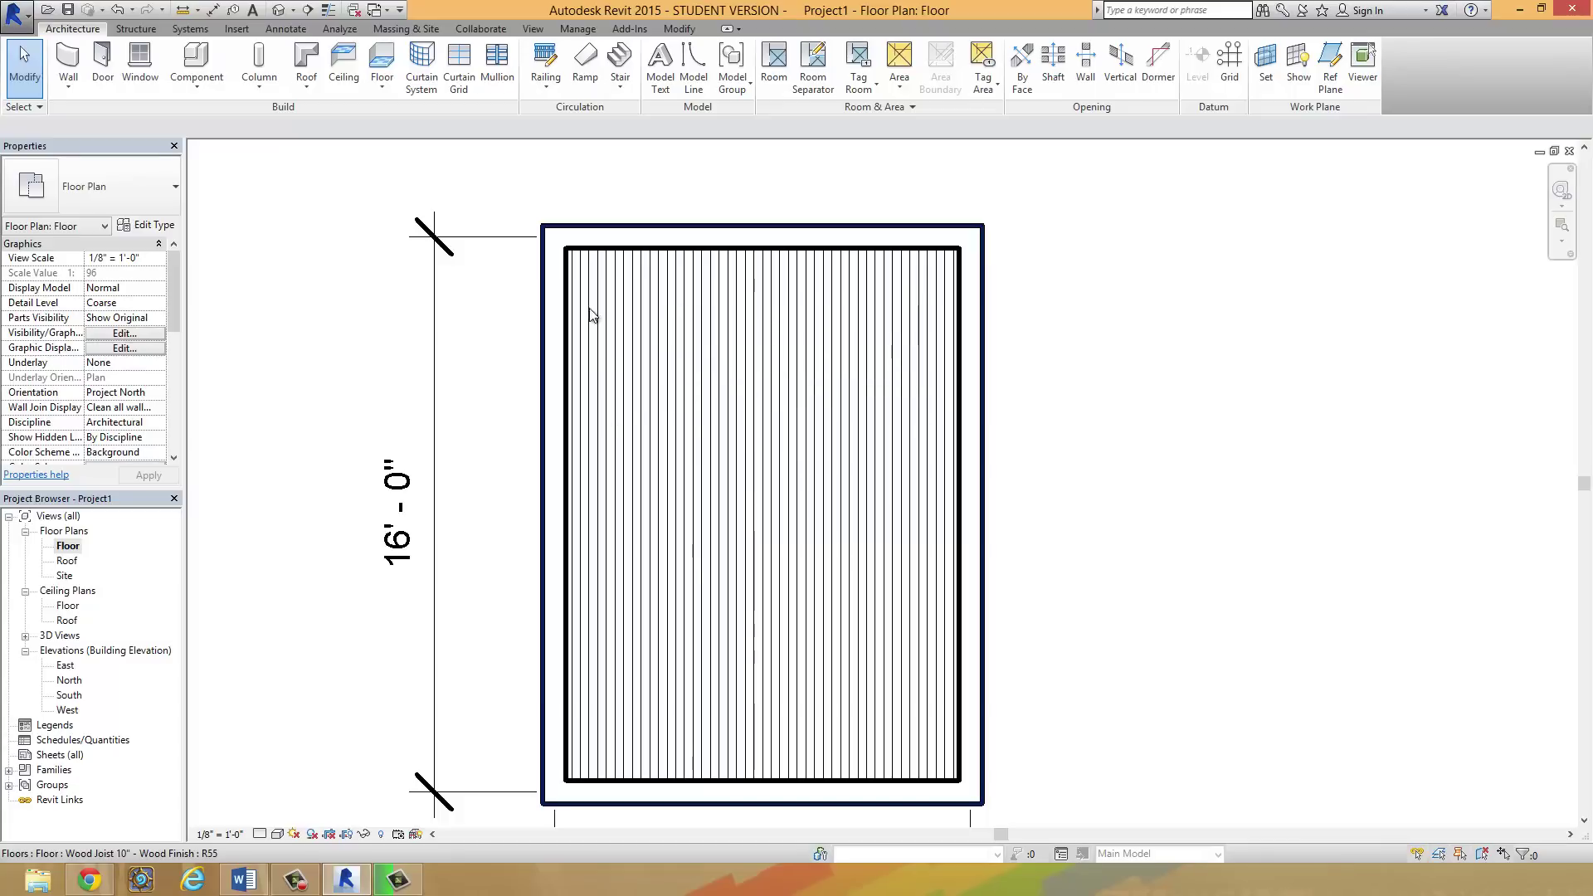
scroll(625, 370, "up", 3)
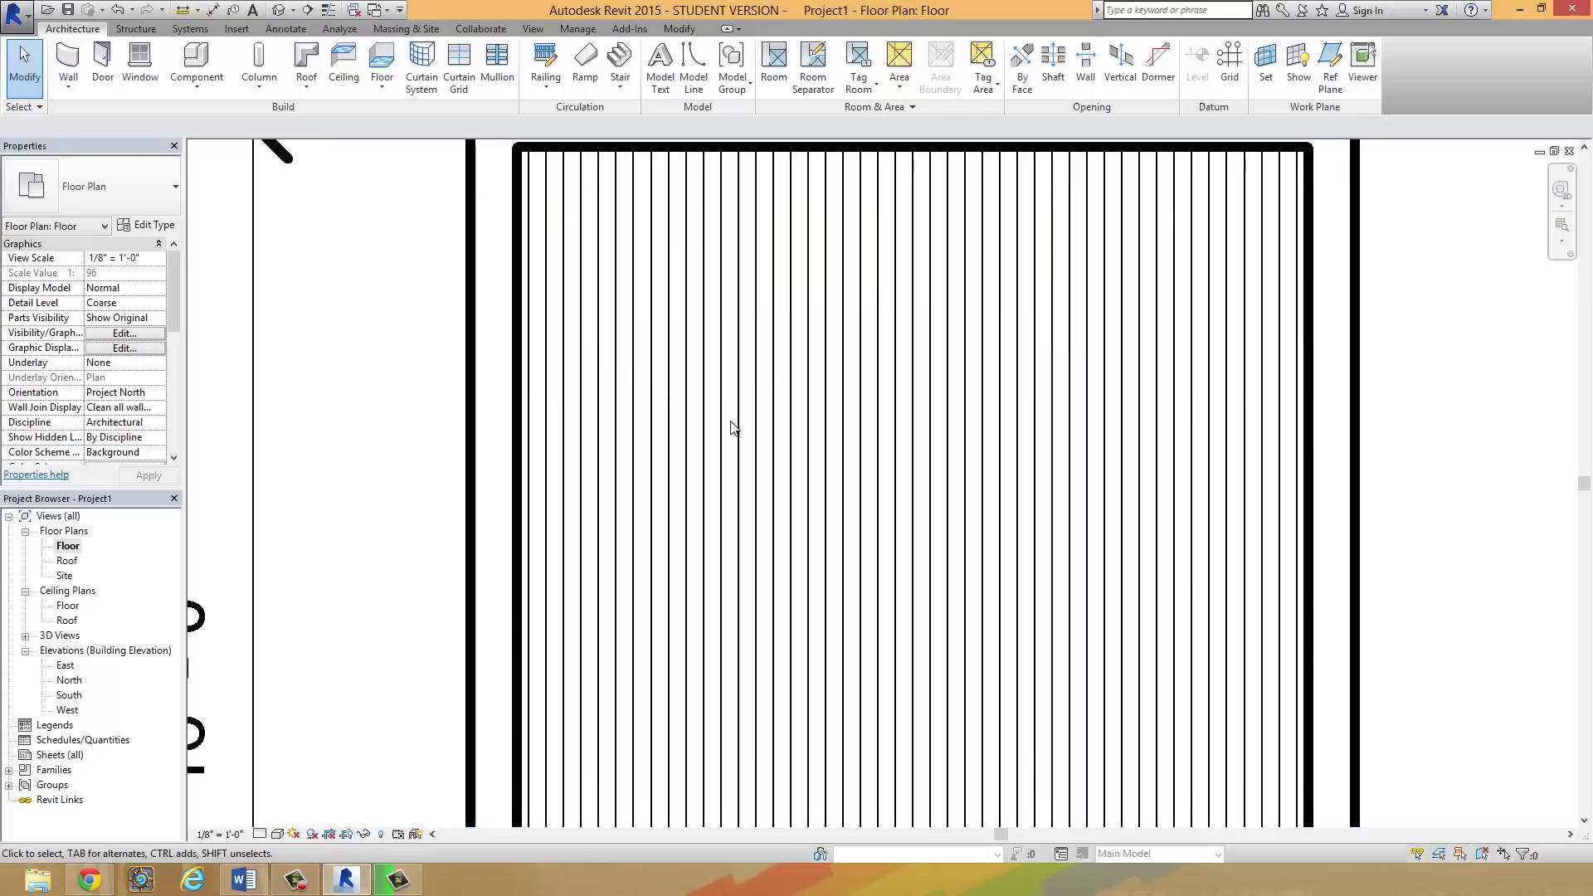
scroll(729, 423, "down", 4)
scroll(1134, 558, "up", 2)
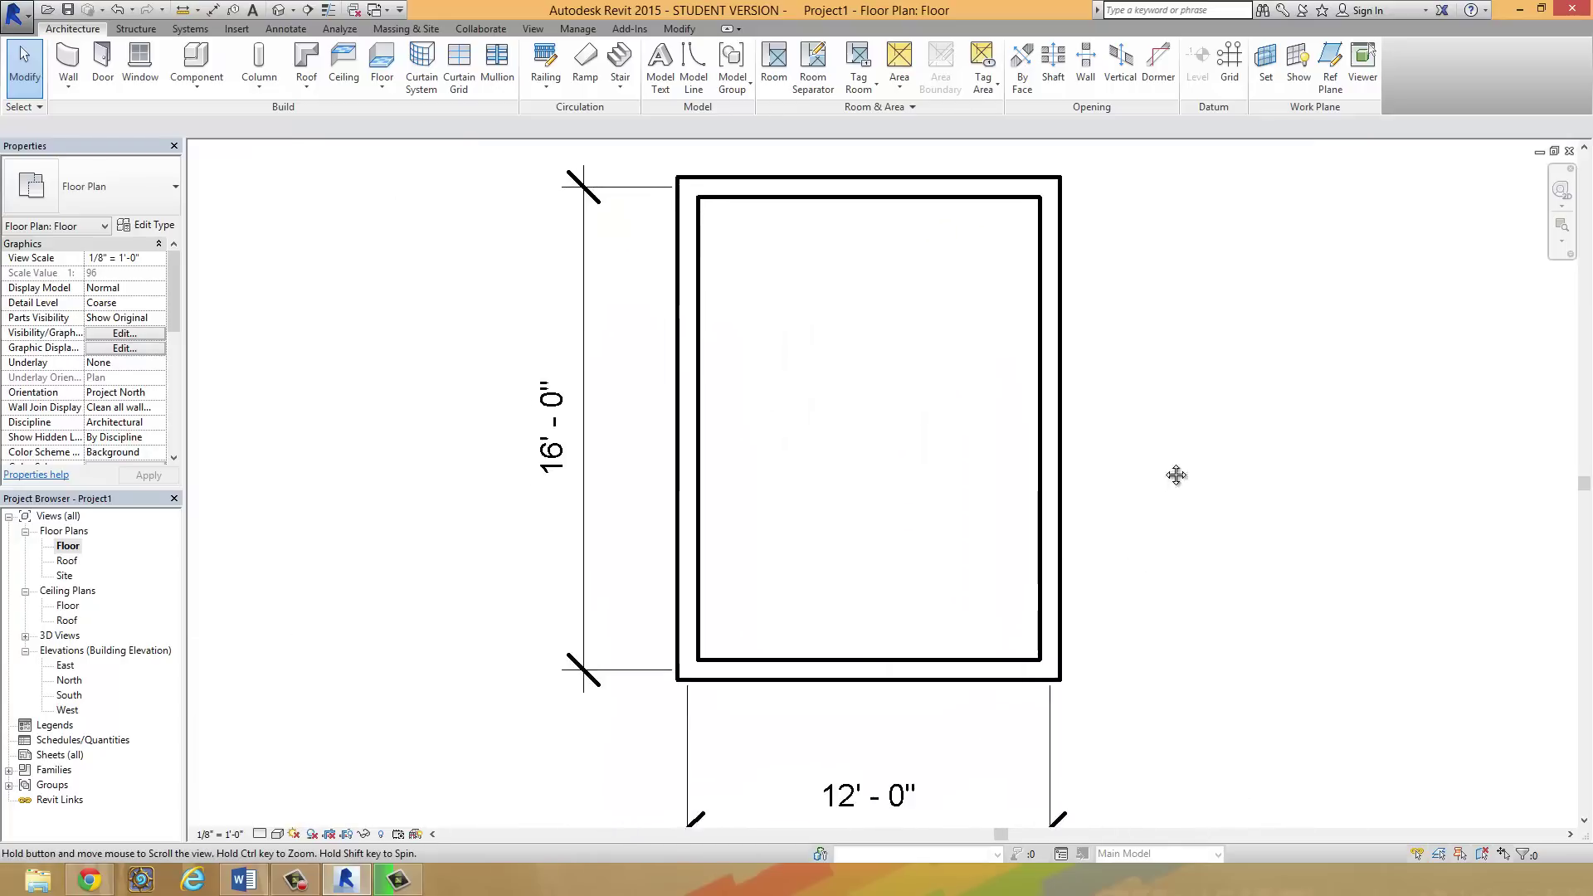
scroll(1162, 487, "down", 2)
scroll(1117, 534, "up", 2)
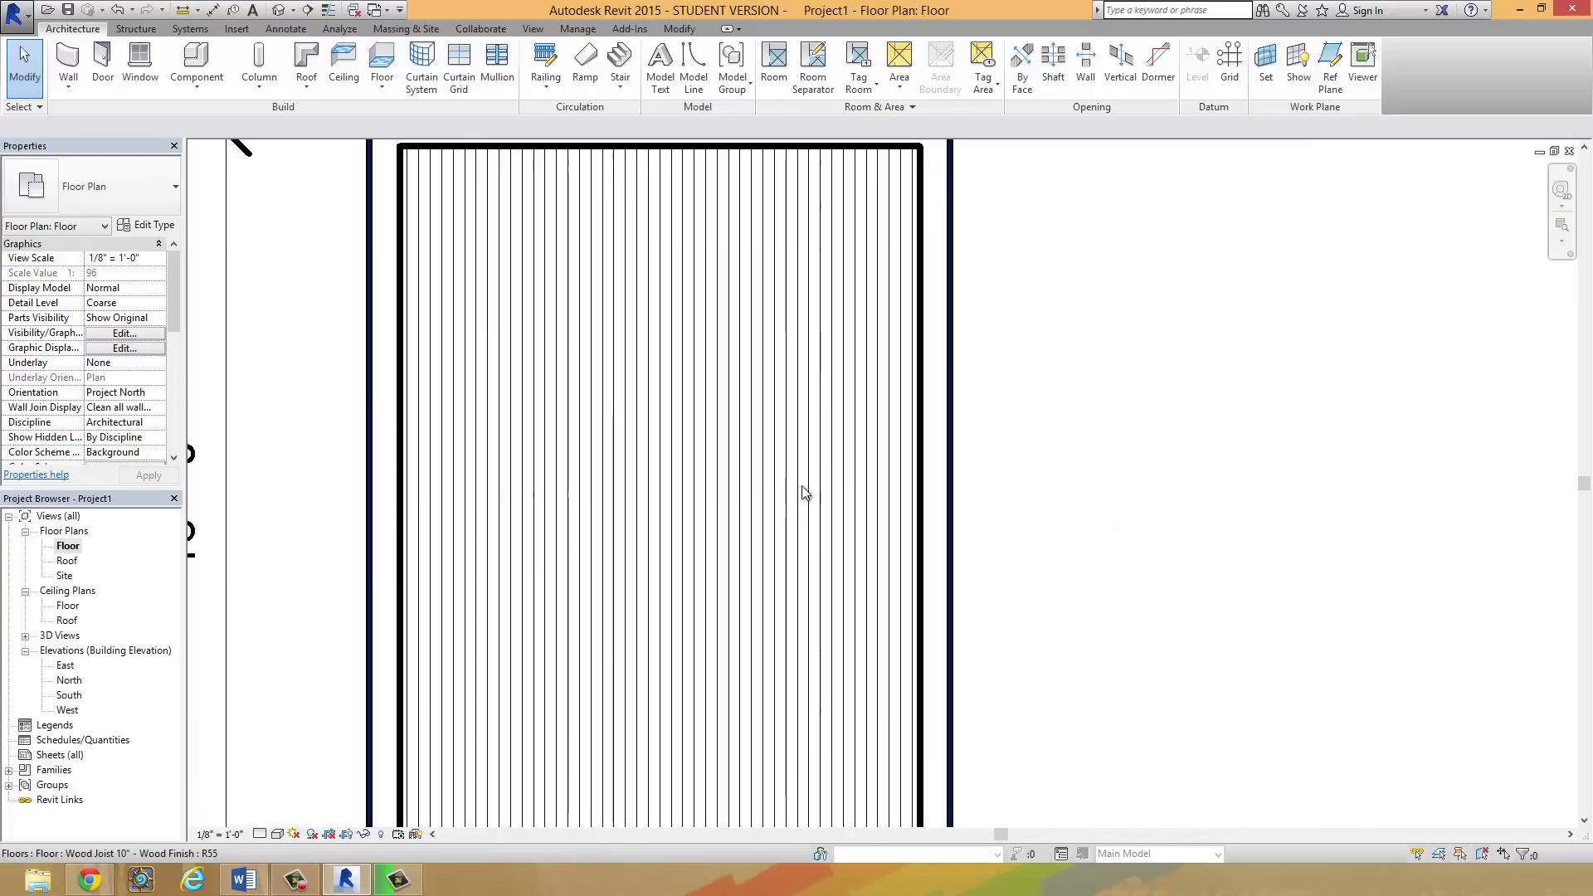
scroll(804, 495, "down", 1)
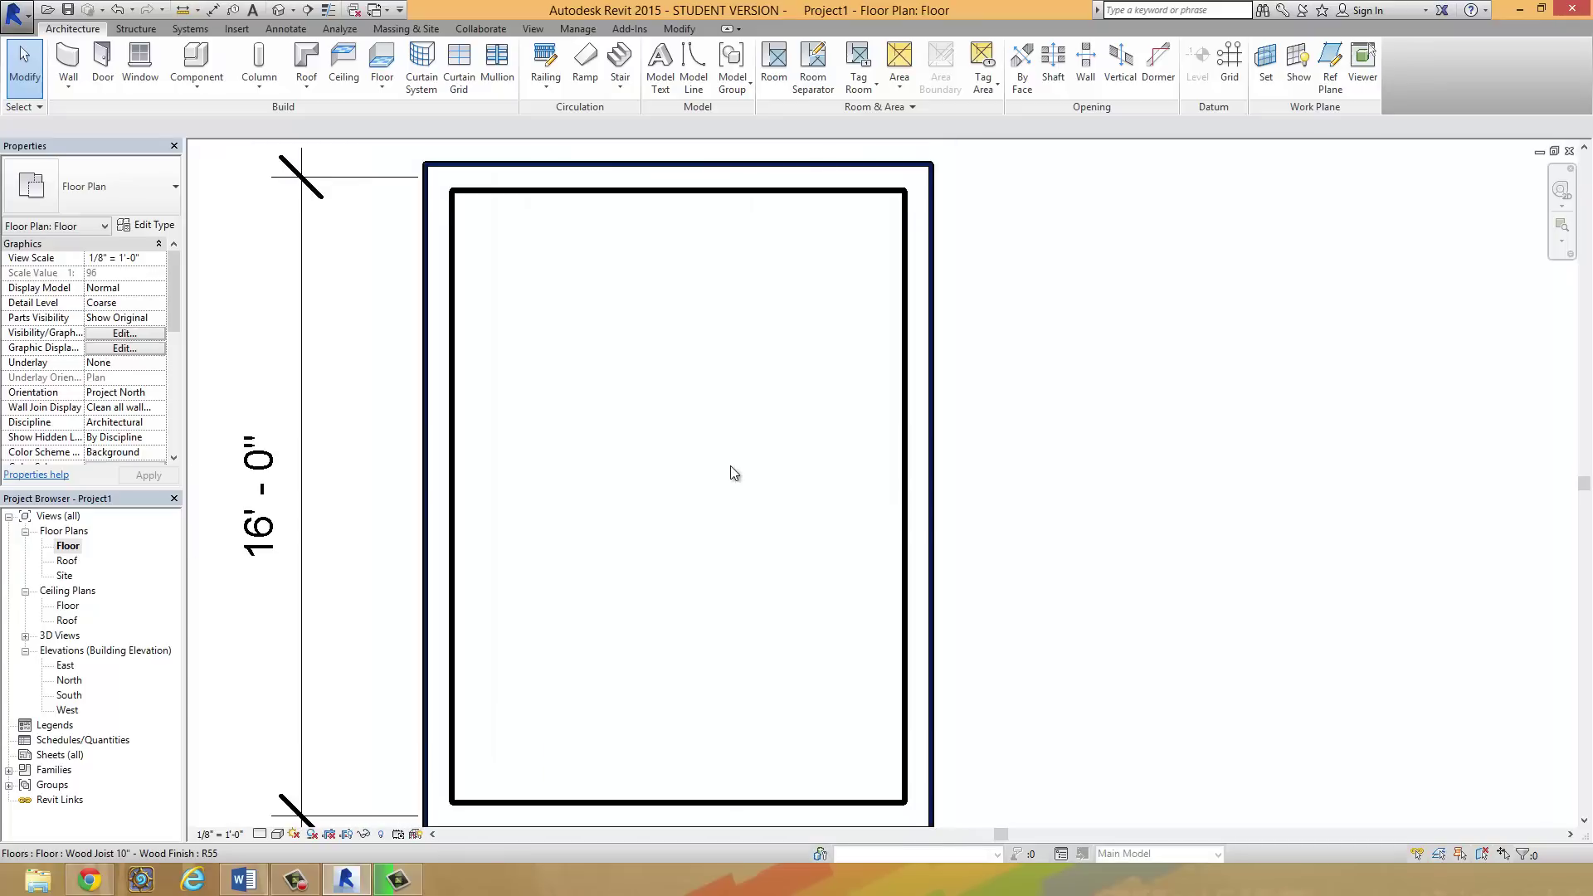
Step: Switch to the default 3D view and orbit to inspect the wood floor from above and below
left_click(280, 12)
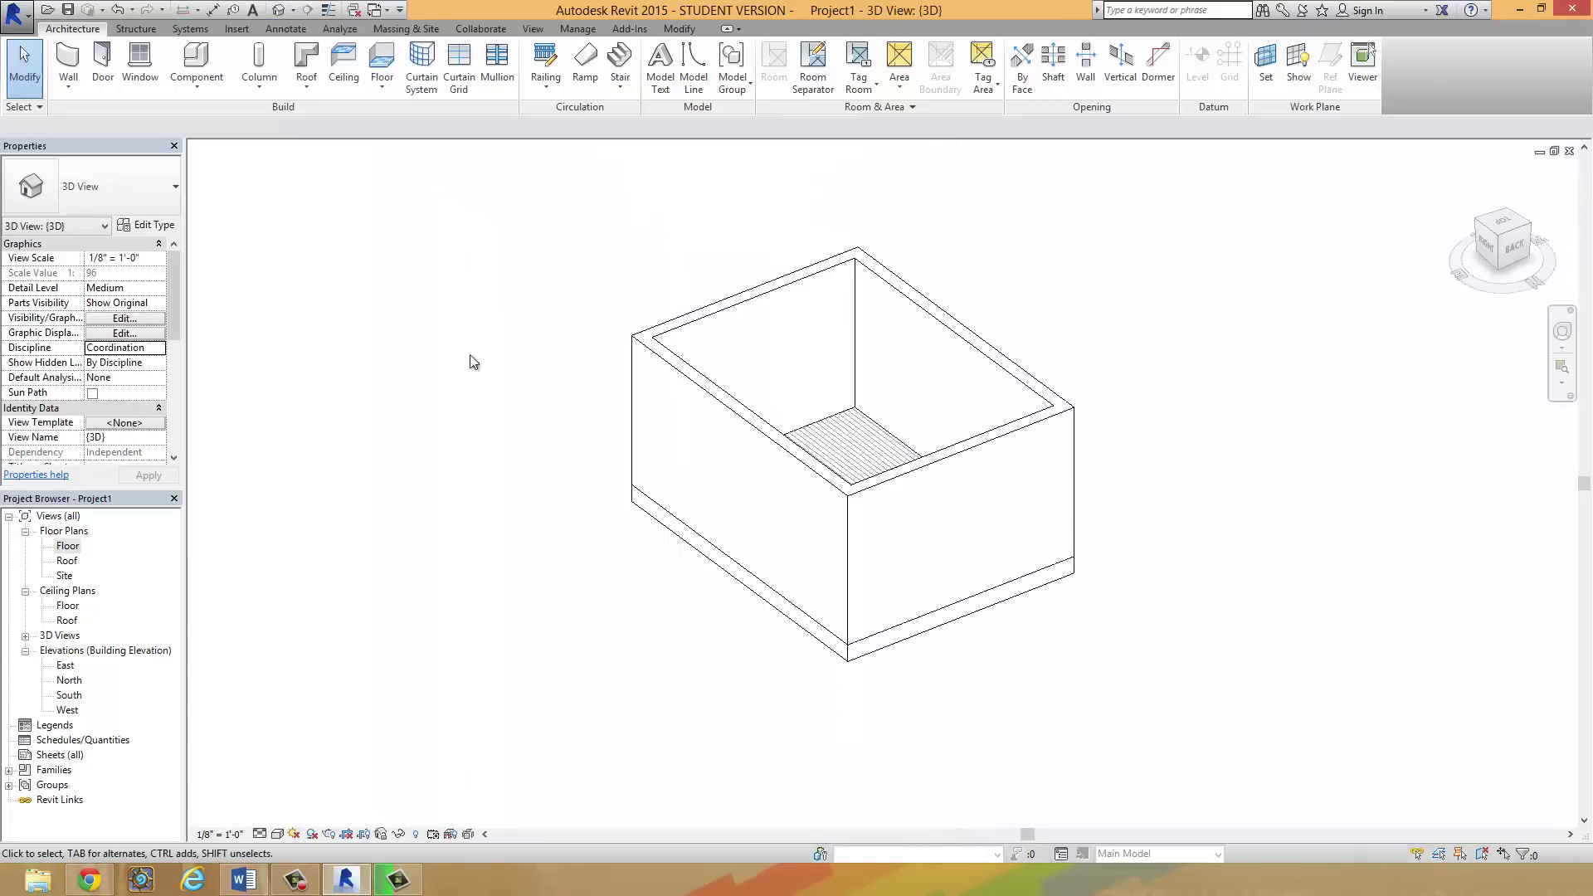
mouse_move(1074, 511)
middle_mouse_down("shift")
mouse_move(1092, 638)
mouse_move(1031, 729)
middle_mouse_up("shift")
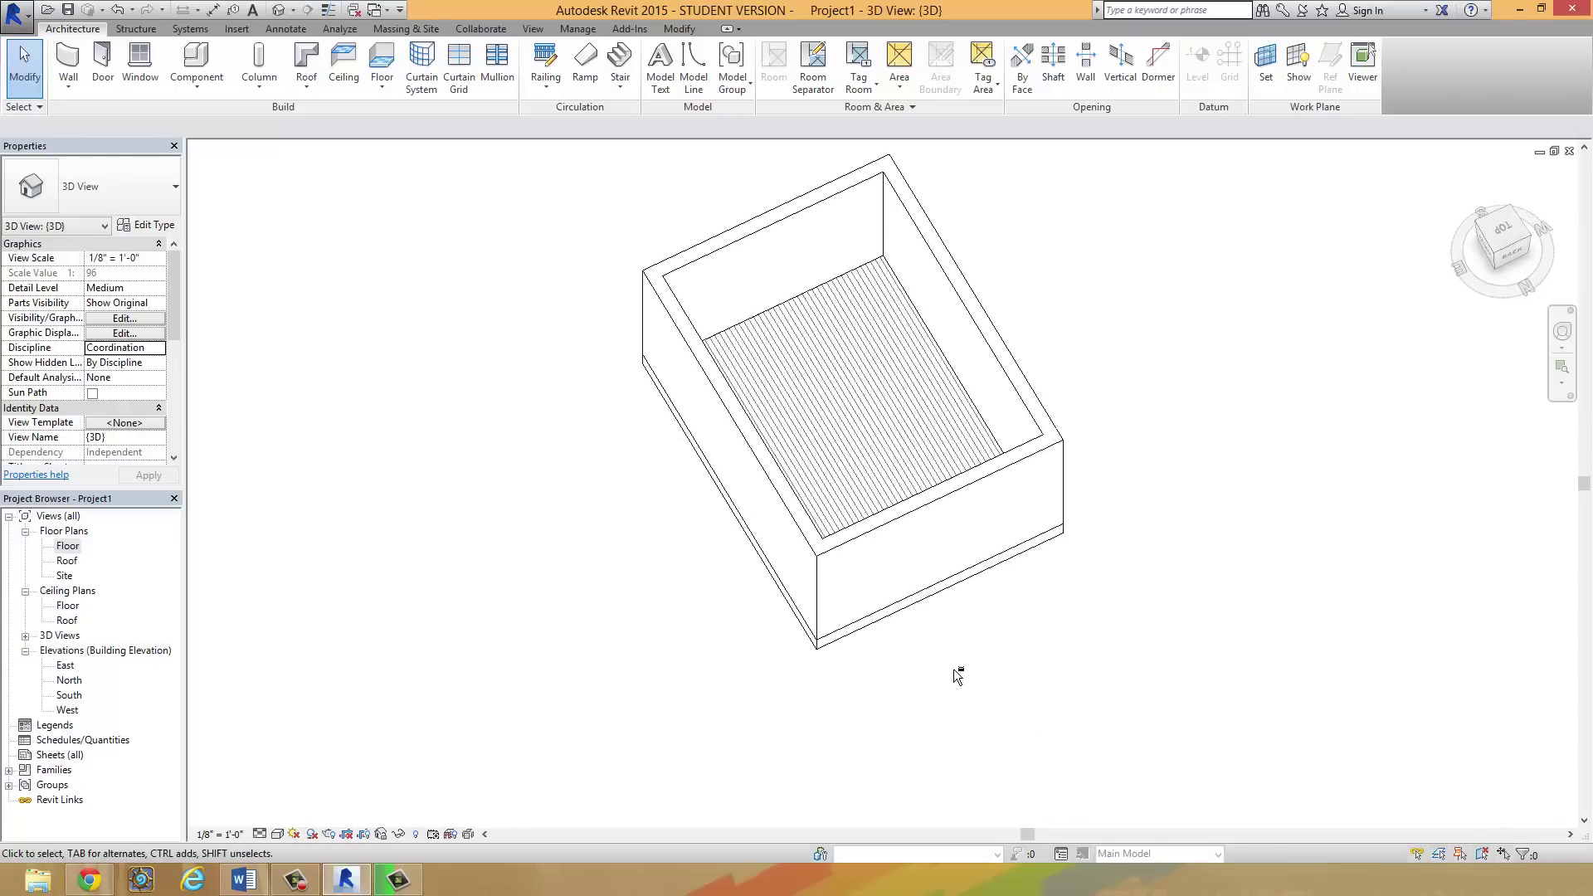
middle_click_drag(953, 669, 971, 346, "shift")
middle_click_drag(1020, 611, 977, 362, "shift")
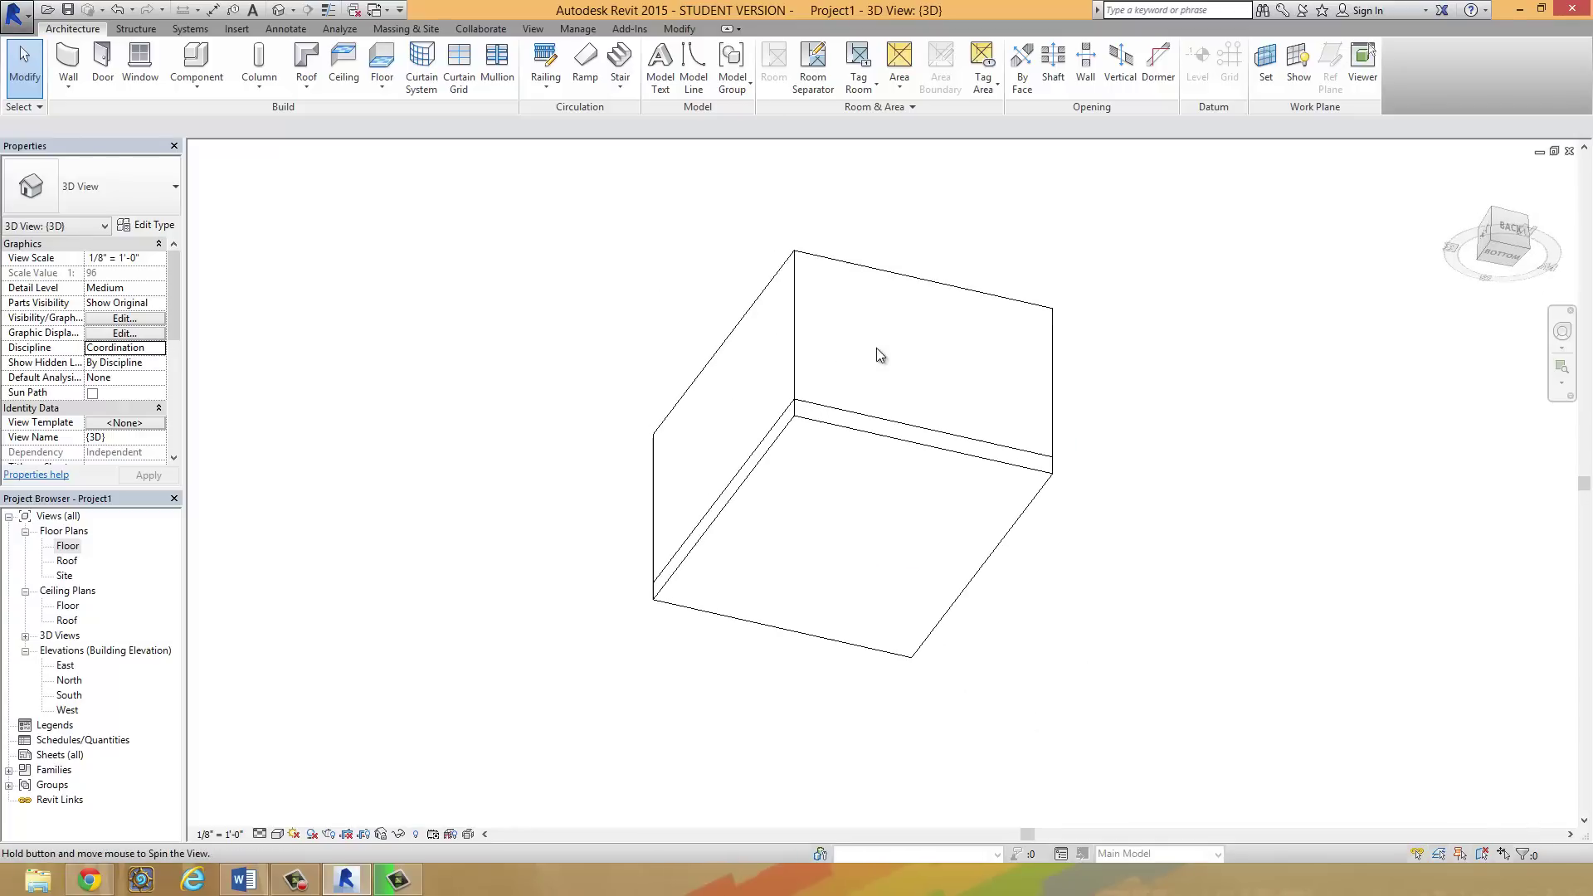
middle_click_drag(914, 466, 899, 508, "shift")
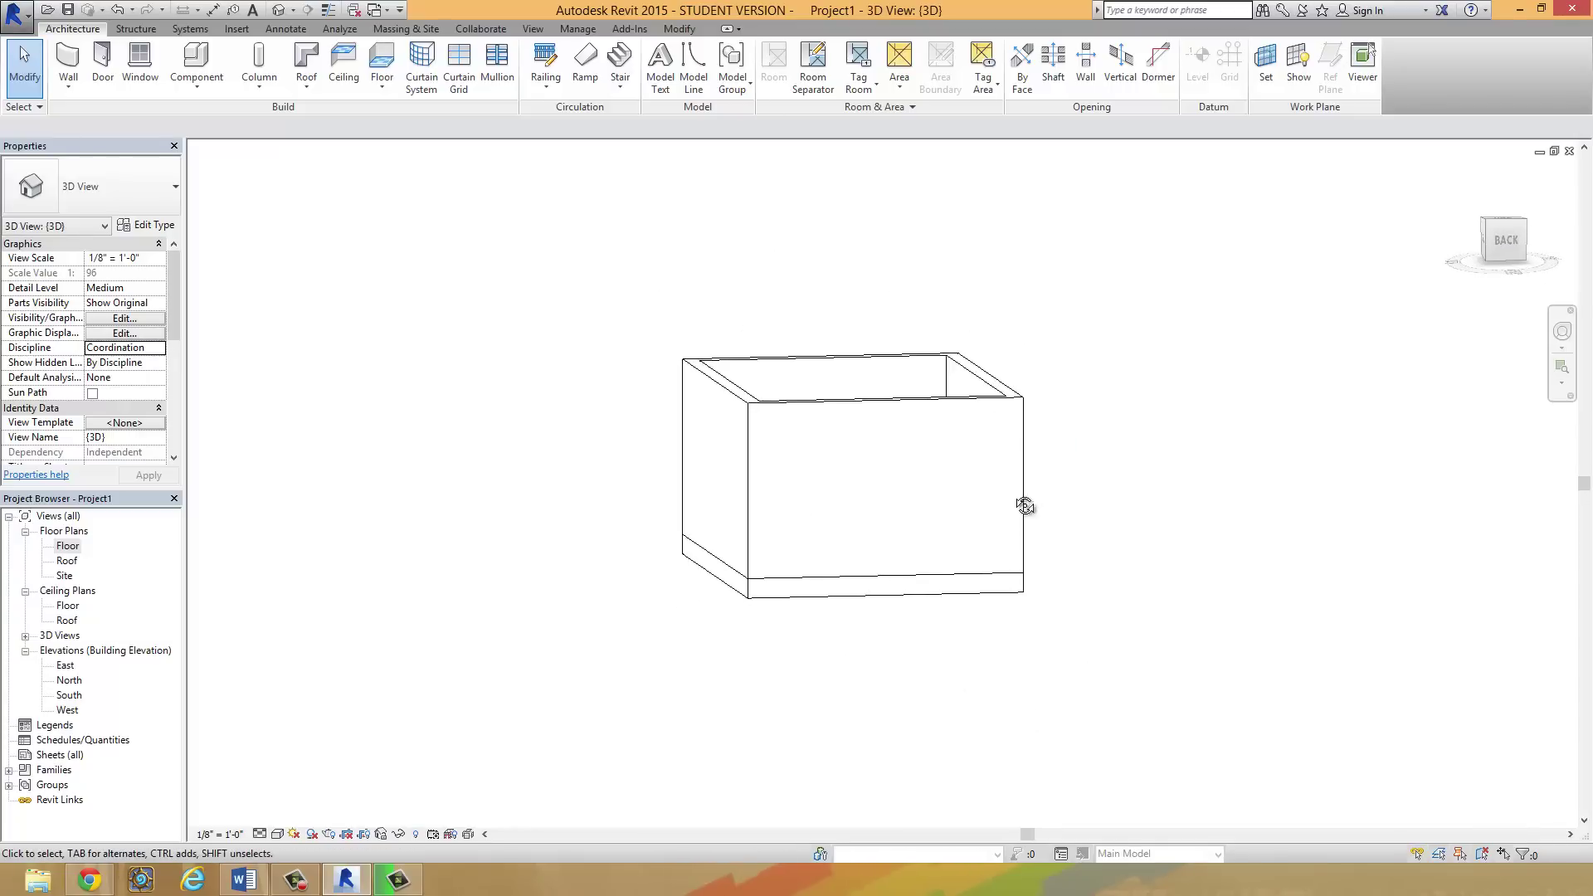
mouse_move(1023, 523)
middle_mouse_down("shift")
mouse_move(821, 718)
mouse_move(801, 683)
mouse_move(1106, 669)
mouse_move(1079, 668)
middle_mouse_up("shift")
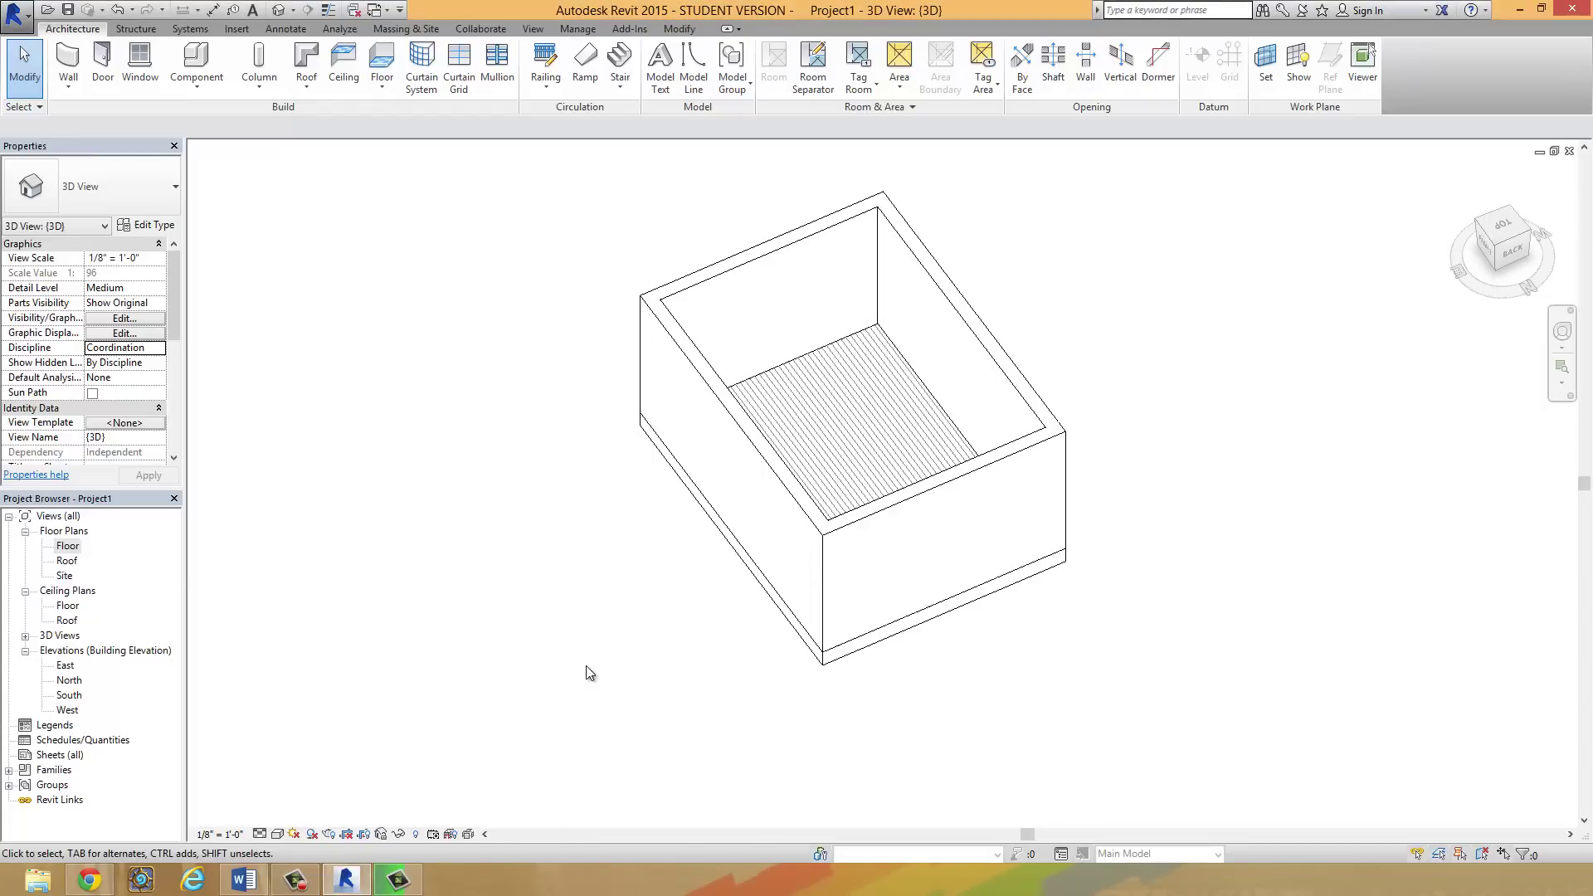
Step: Open the Roof plan view and pan it into position
double_click(66, 562)
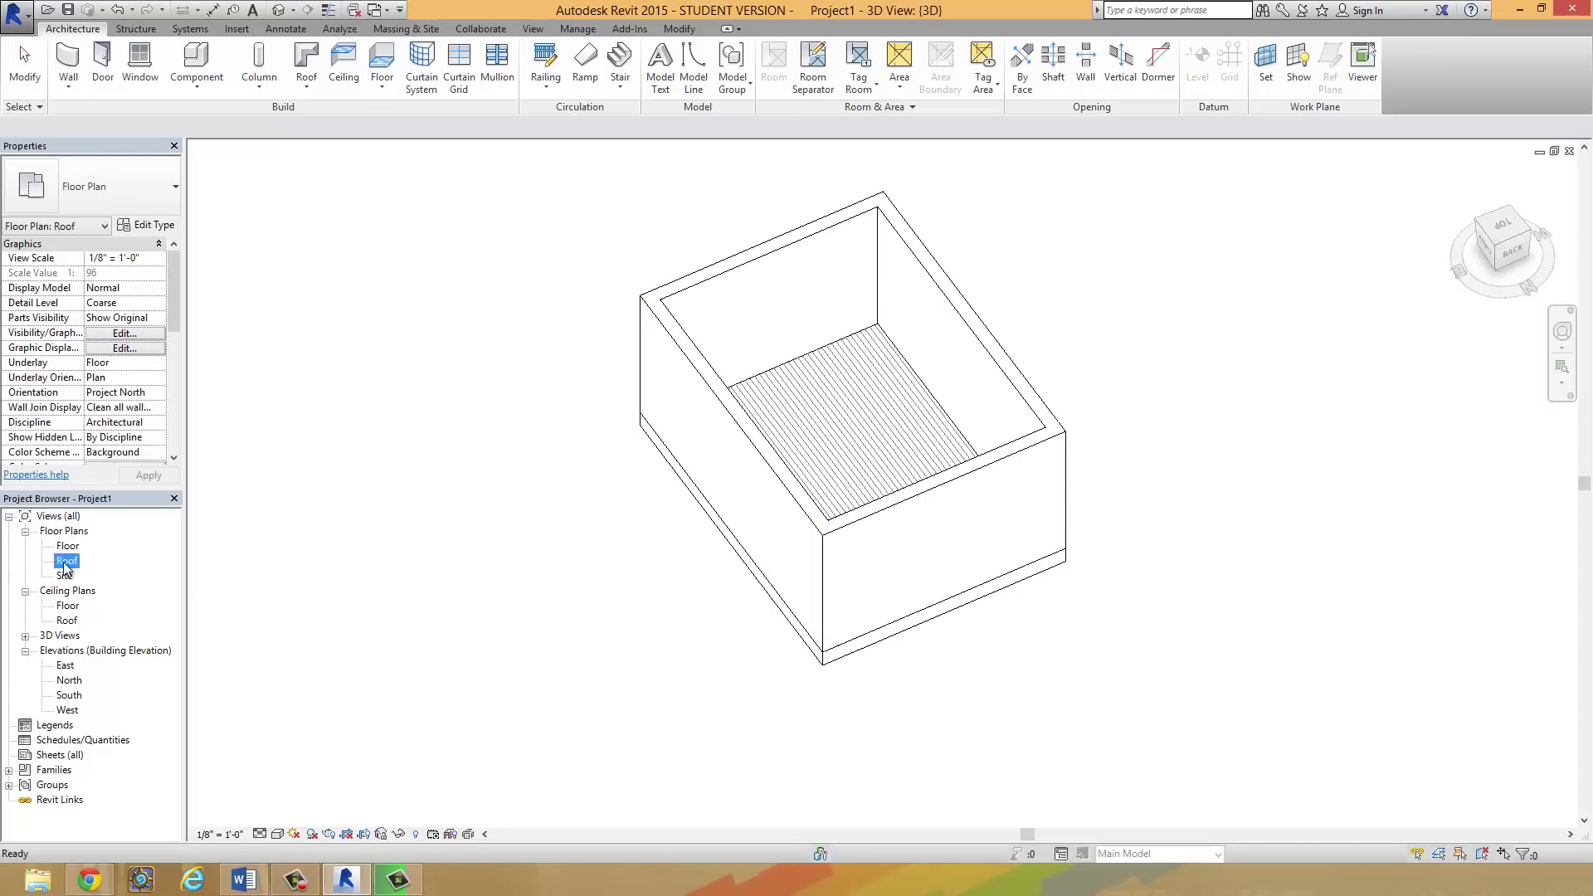
scroll(579, 555, "up", 3)
scroll(713, 557, "down", 4)
middle_click_drag(961, 580, 1056, 583)
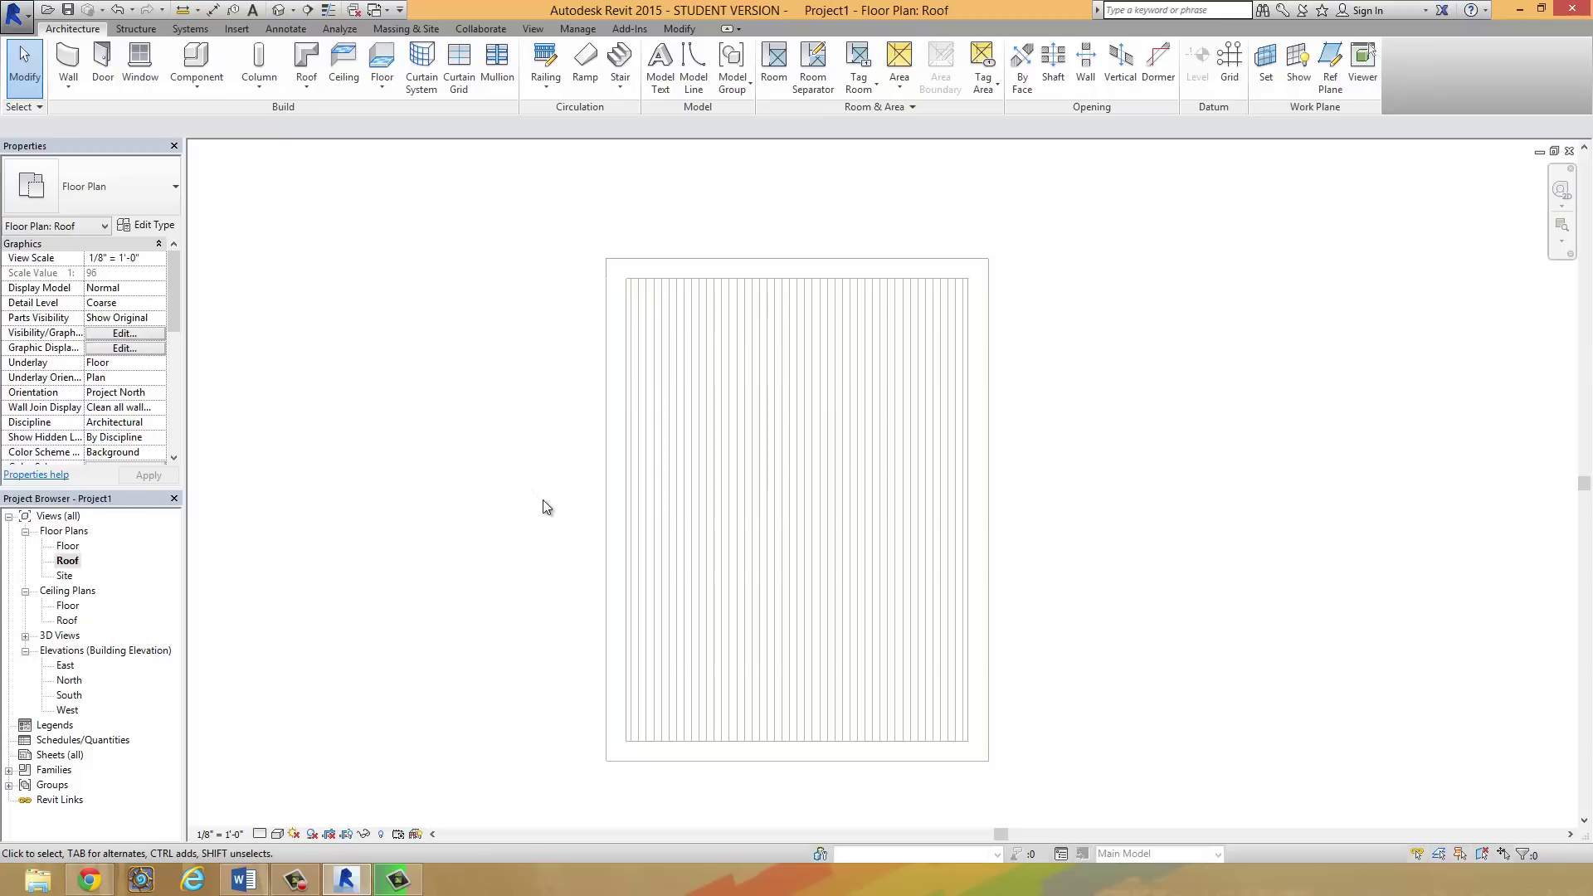
middle_click_drag(1082, 609, 964, 580)
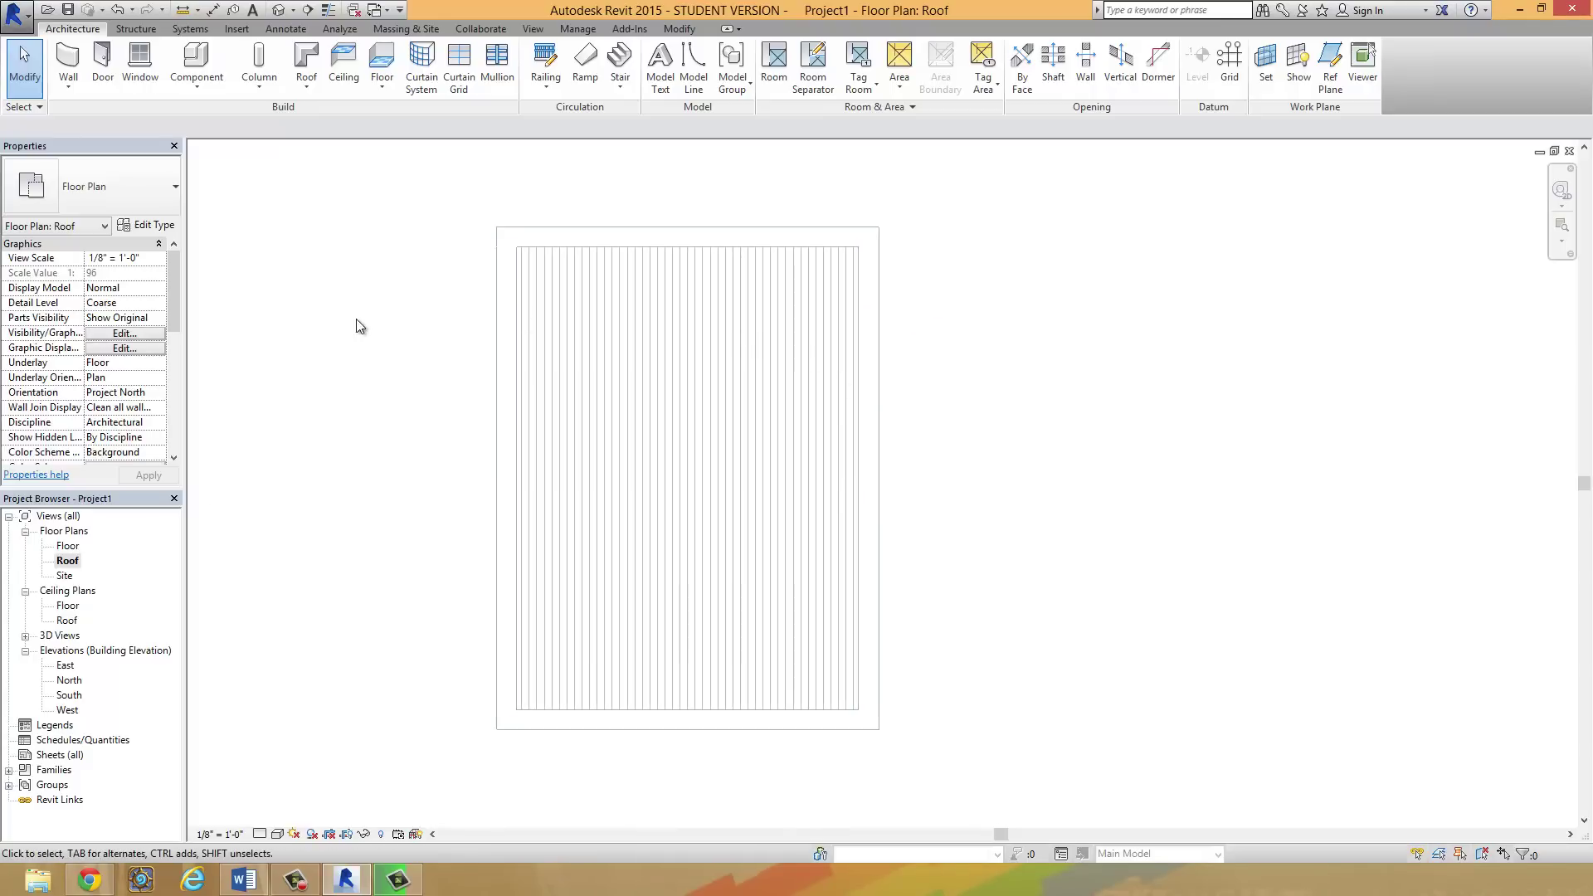
Step: Start a roof by footprint with a 1' 0" overhang
left_click(307, 63)
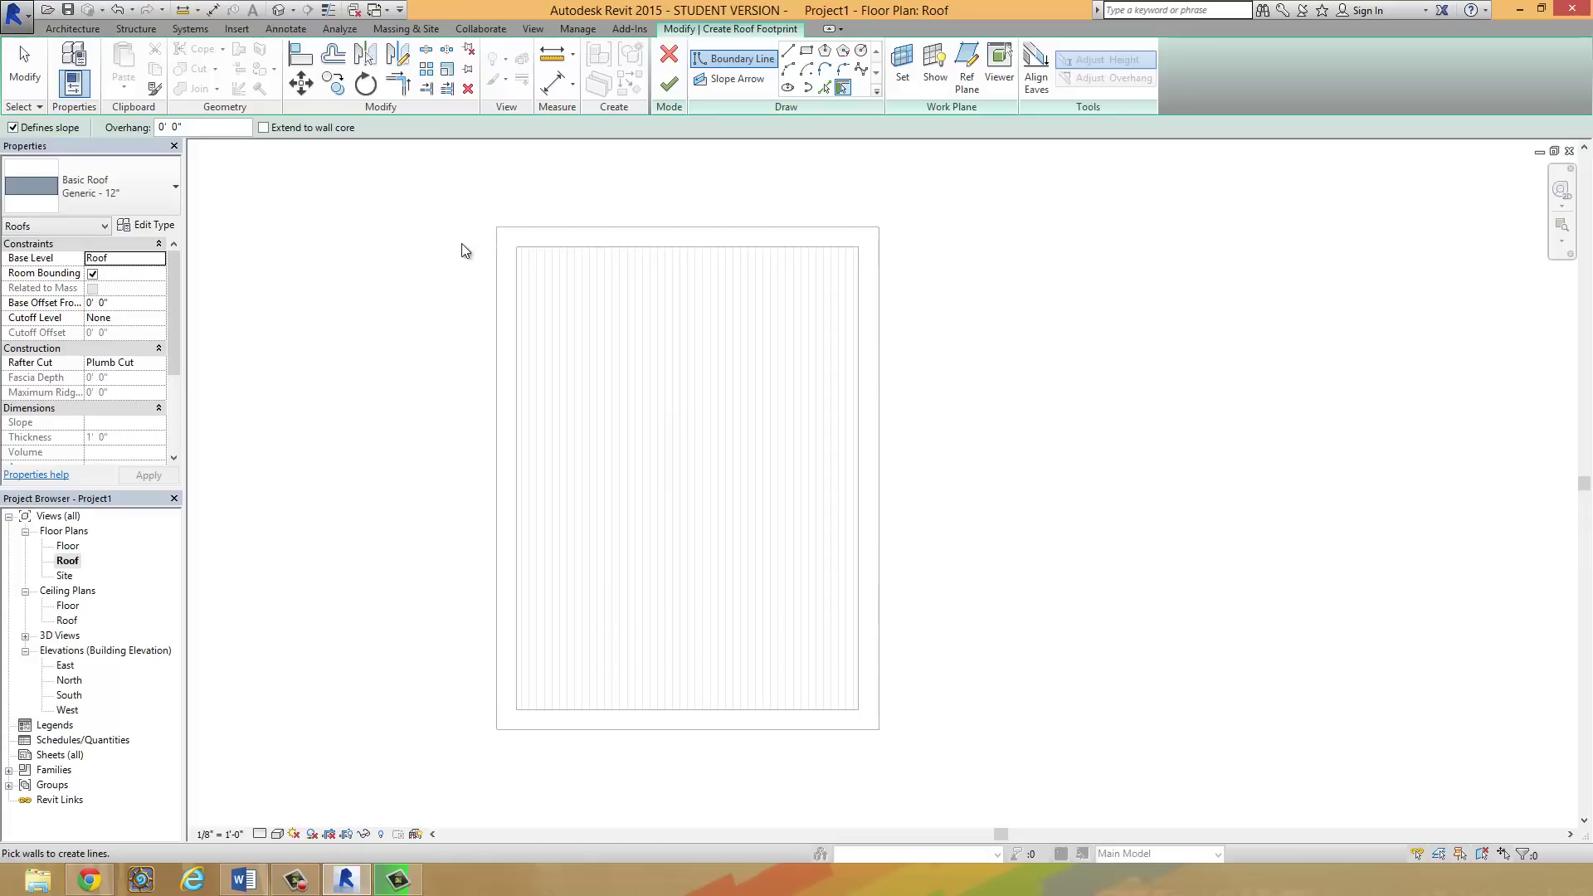
double_click(163, 126)
type("1")
Step: Pick the left and right walls as sloped edges, the top and bottom as flat edges, and finish the roof
left_click(493, 421)
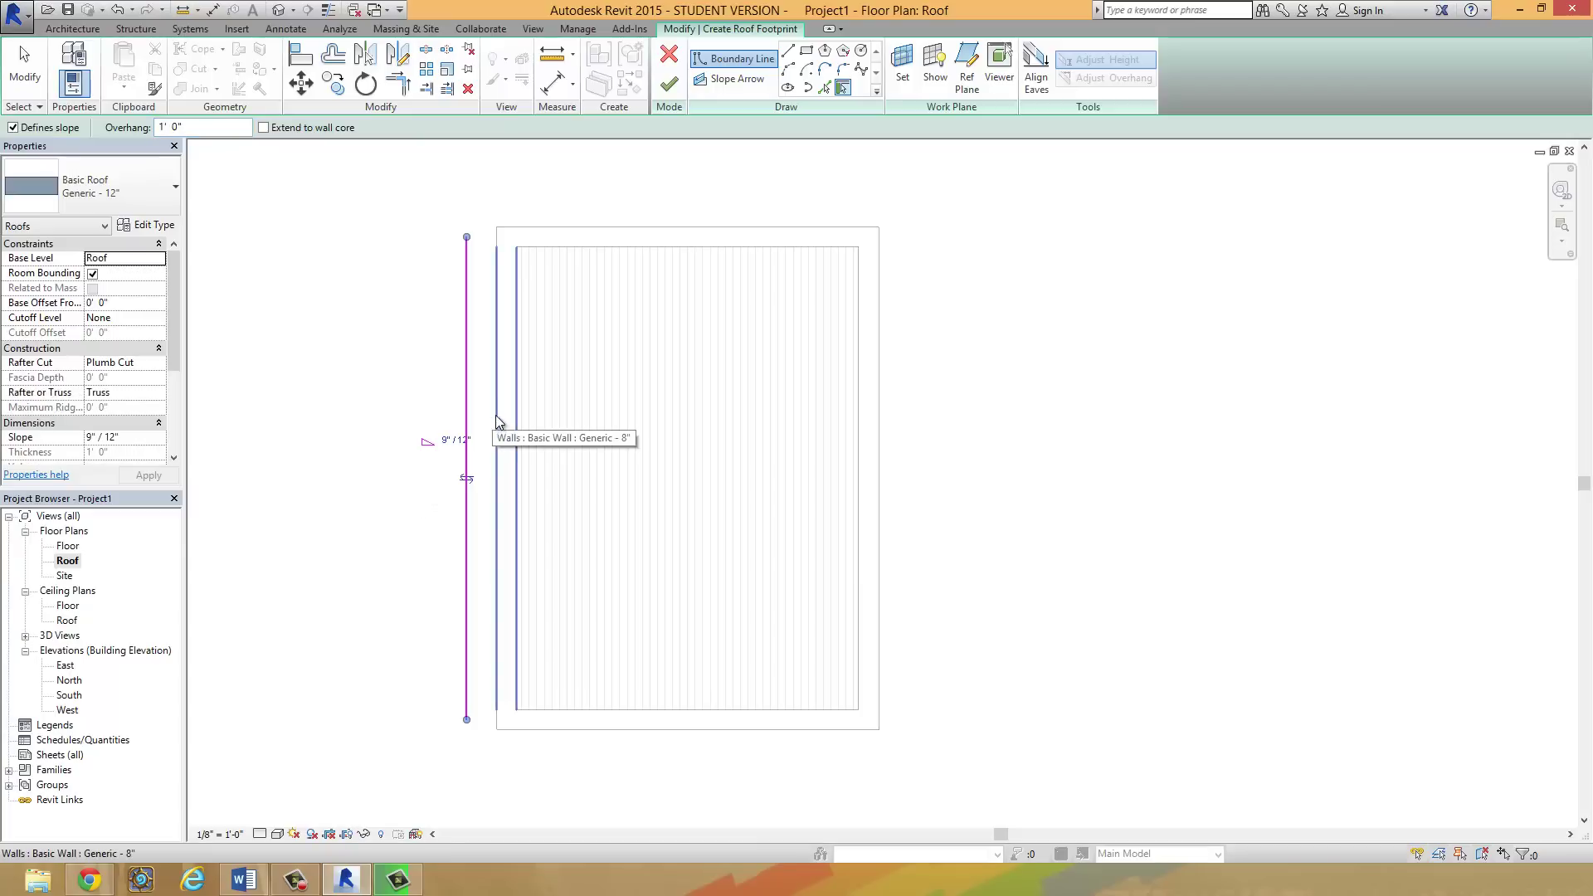
left_click(880, 421)
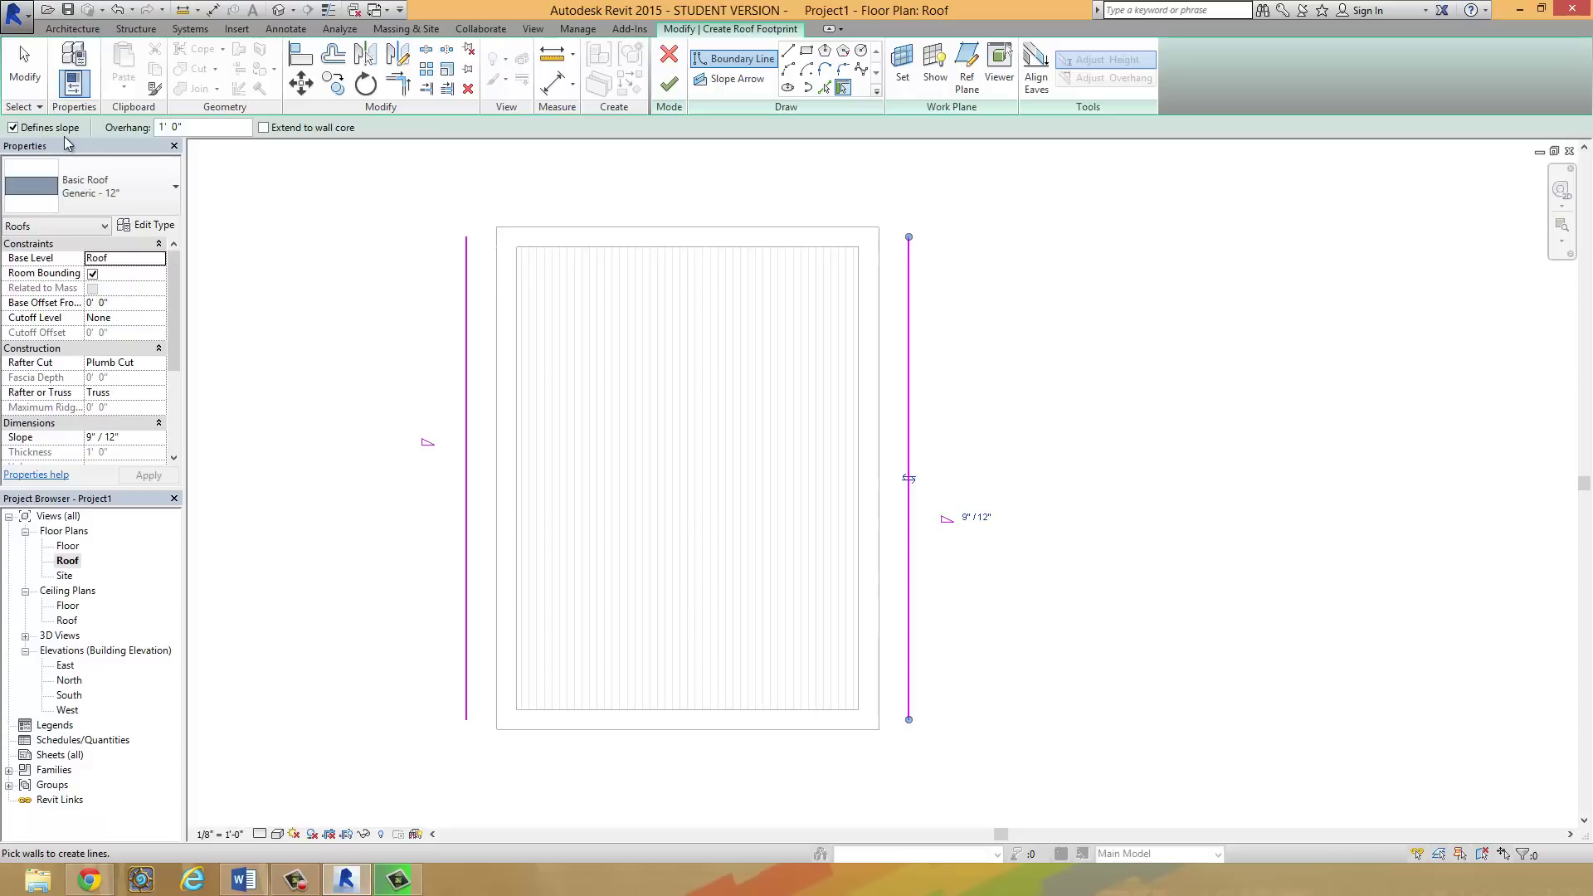
left_click(12, 128)
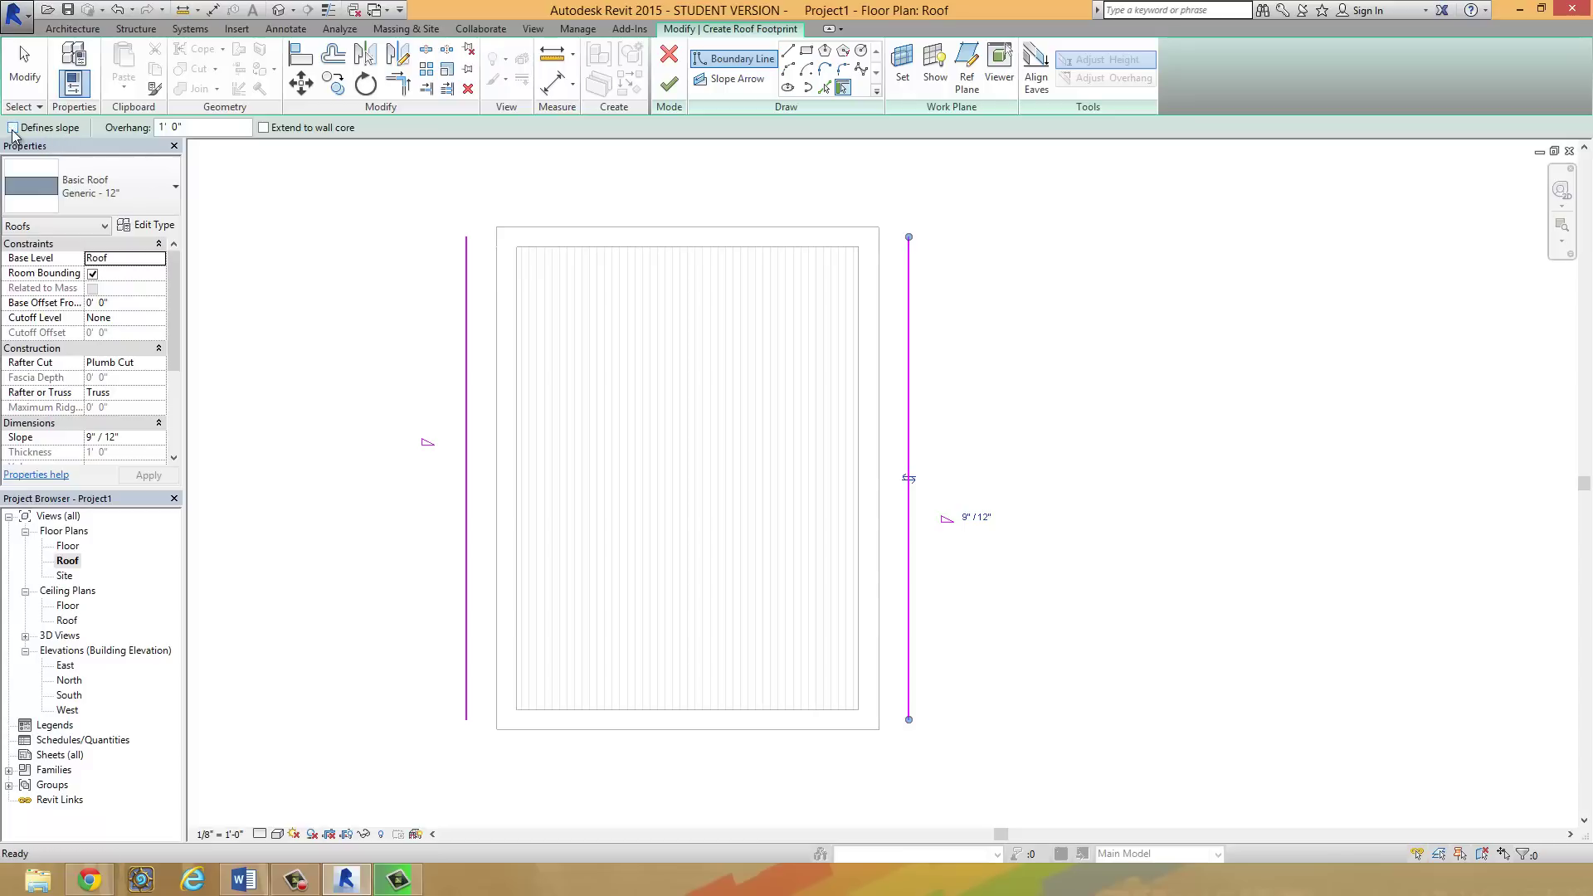
left_click(685, 235)
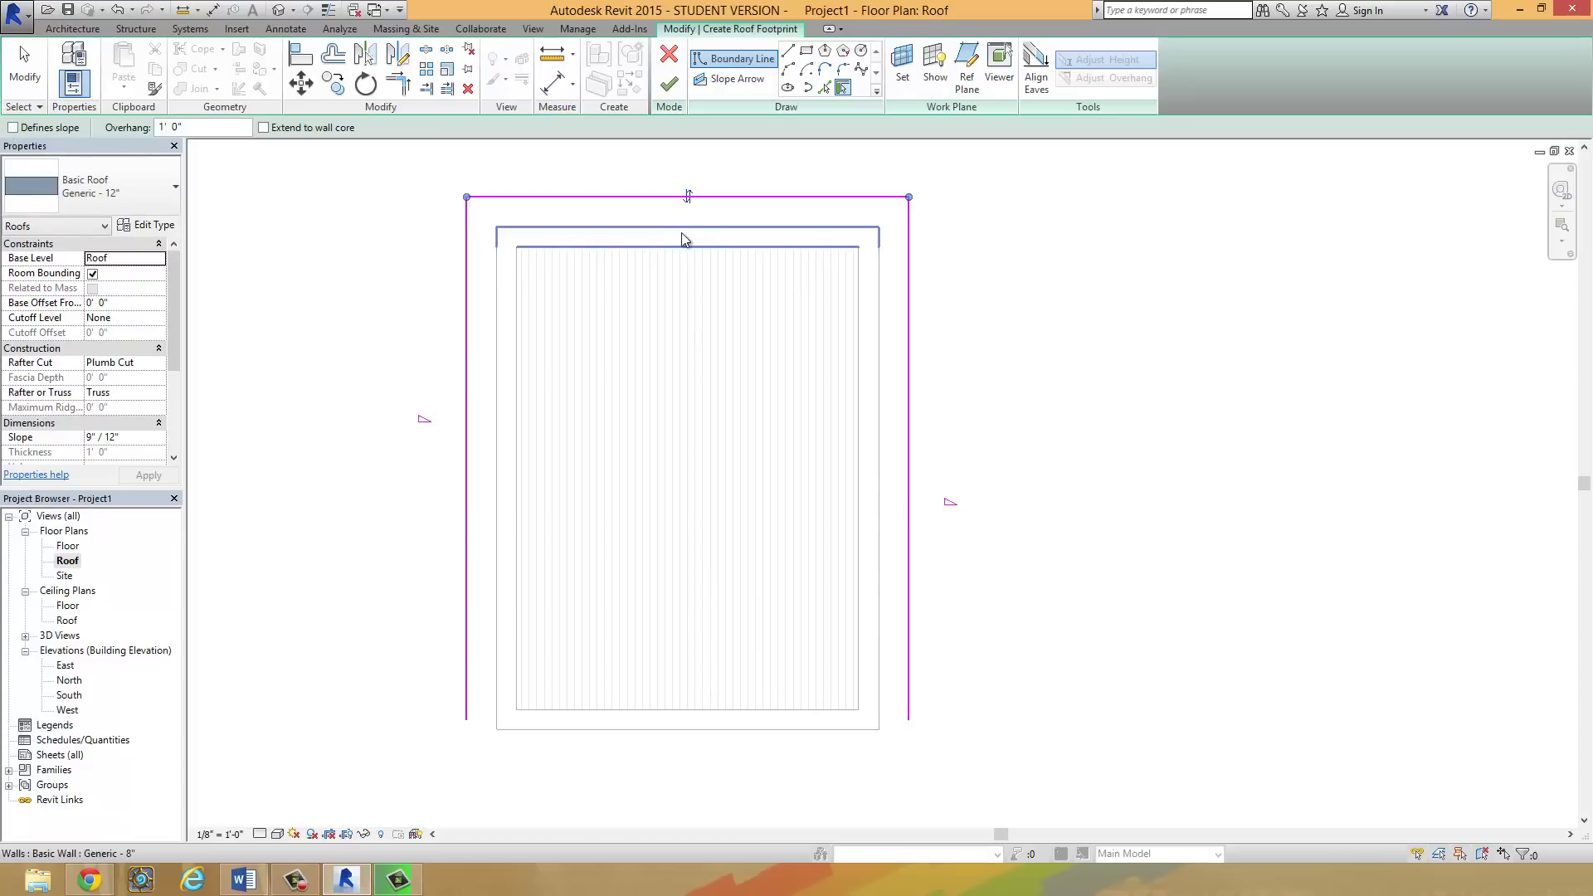
left_click(695, 737)
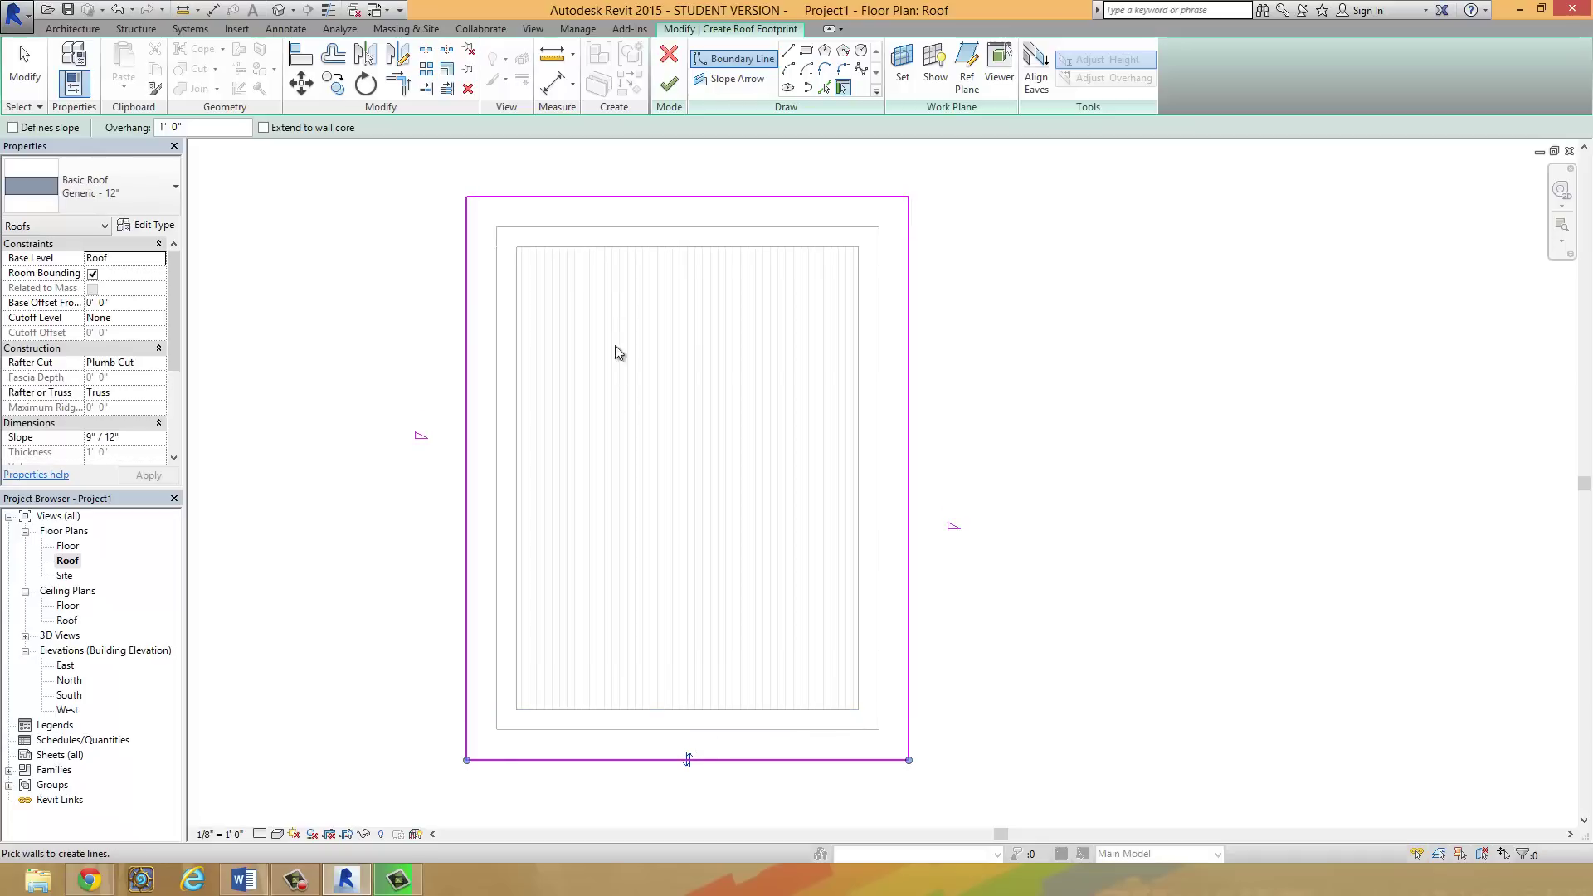
left_click(668, 83)
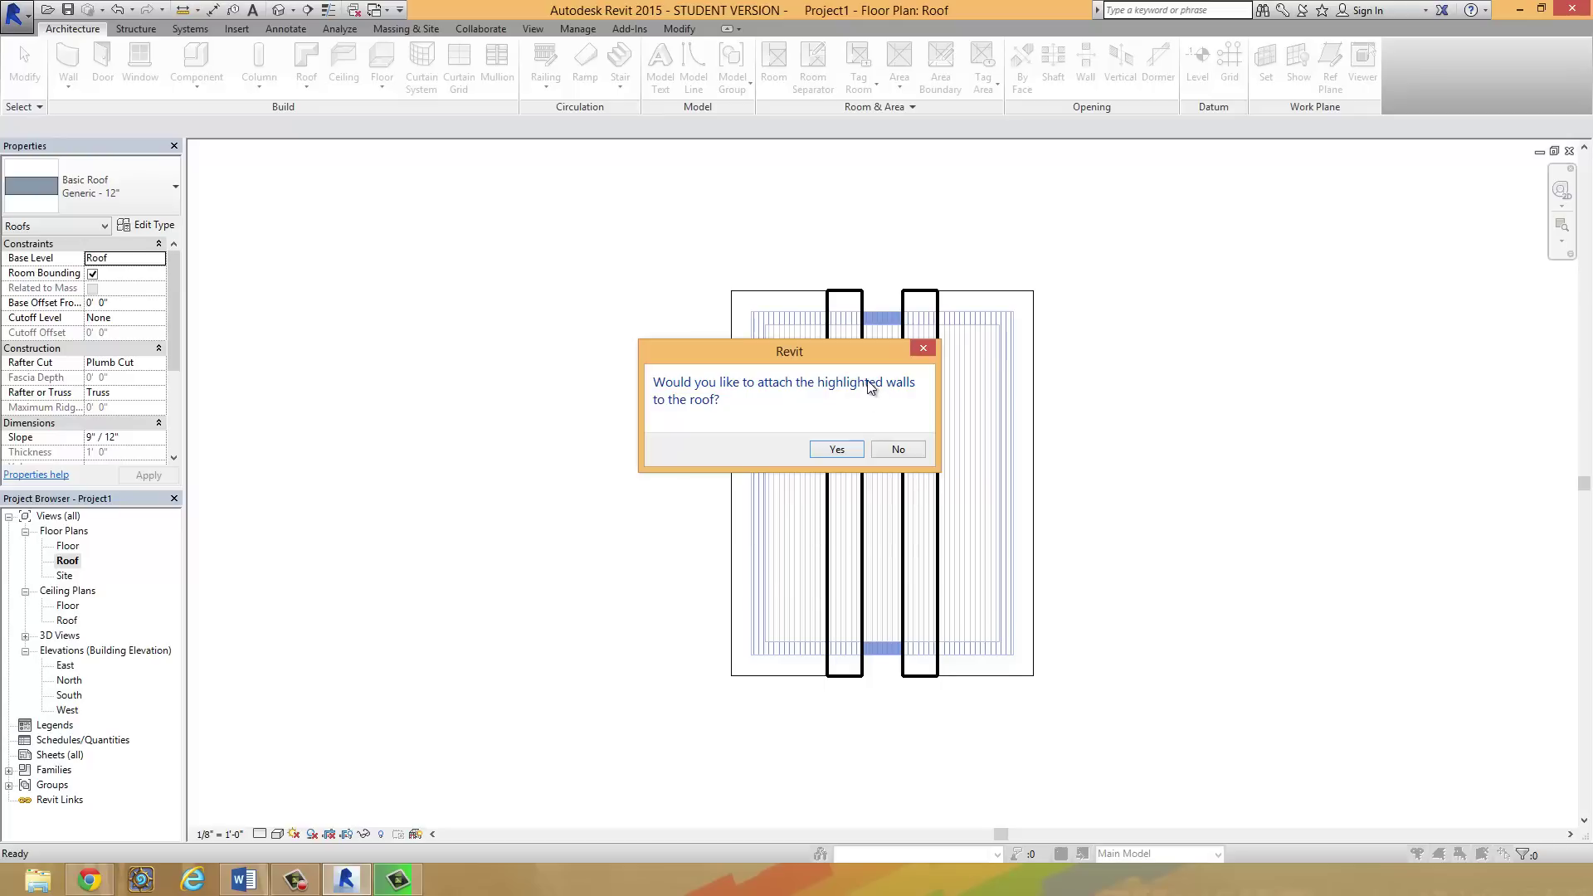
Step: Attach the walls to the roof, then orbit the 3D view to inspect the long side and both gable ends
left_click(837, 449)
scroll(796, 436, "up", 2)
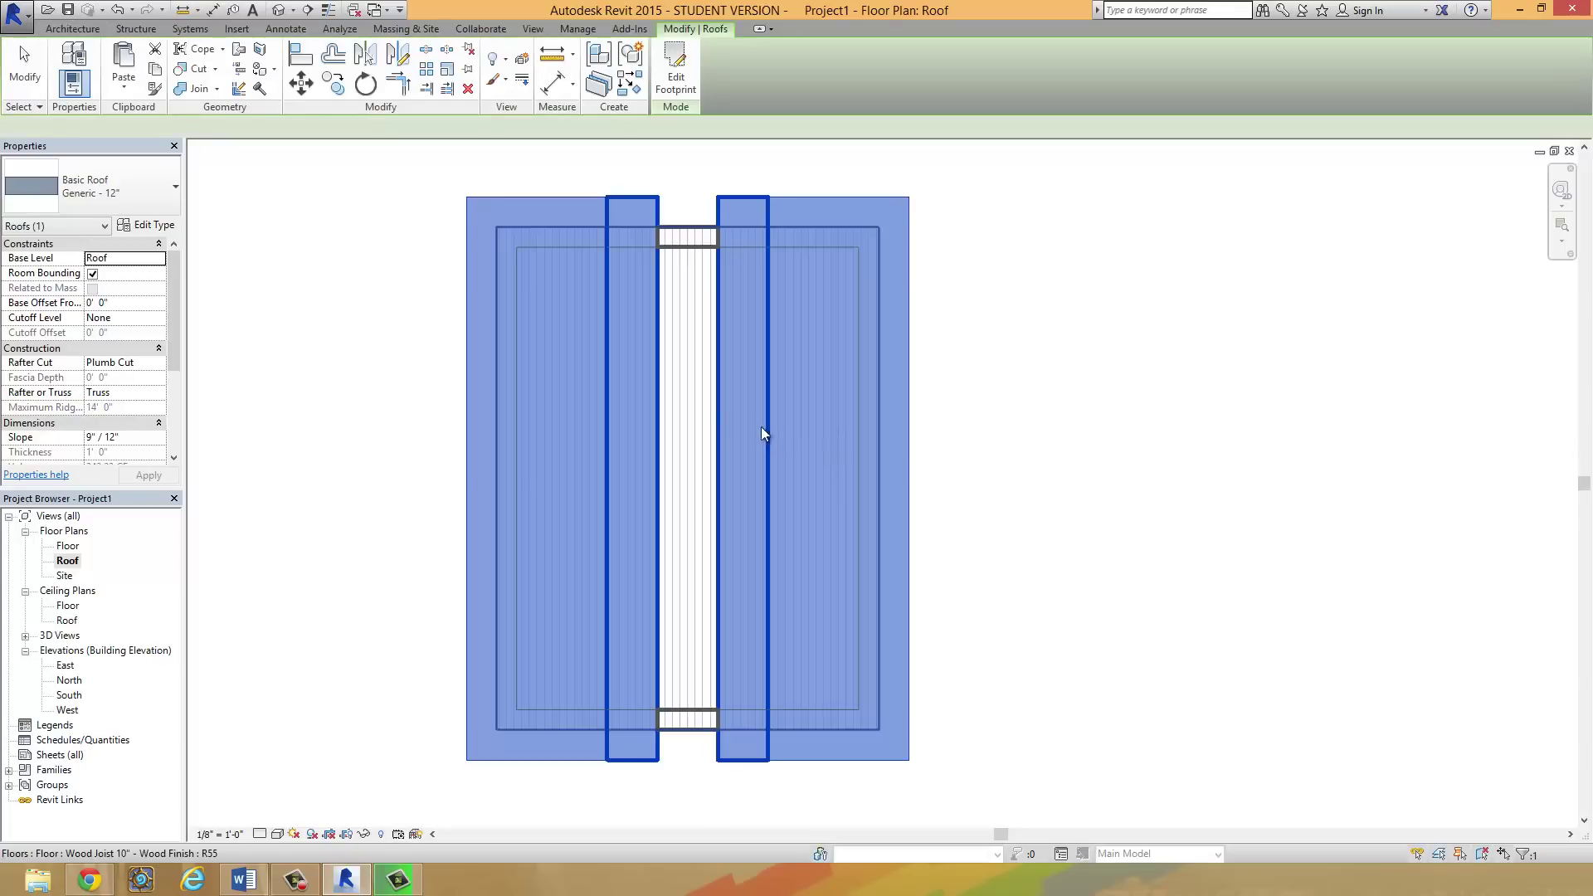
left_click(278, 11)
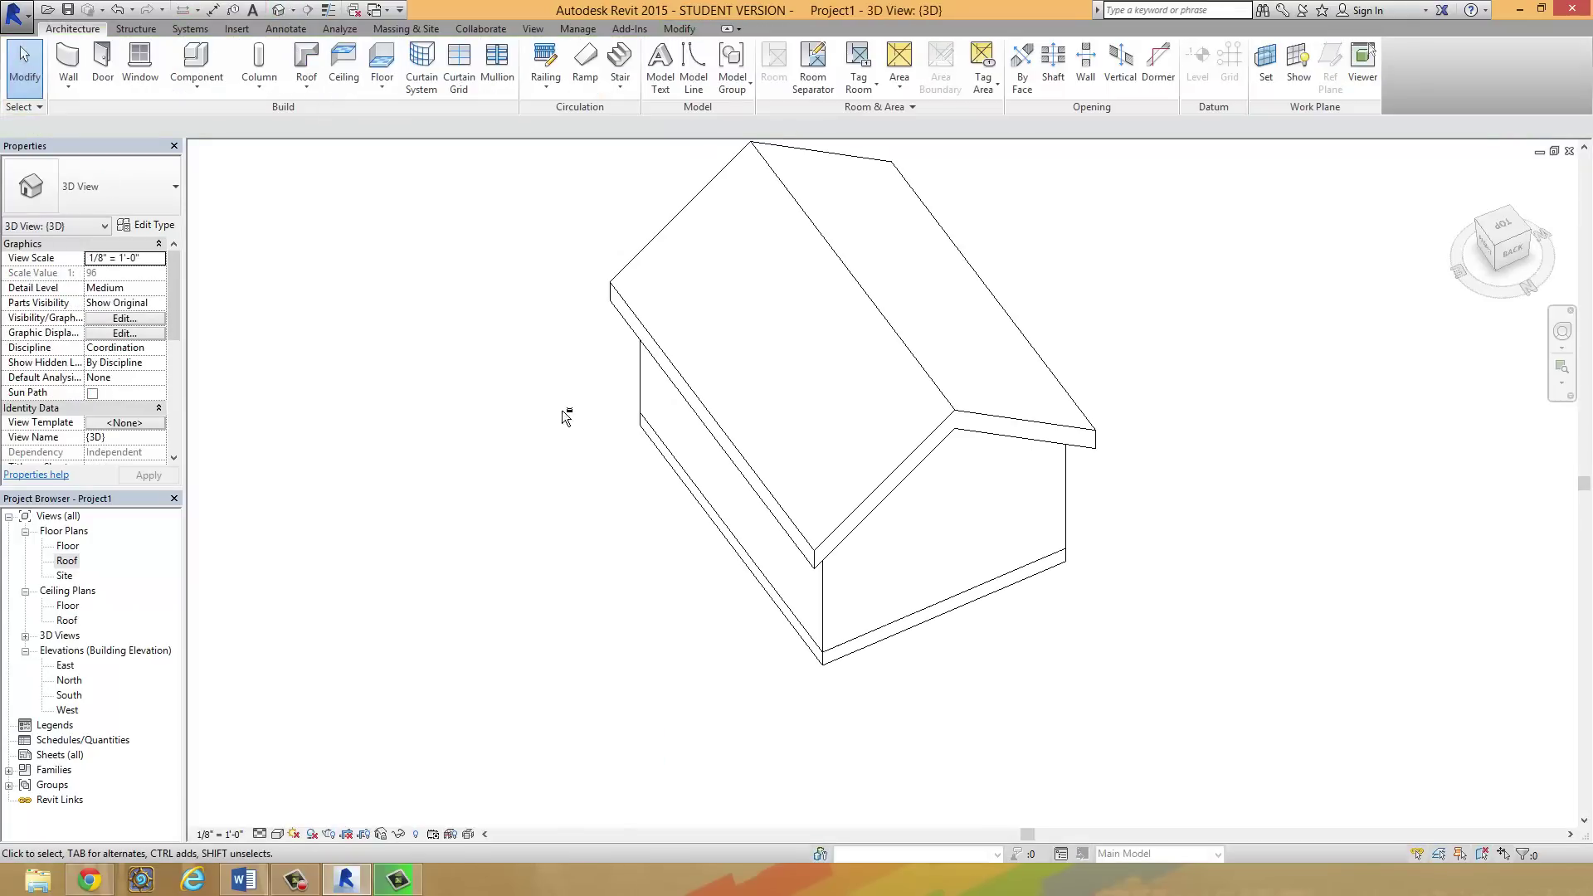
middle_click_drag(560, 411, 592, 221, "shift")
middle_click_drag(1166, 498, 1087, 614, "shift")
scroll(829, 519, "up", 3)
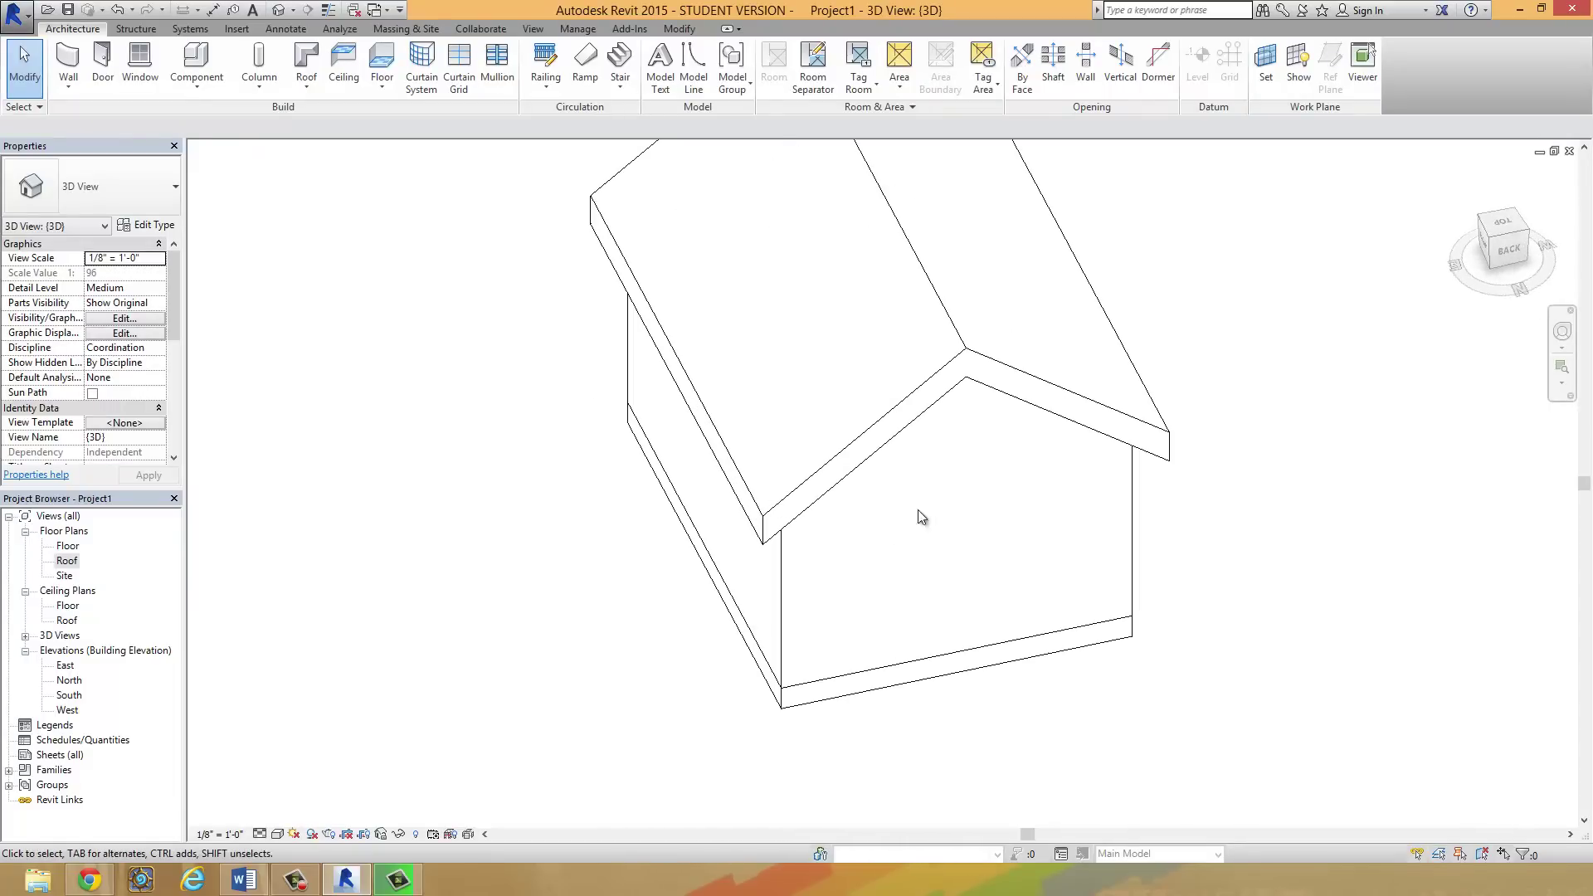
middle_click_drag(905, 516, 726, 506, "shift")
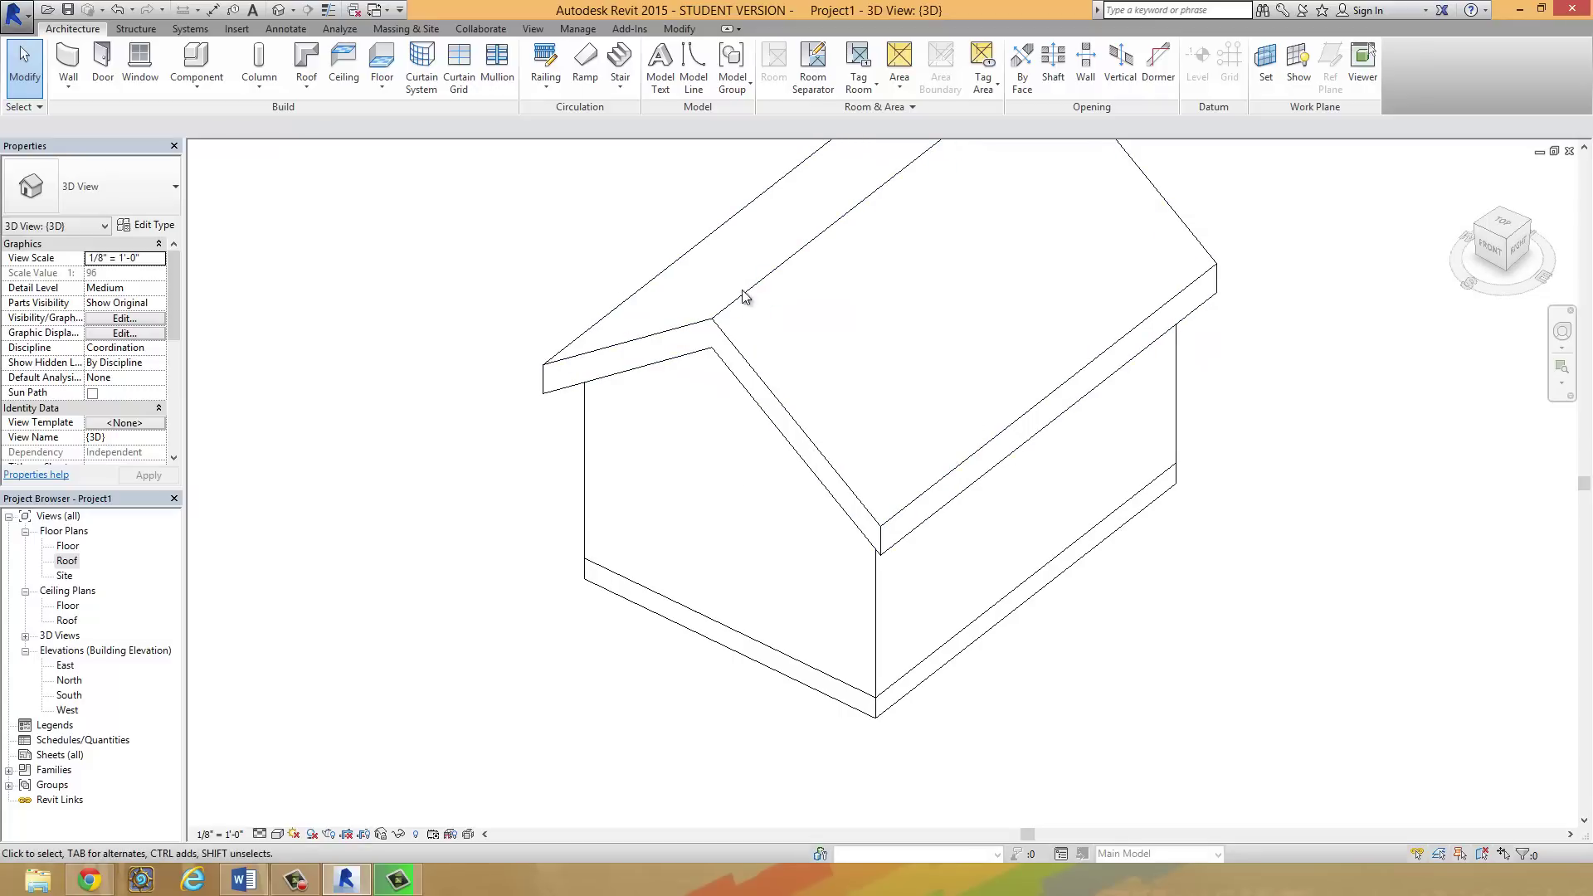
middle_click_drag(770, 272, 768, 634, "shift")
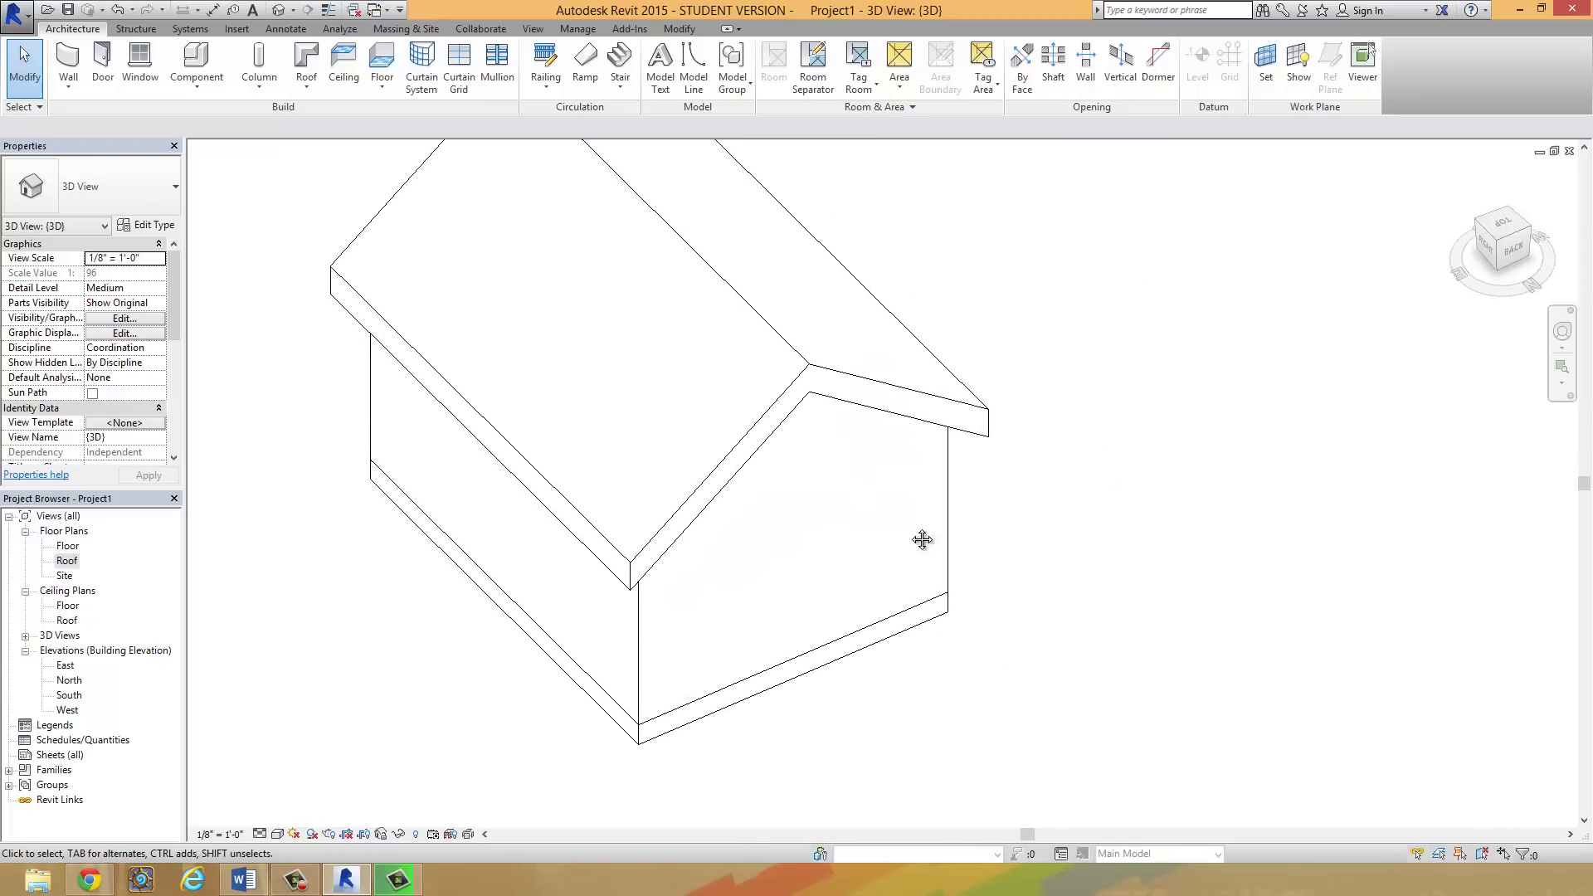
middle_click_drag(943, 554, 929, 519)
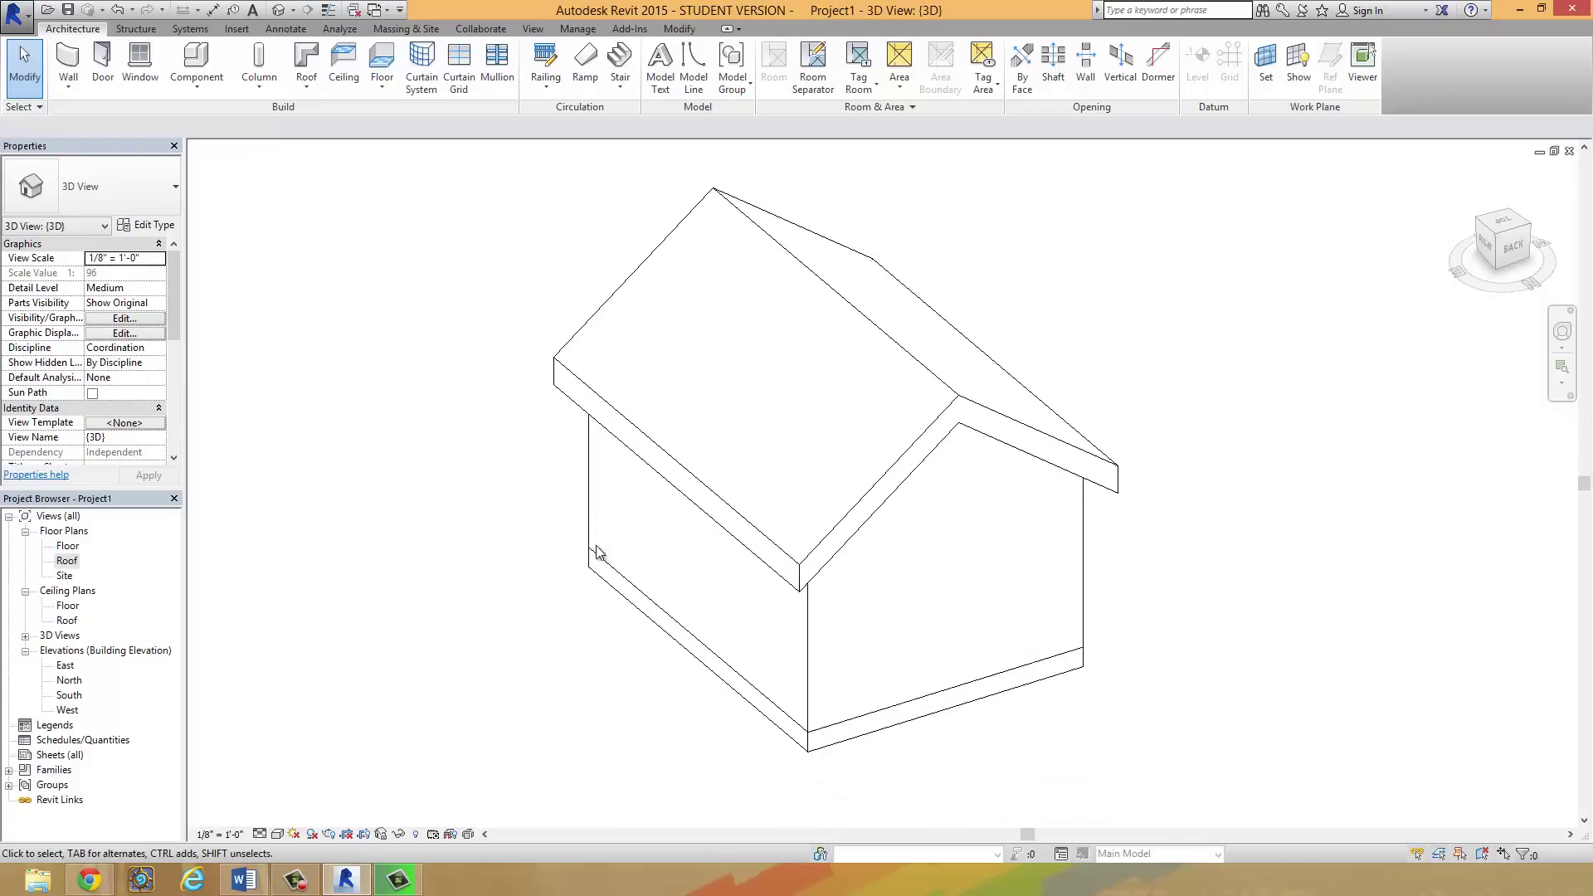
Step: Change the roof type to Wood Rafter 8" - Asphalt Shingle - Insulated
left_click(835, 524)
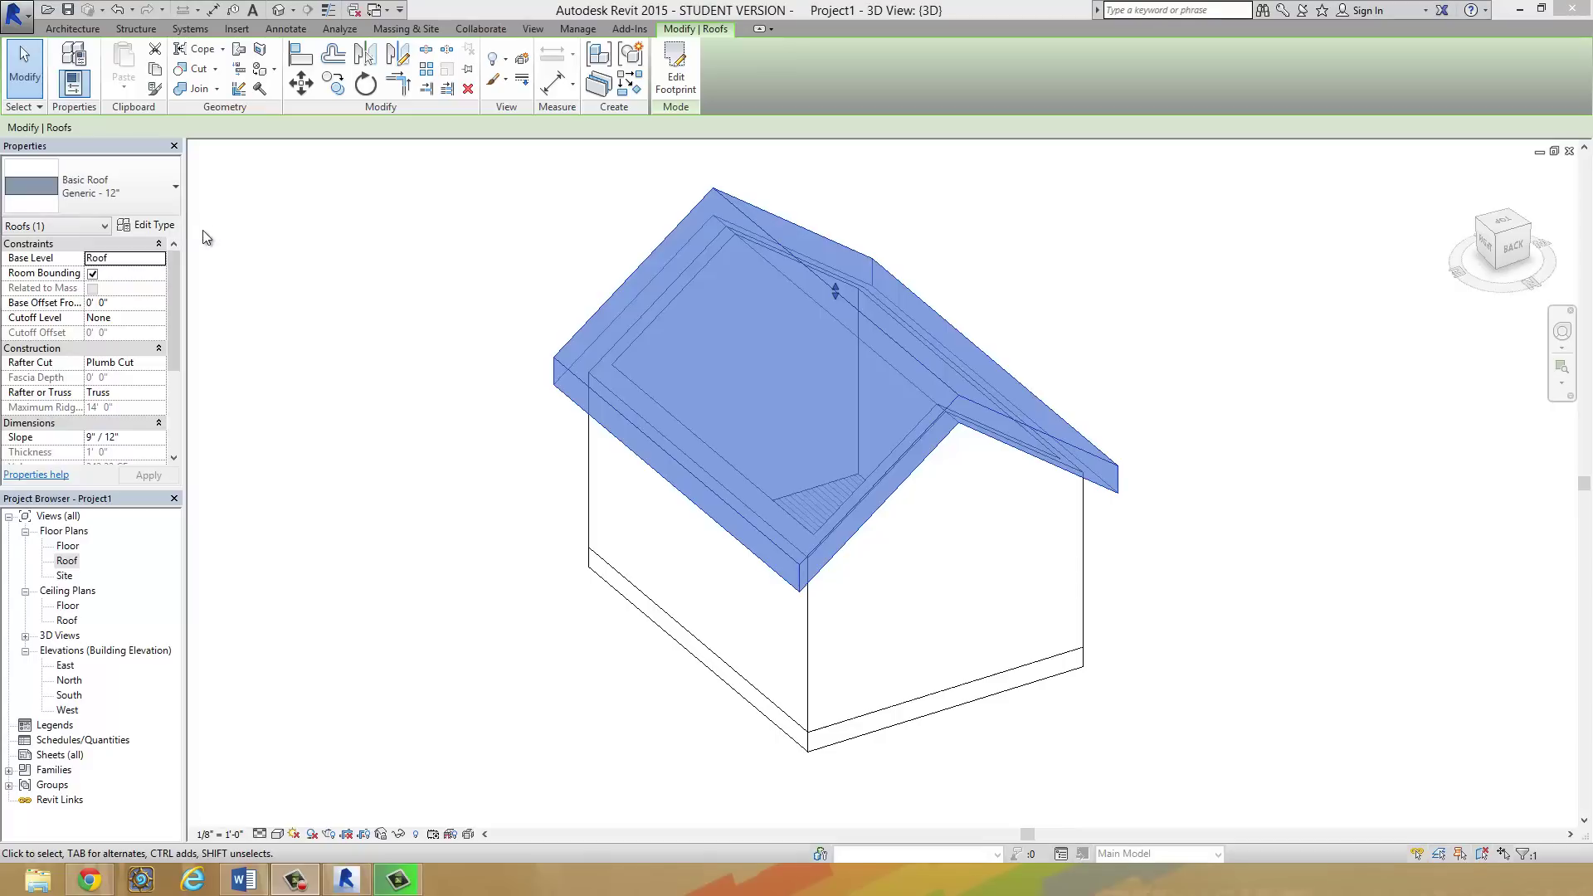
left_click(121, 205)
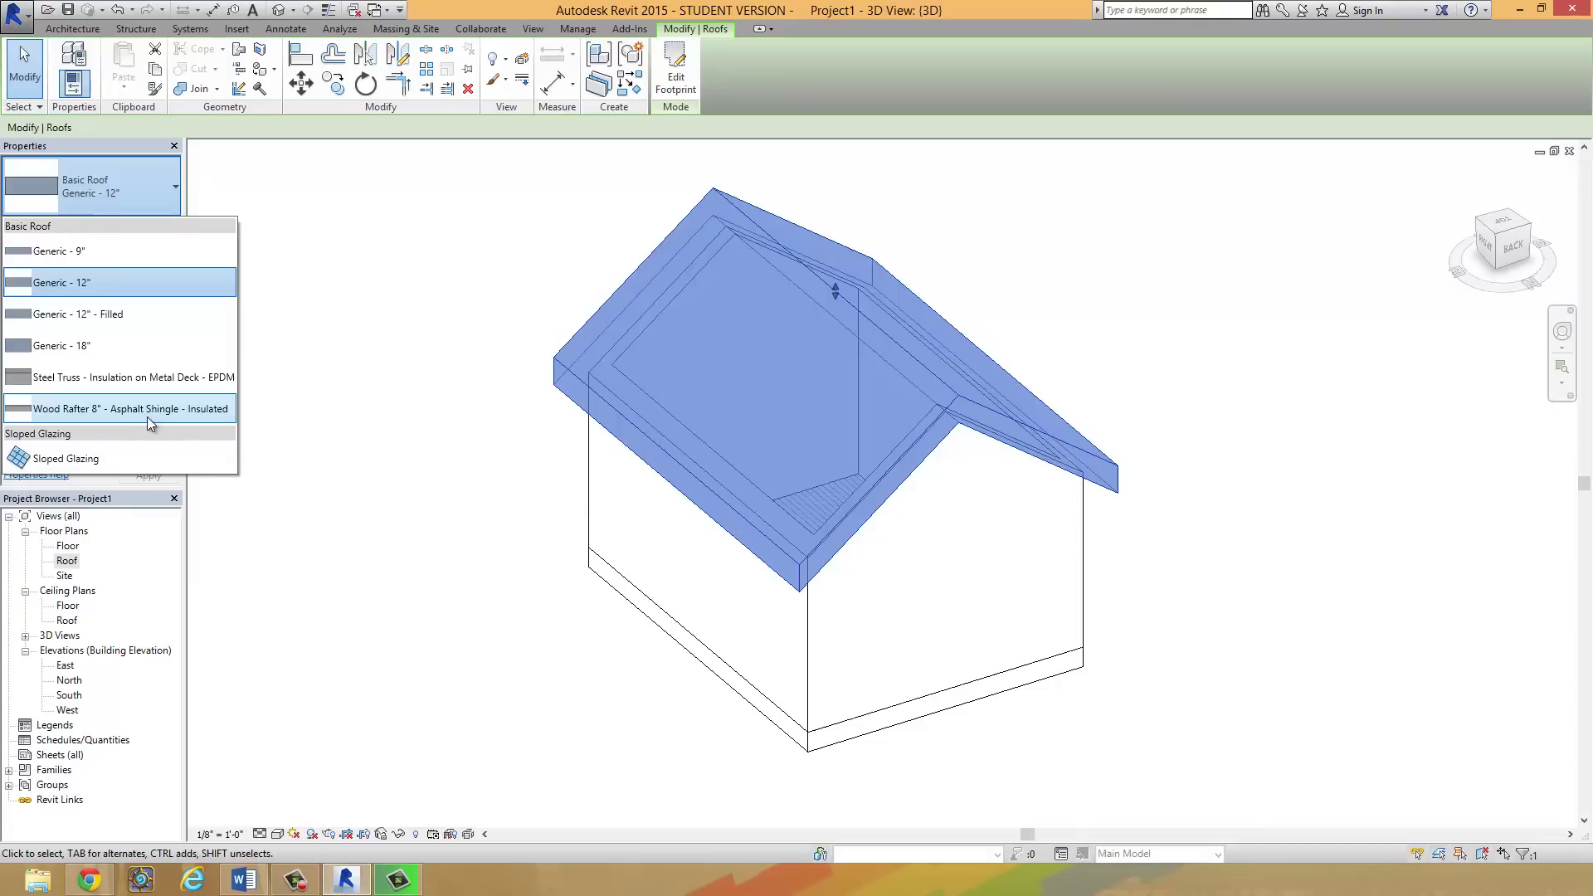
left_click(93, 410)
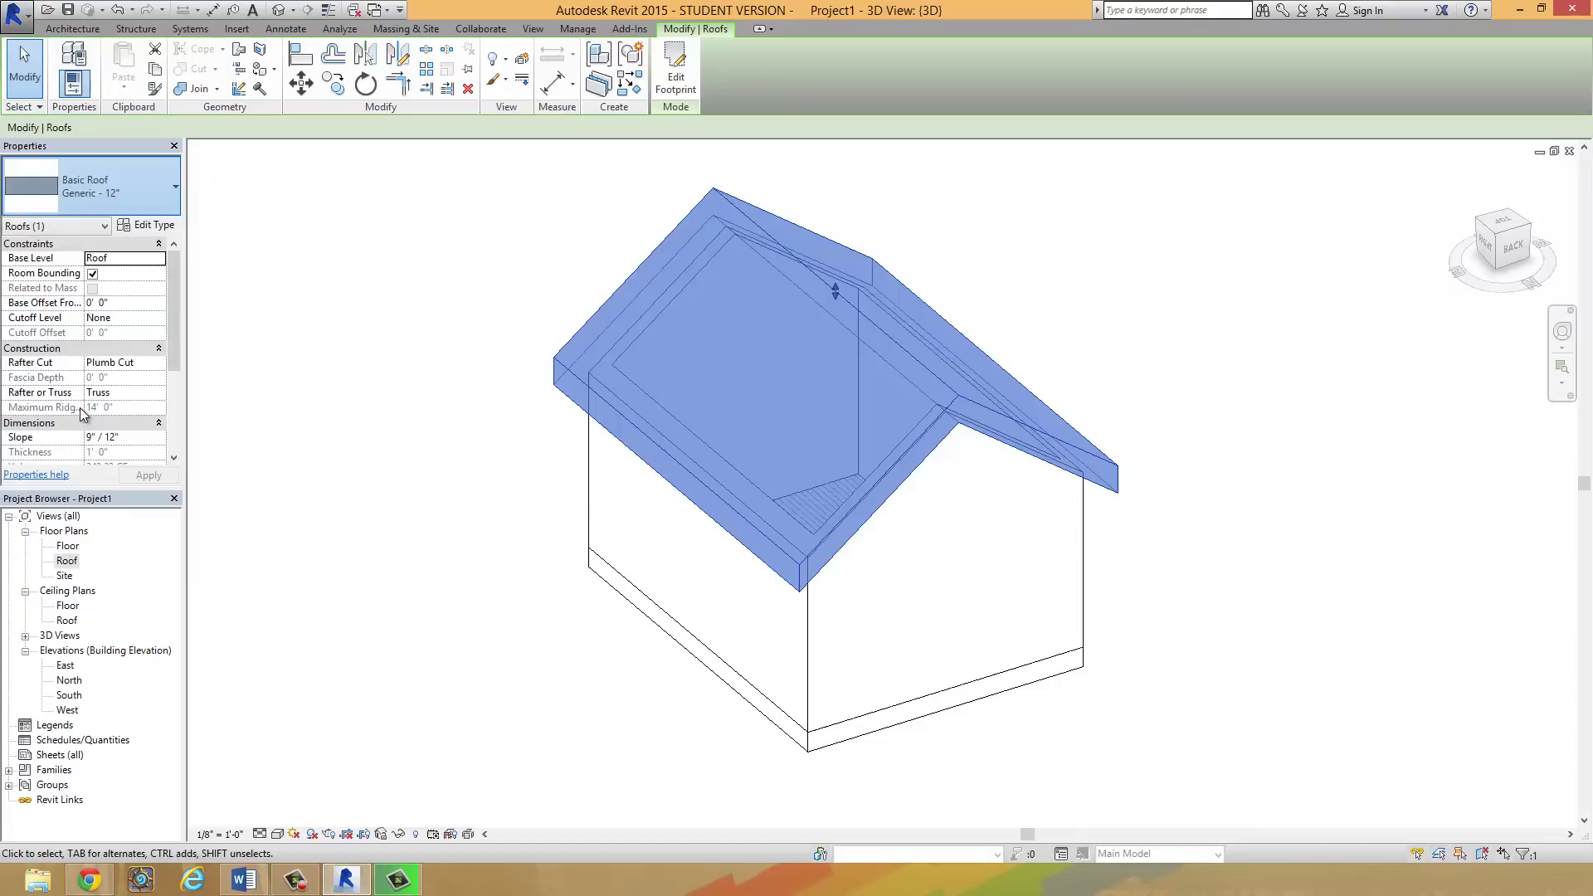
Step: Reselect the roof to check it, then orbit around the shed for a steep view of the roof
left_click(365, 315)
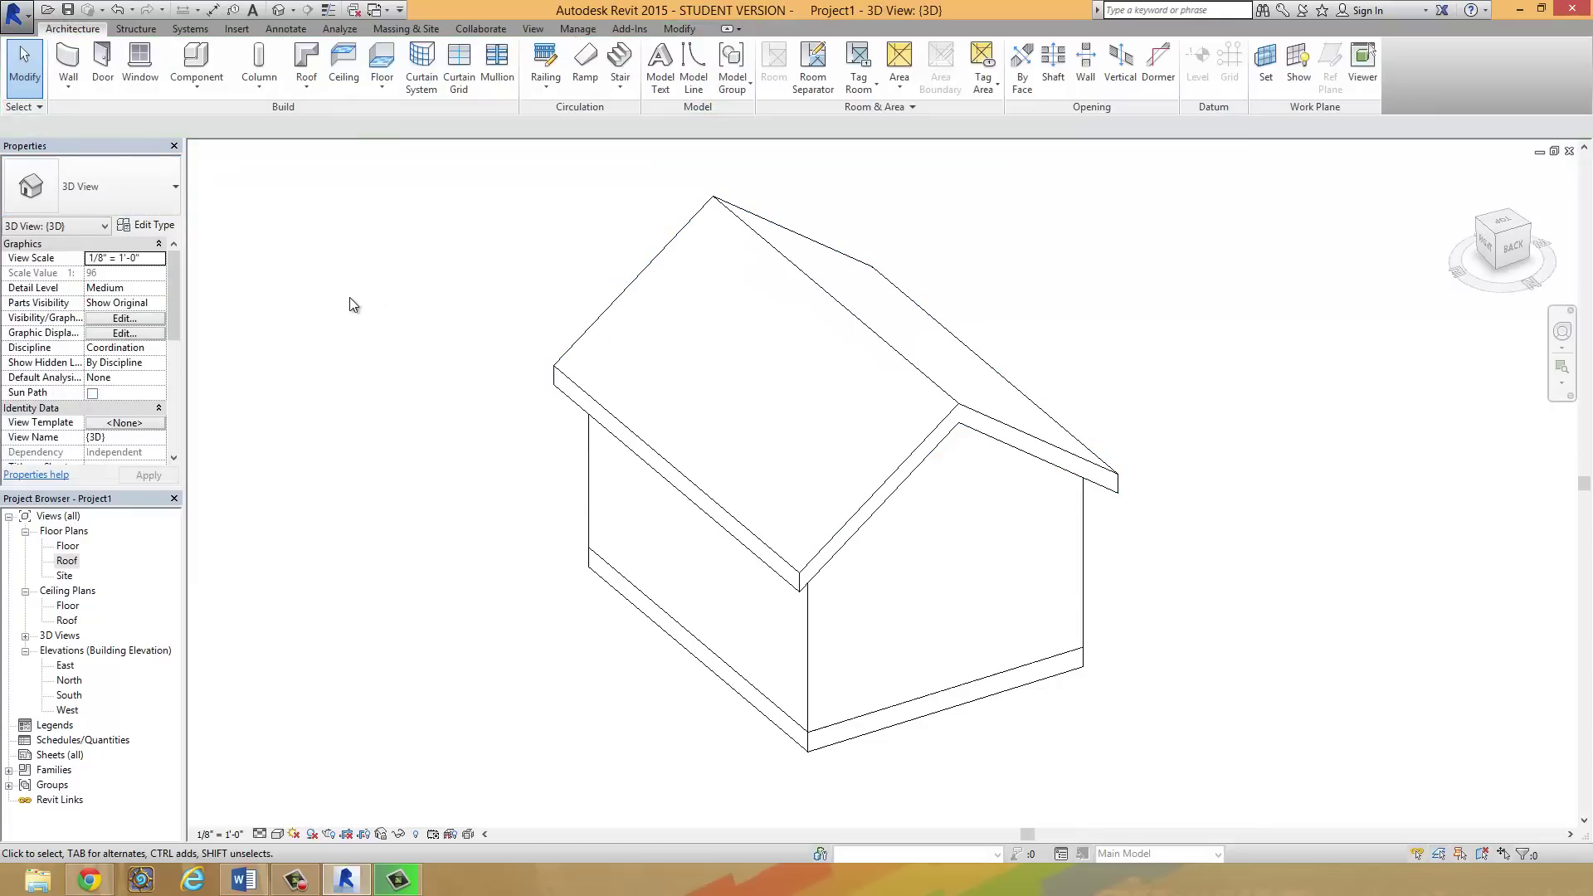
left_click(656, 262)
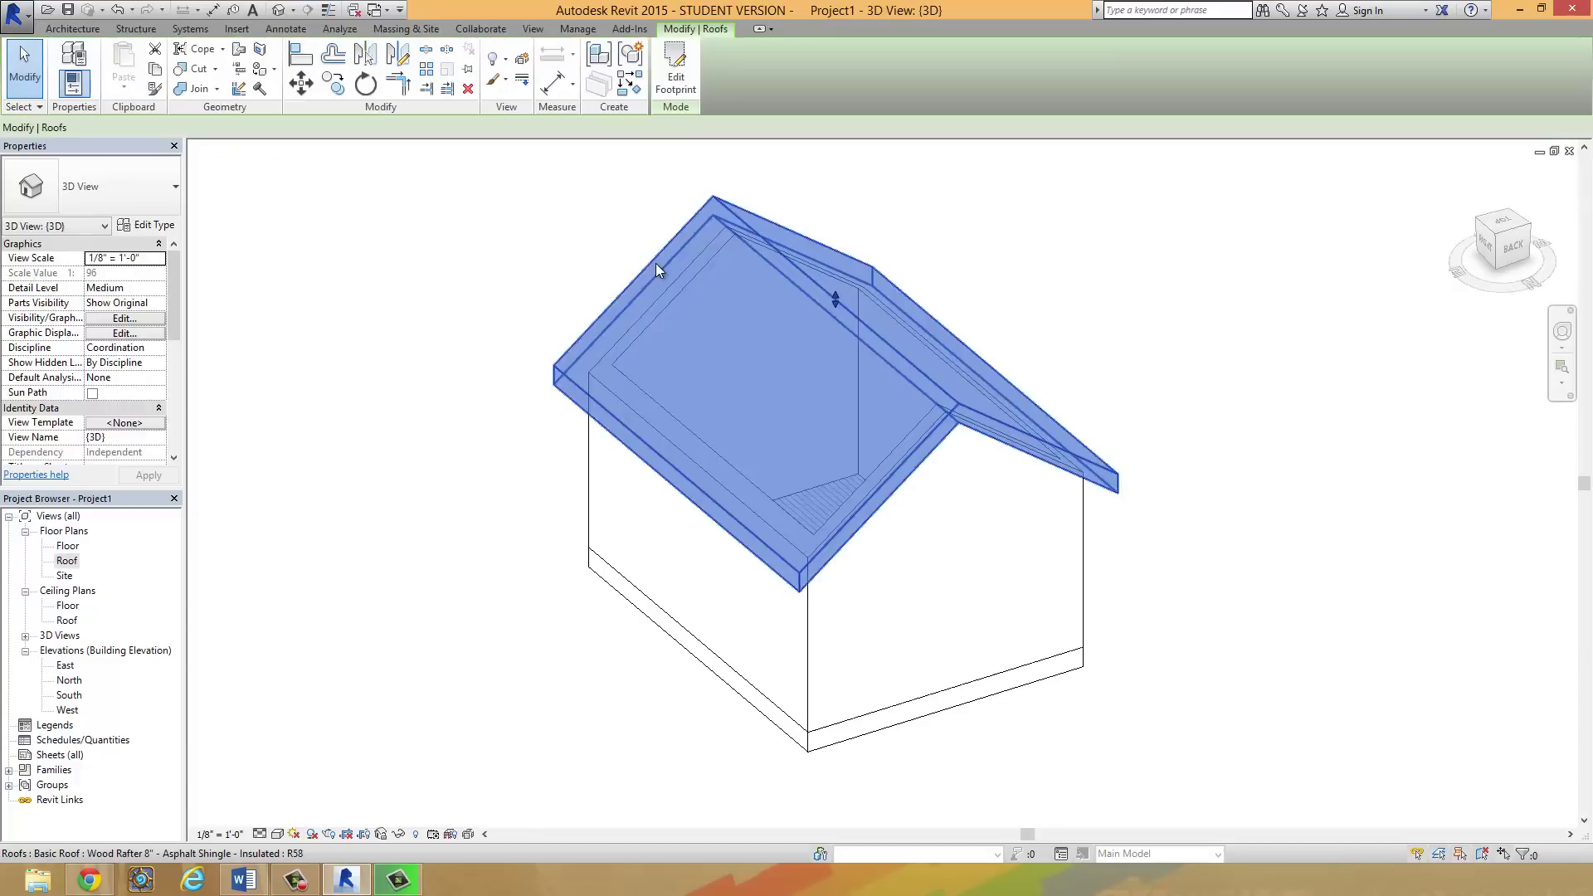
left_click(491, 259)
middle_click_drag(1103, 594, 814, 341, "shift")
middle_click_drag(438, 573, 811, 633, "shift")
middle_click_drag(1049, 618, 1084, 746, "shift")
middle_click_drag(970, 693, 580, 796, "shift")
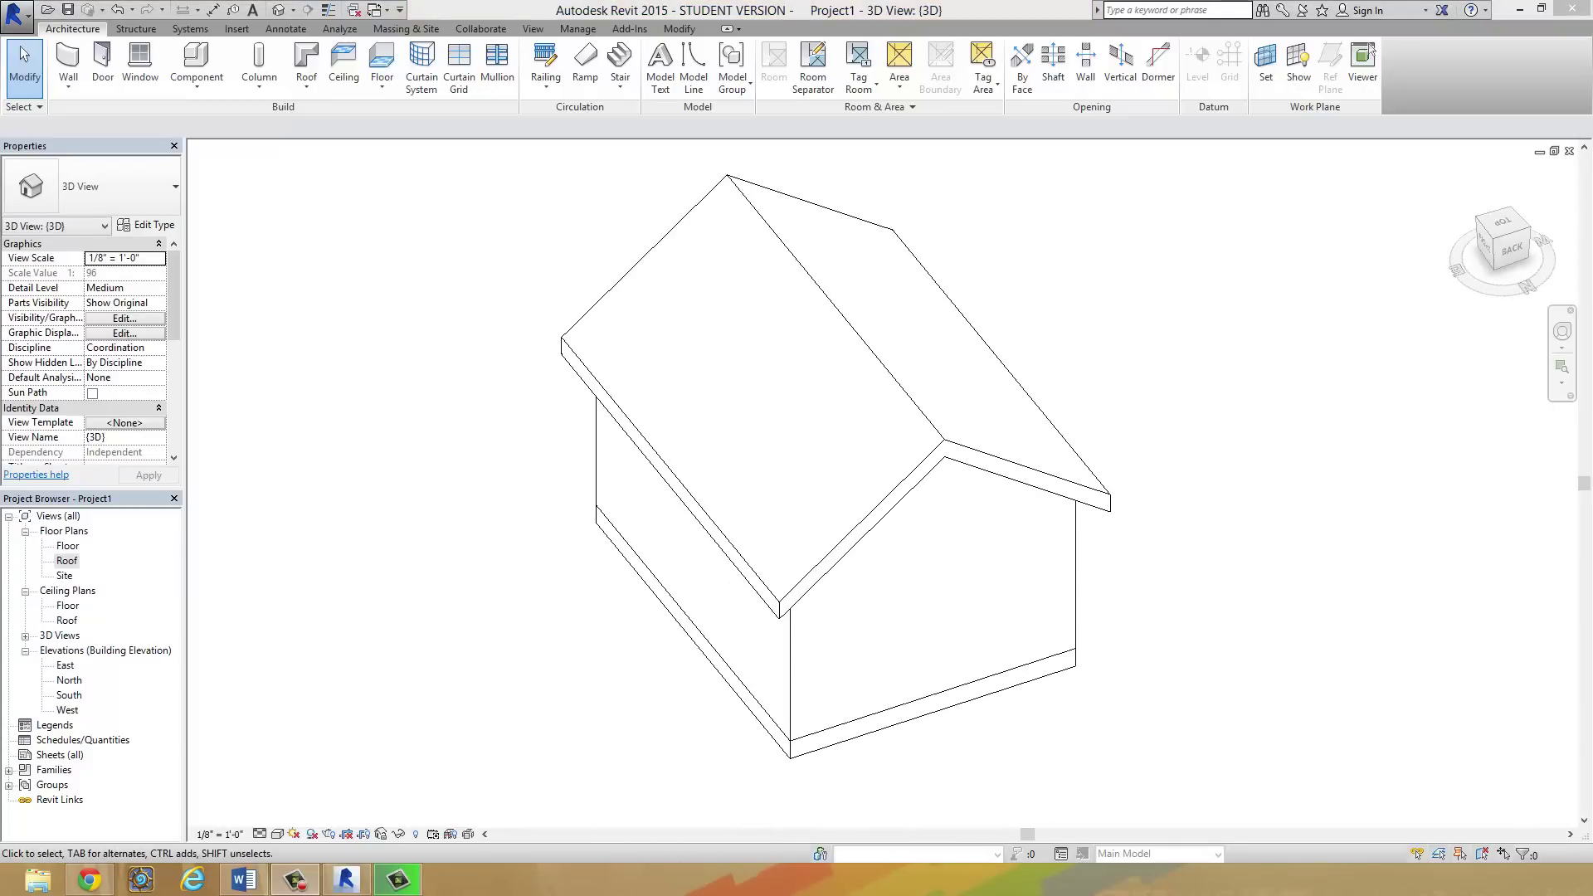
Step: Drag the roof's shape handle, leaving a 9 139/256" / 12" slope
left_click(931, 427)
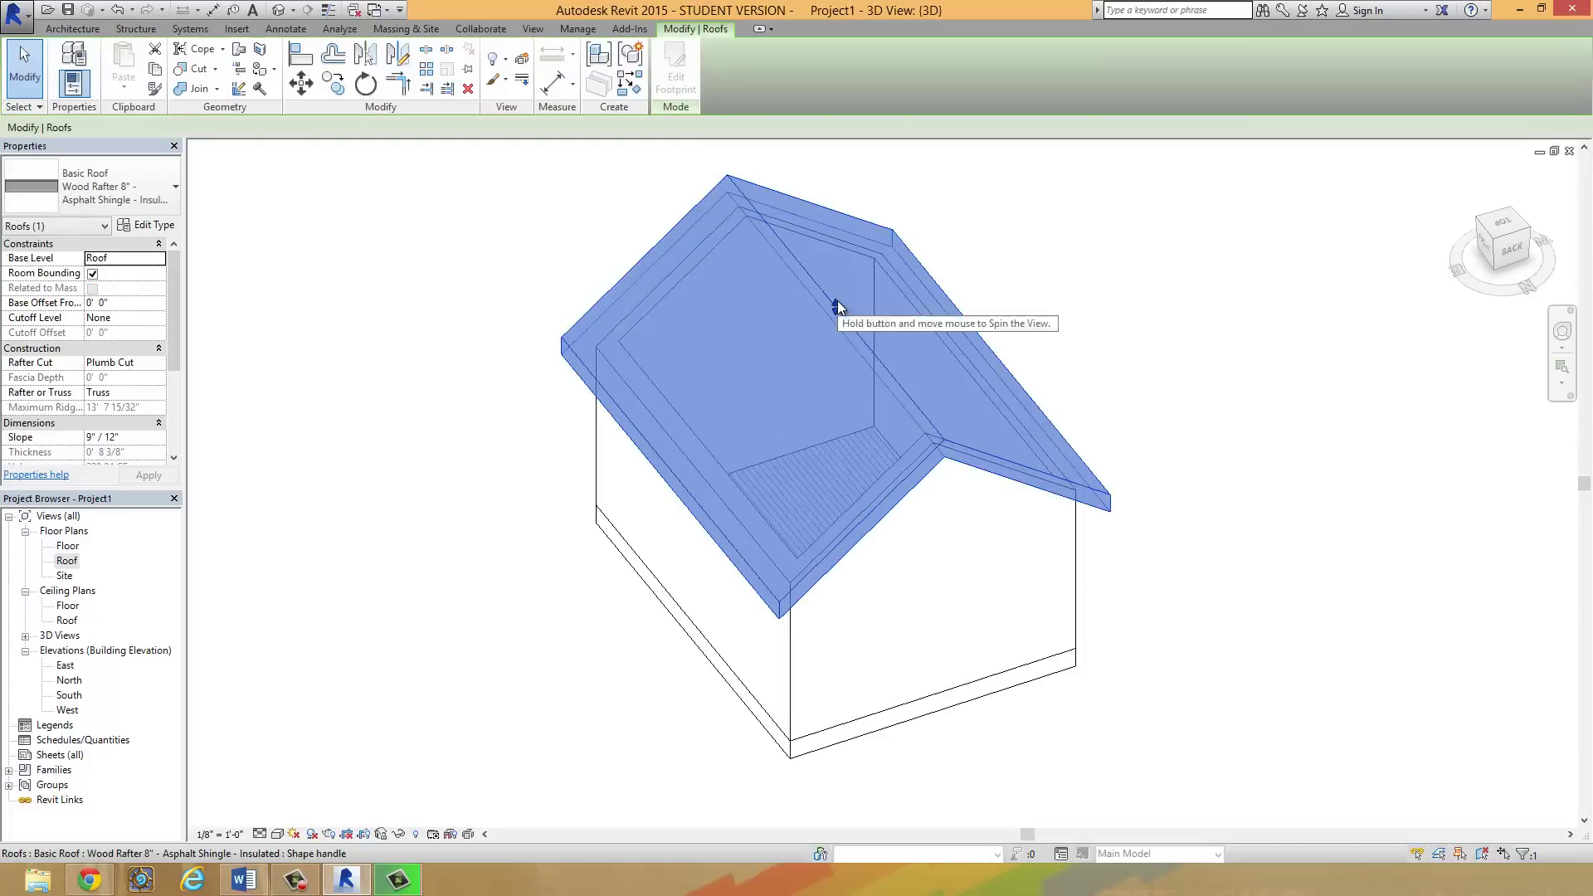
left_click_drag(838, 300, 777, 330)
key("alt")
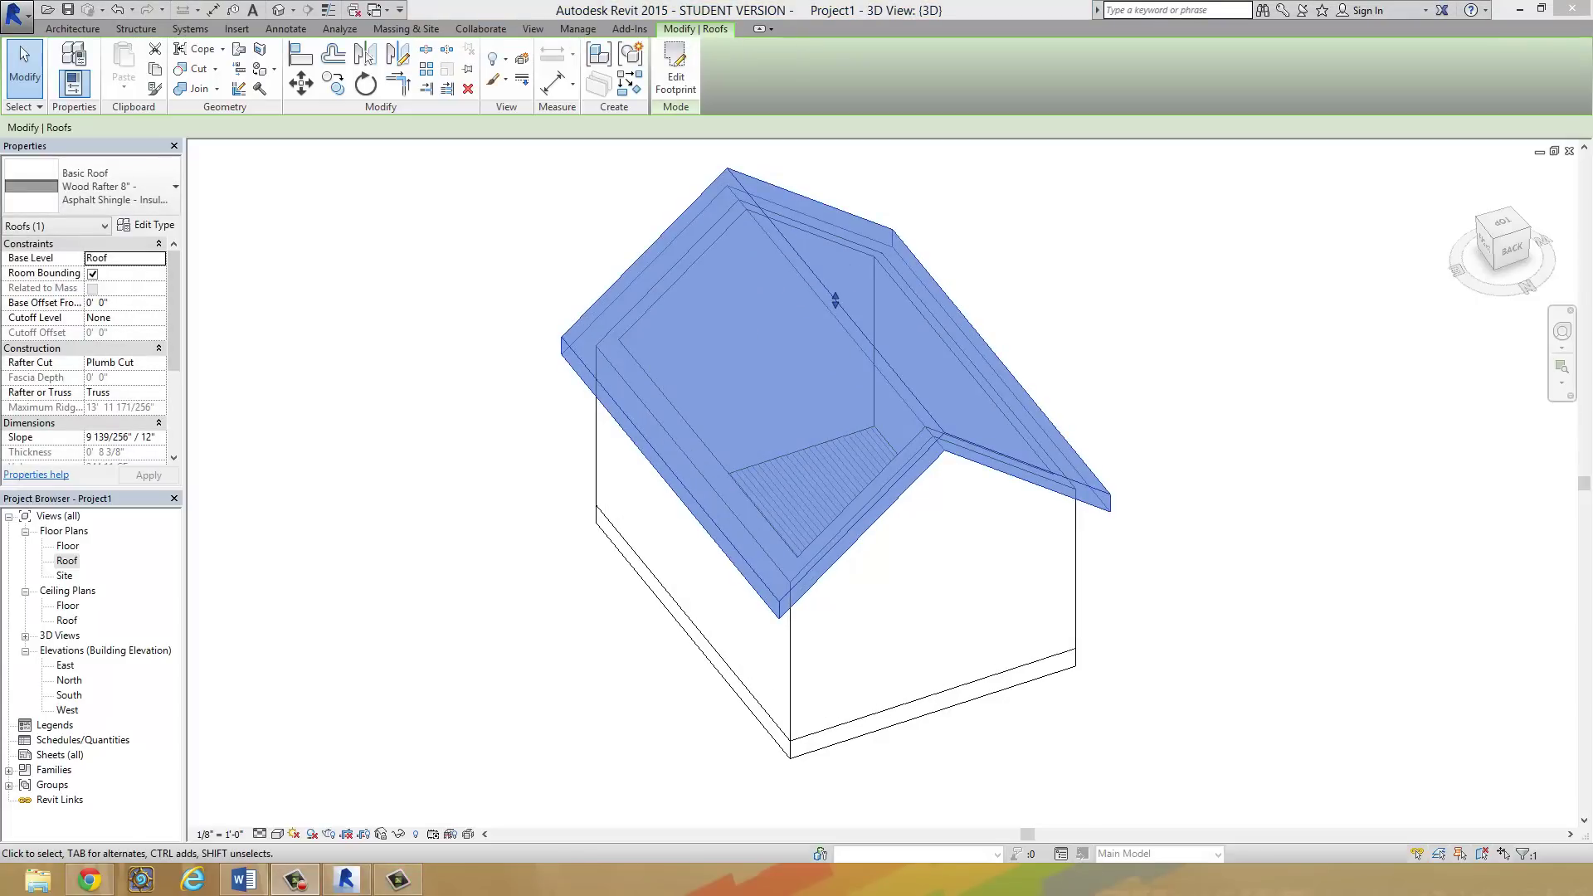
key("alt+Tab")
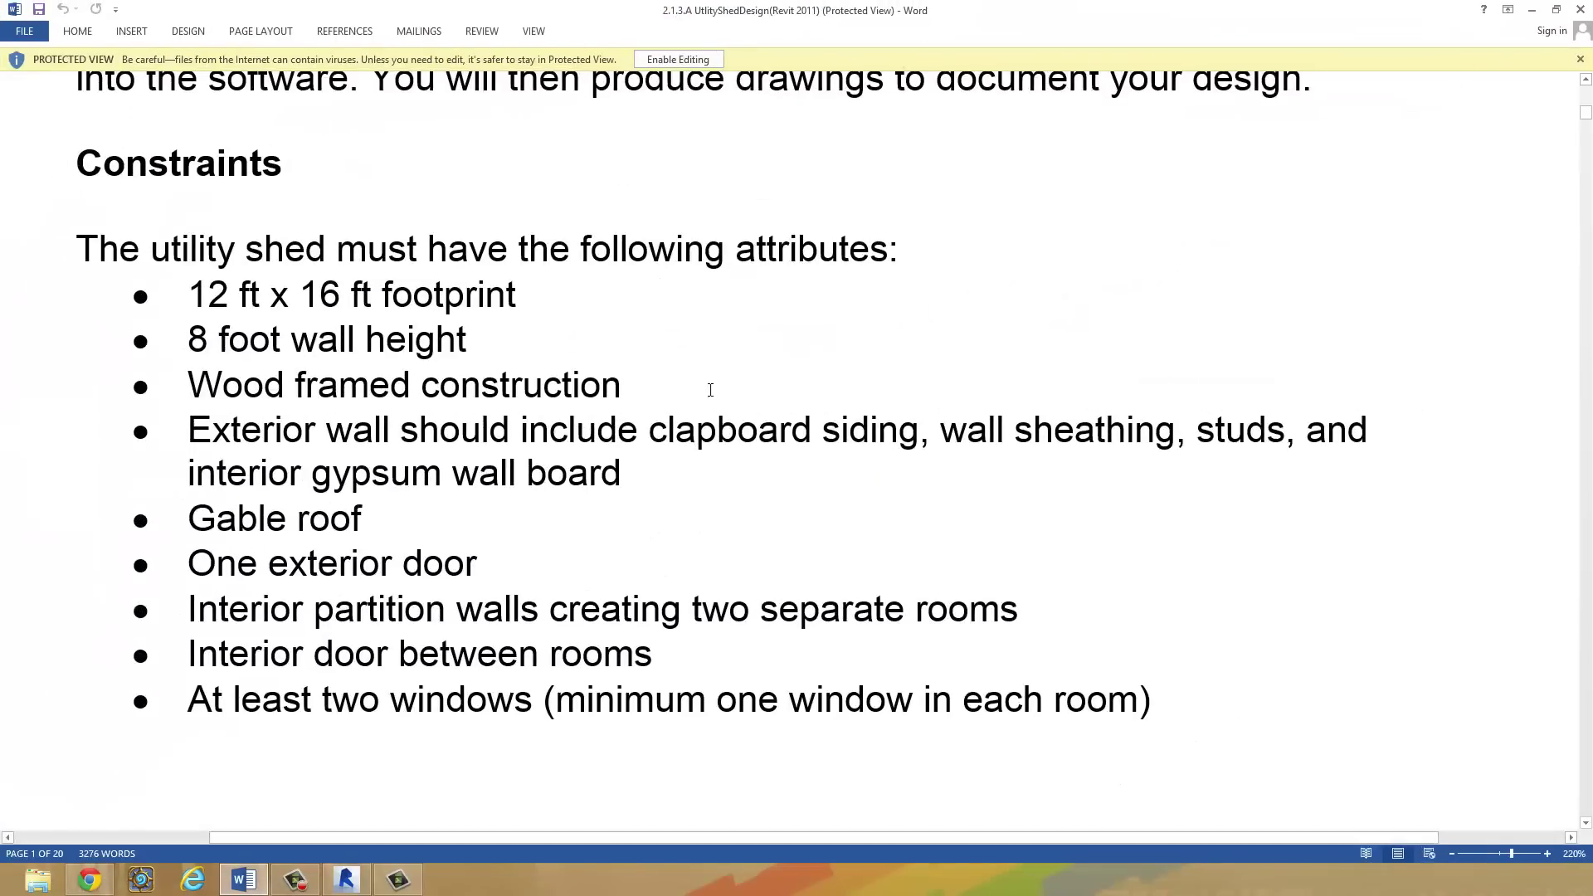
left_click_drag(227, 428, 741, 482)
left_click(732, 471)
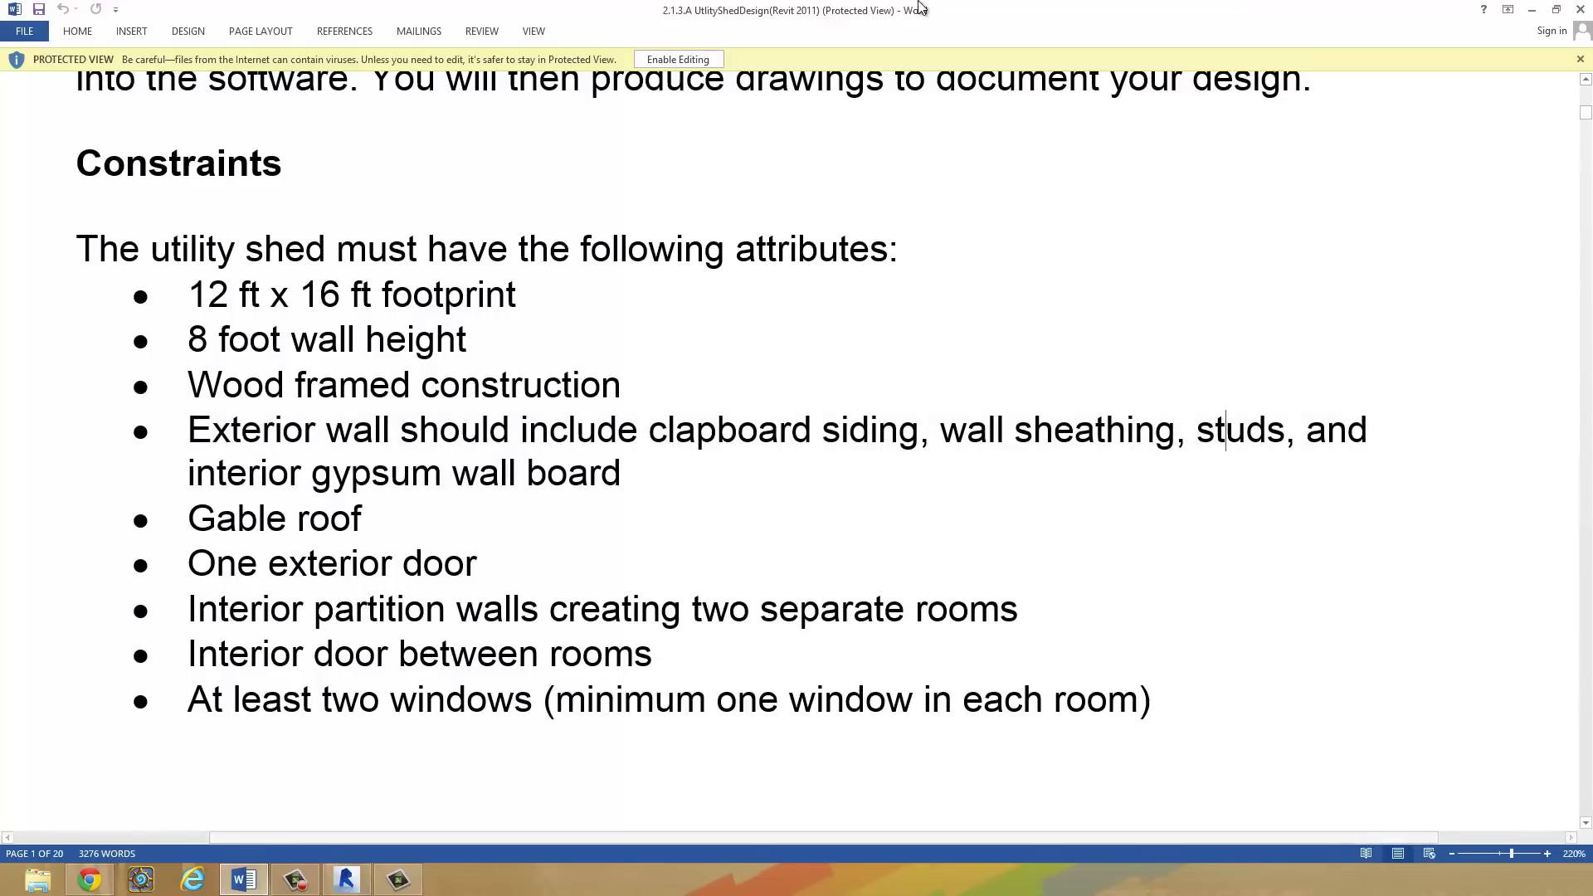
left_click(1531, 9)
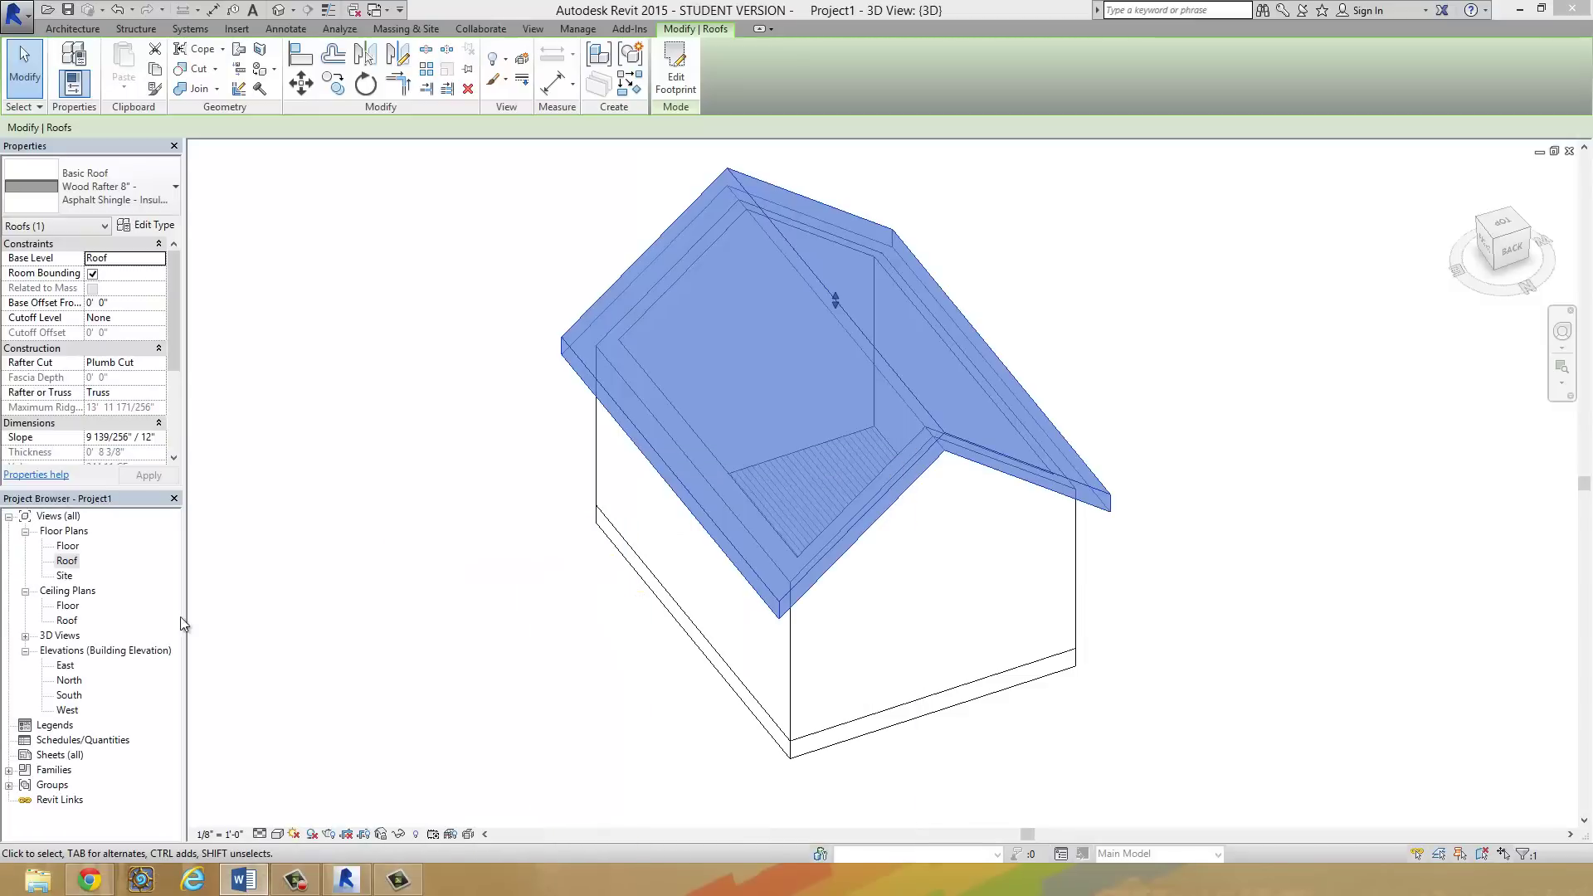
Step: Open the Floor plan and select the right wall, keeping its Generic - 8" type
double_click(73, 549)
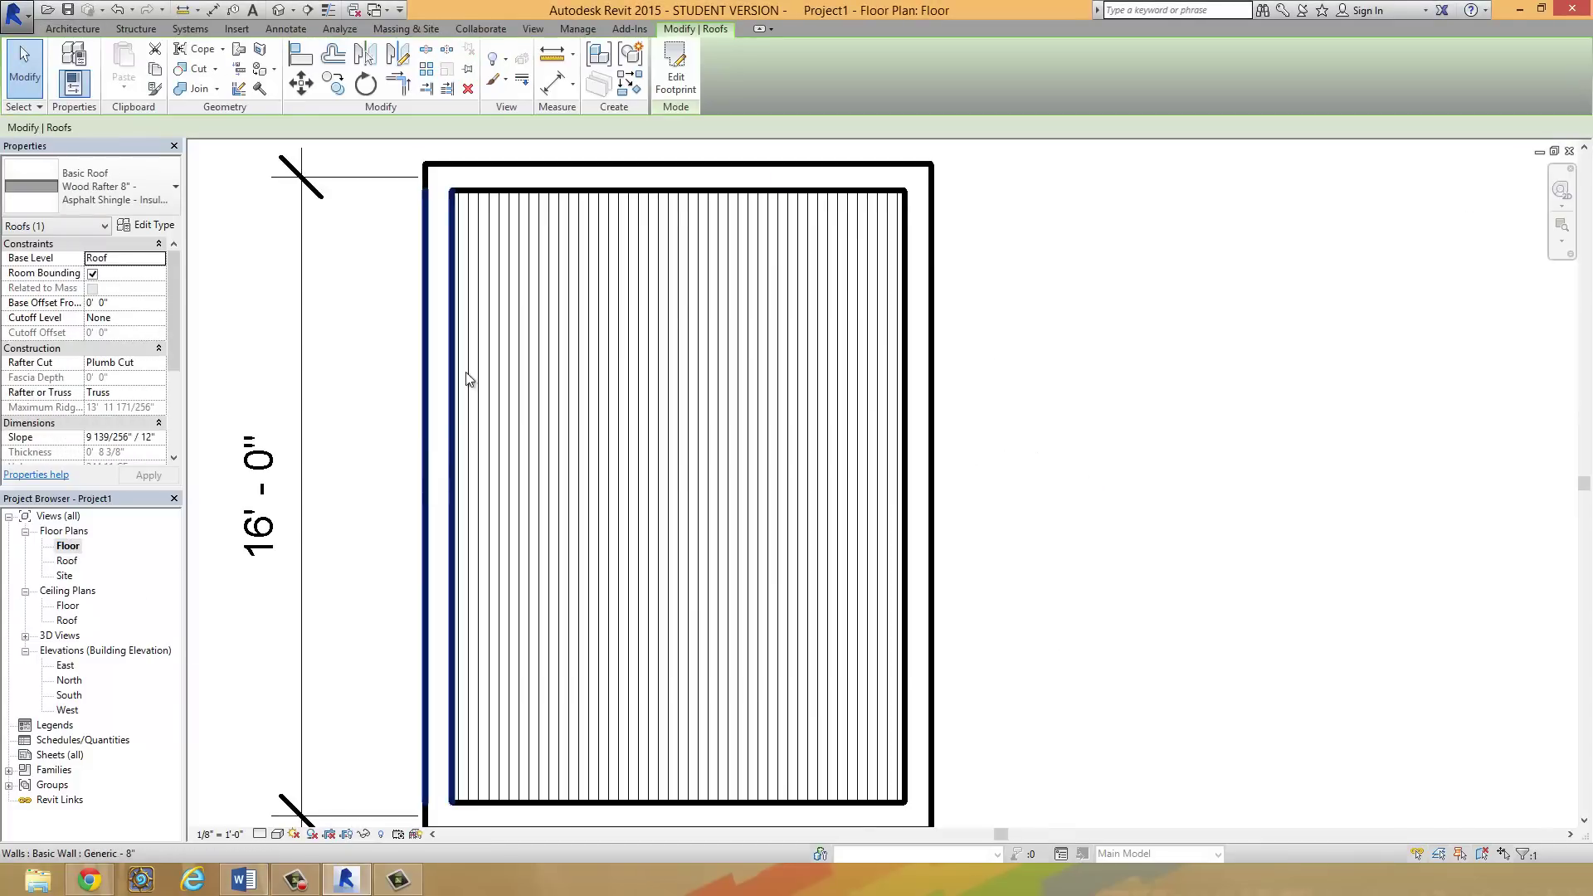
left_click(930, 531)
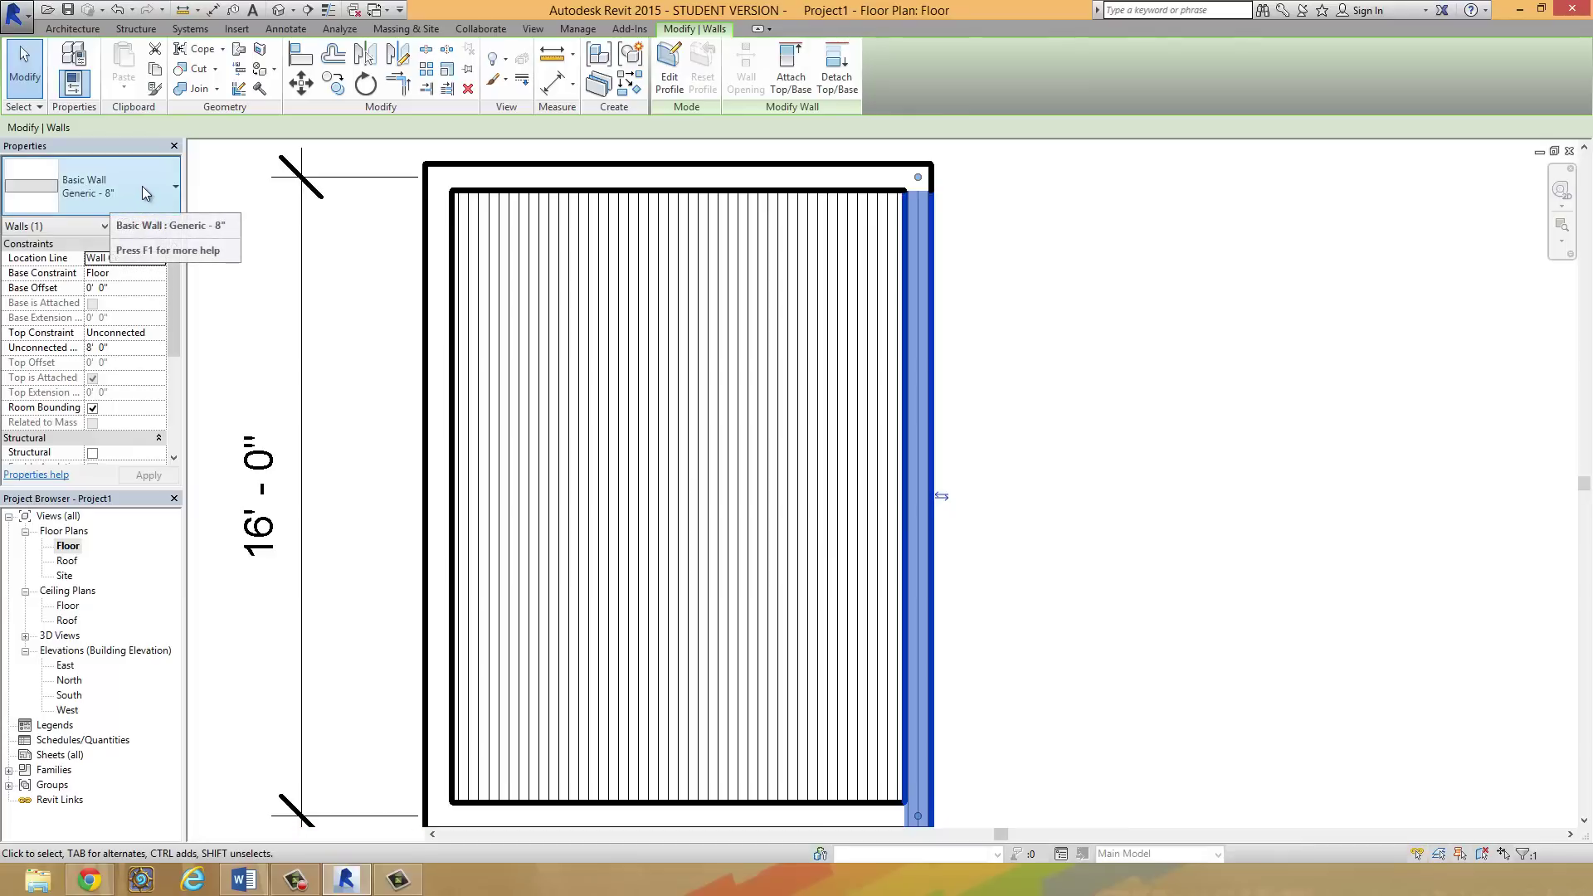
left_click(143, 189)
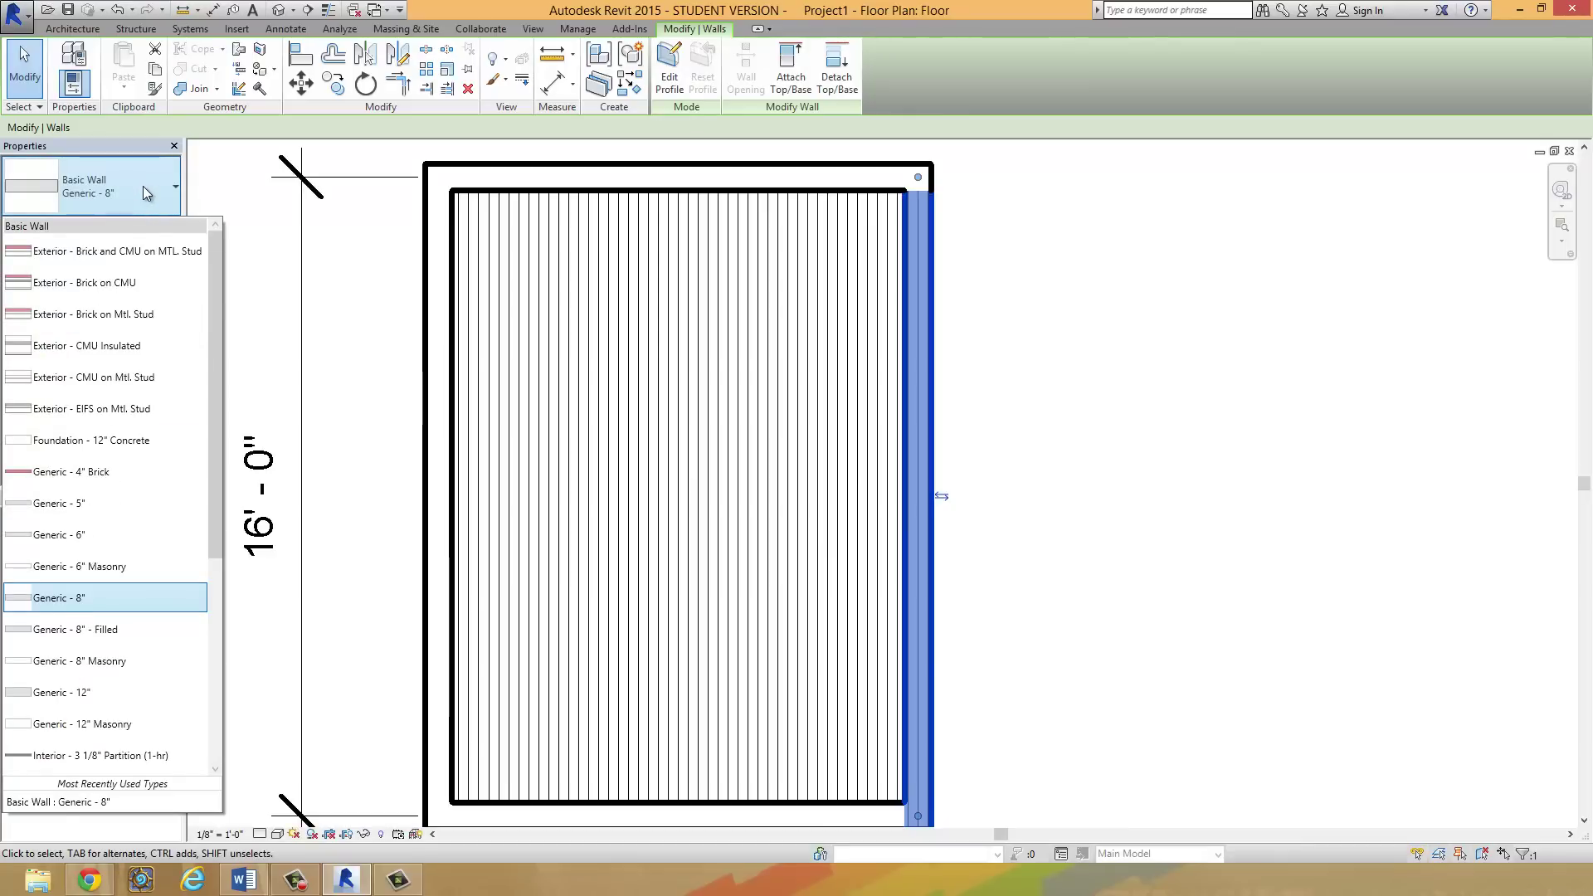
left_click(142, 185)
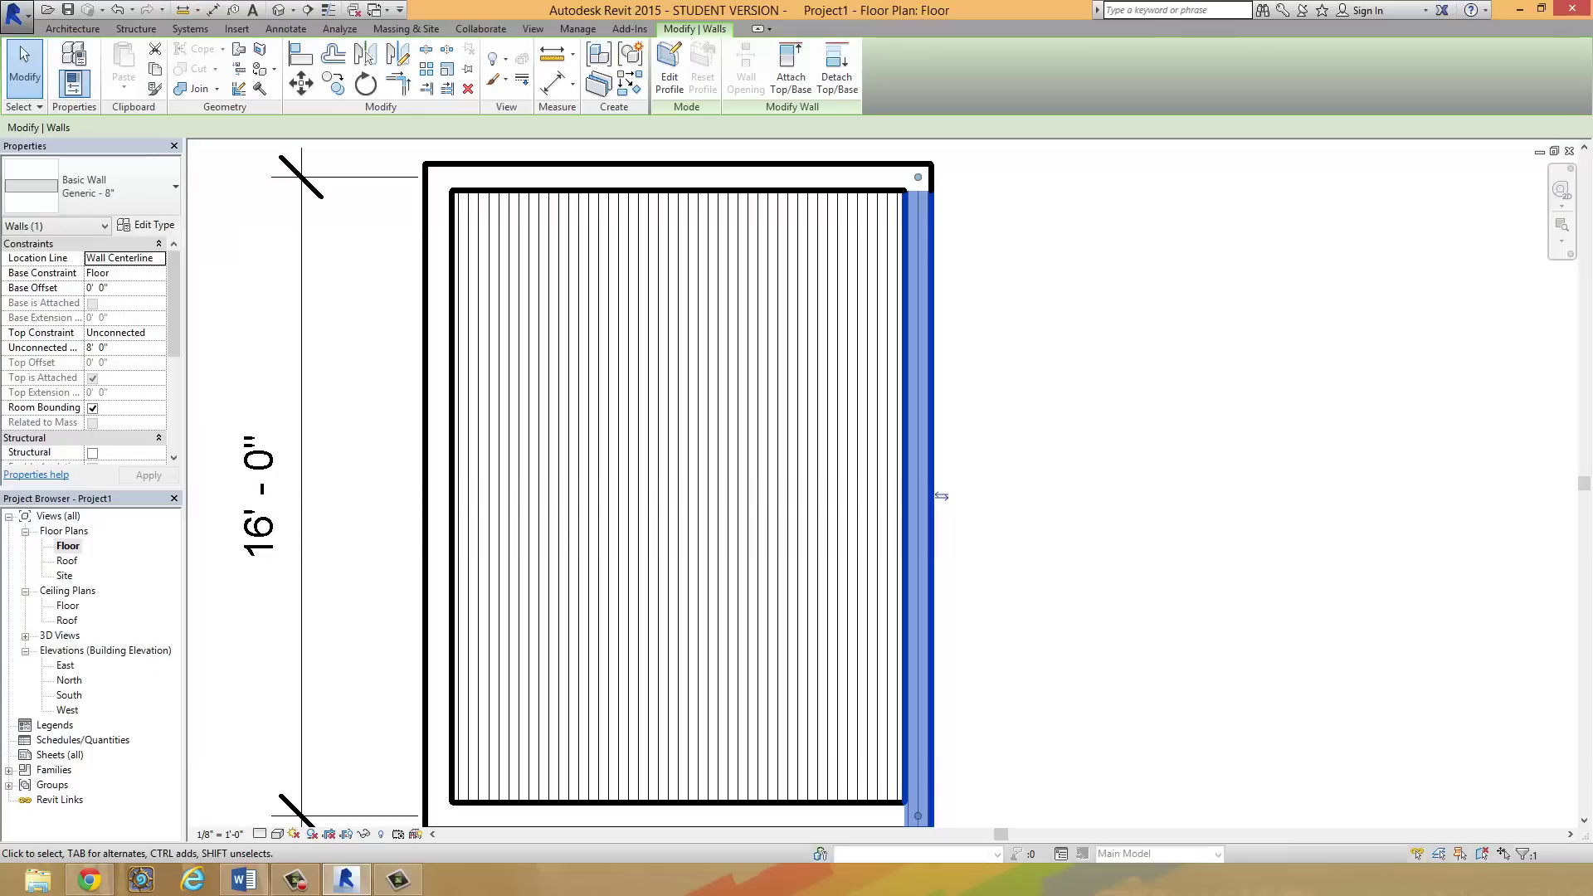
Step: Duplicate the wall type in Type Properties under the name Shed Wall
left_click(151, 225)
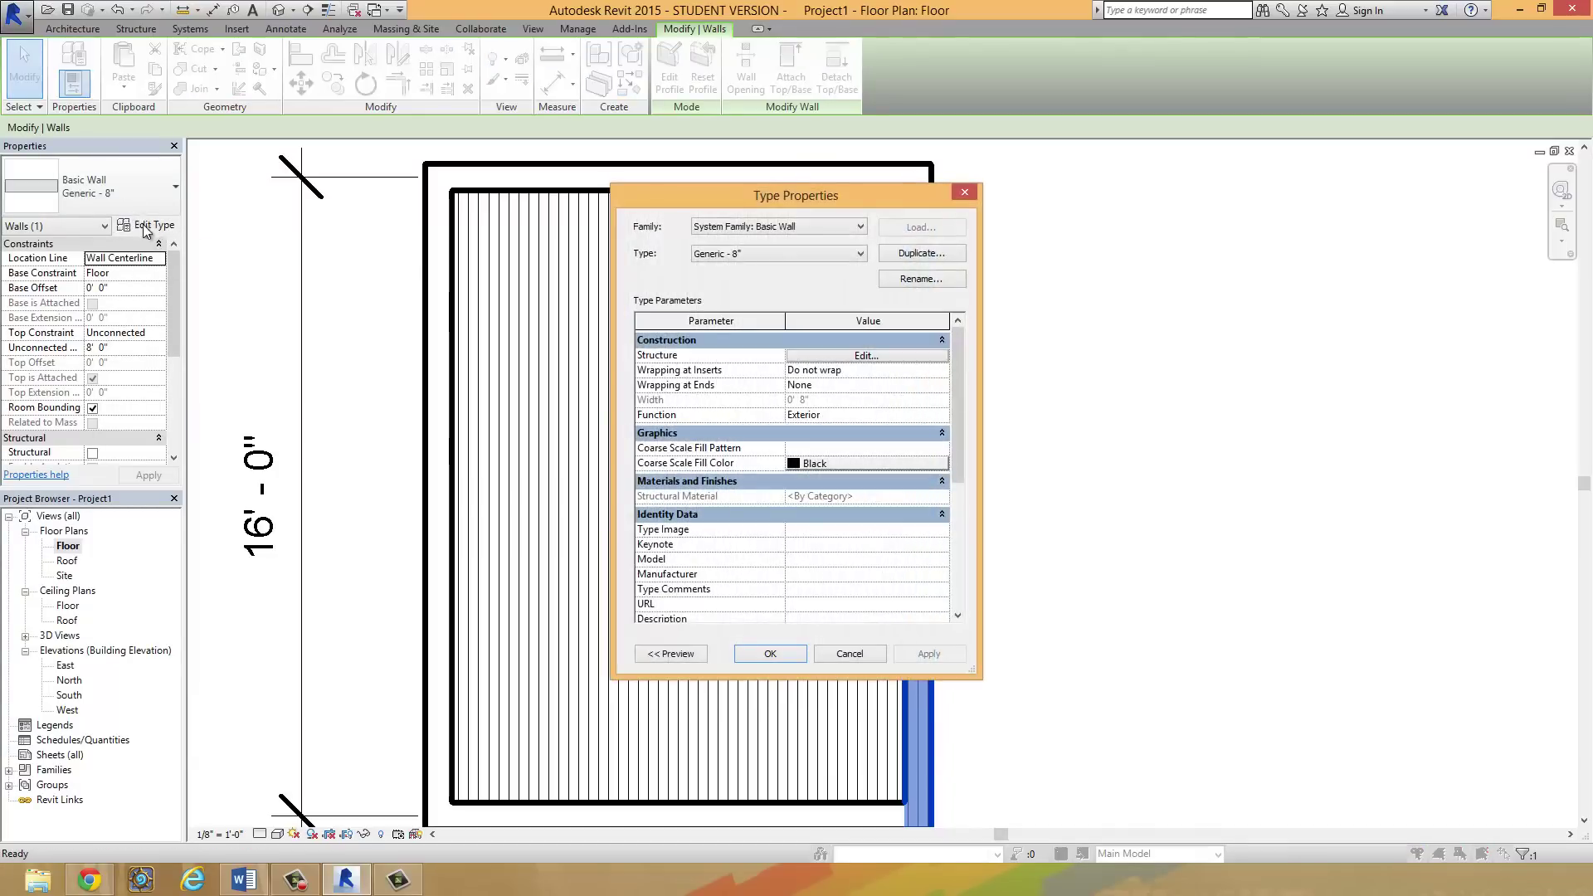
left_click(921, 253)
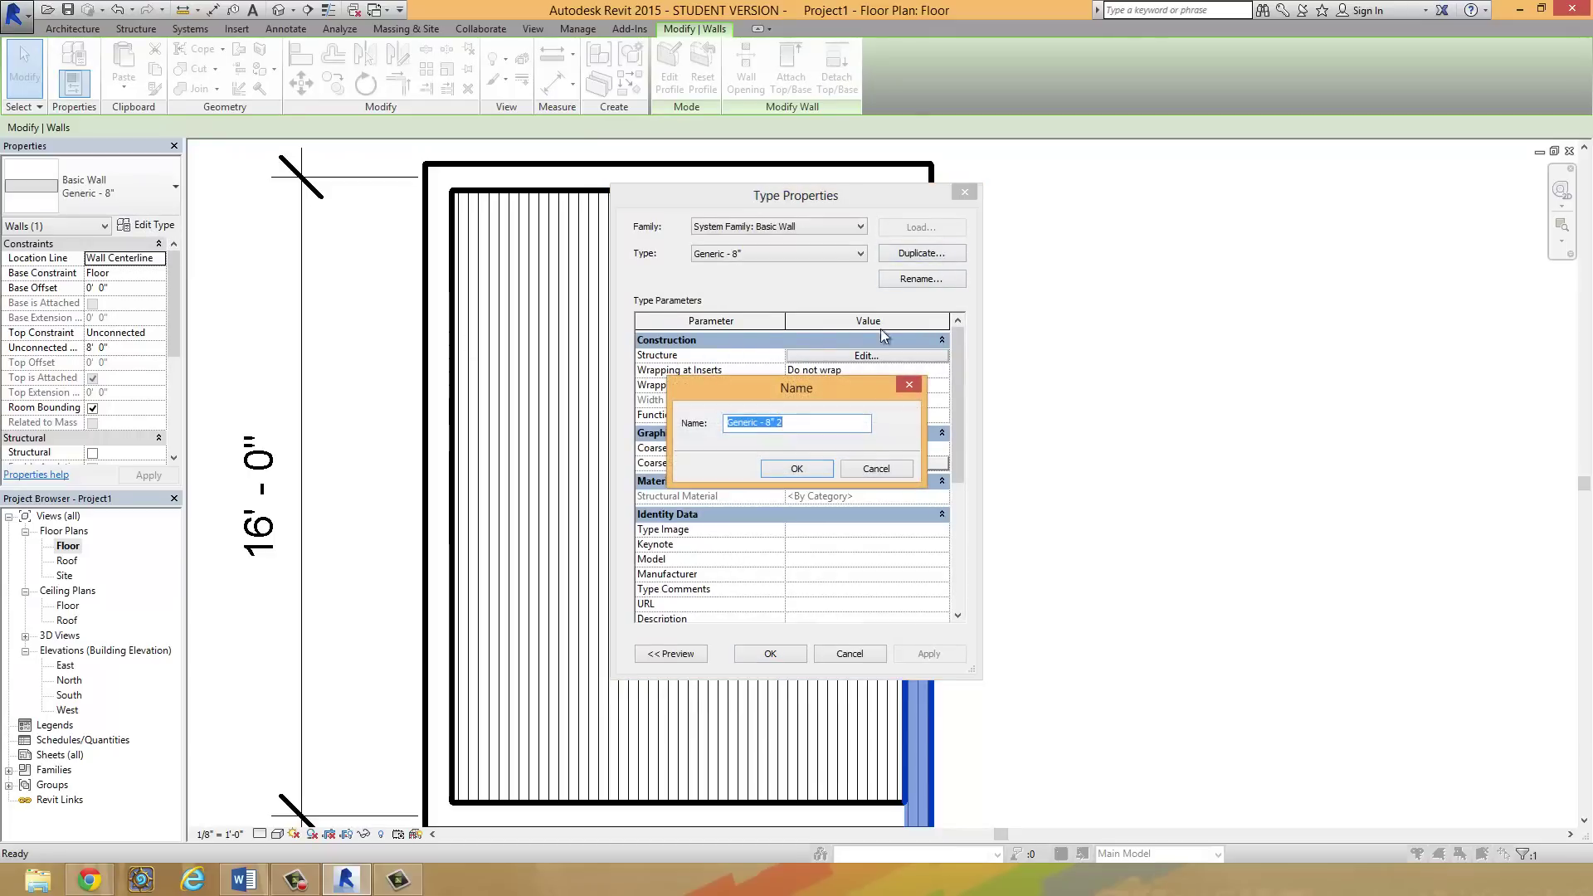
type("Shed Wall")
left_click(795, 469)
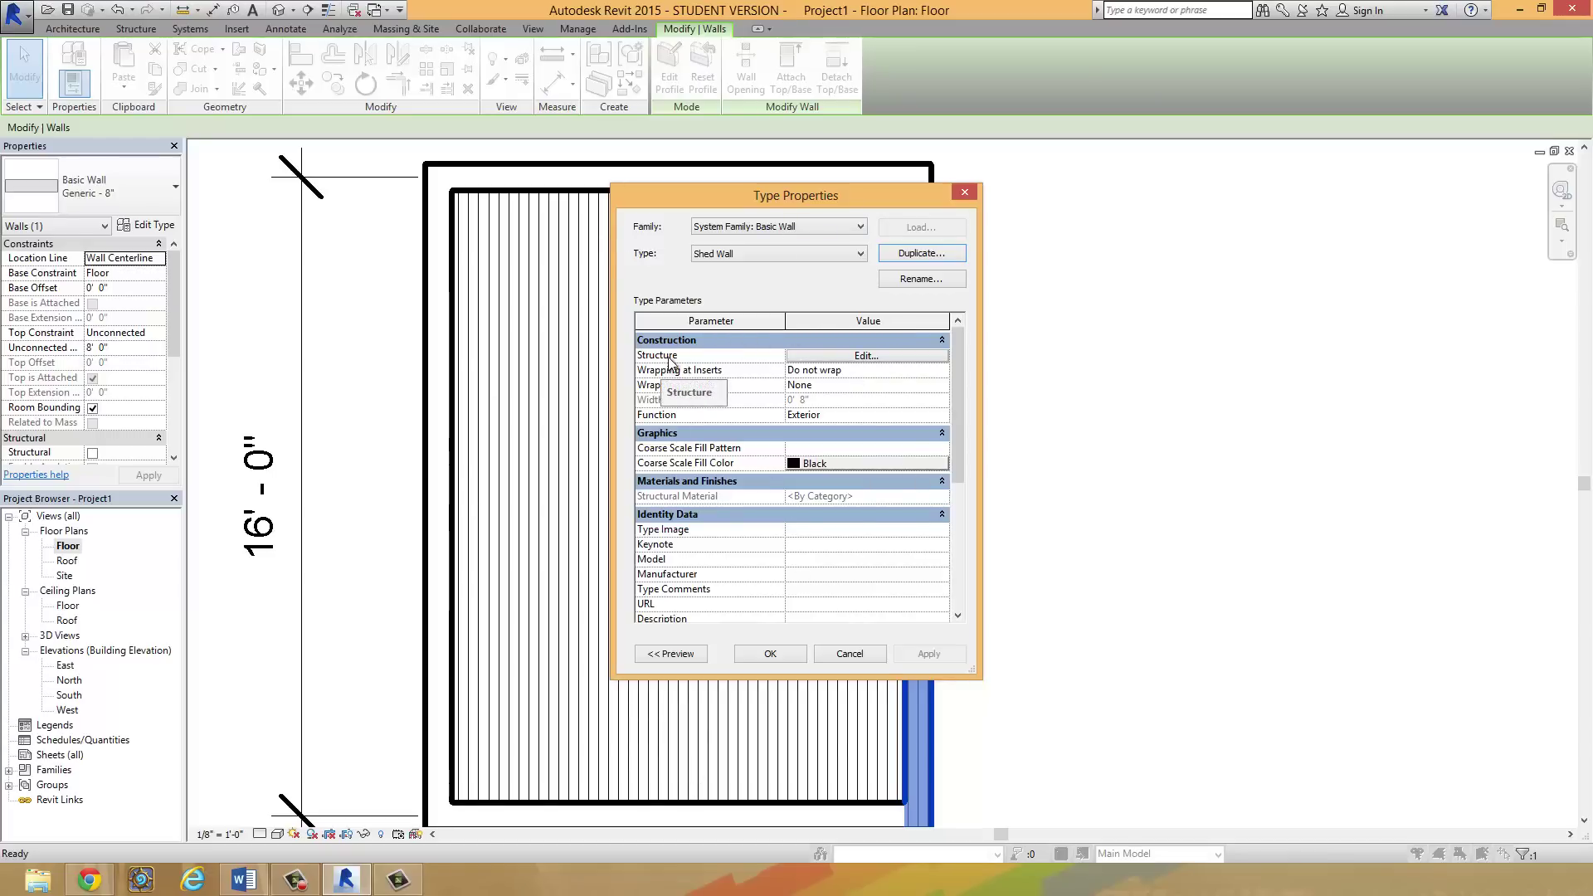
Step: Open the Shed Wall's layer structure, leaving layer 2's function as Structure [1]
left_click(871, 356)
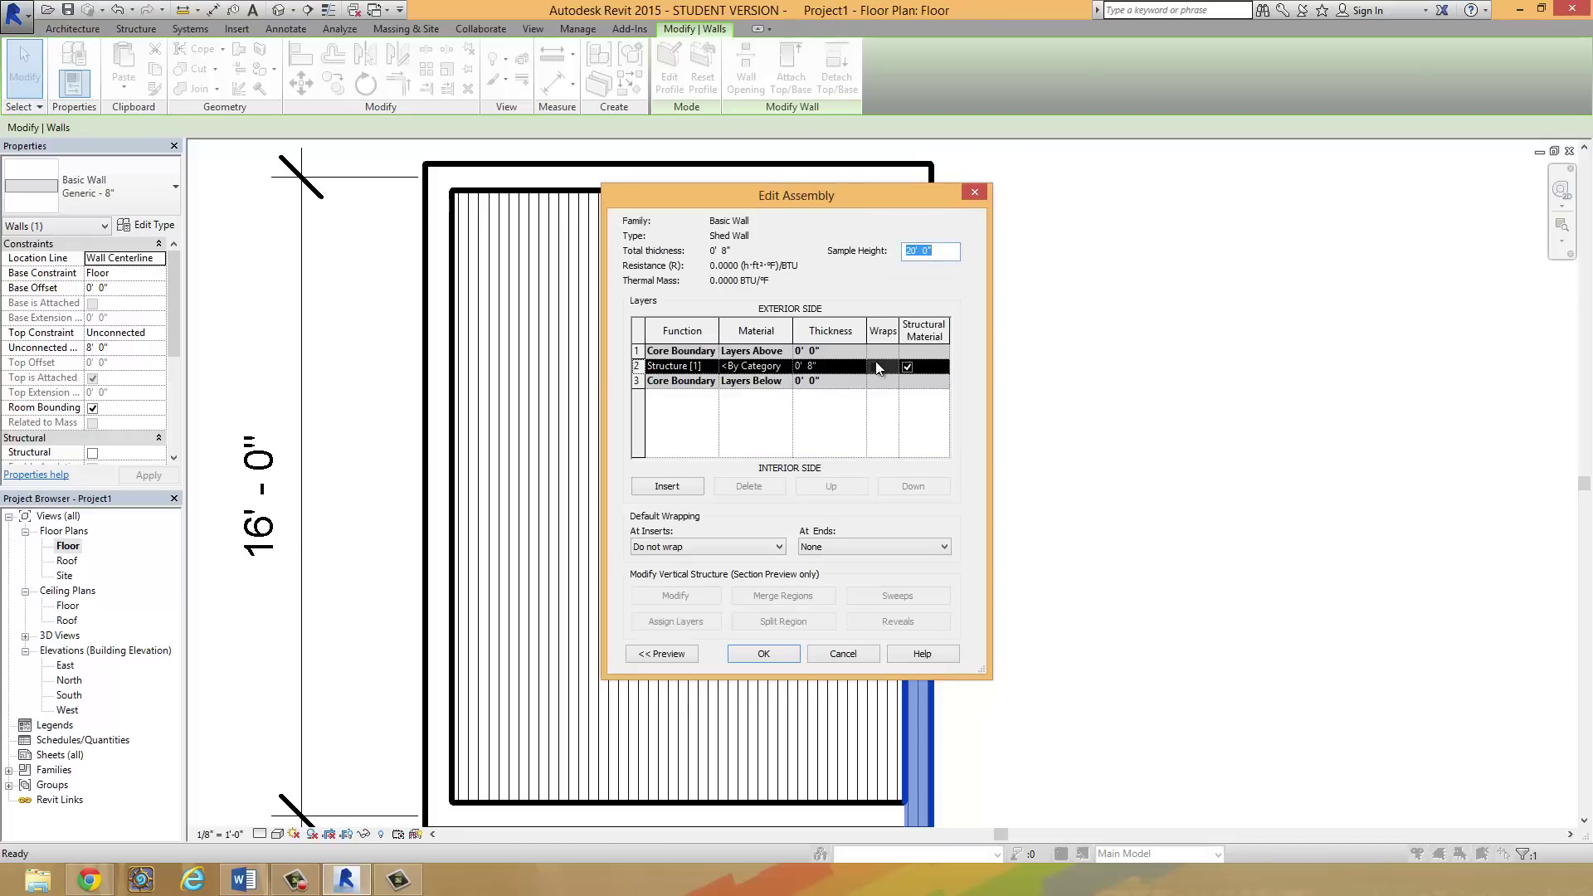
left_click(680, 367)
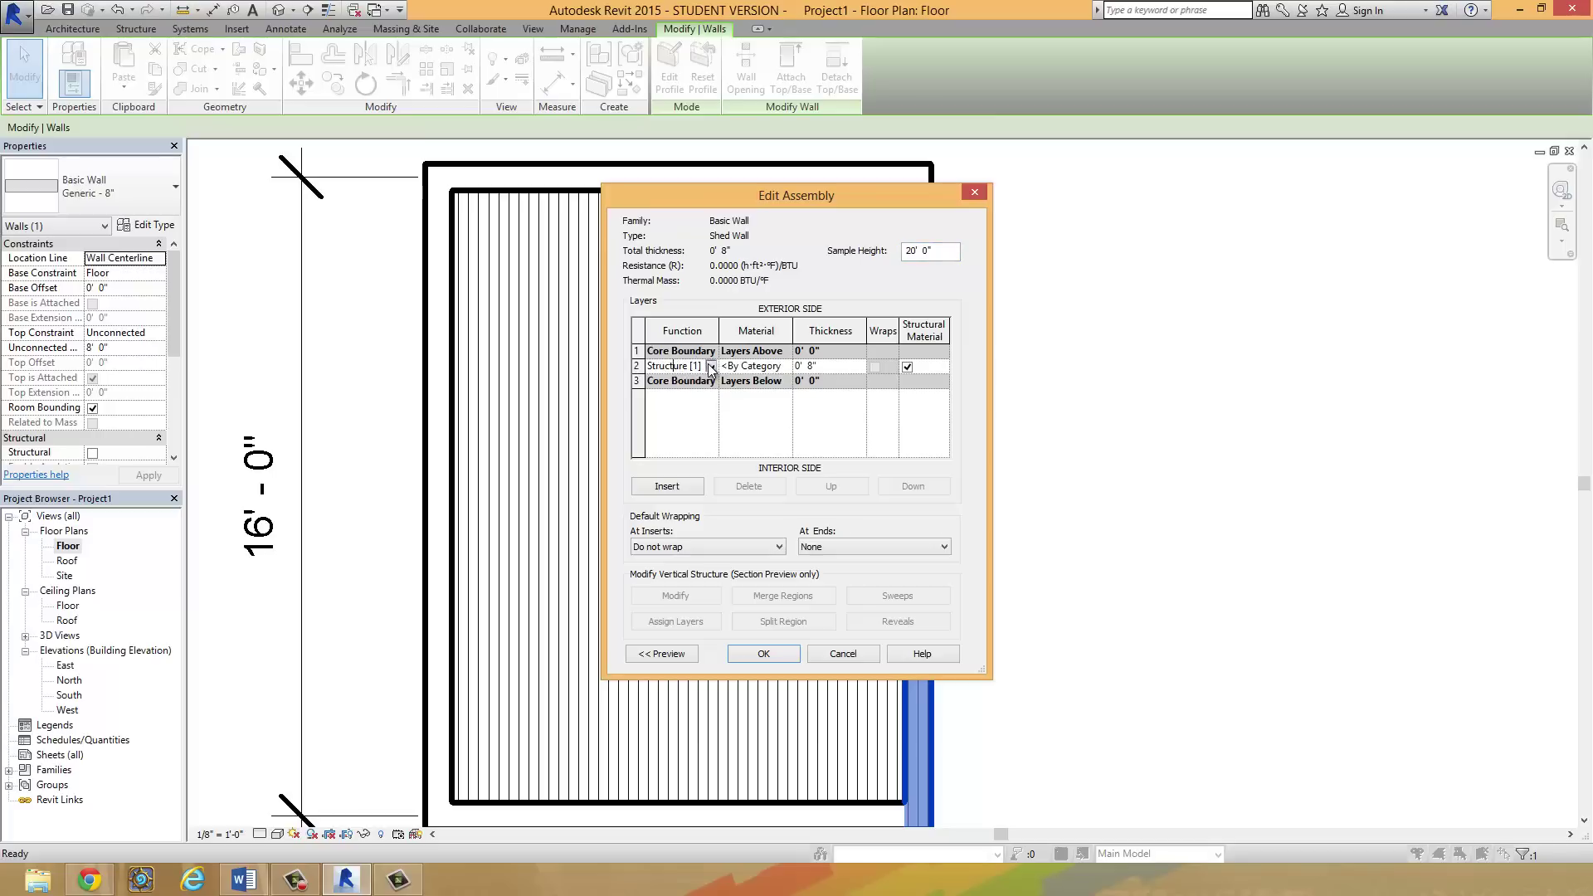
left_click(711, 366)
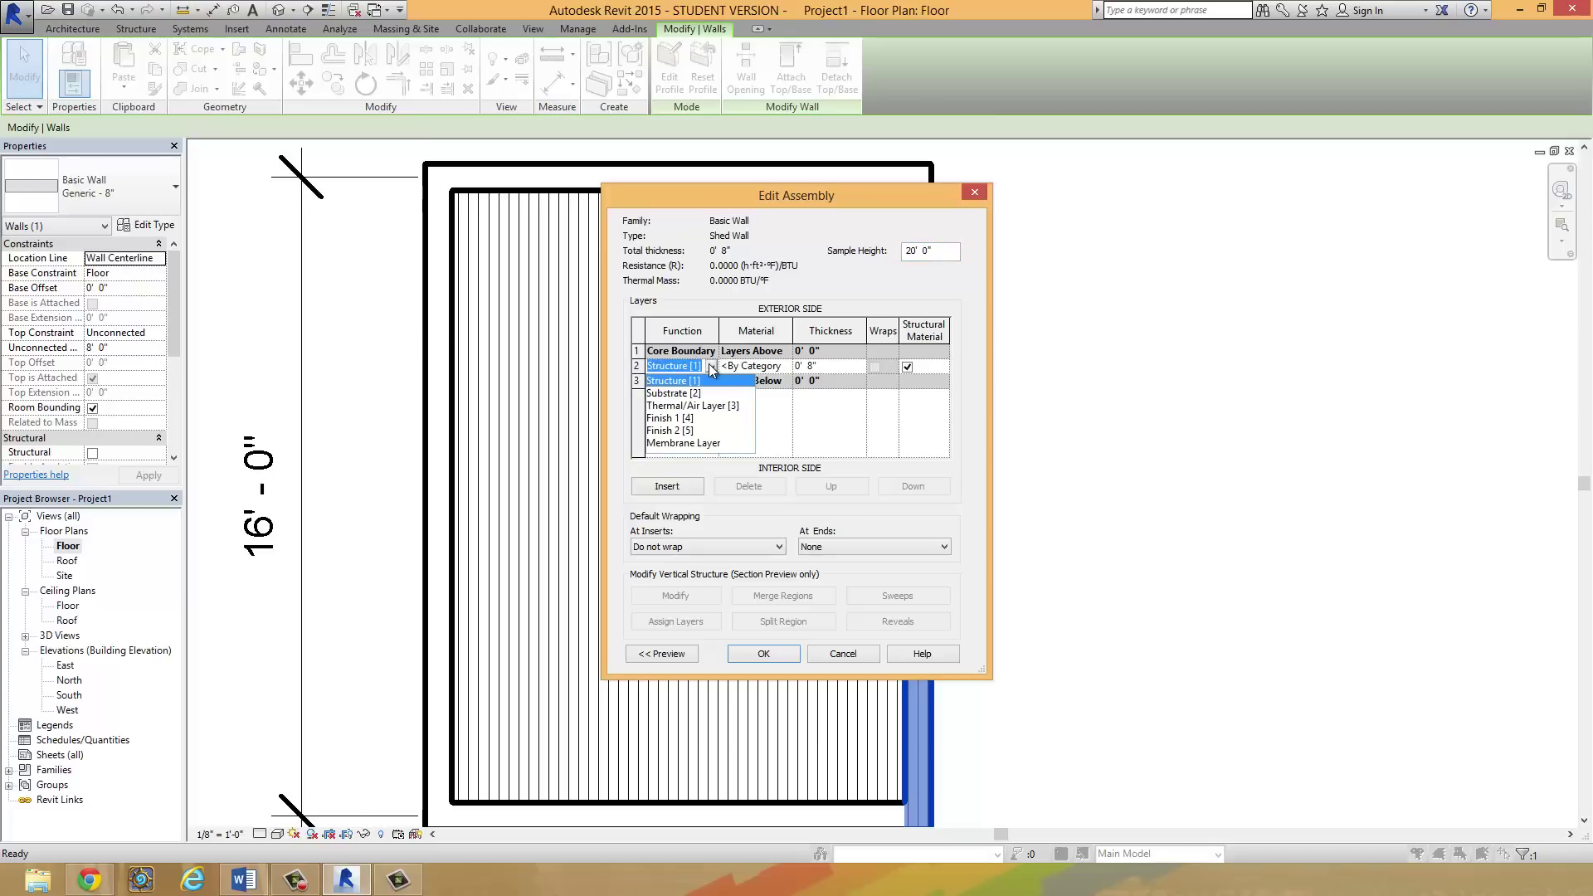
left_click(711, 366)
left_click(711, 366)
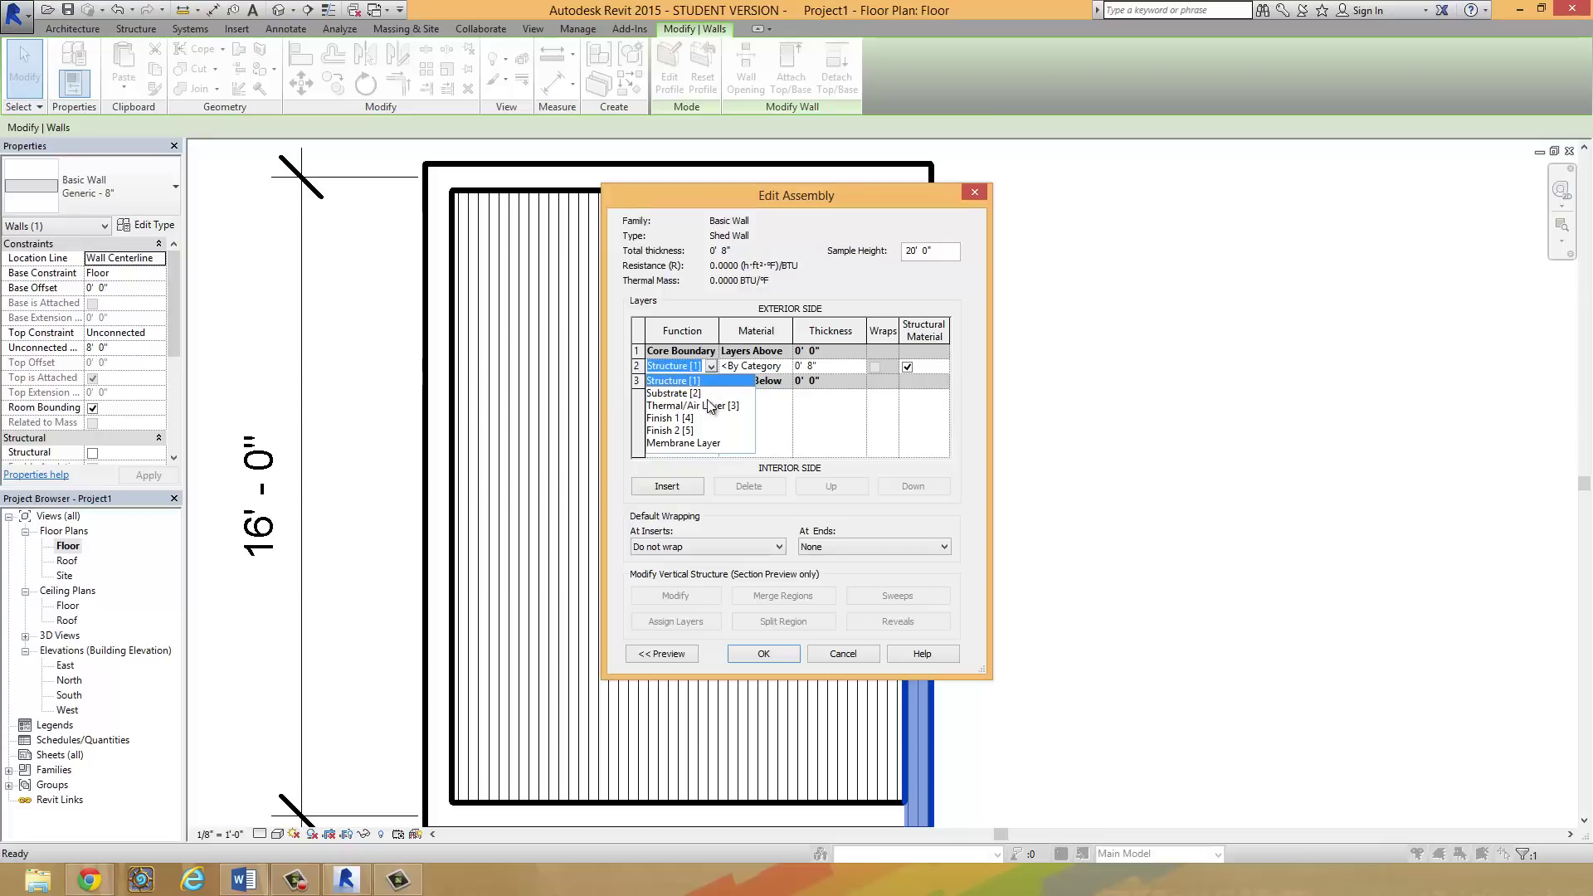
left_click(710, 367)
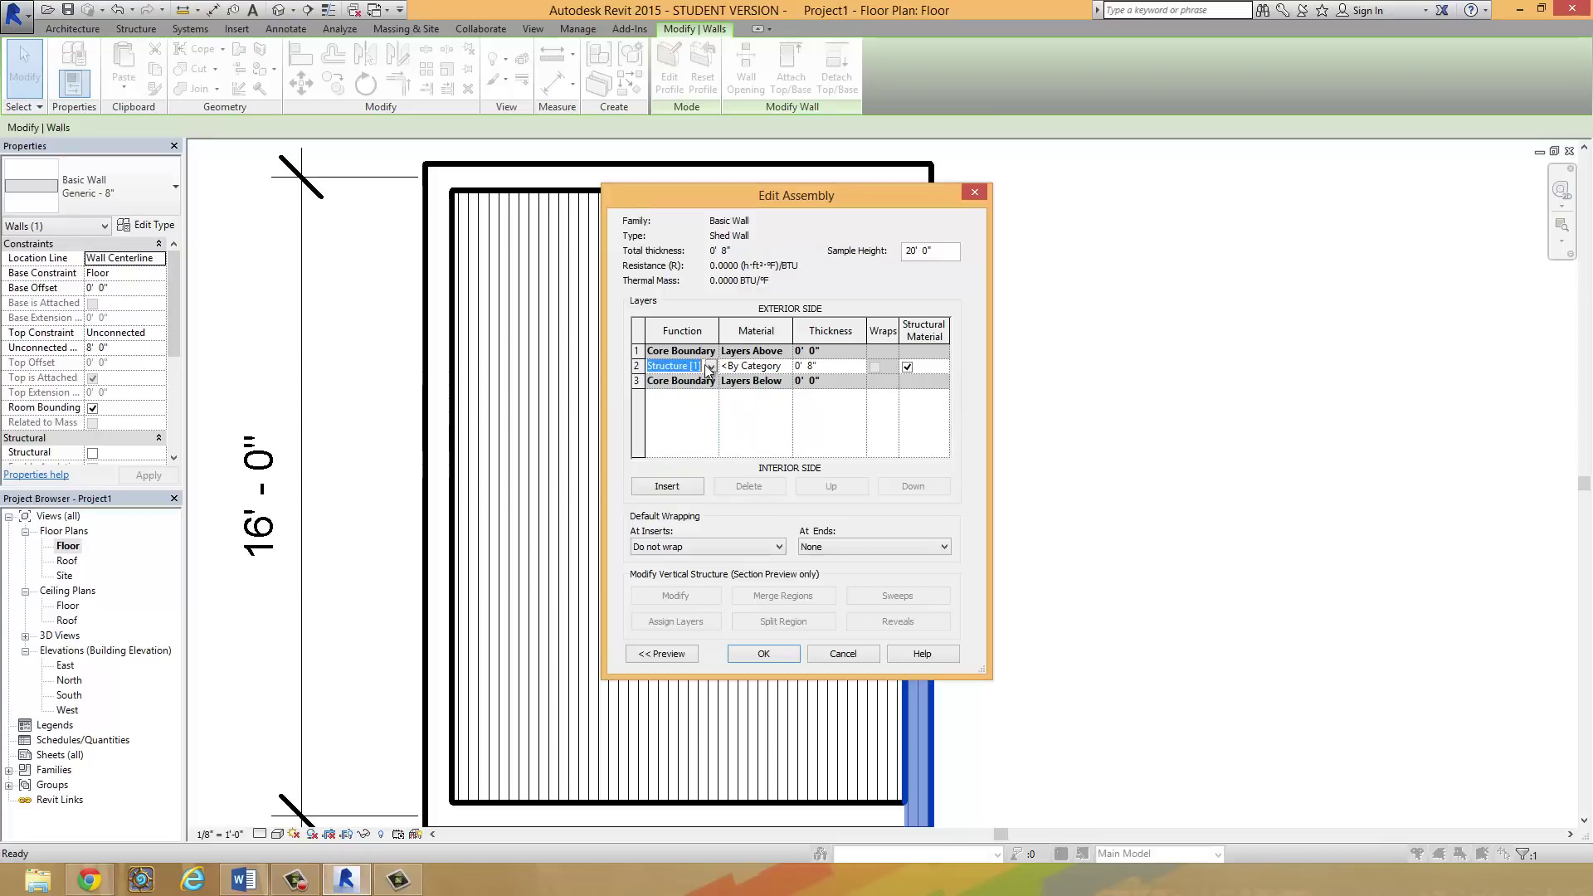
left_click(711, 365)
left_click(711, 366)
Step: Open the Material Browser for layer 2's material and browse the material list
left_click(764, 365)
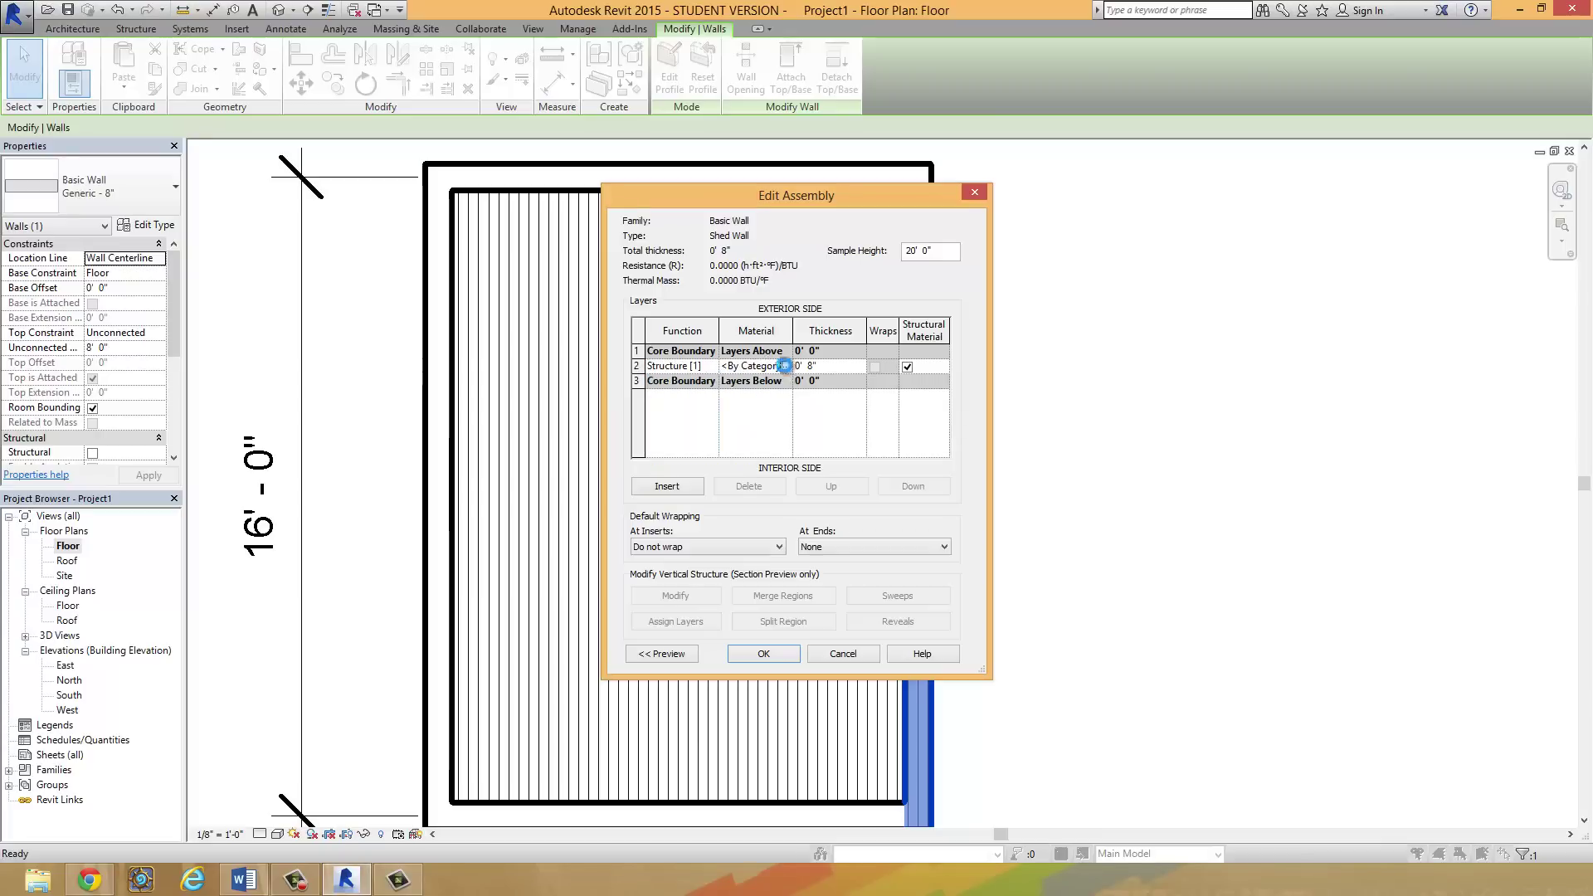
left_click(786, 367)
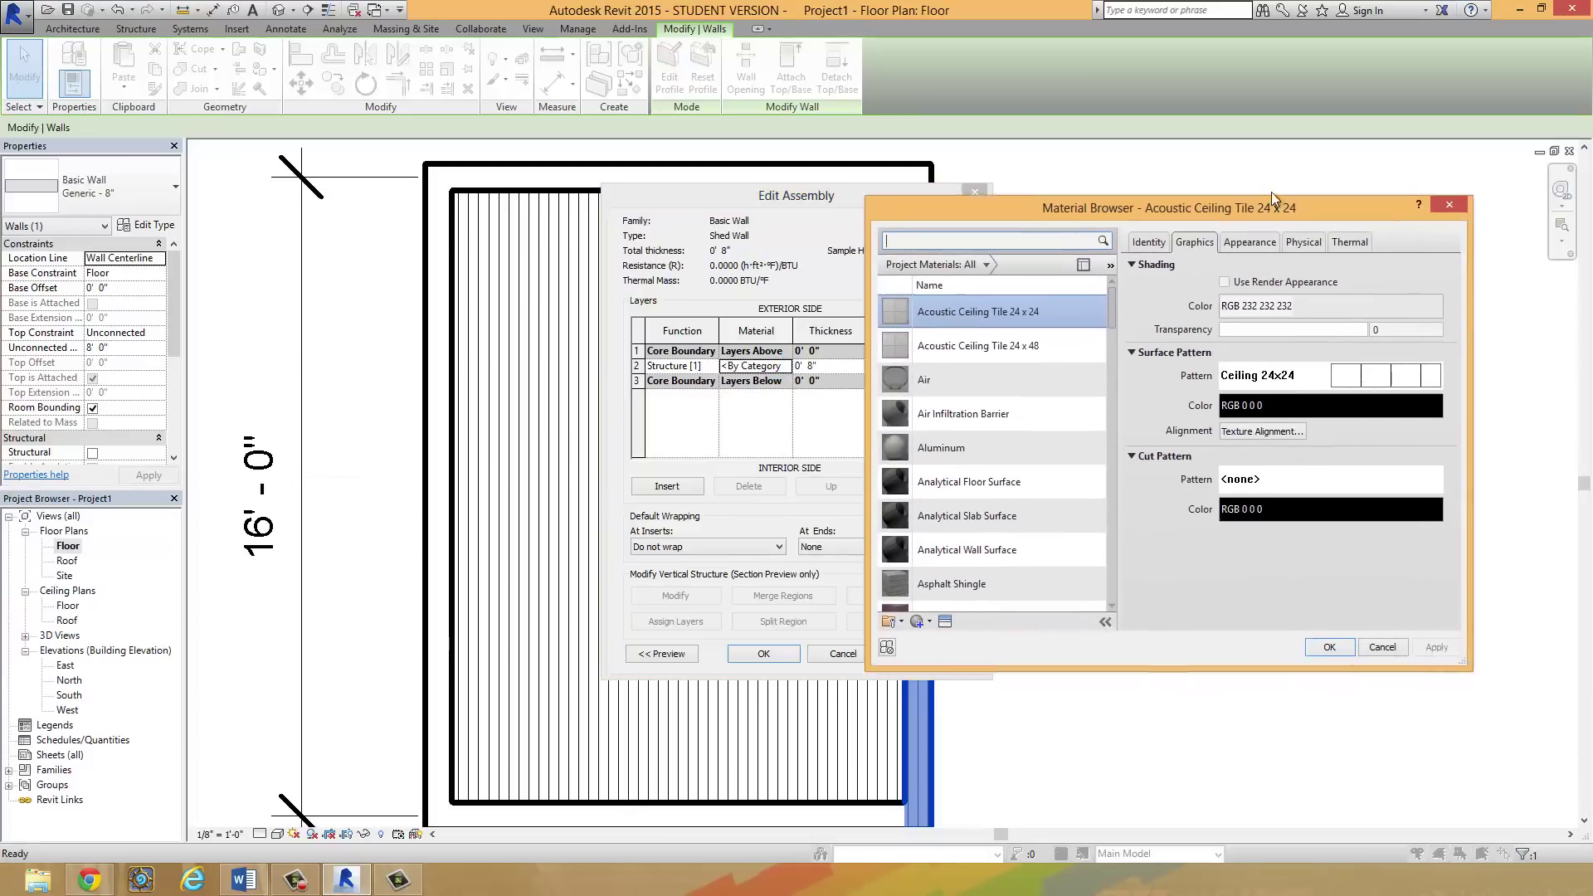
left_click_drag(1266, 188, 1304, 214)
left_click(1458, 215)
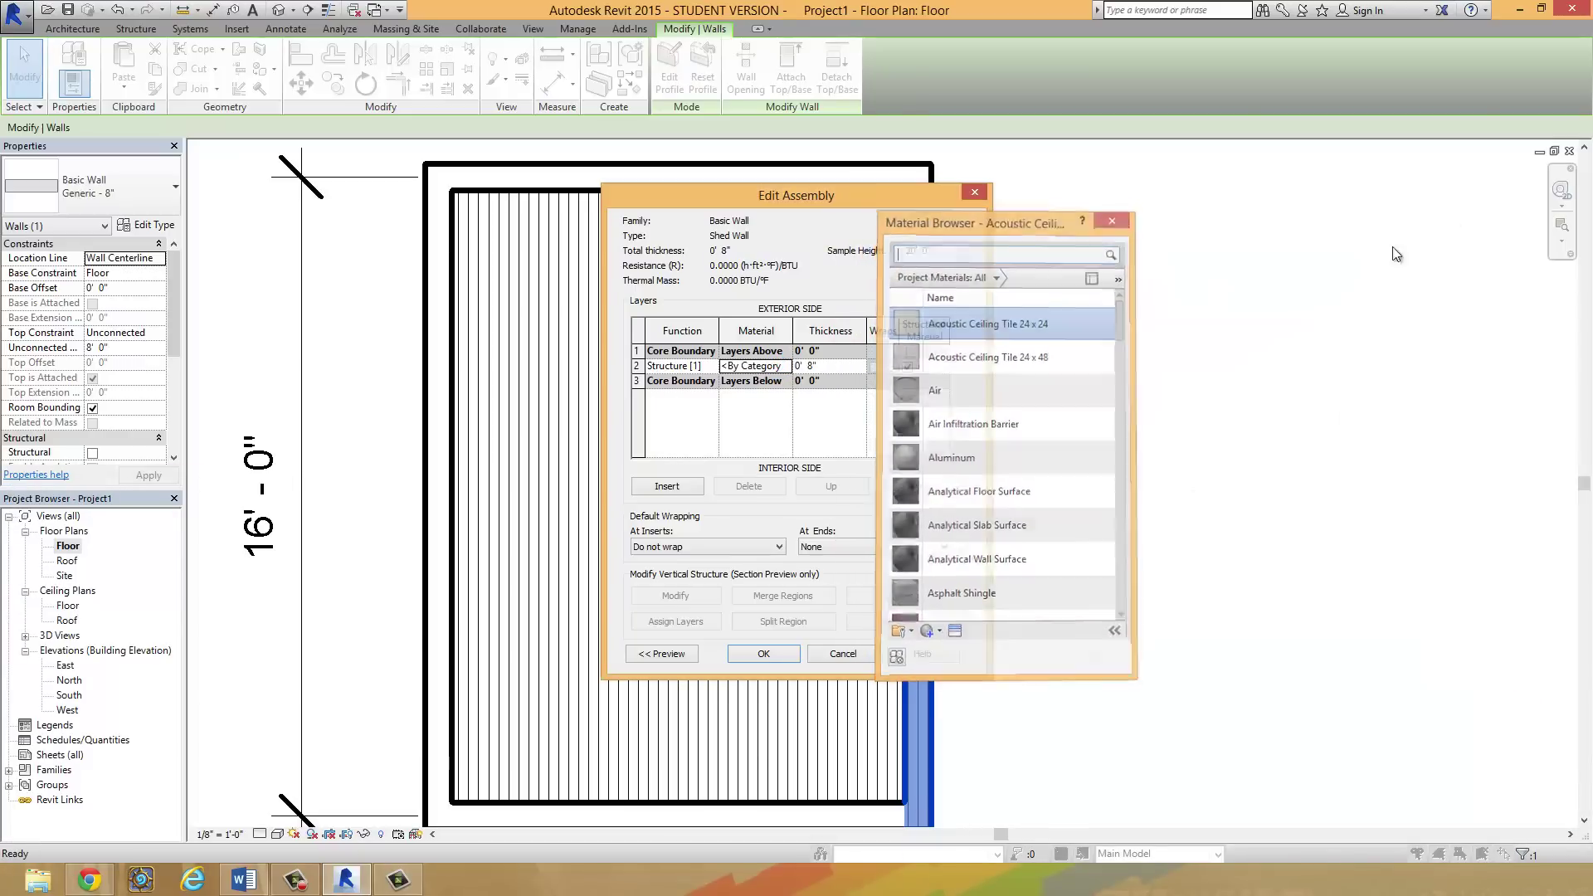
left_click(760, 365)
left_click(786, 366)
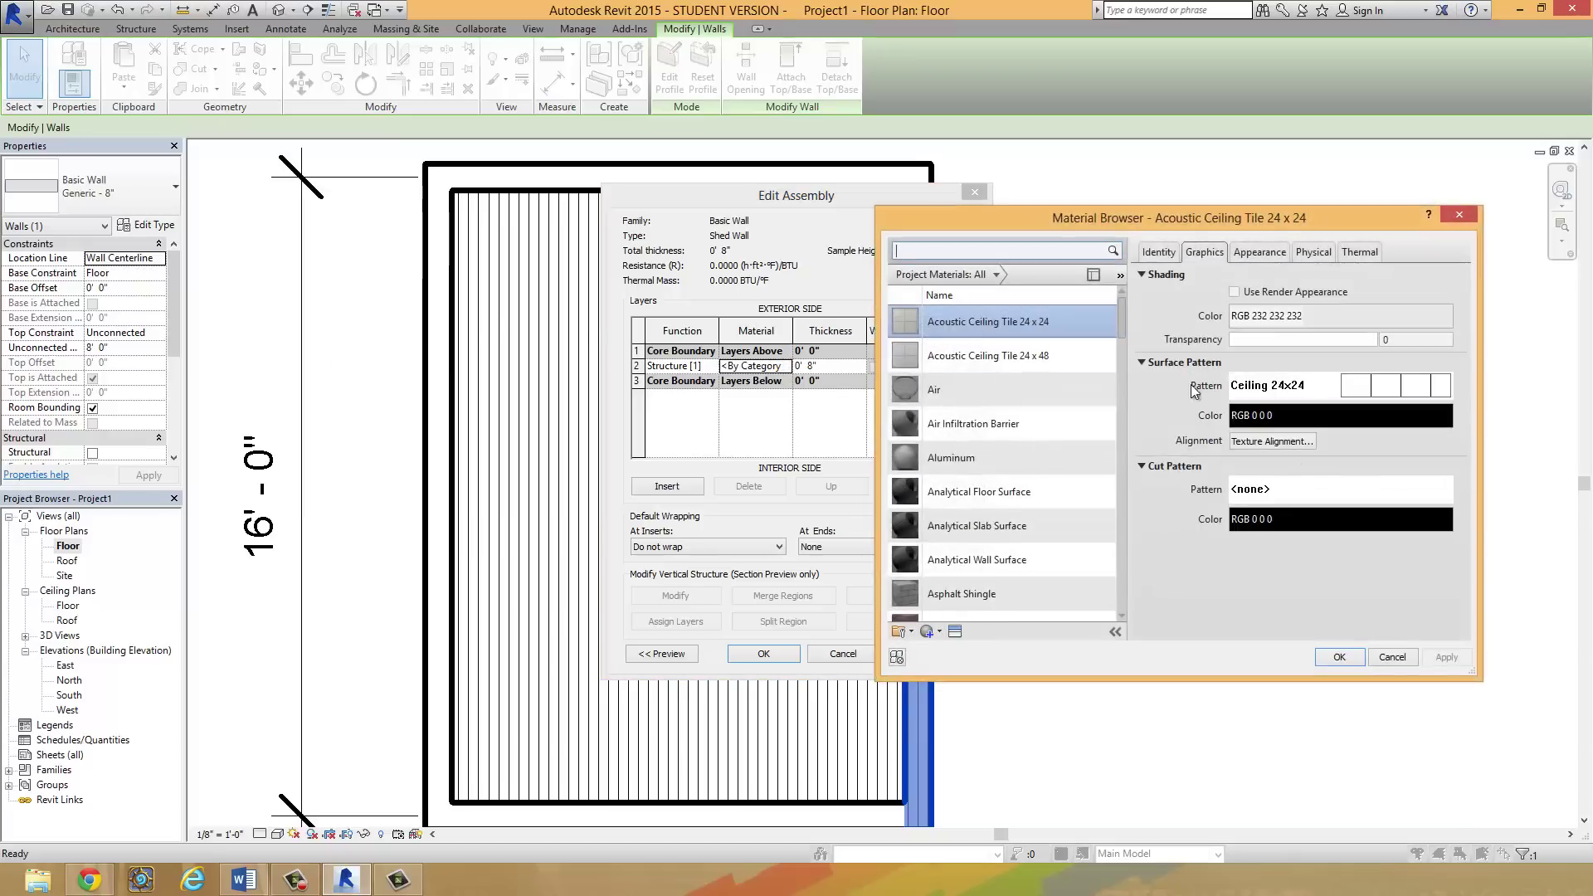
scroll(1064, 428, "down", 3)
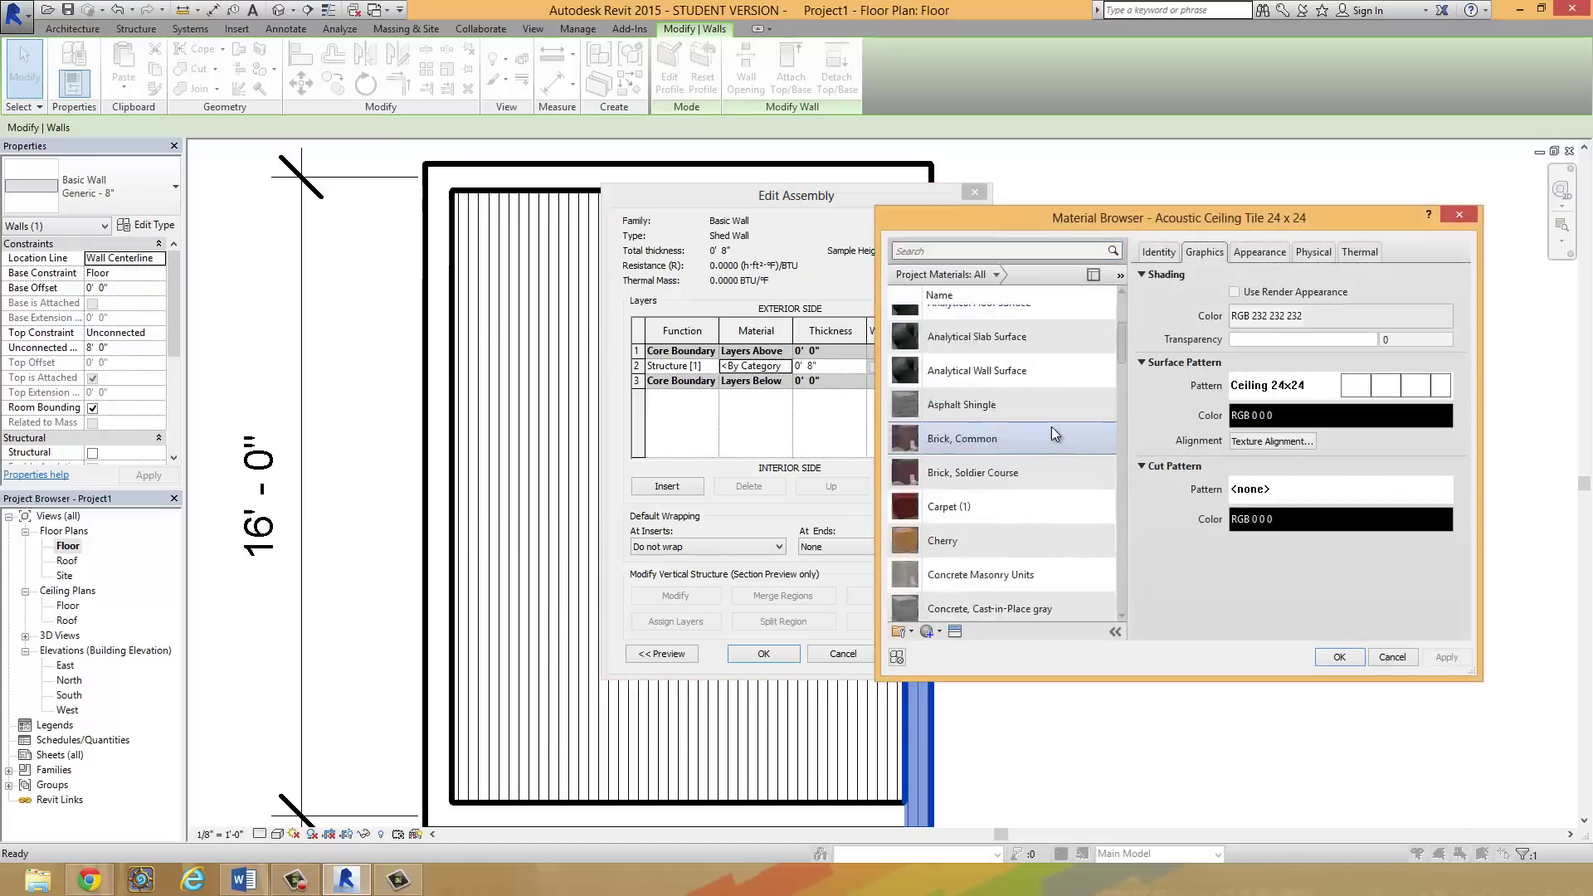
scroll(1063, 419, "down", 5)
scroll(1064, 419, "down", 3)
scroll(1063, 423, "up", 5)
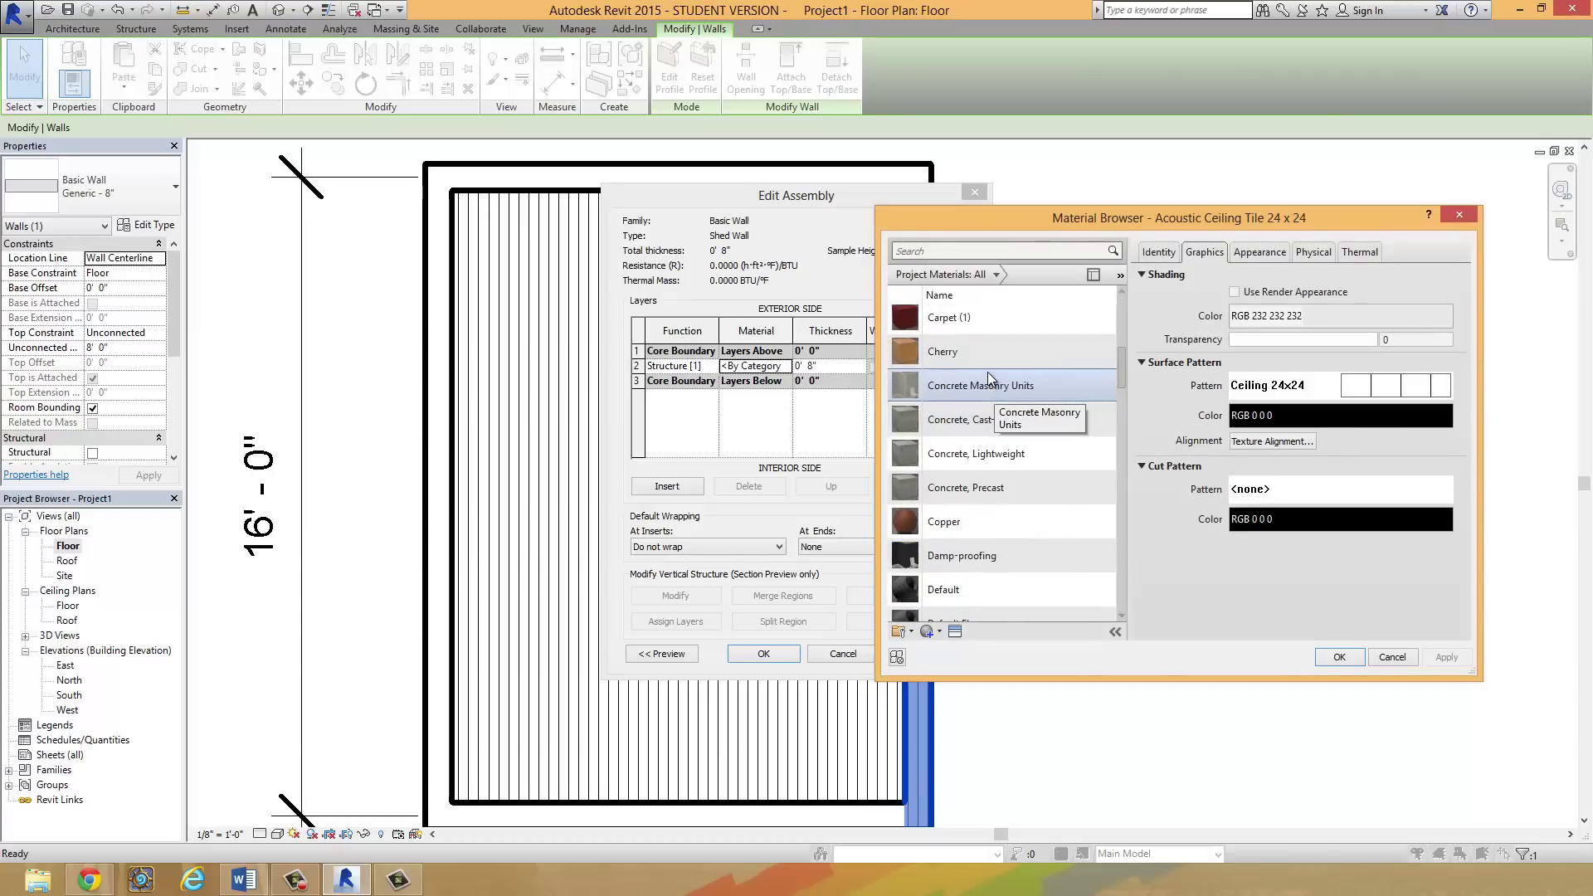
Step: Search 'clapboard', clear the search, and assign Gypsum Wall Board to layer 2
left_click(992, 250)
type("cl")
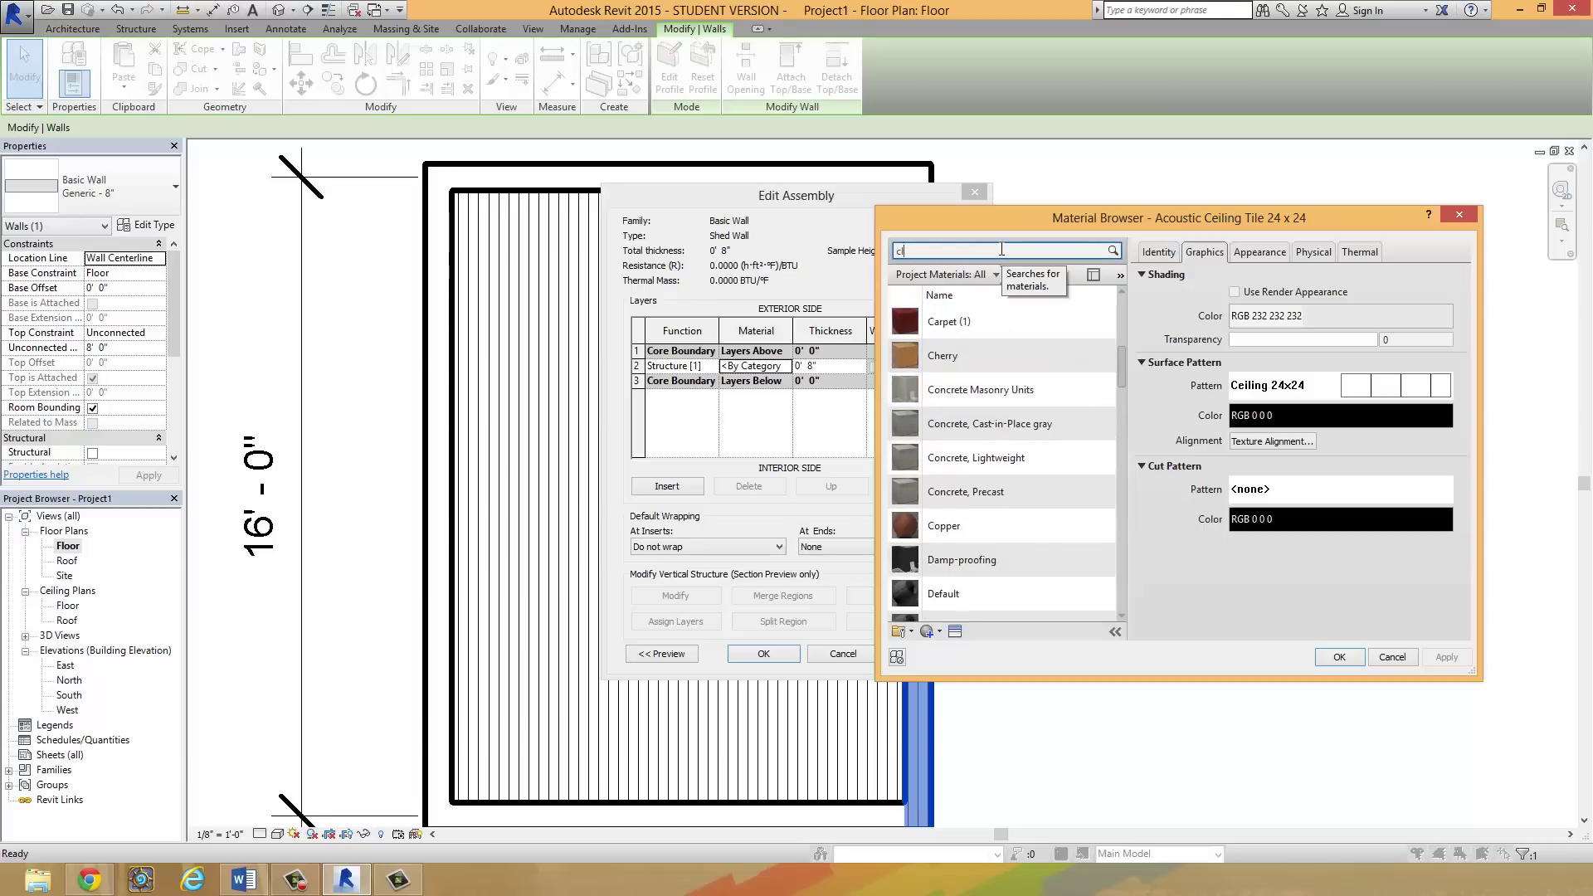
type("apboard")
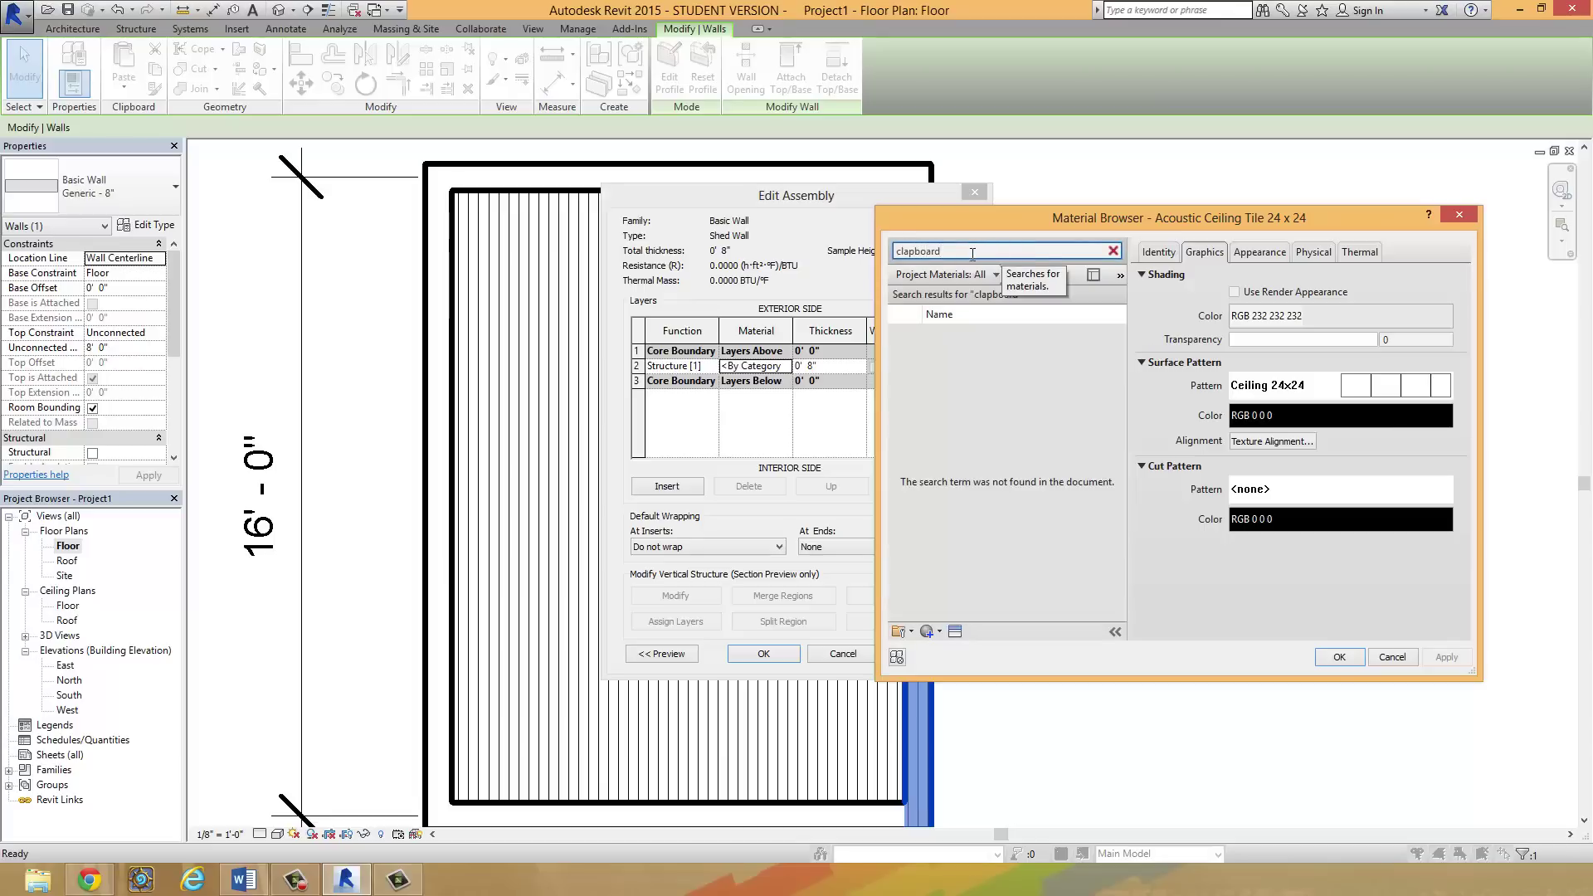
key("BackSpace")
key("BackSpace")
key("BackSpace")
key("BackSpace")
key("BackSpace")
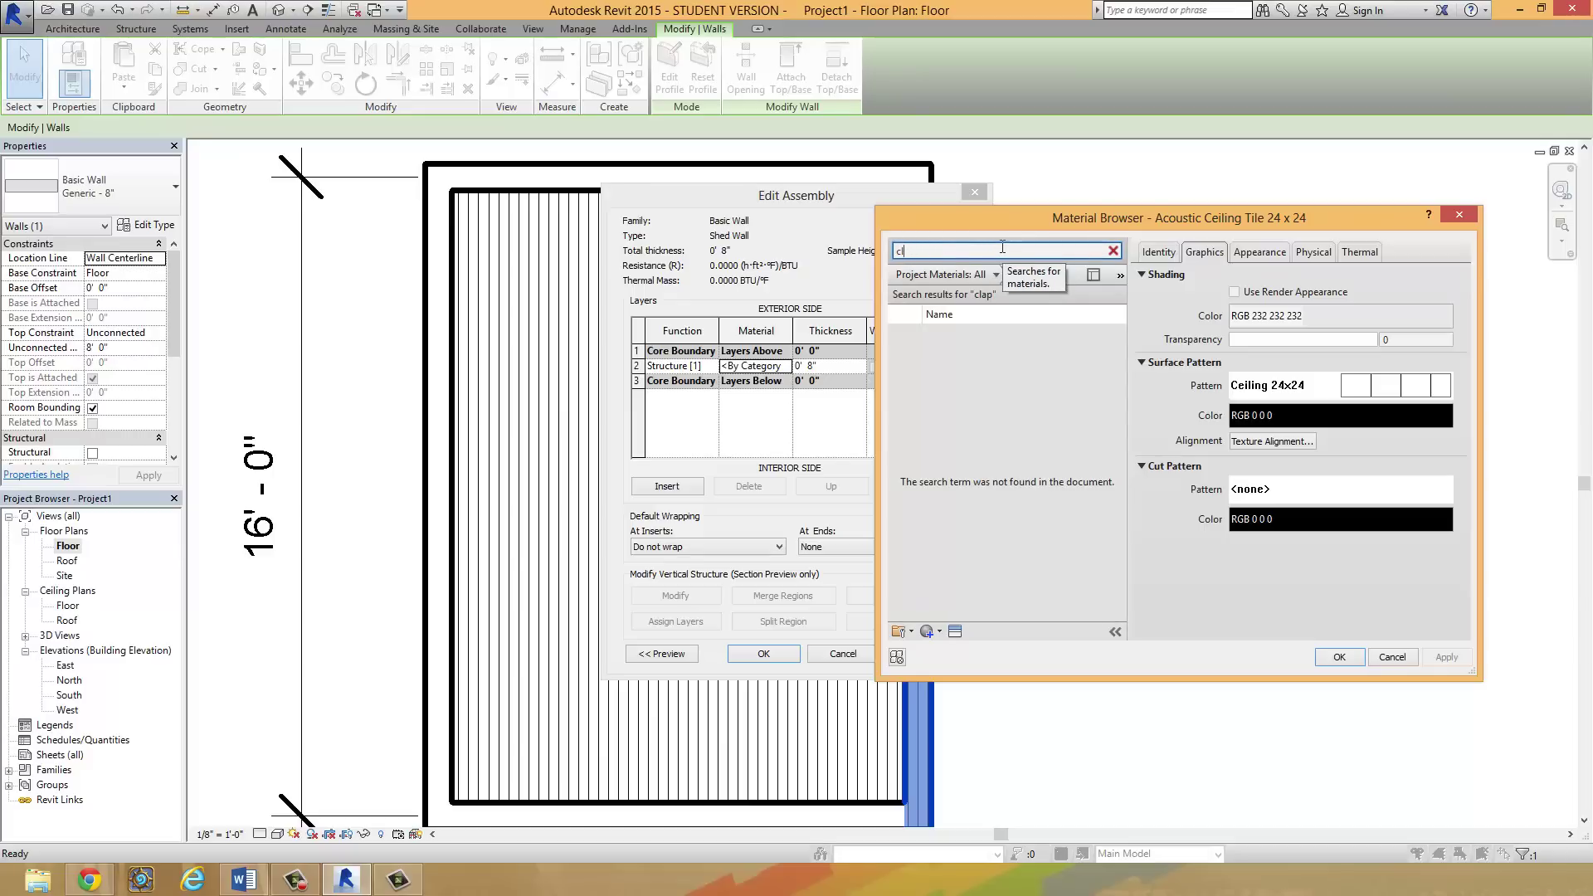
key("BackSpace")
key("BackSpace")
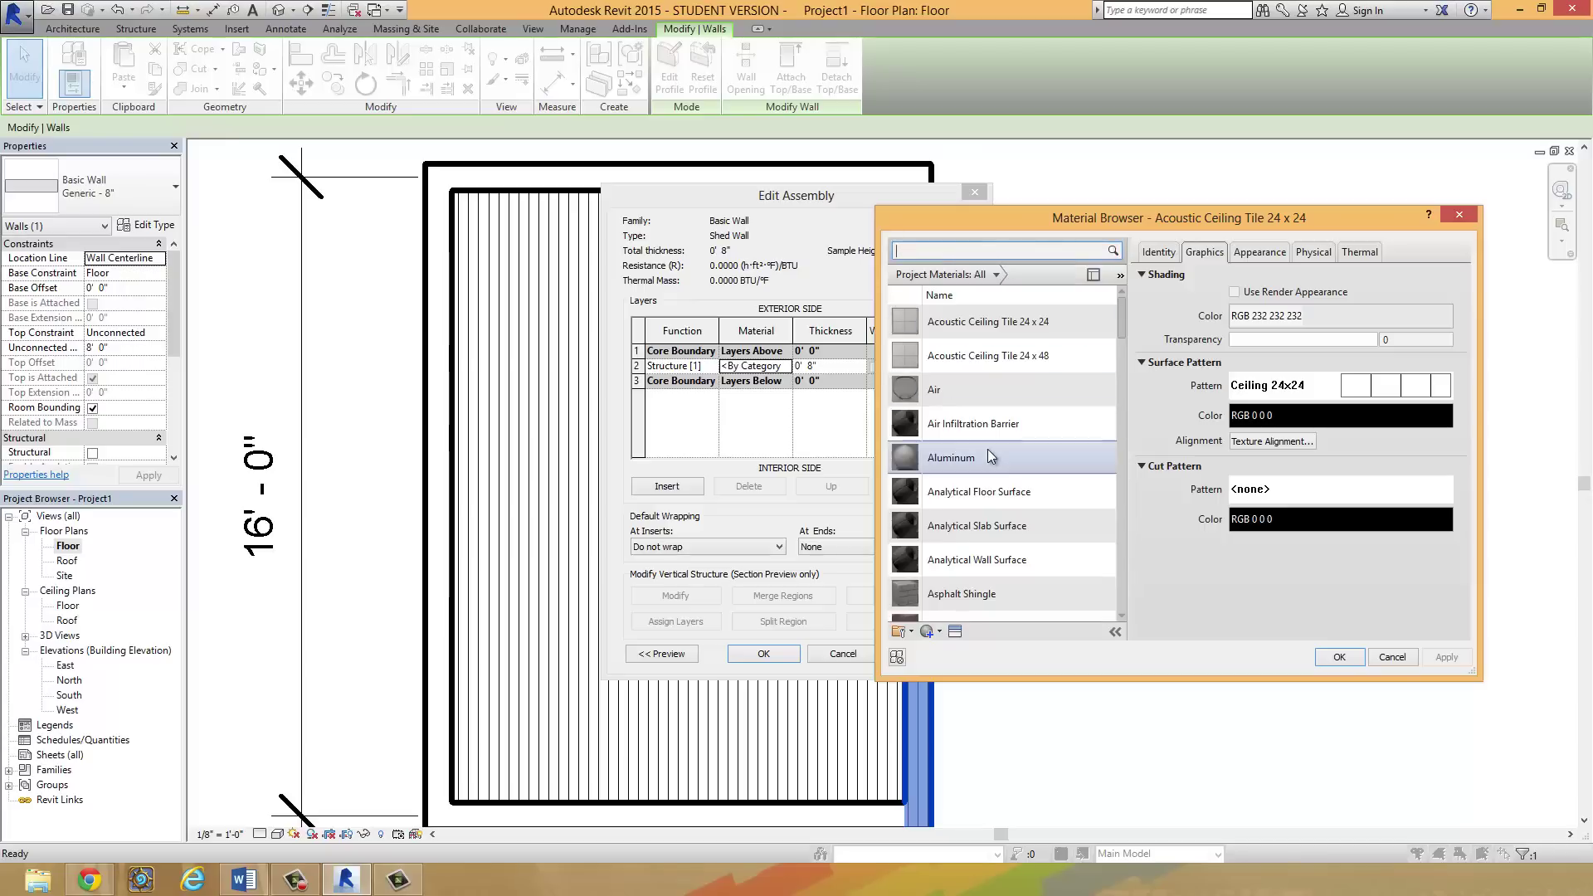
scroll(993, 445, "down", 3)
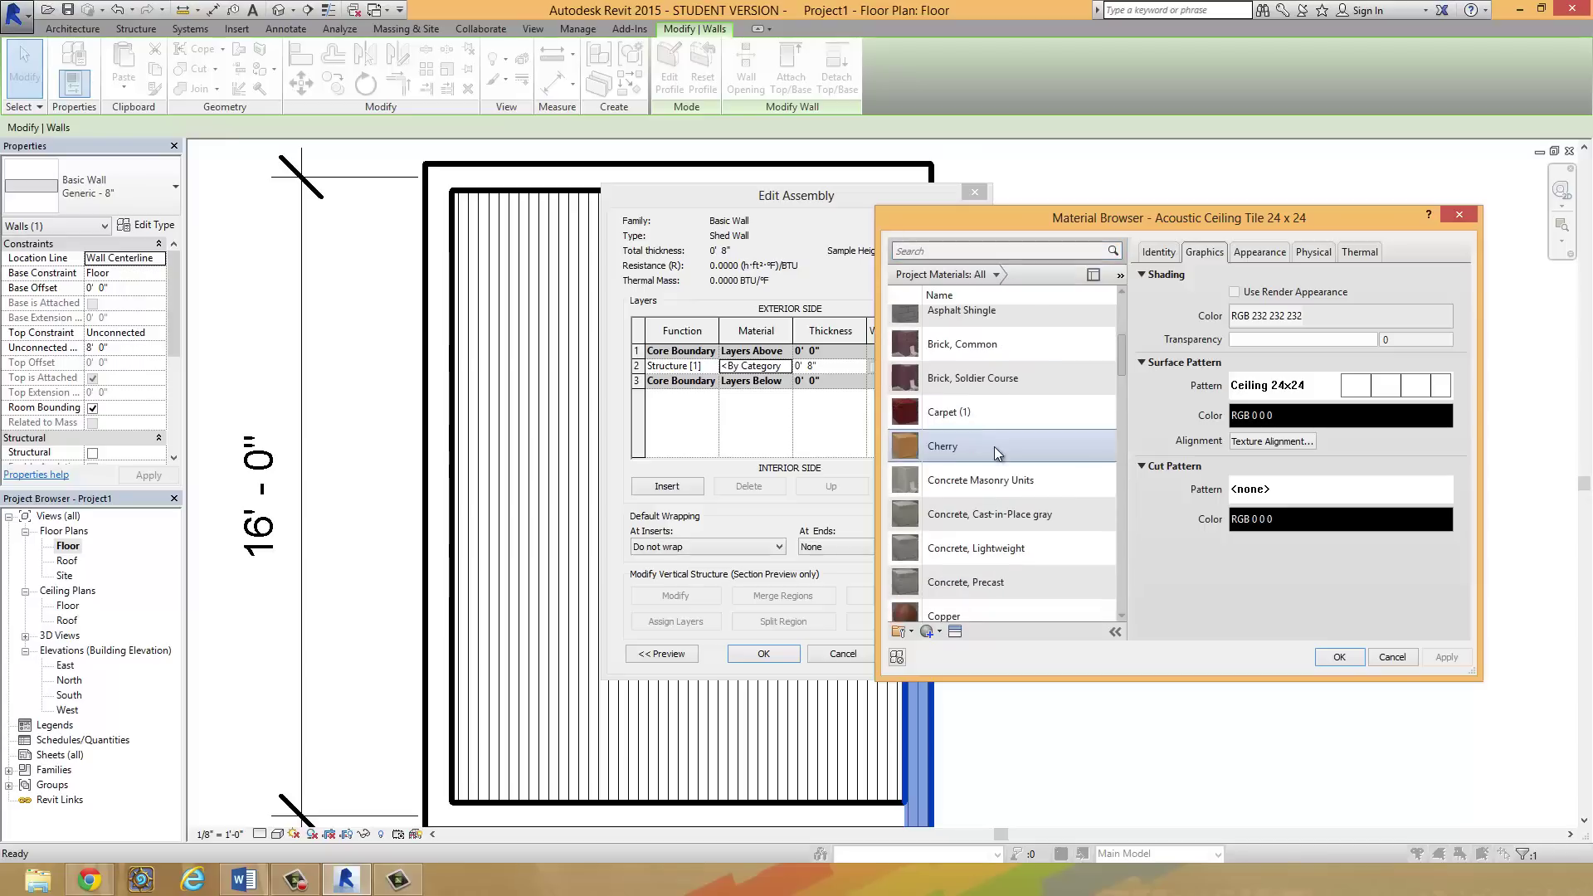
scroll(1054, 481, "down", 5)
scroll(1054, 490, "down", 5)
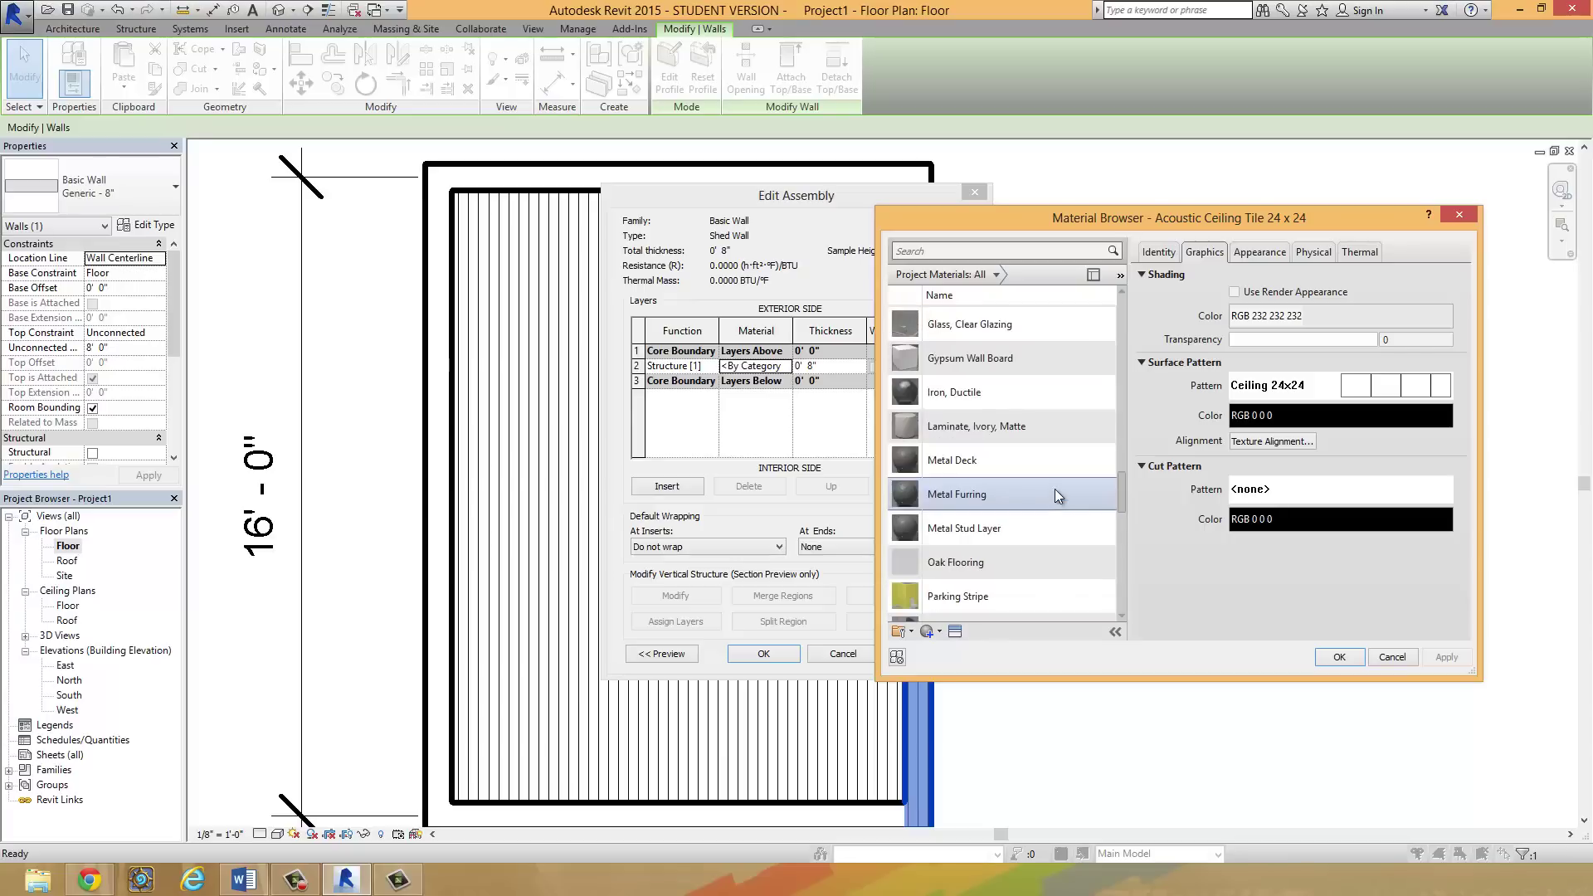
double_click(963, 366)
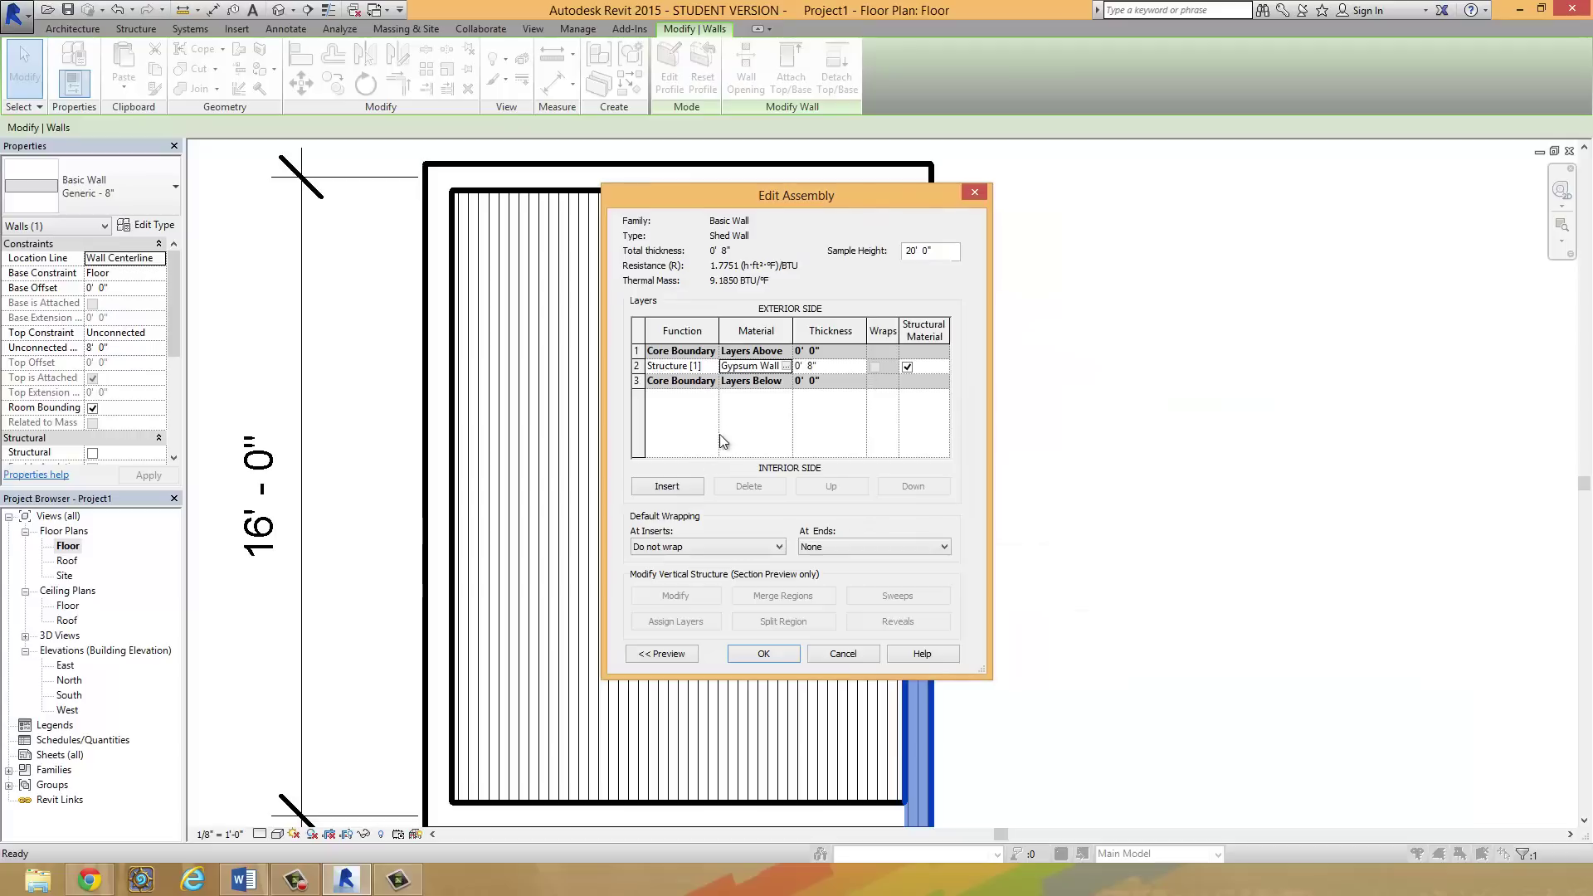
Step: Insert a new layer above the gypsum and search its materials for 'stud' and 'siding'
left_click(677, 485)
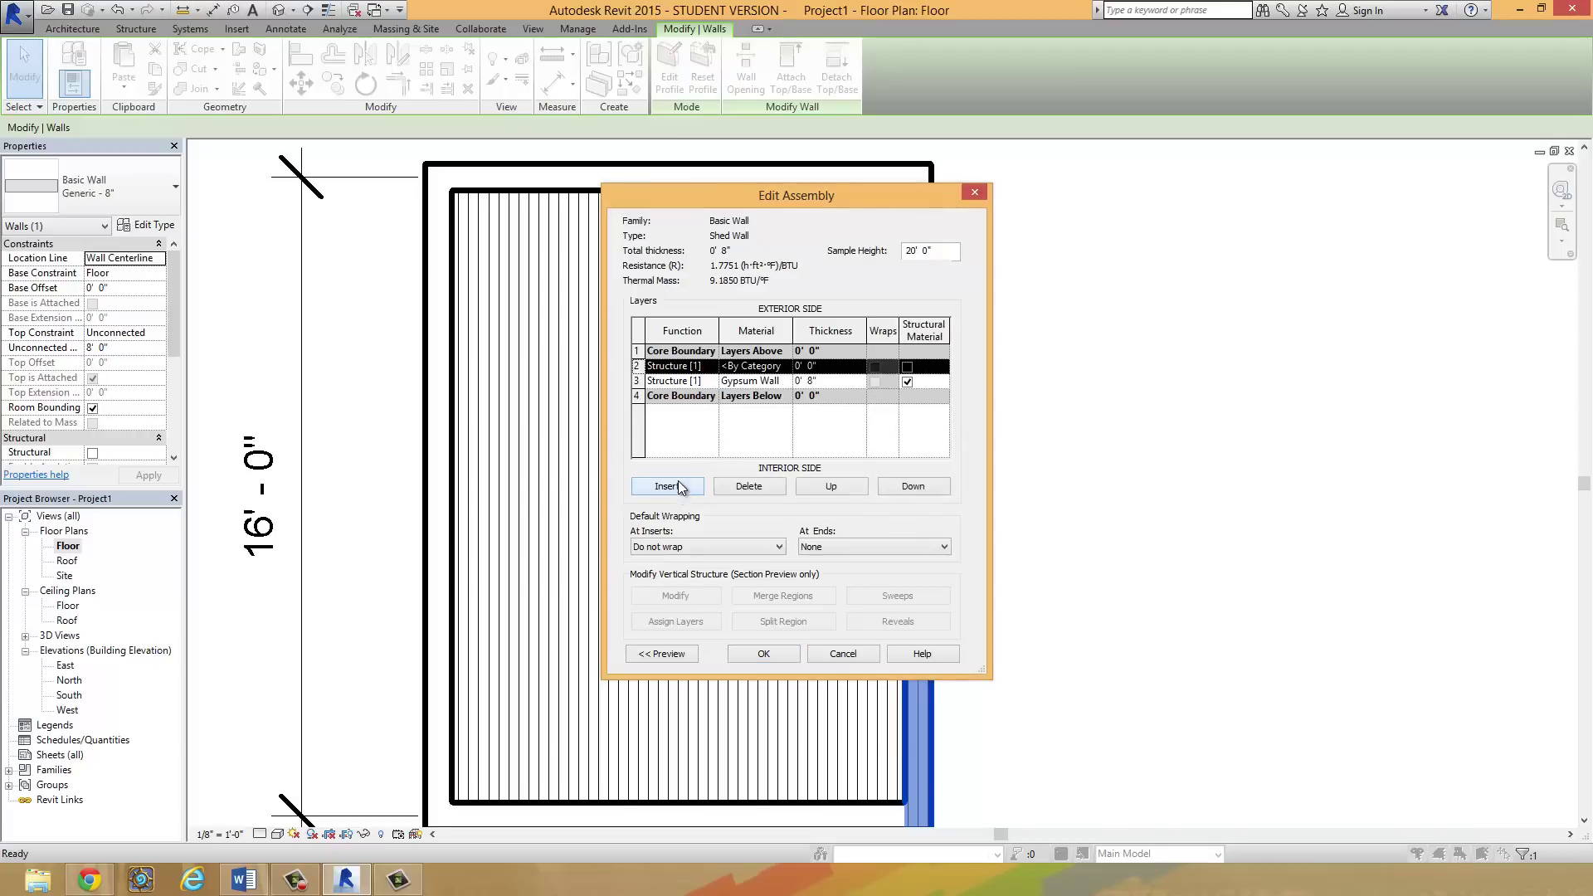
left_click(770, 367)
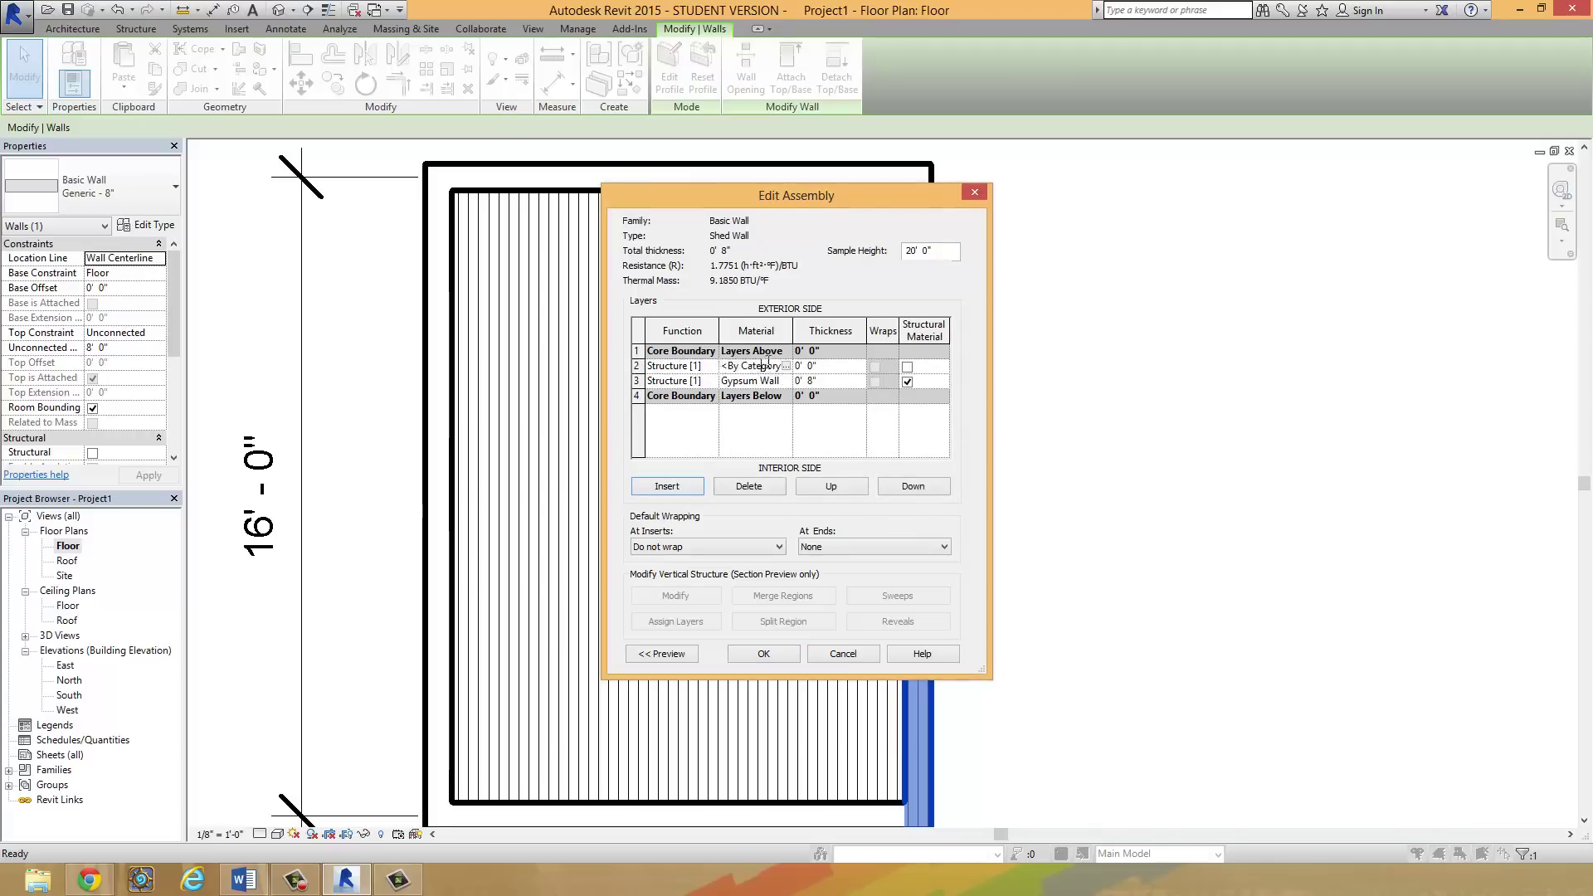
left_click(787, 366)
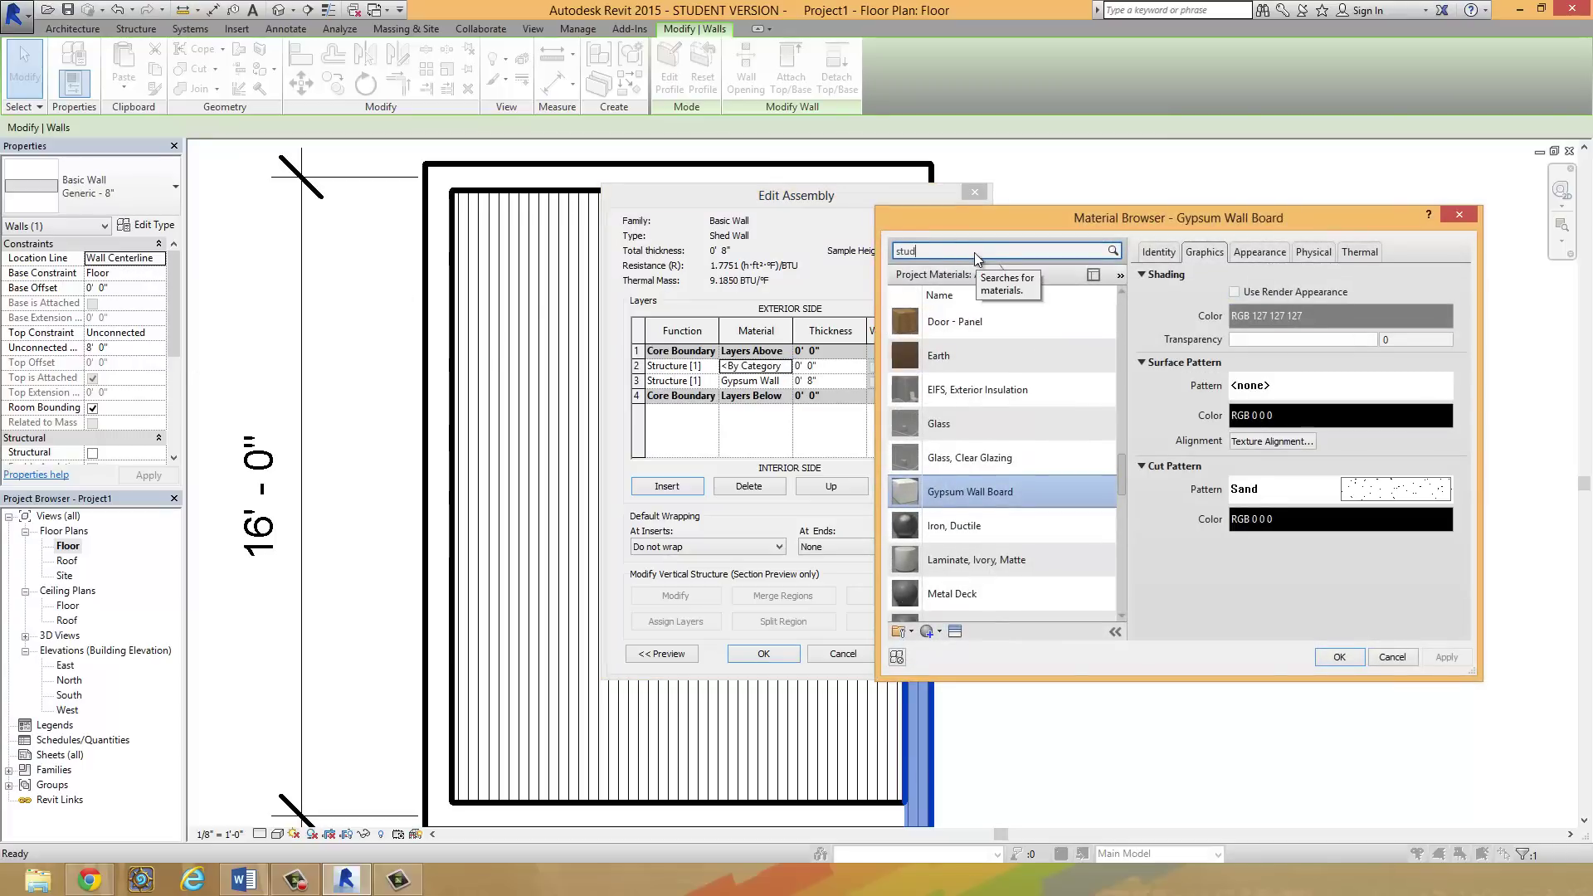
left_click(974, 252)
type("stud")
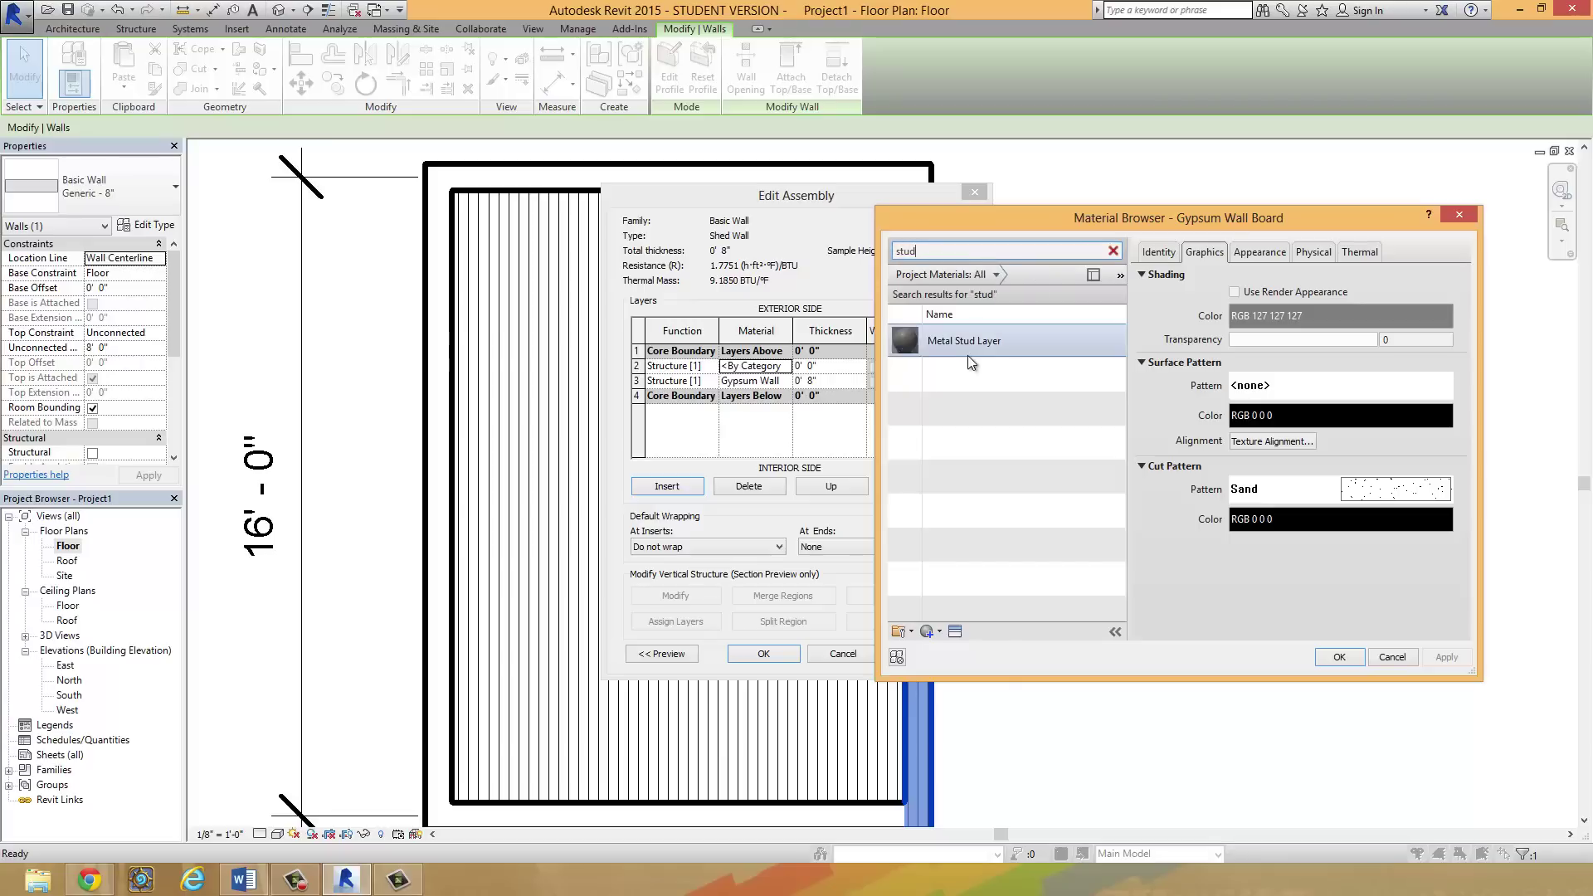
key("BackSpace")
key("BackSpace")
key("BackSpace")
key("BackSpace")
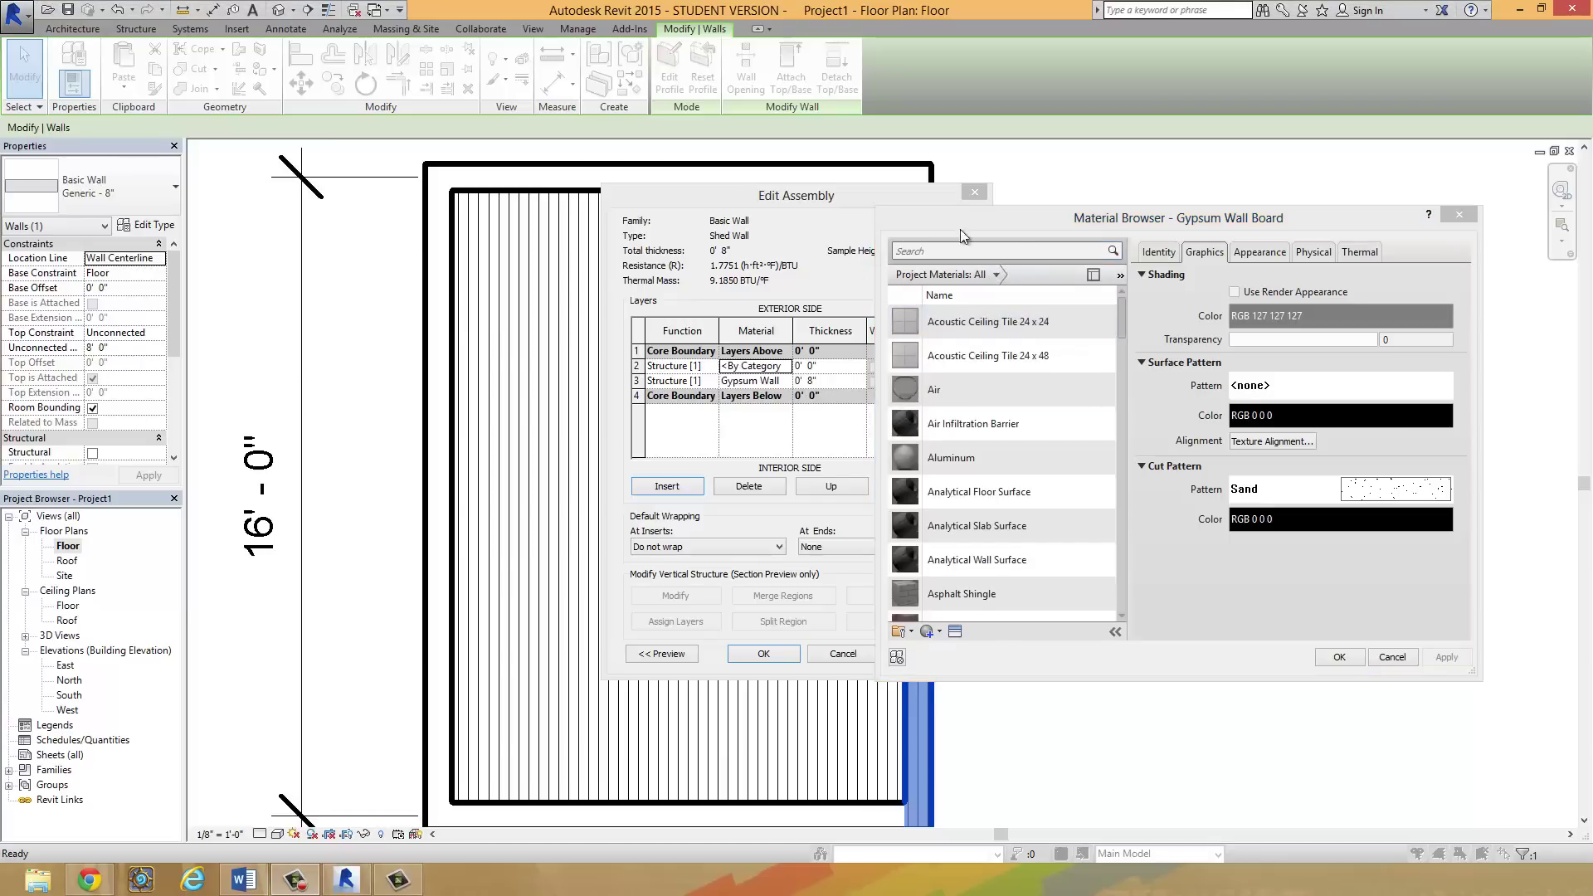
left_click(962, 253)
type("siding")
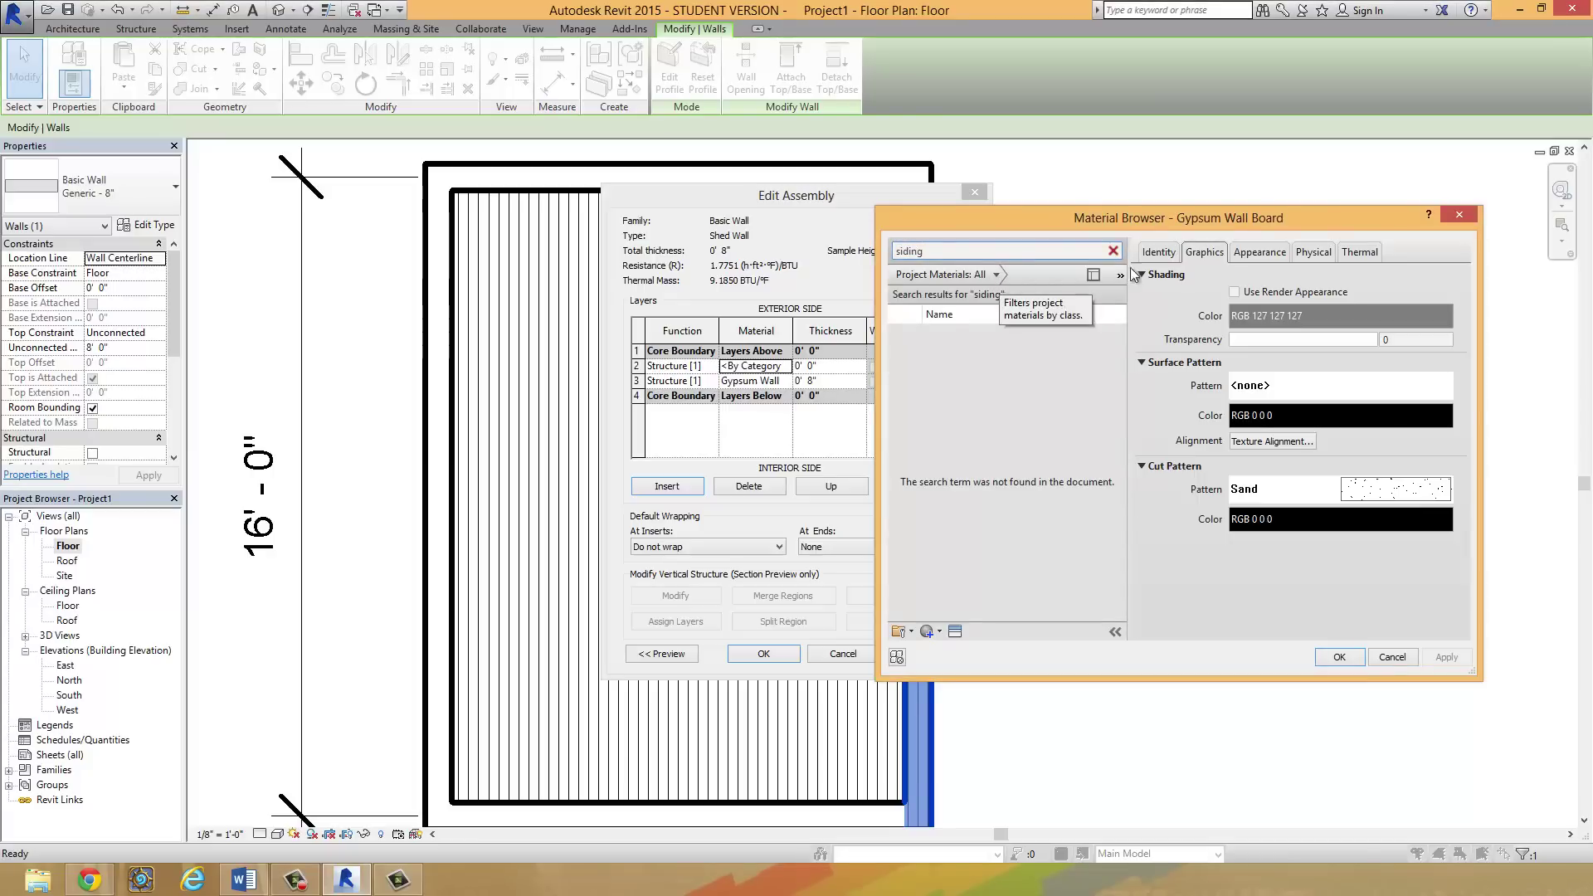
Step: Filter the materials to Wood and assign Plywood, Sheathing to the new layer
left_click(998, 274)
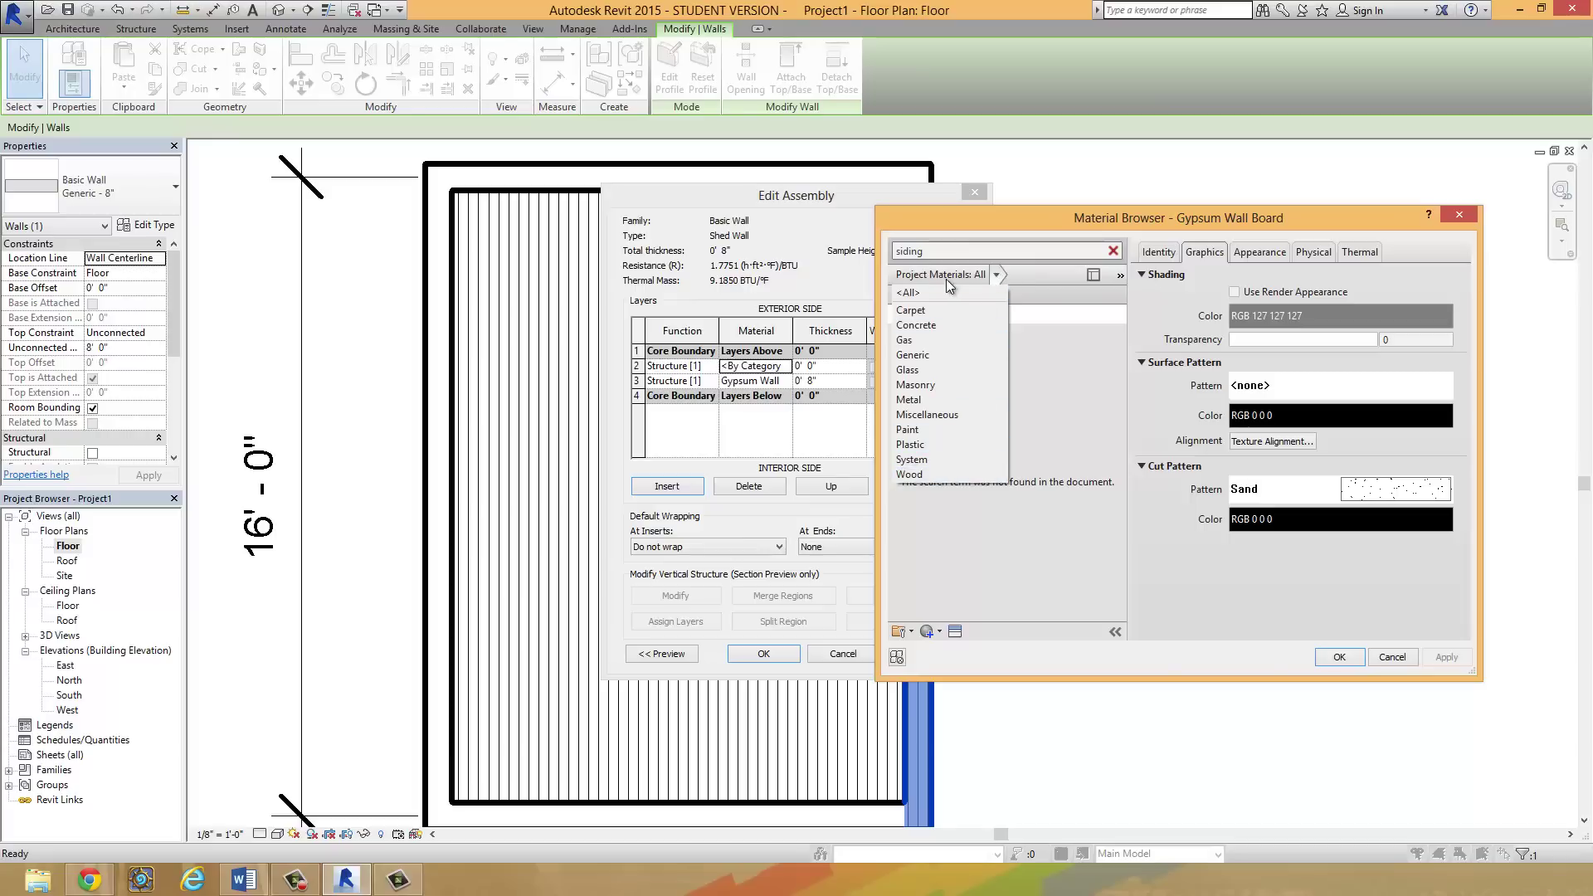
left_click(950, 474)
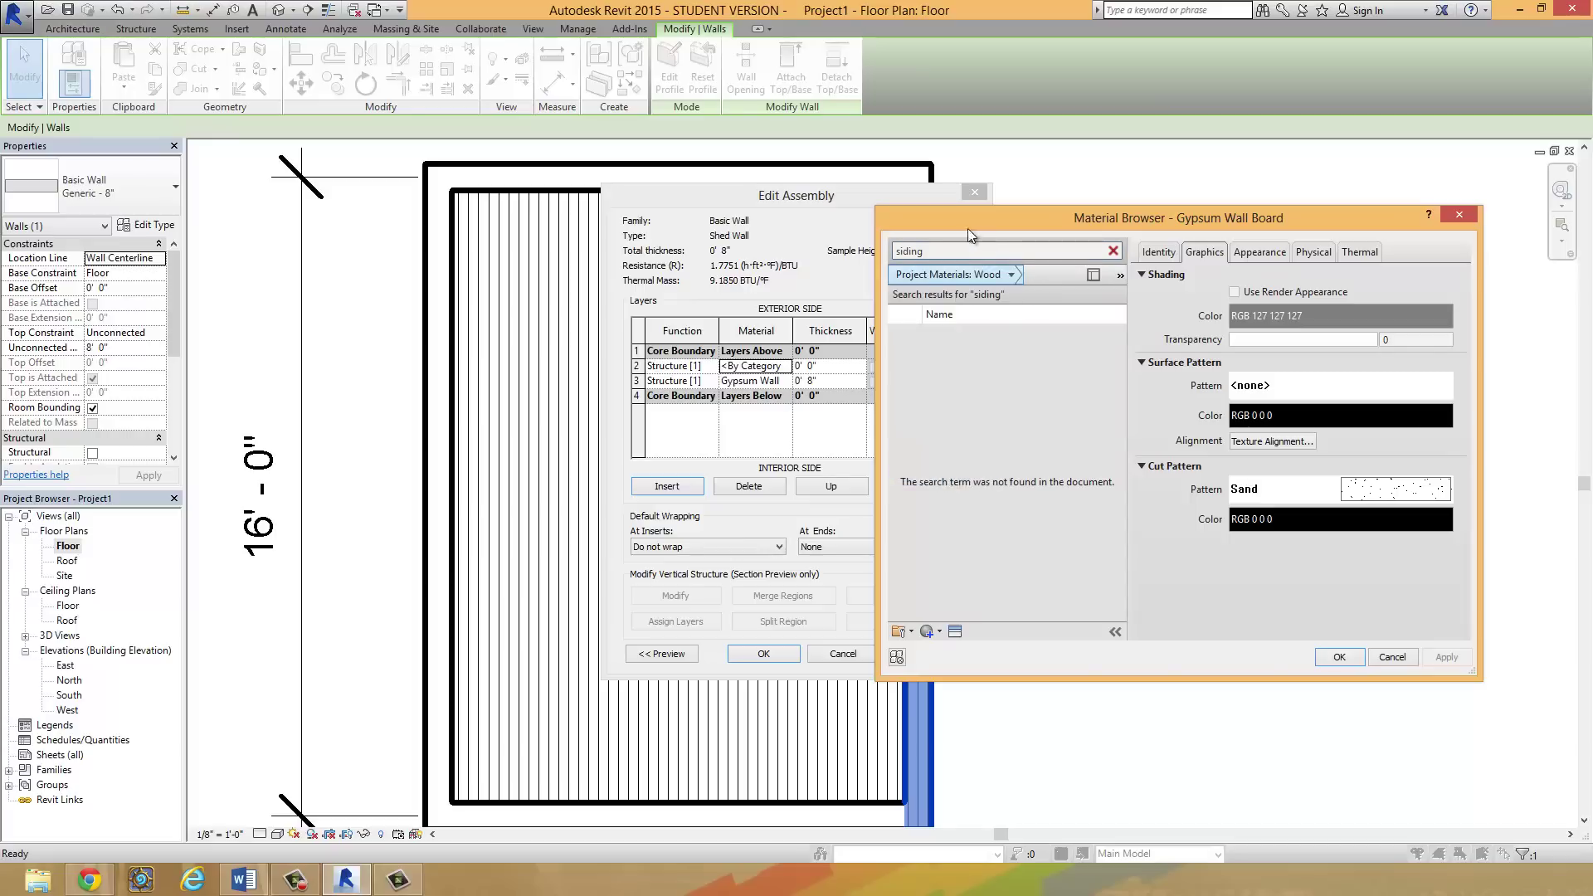
left_click(920, 249)
left_click(1112, 251)
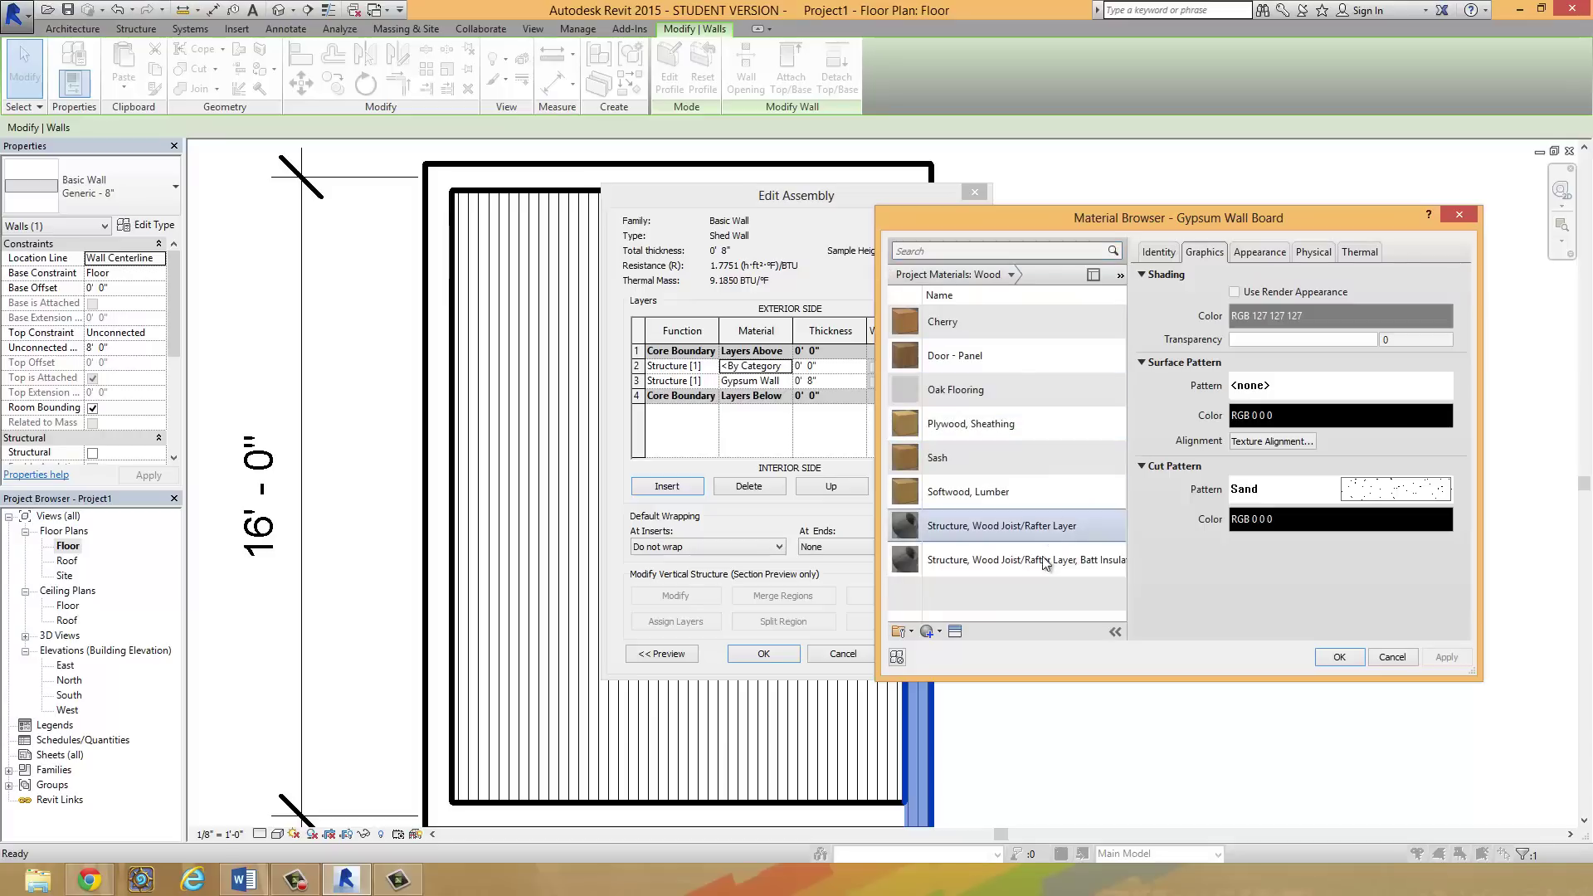
left_click(1023, 567)
left_click(1018, 530)
left_click(992, 491)
left_click(965, 458)
left_click(963, 422)
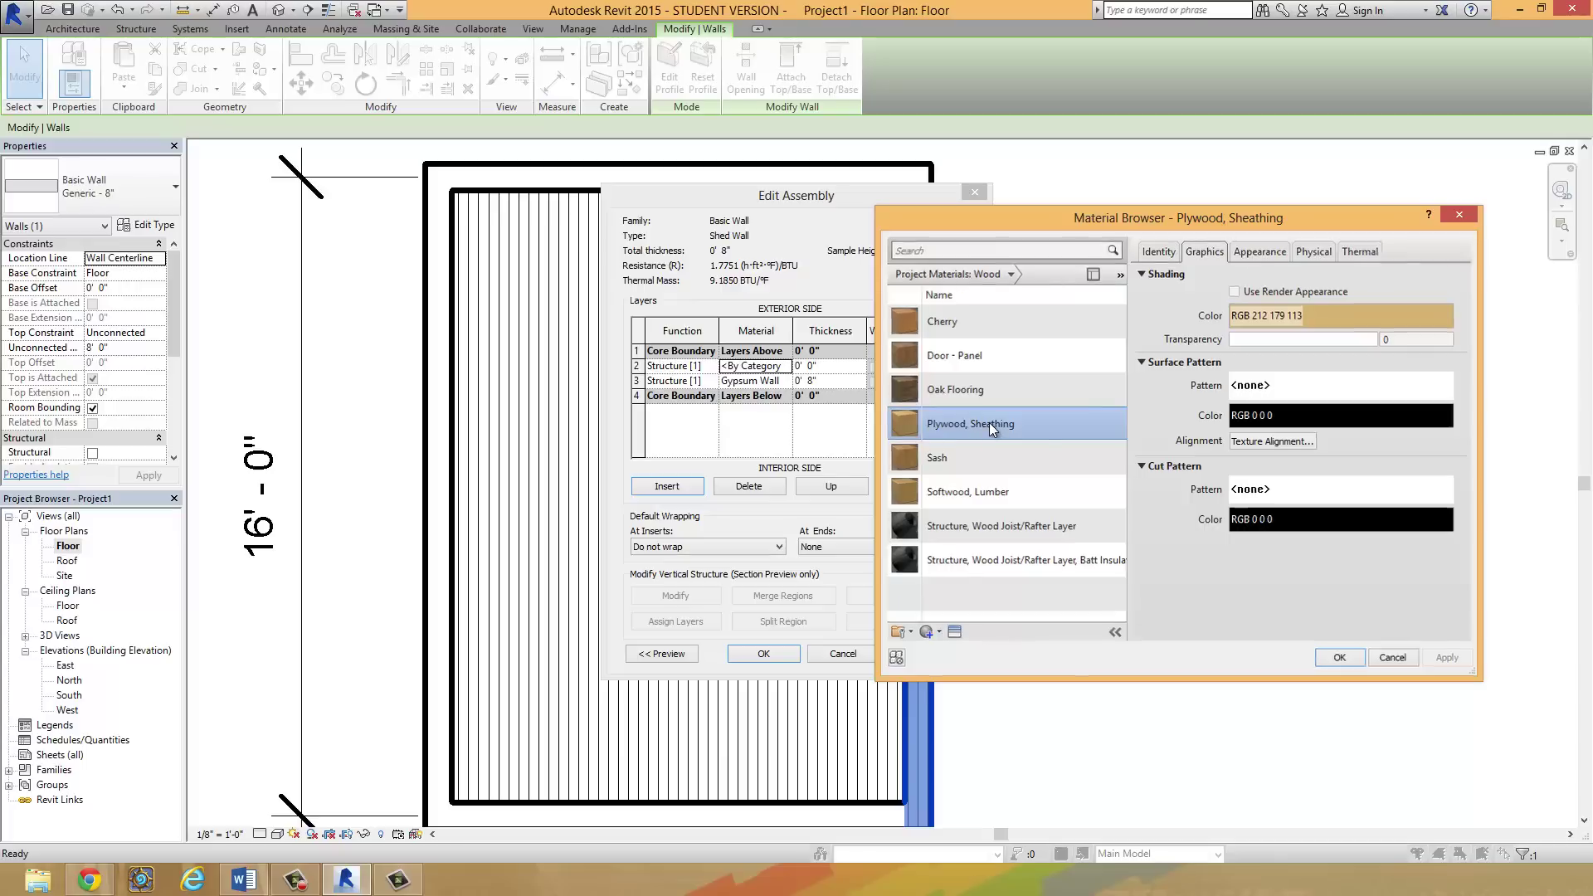
double_click(989, 421)
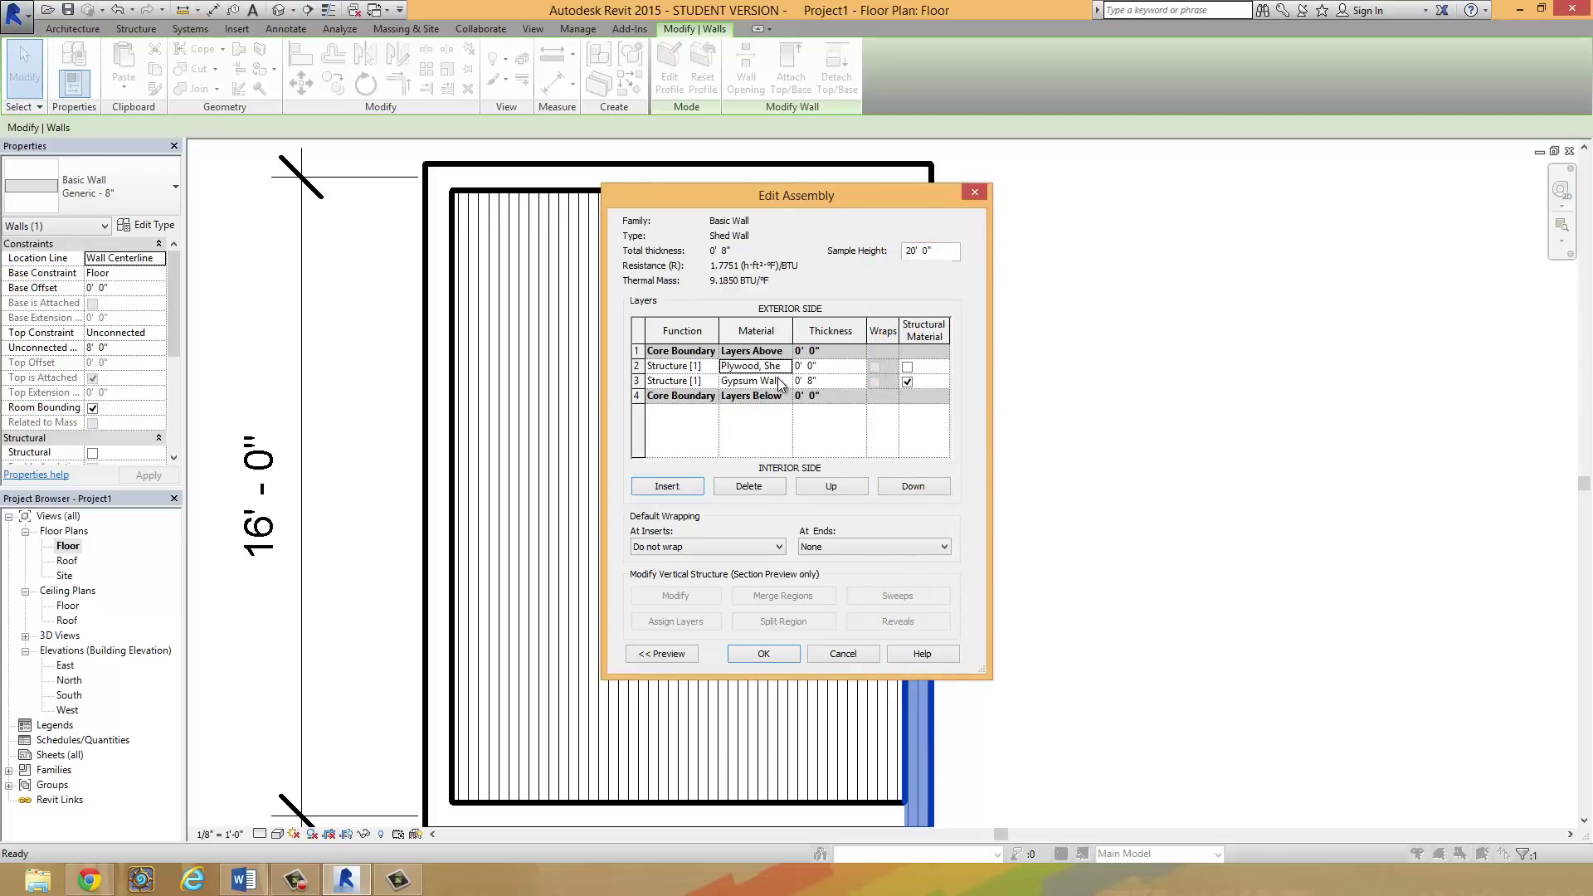
Step: Insert another layer above the plywood and browse its materials filtered to Wood
left_click(668, 487)
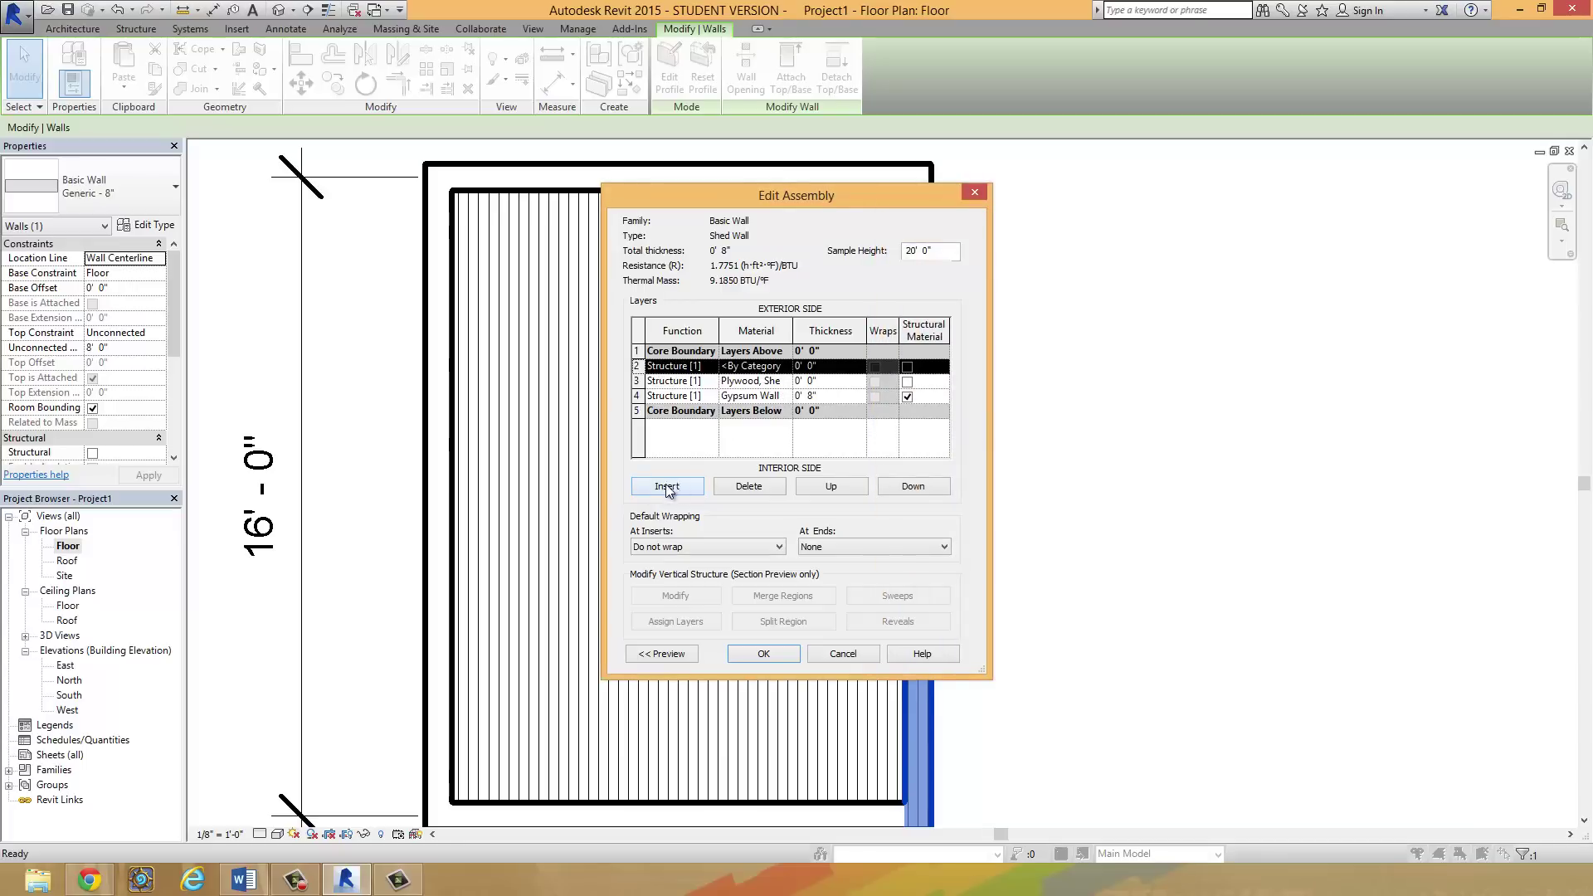
left_click(784, 366)
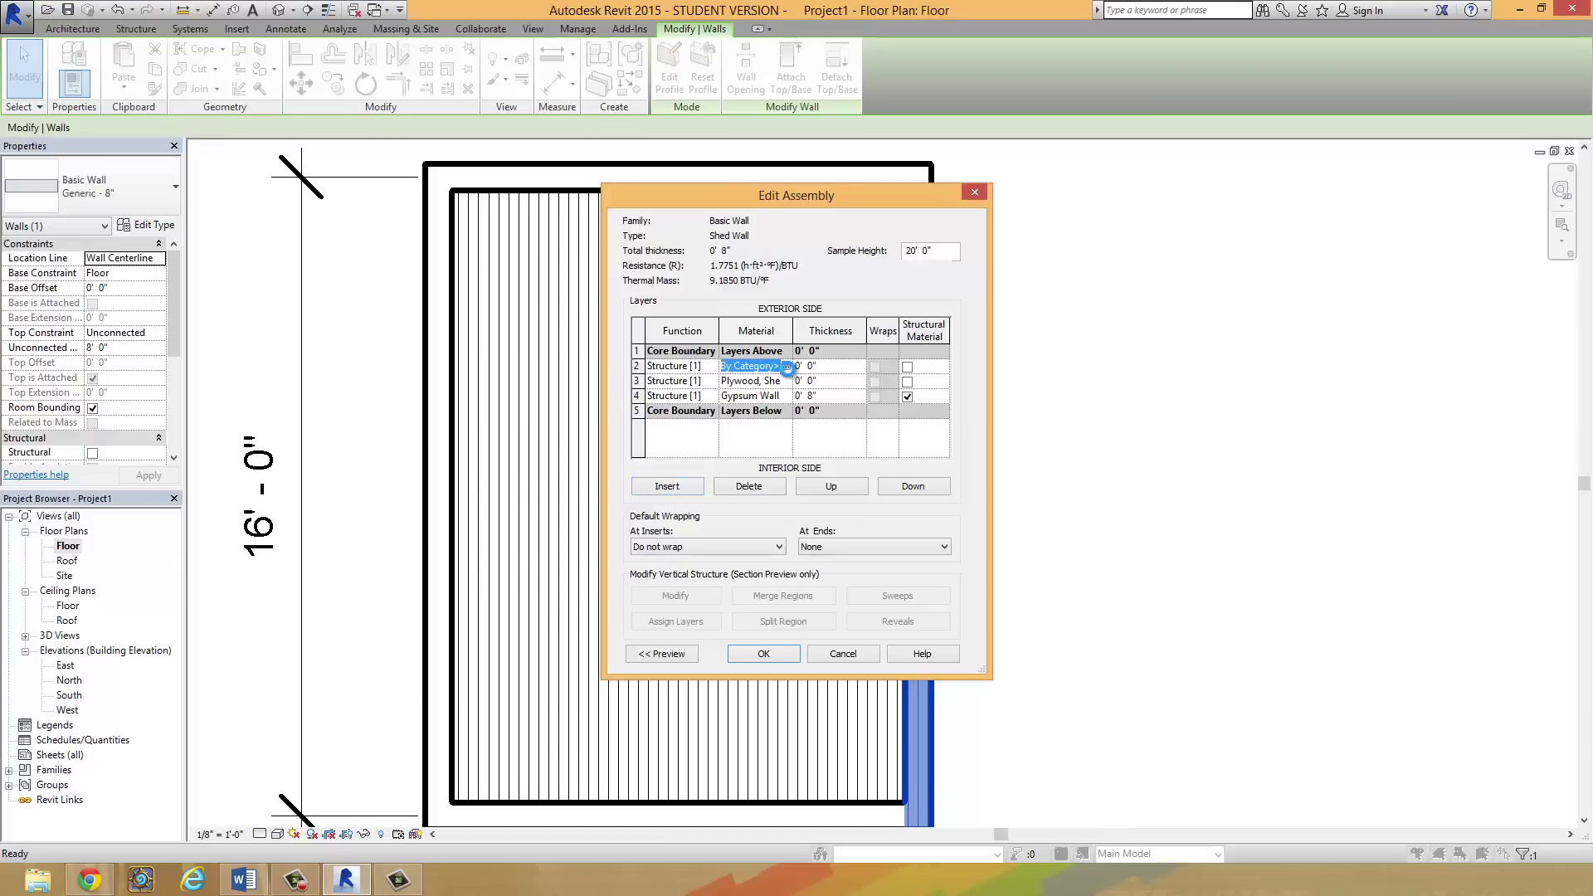
left_click(785, 366)
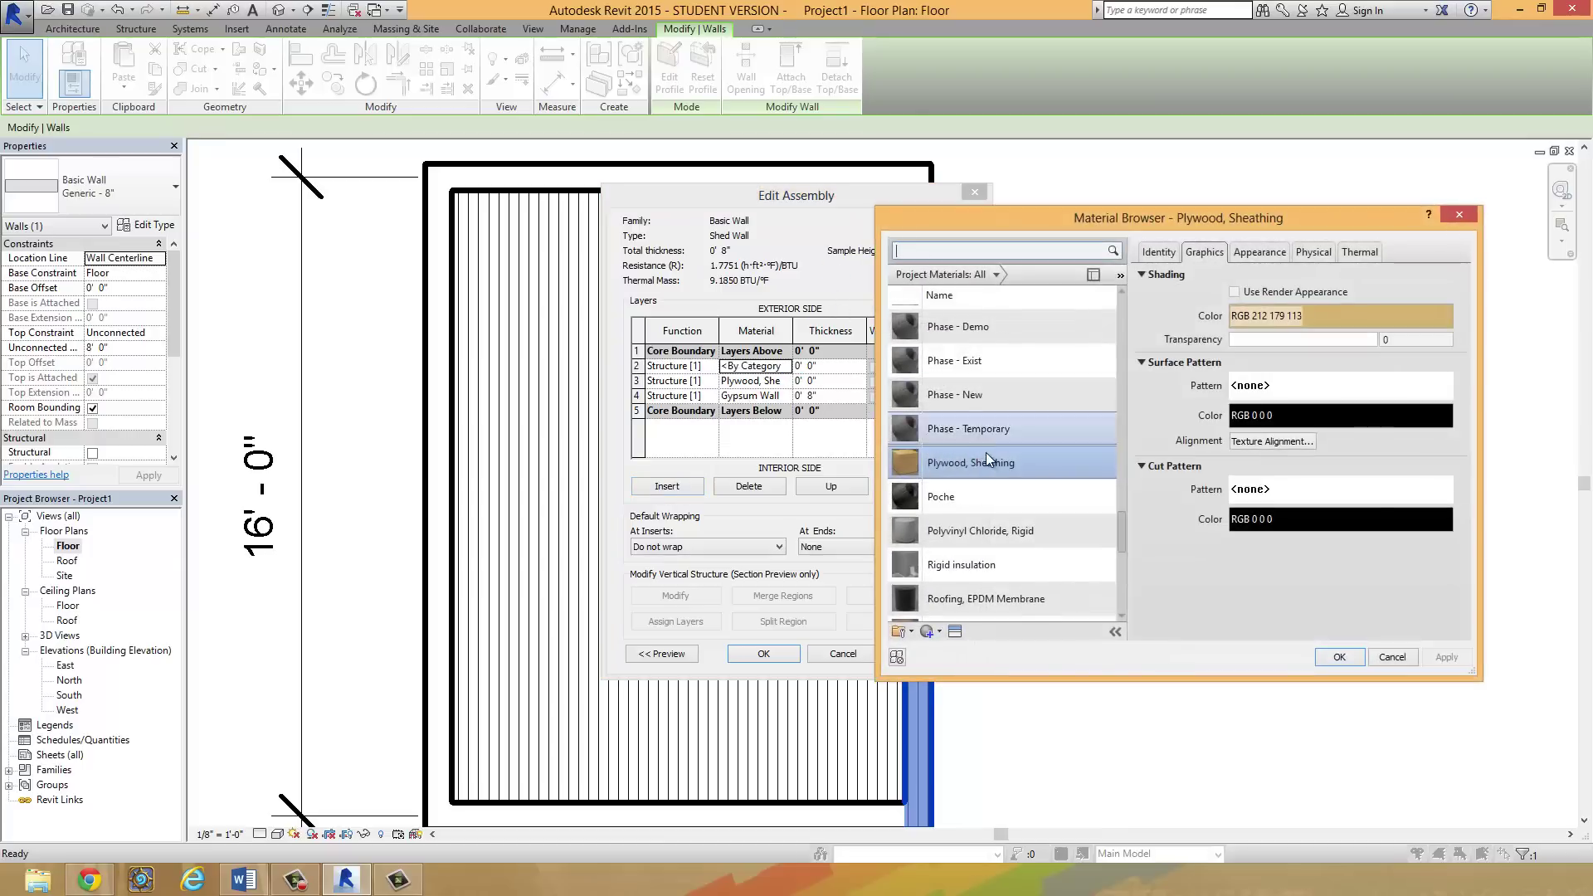
left_click(996, 275)
left_click(926, 477)
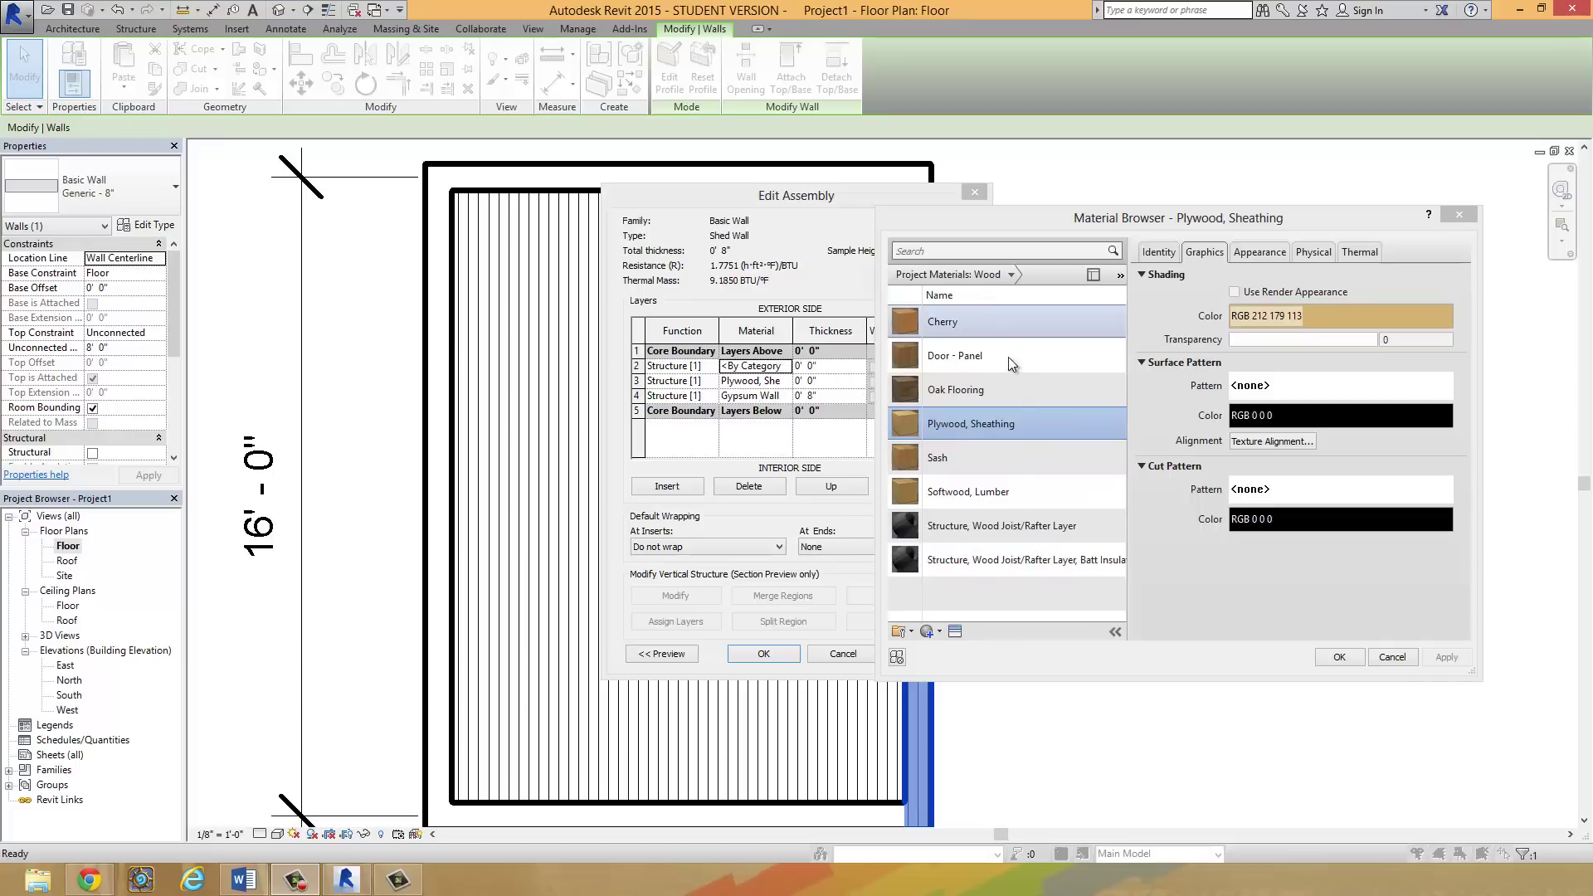
left_click(930, 635)
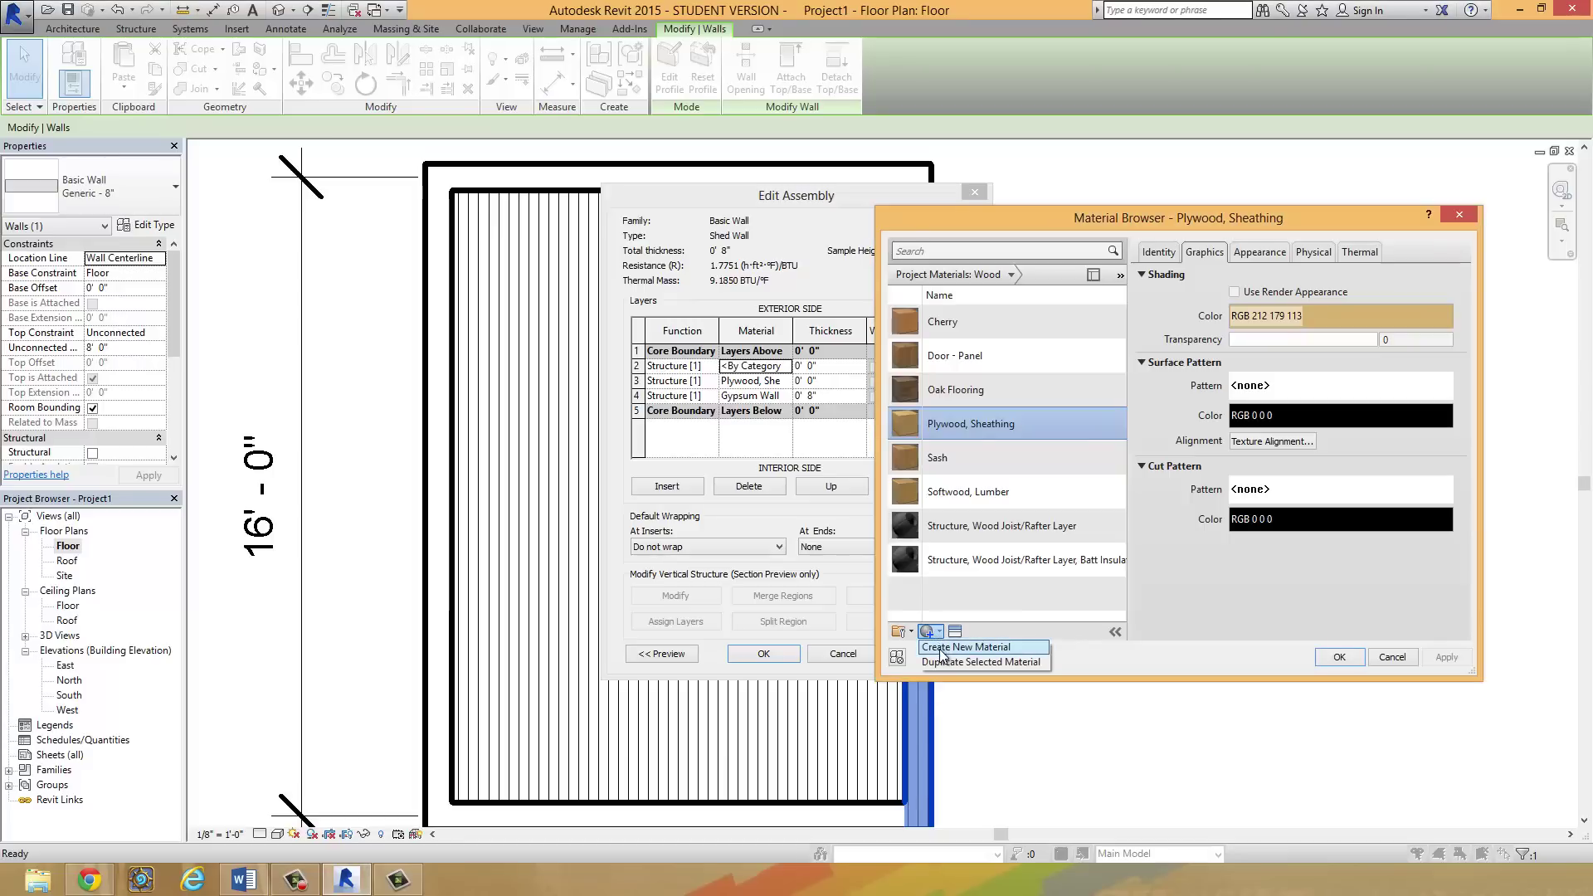
Step: Create a Wood-class material 'Stud Layer - Wood' described 'Wood for Wall Stud' and apply it
left_click(940, 649)
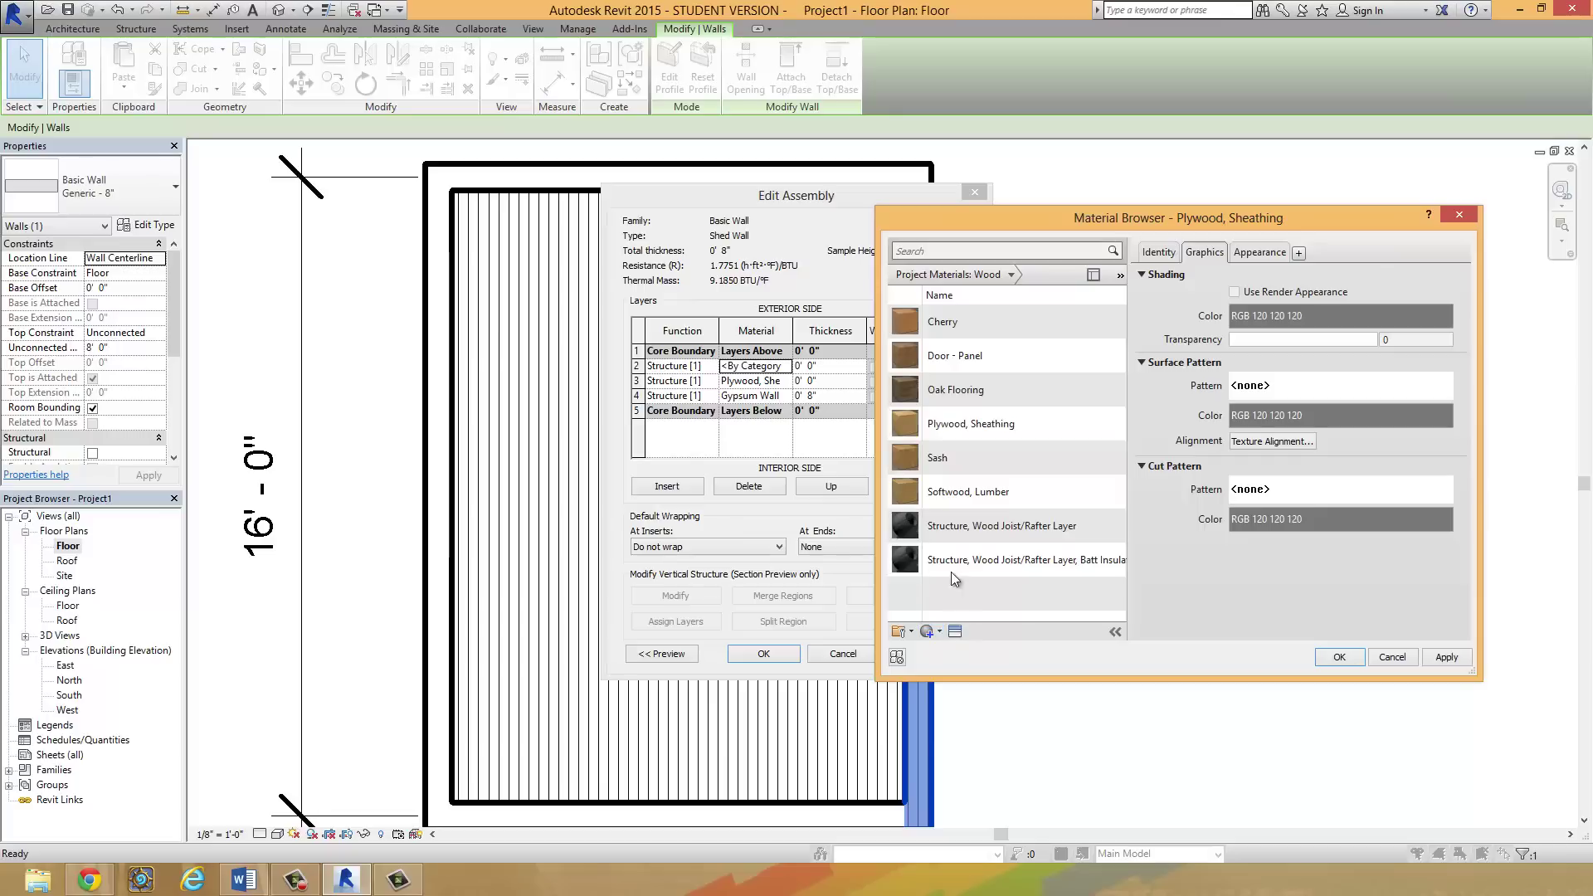
left_click(944, 296)
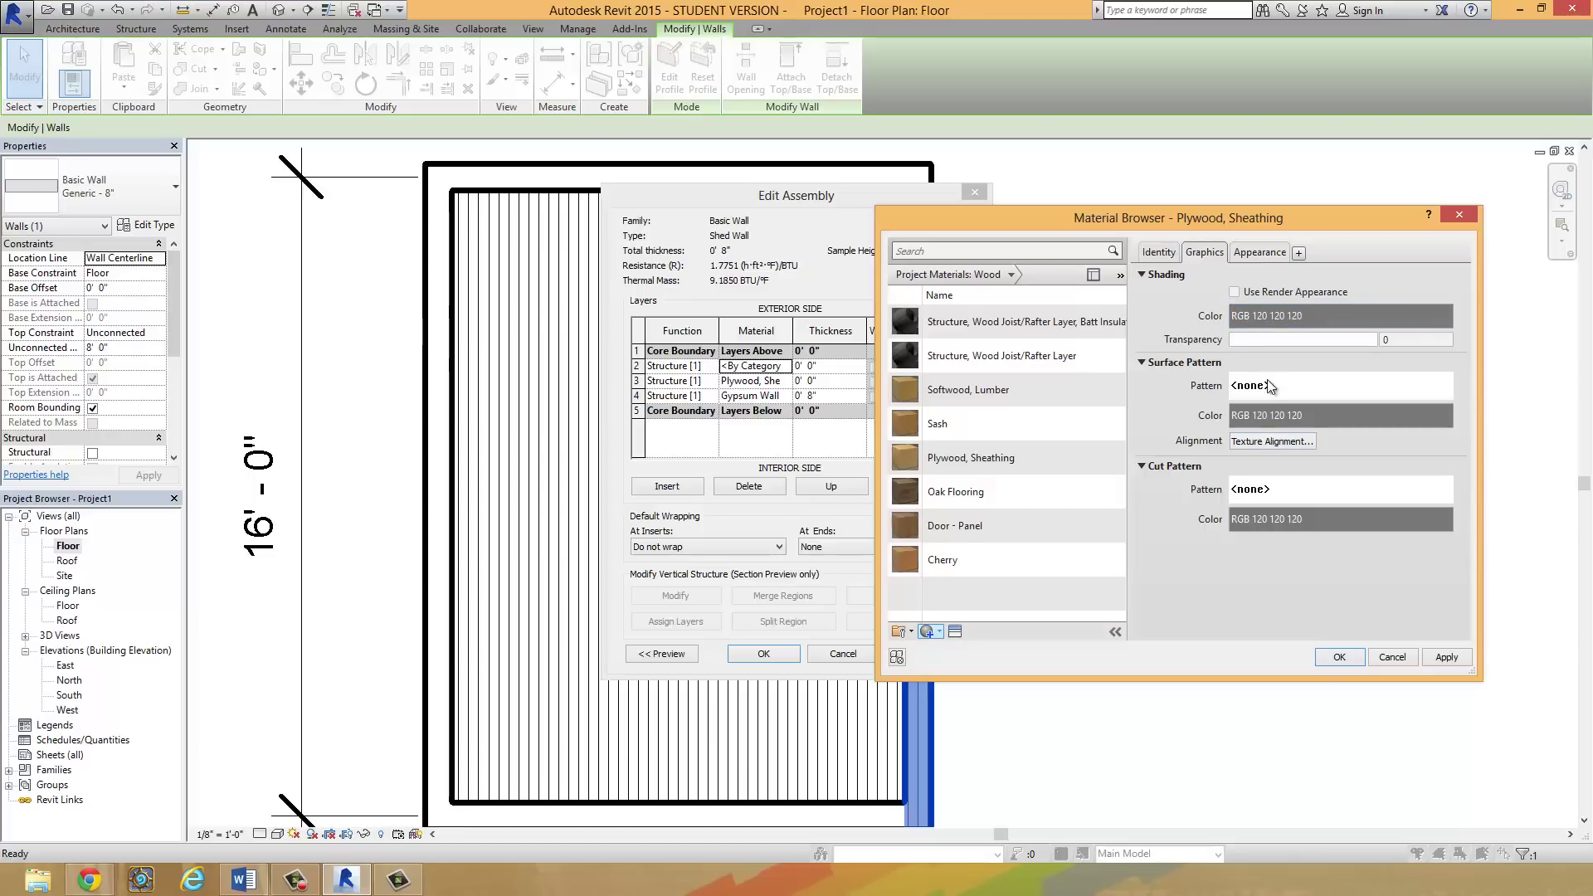
left_click(1159, 253)
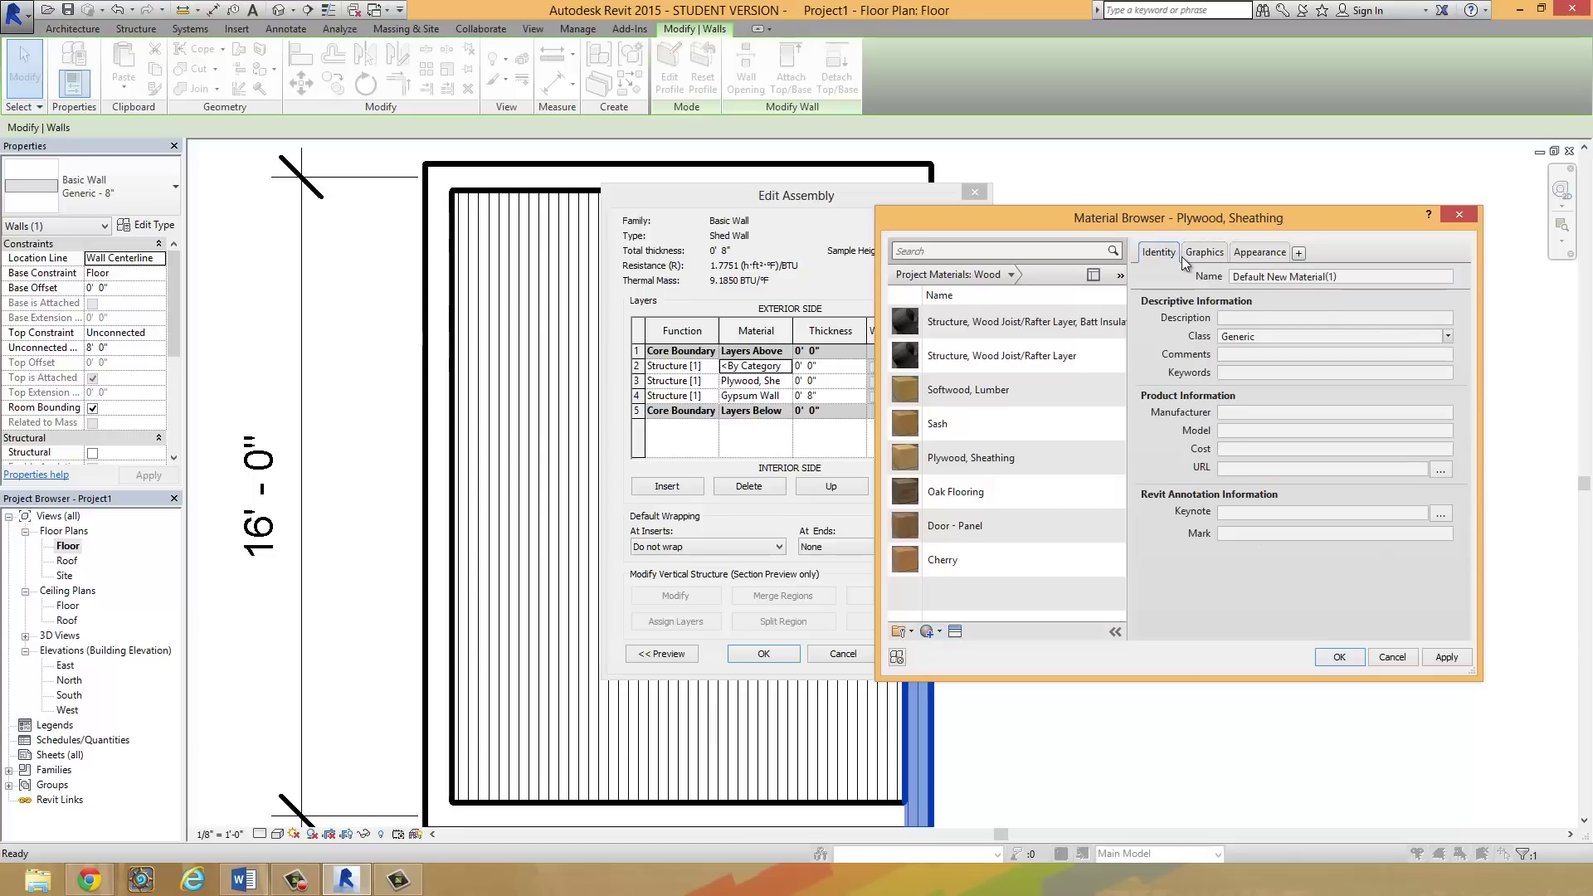
triple_click(1332, 285)
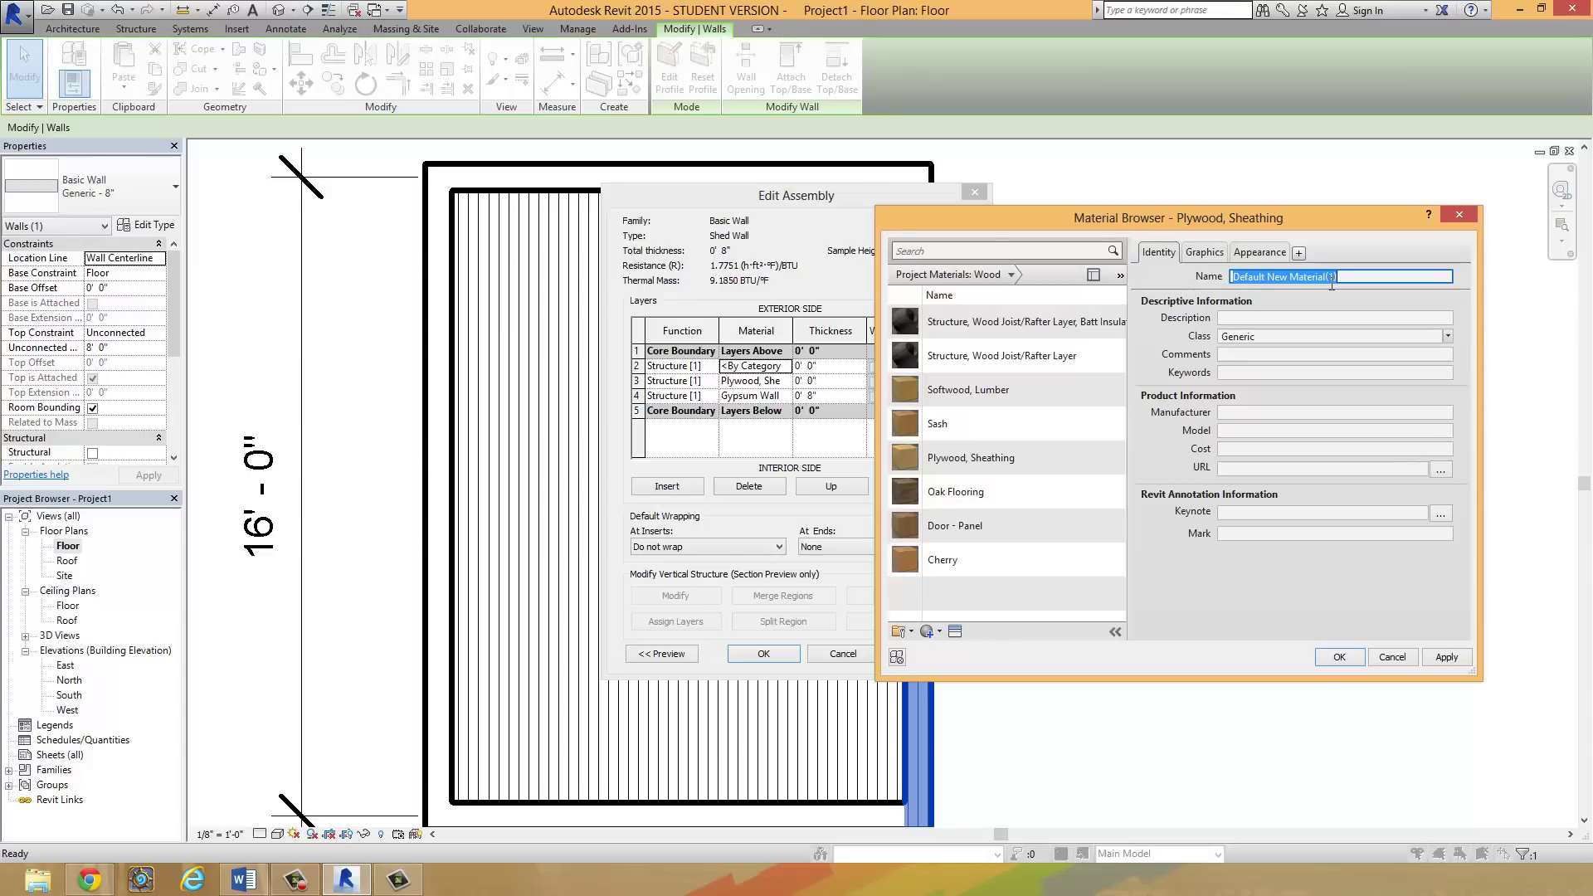
type("Stud Layer - Wood")
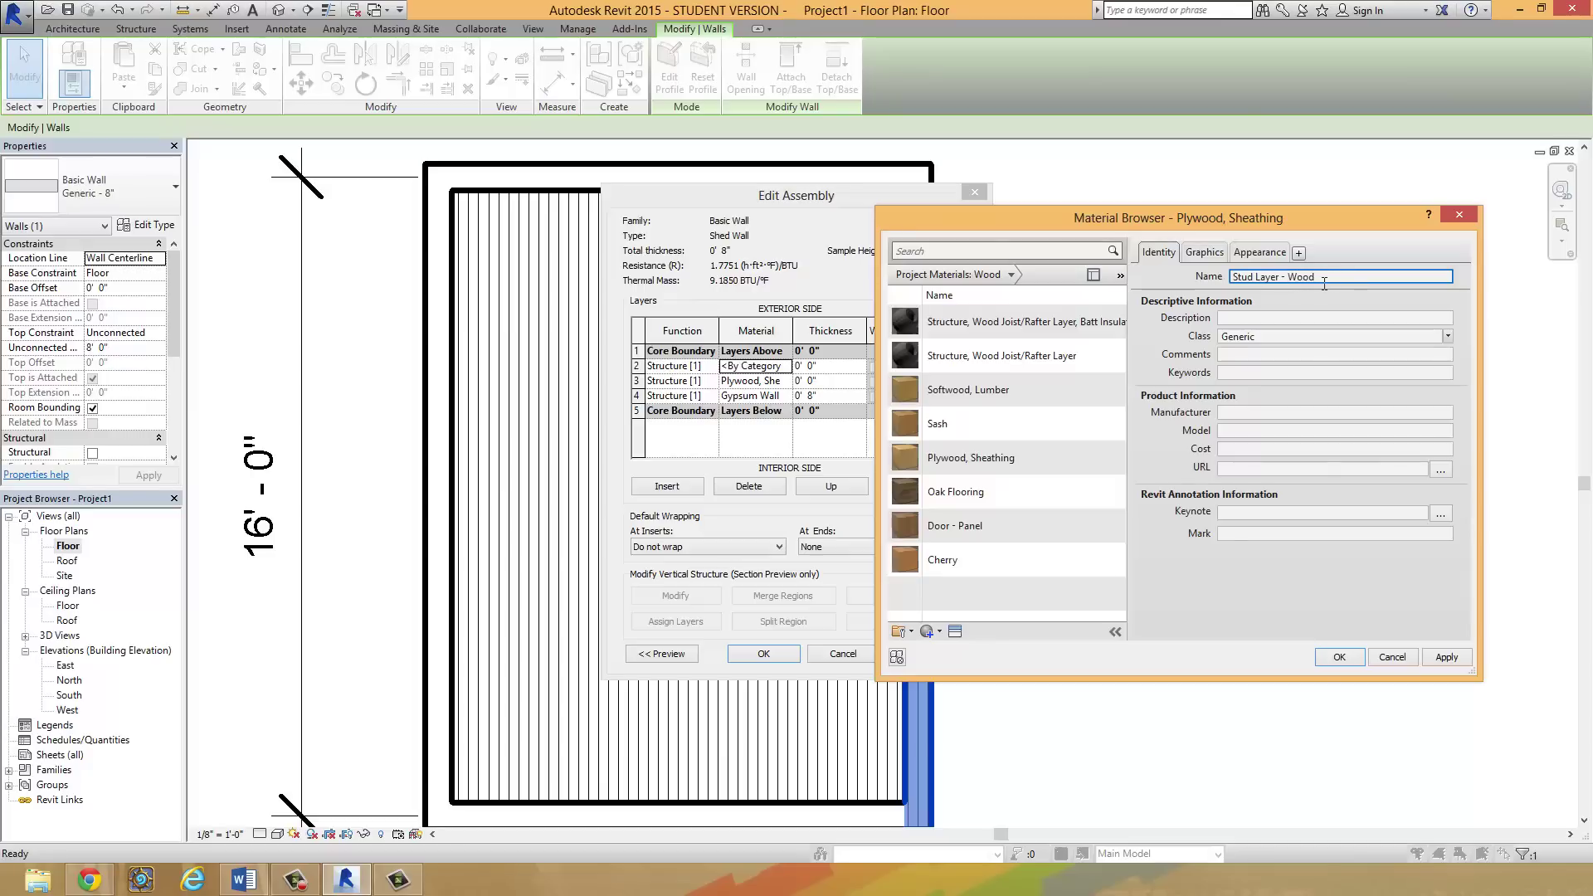
left_click(1265, 318)
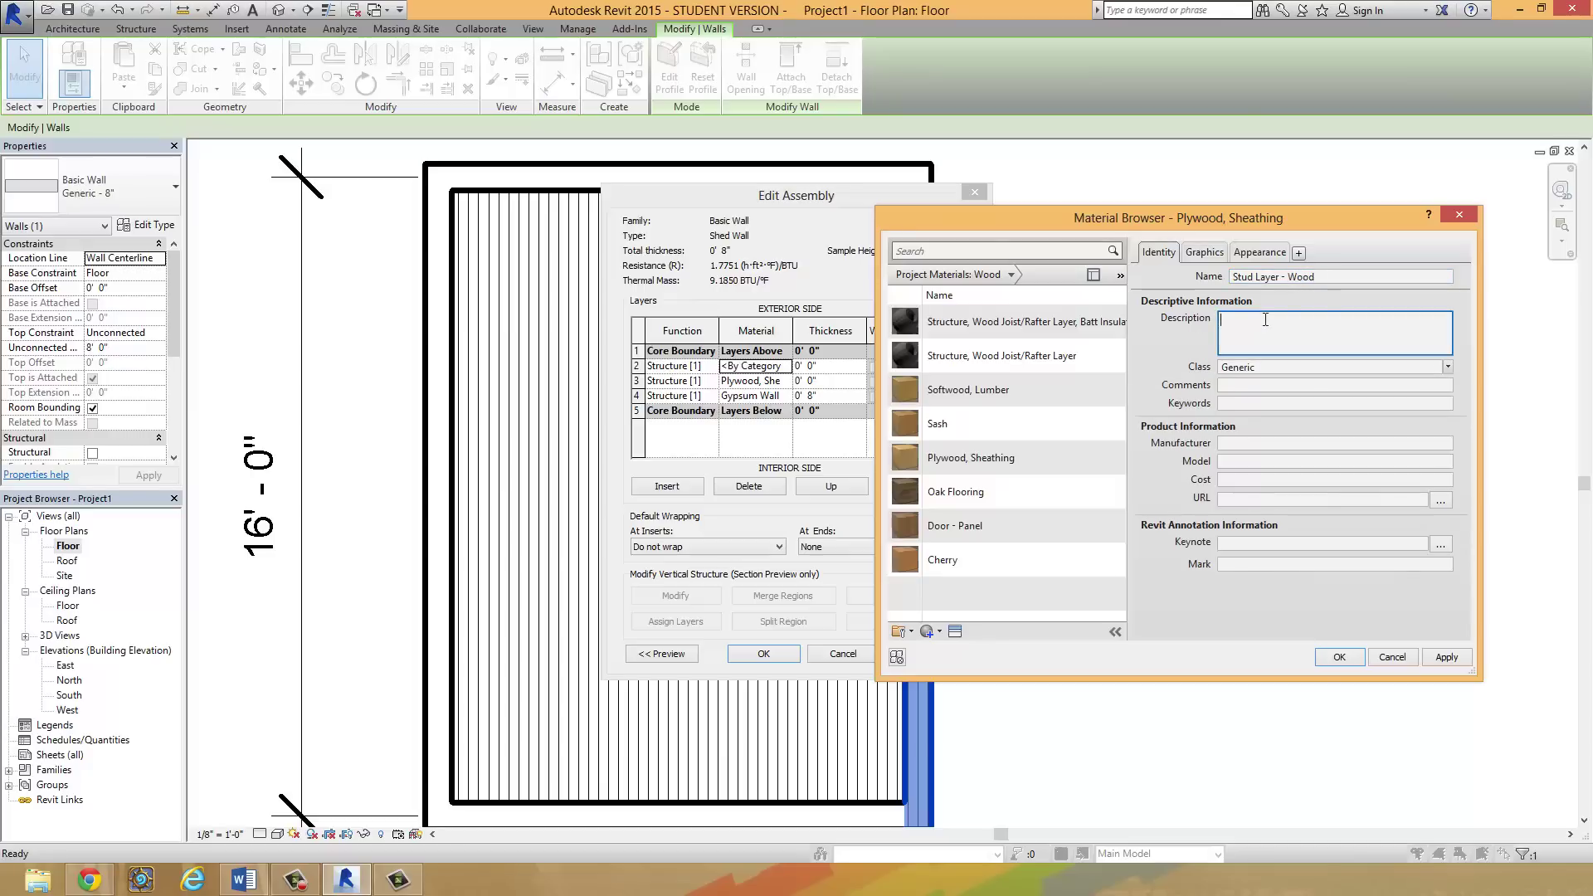
type("Wood for Wall Studs")
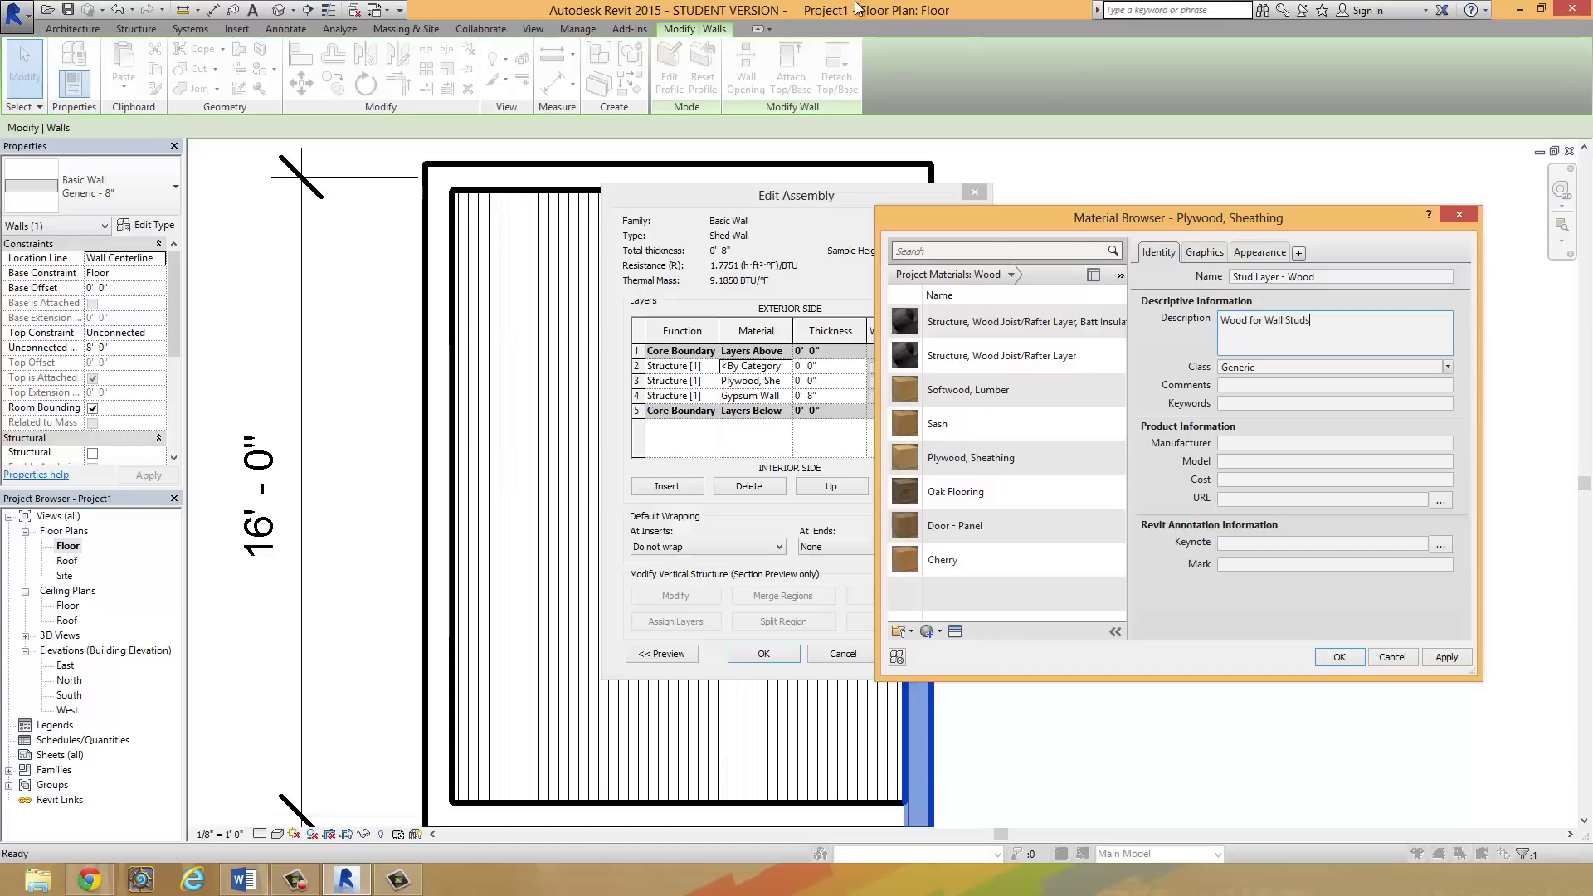
left_click(1211, 282)
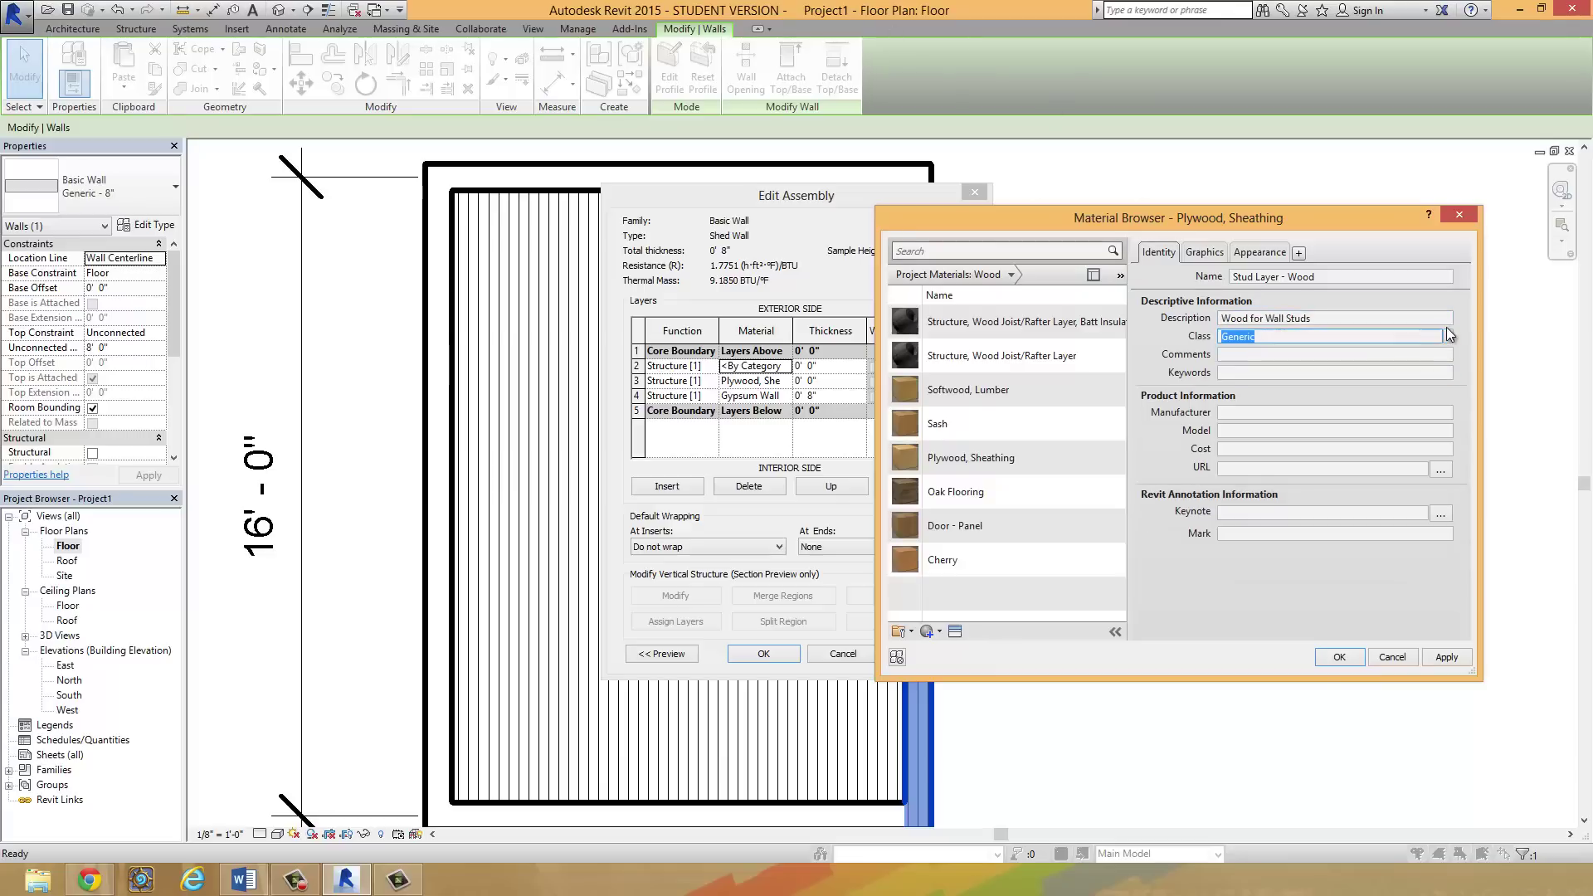
left_click(1447, 336)
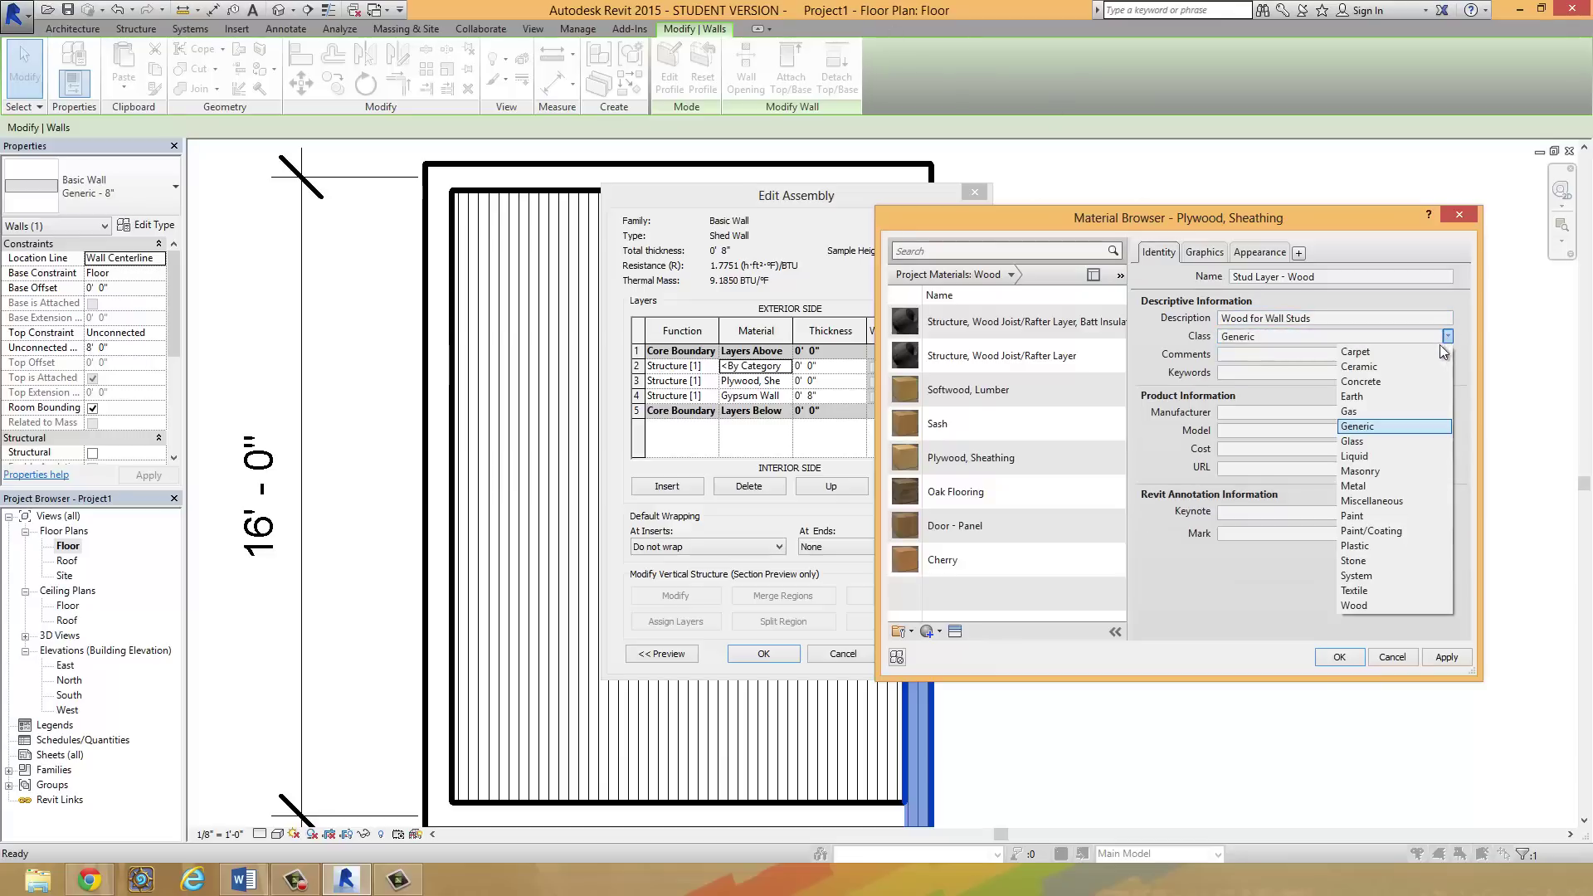
left_click(1355, 605)
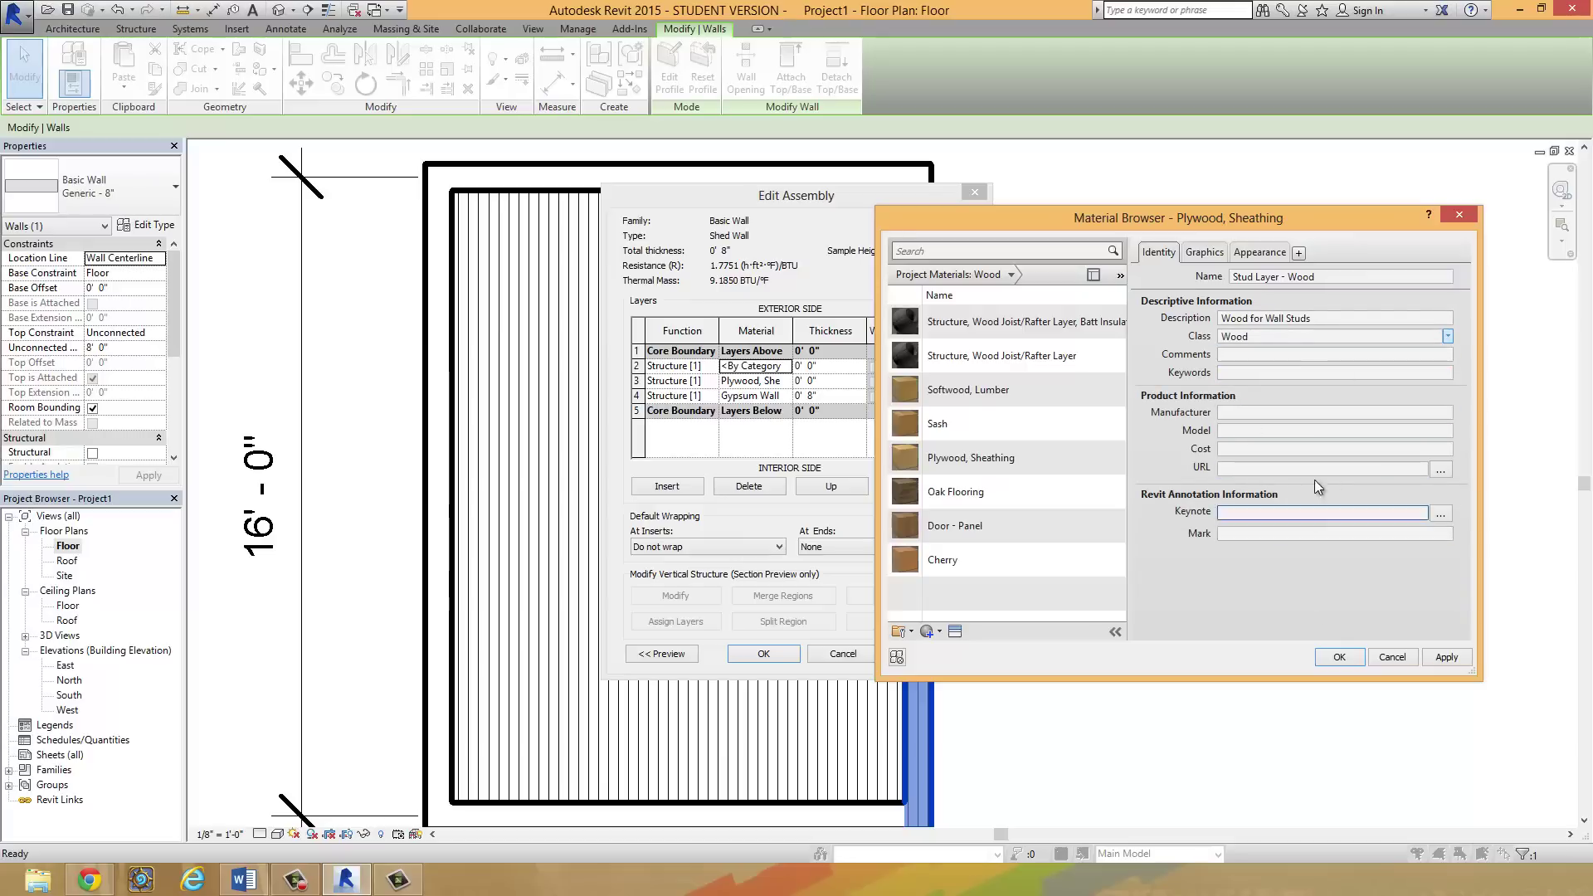
left_click(1439, 657)
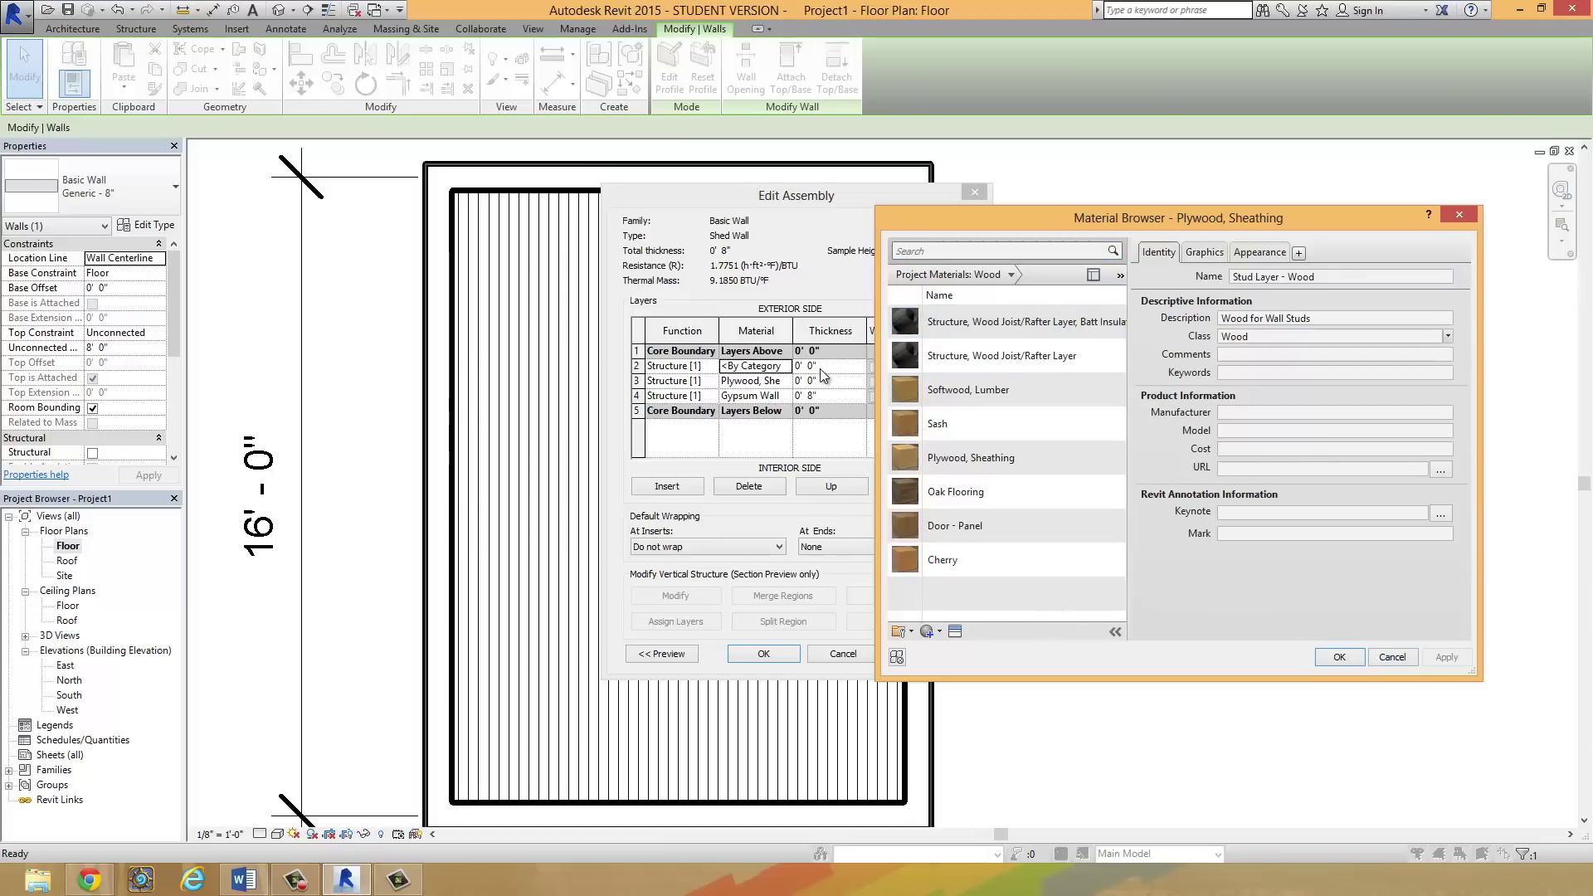
Step: Show all project materials and assign Stud Layer - Wood to the new layer
triple_click(1272, 276)
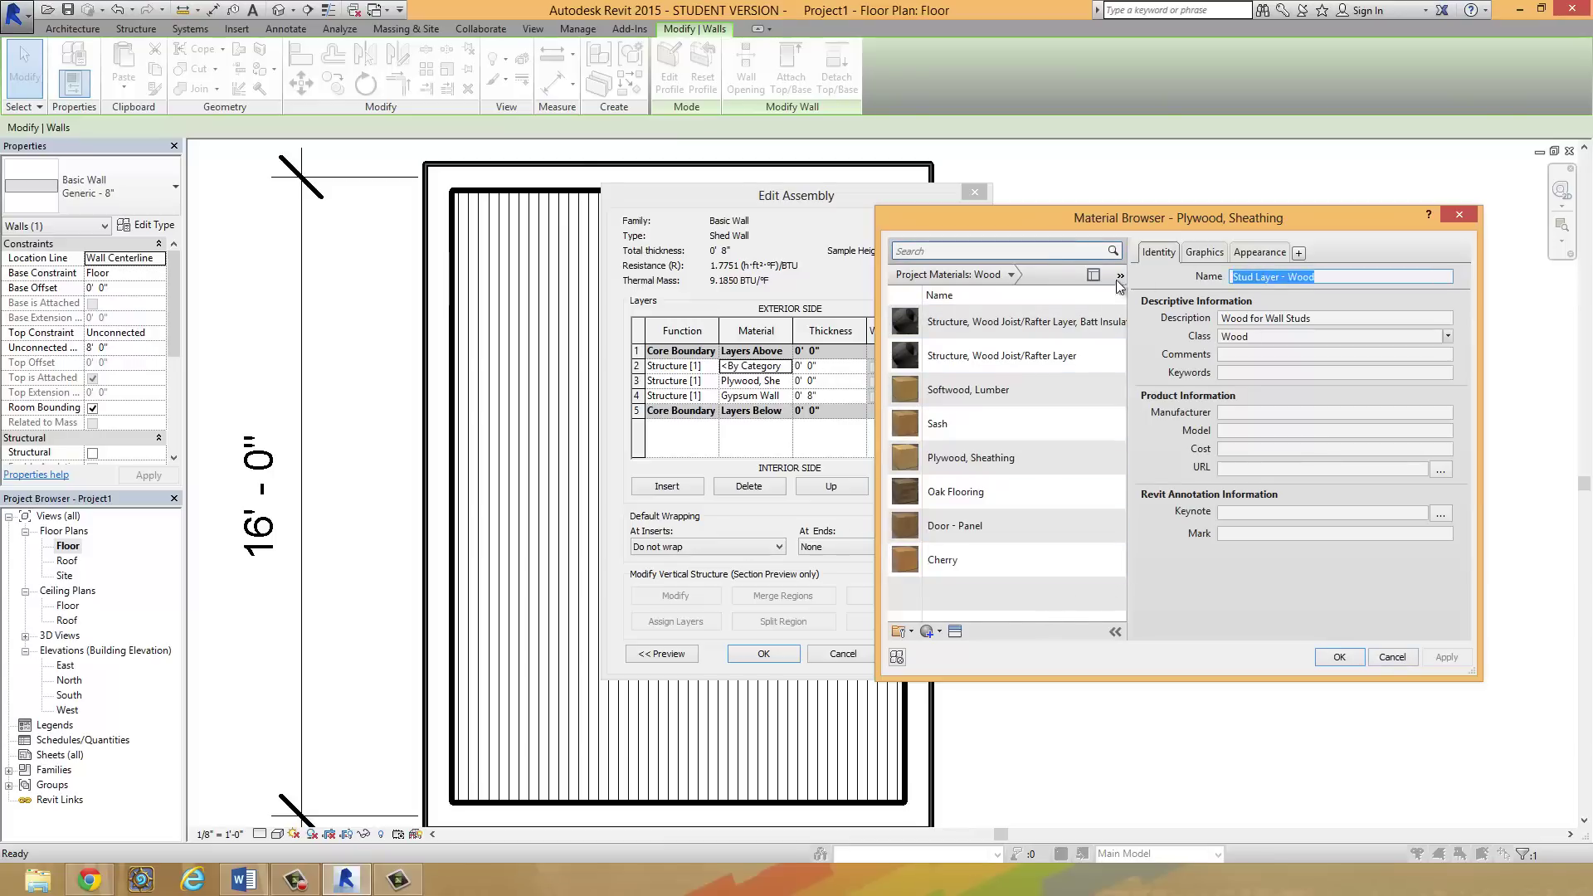
left_click(1257, 319)
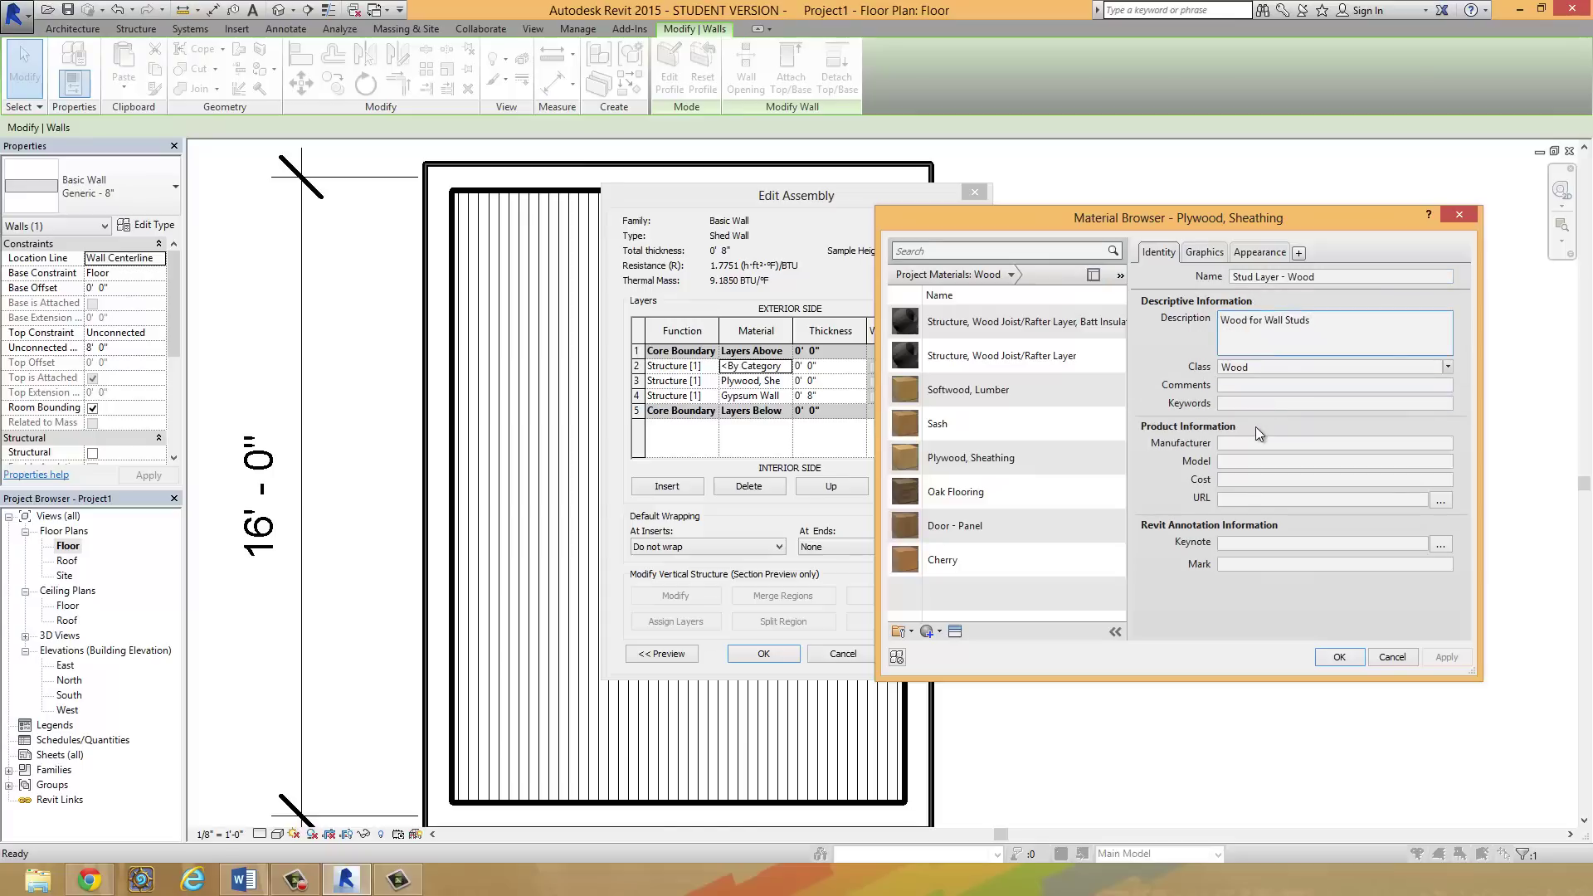
left_click(1047, 487)
left_click(1034, 461)
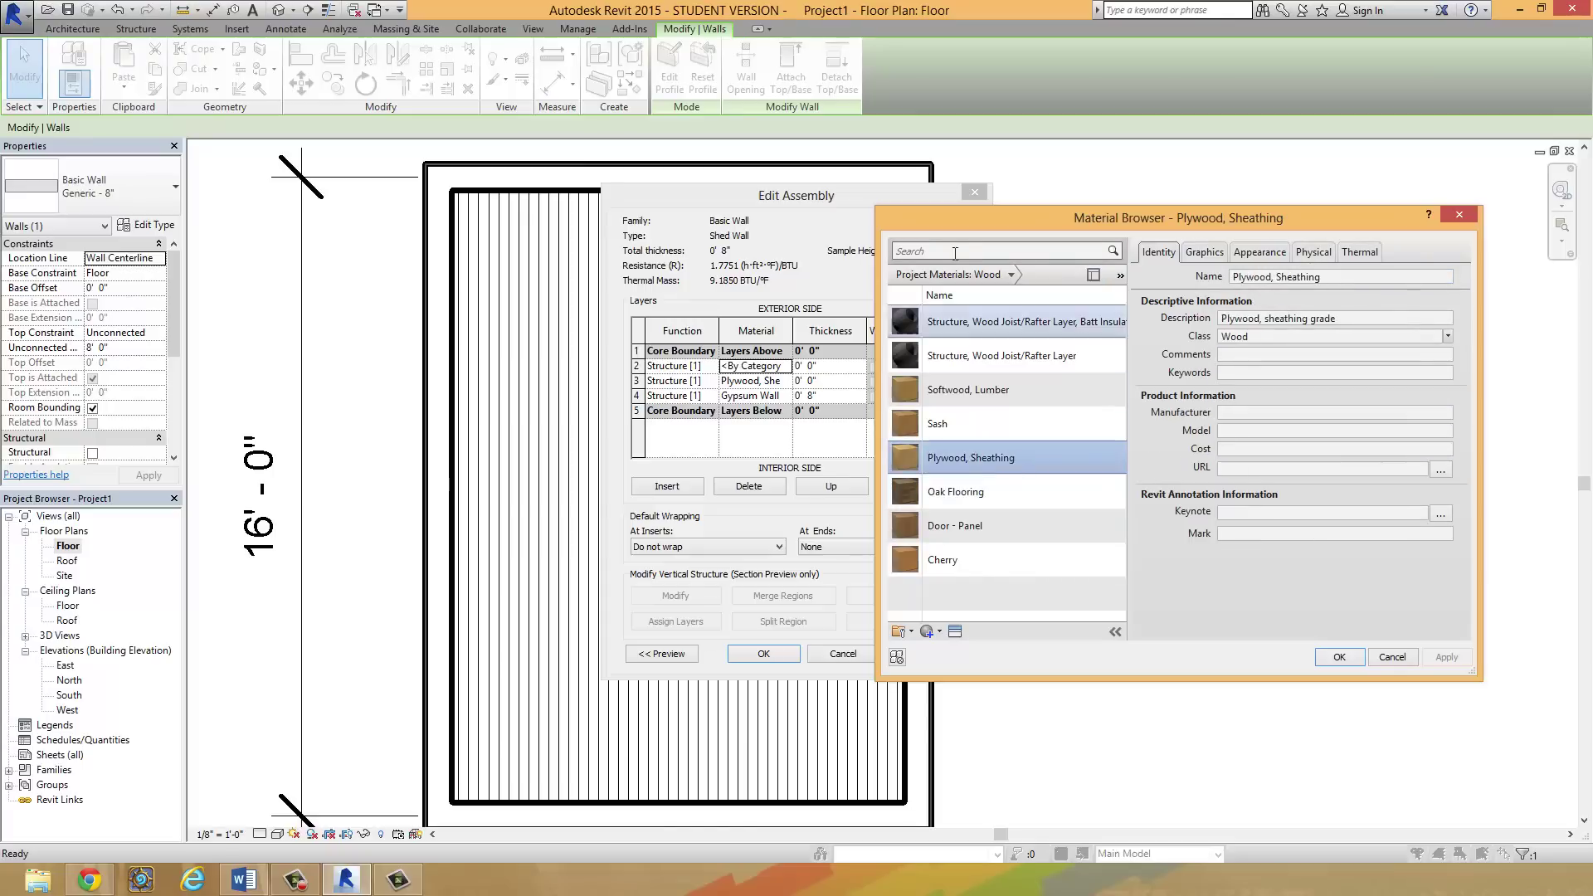
left_click(1009, 277)
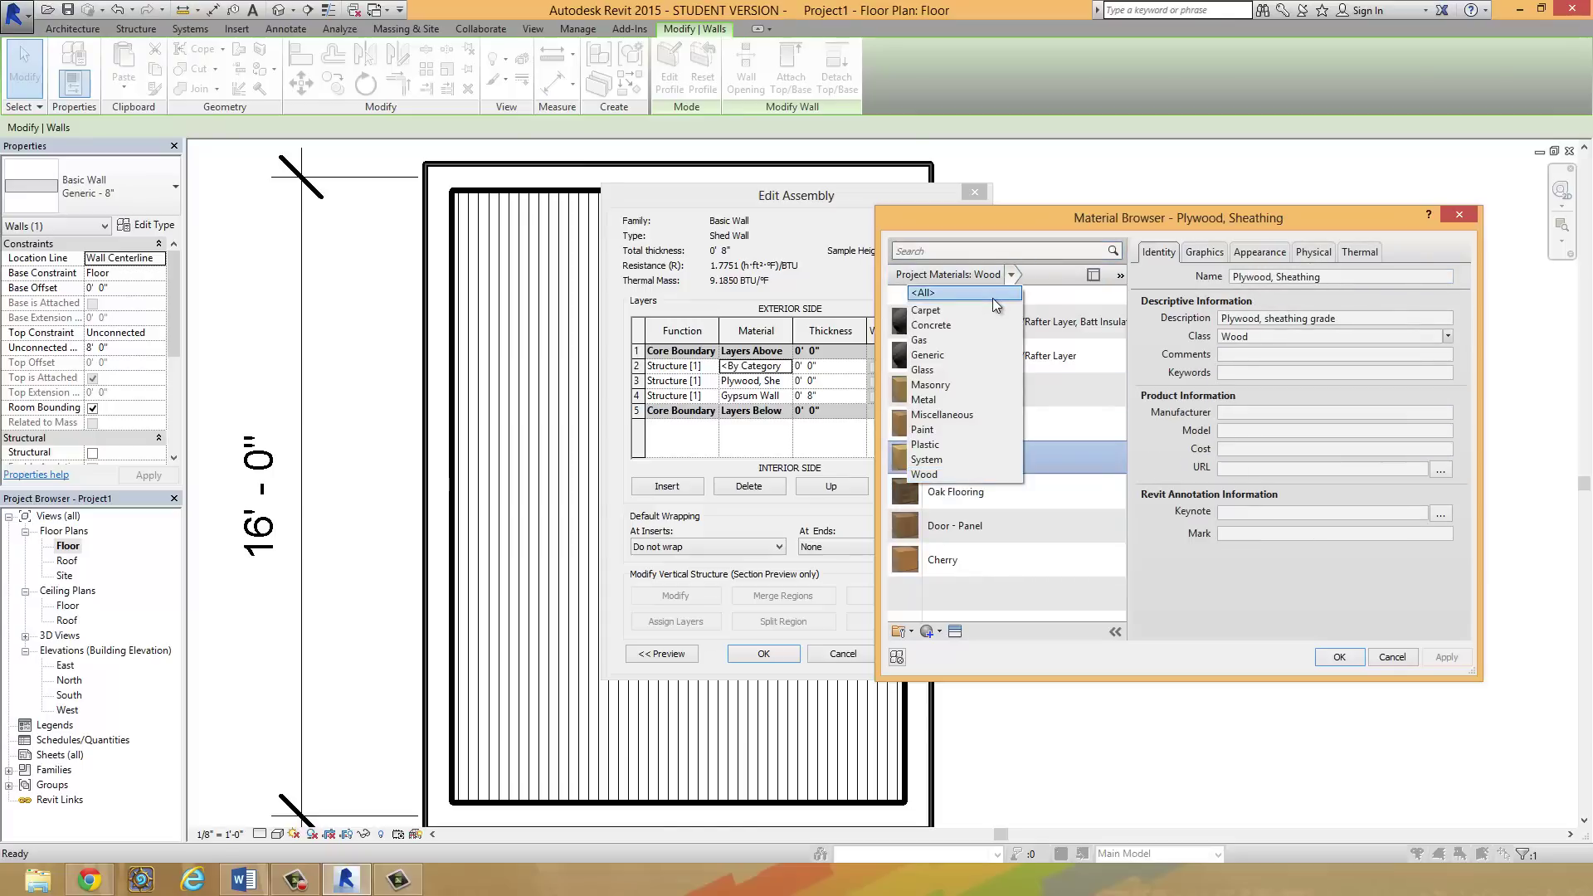
left_click(994, 293)
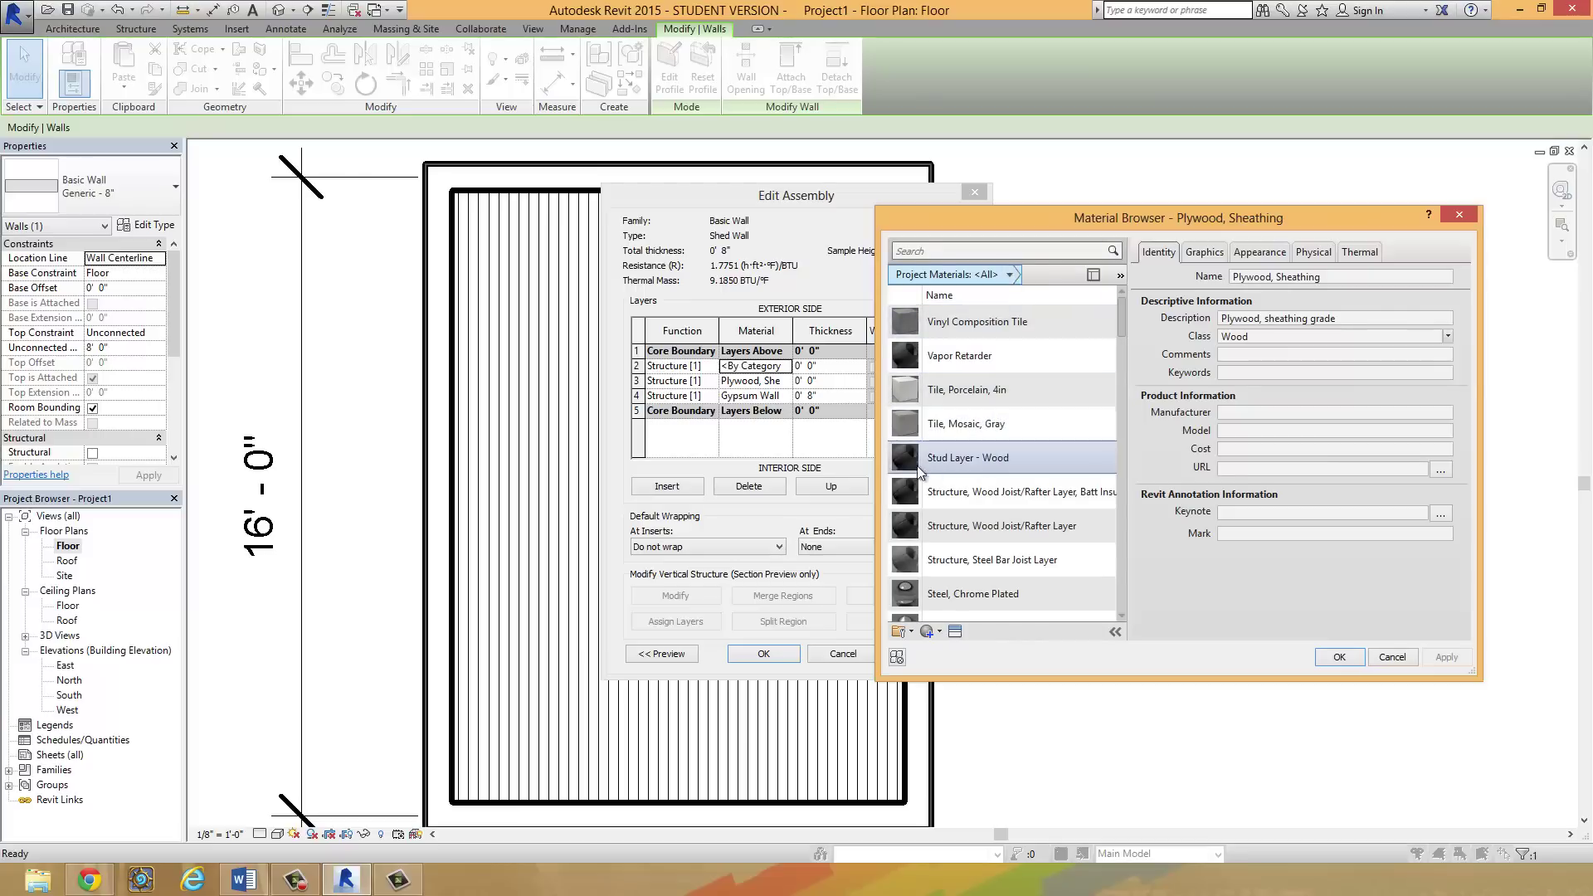
left_click(972, 464)
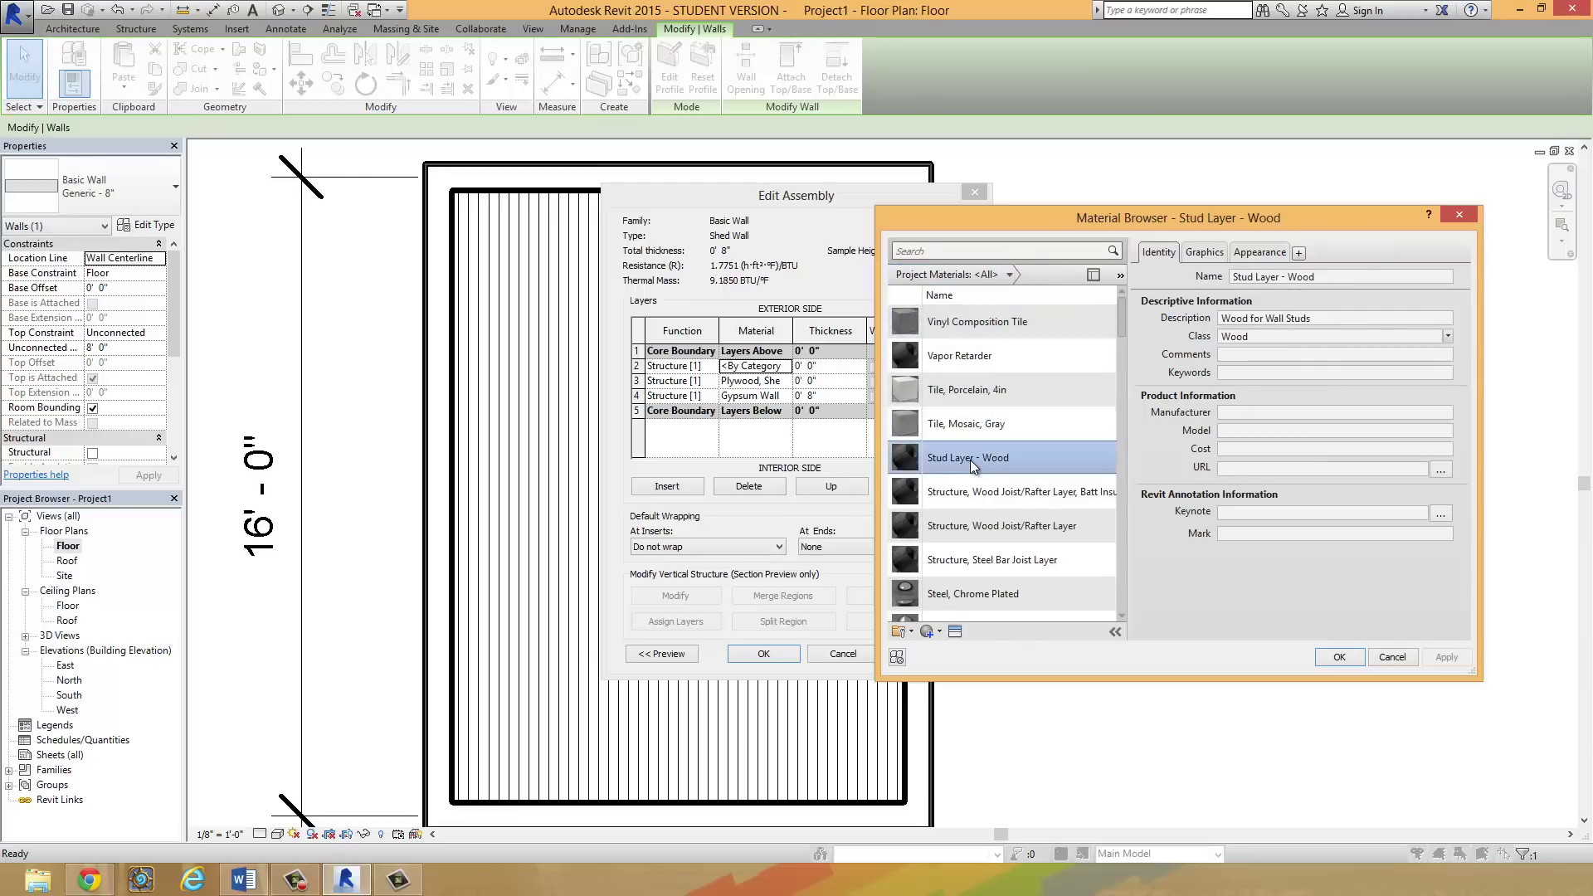
double_click(970, 461)
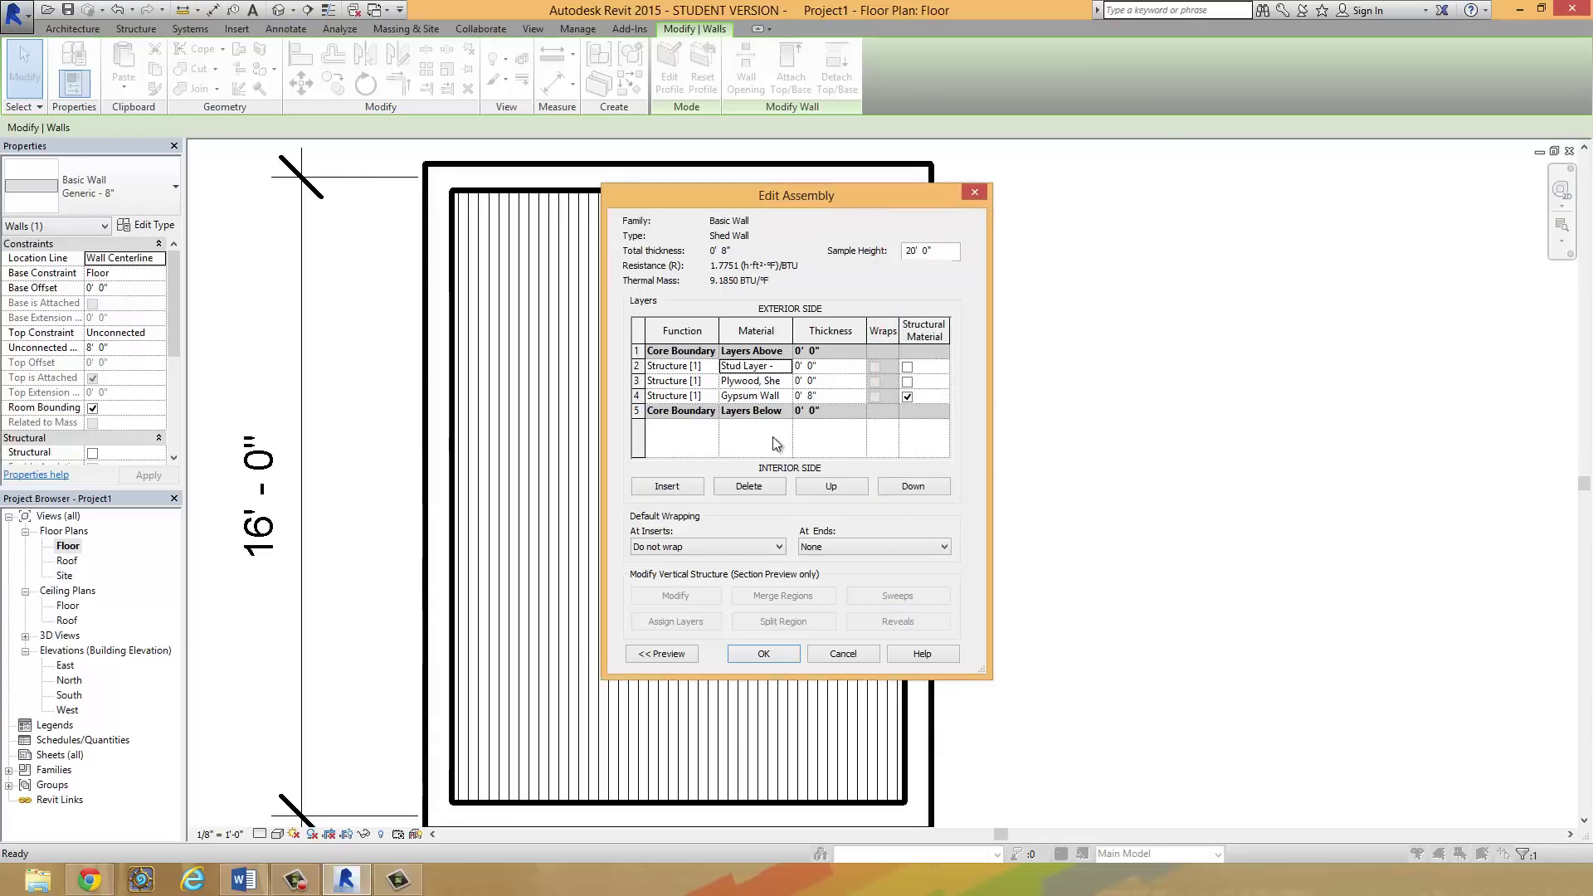
Step: Insert another blank layer above and open its Material Browser
left_click(669, 486)
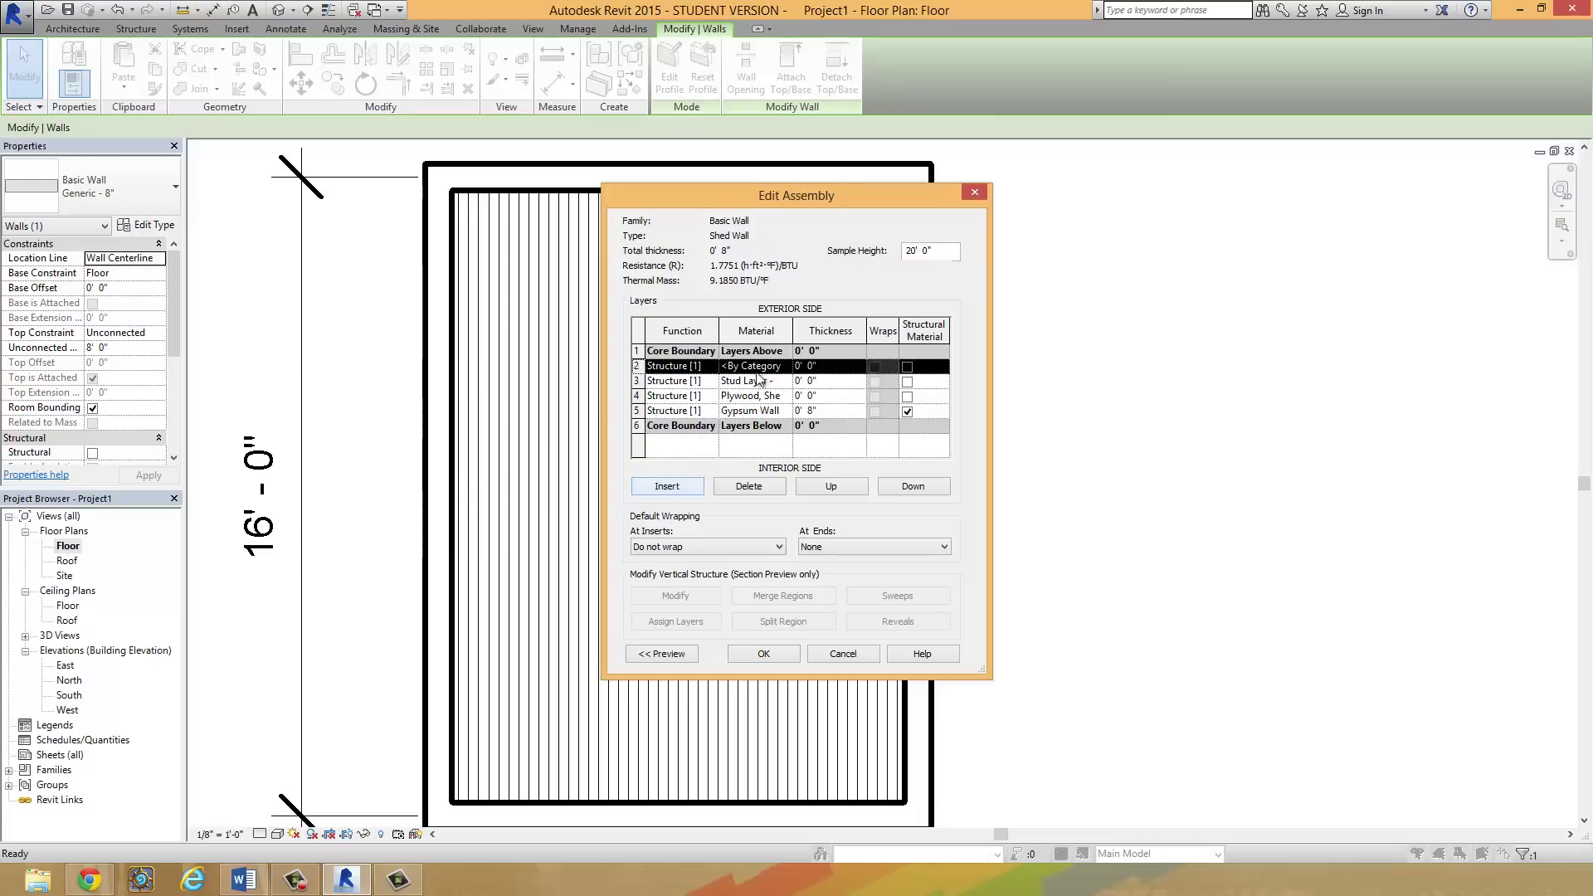
left_click(773, 366)
left_click(792, 366)
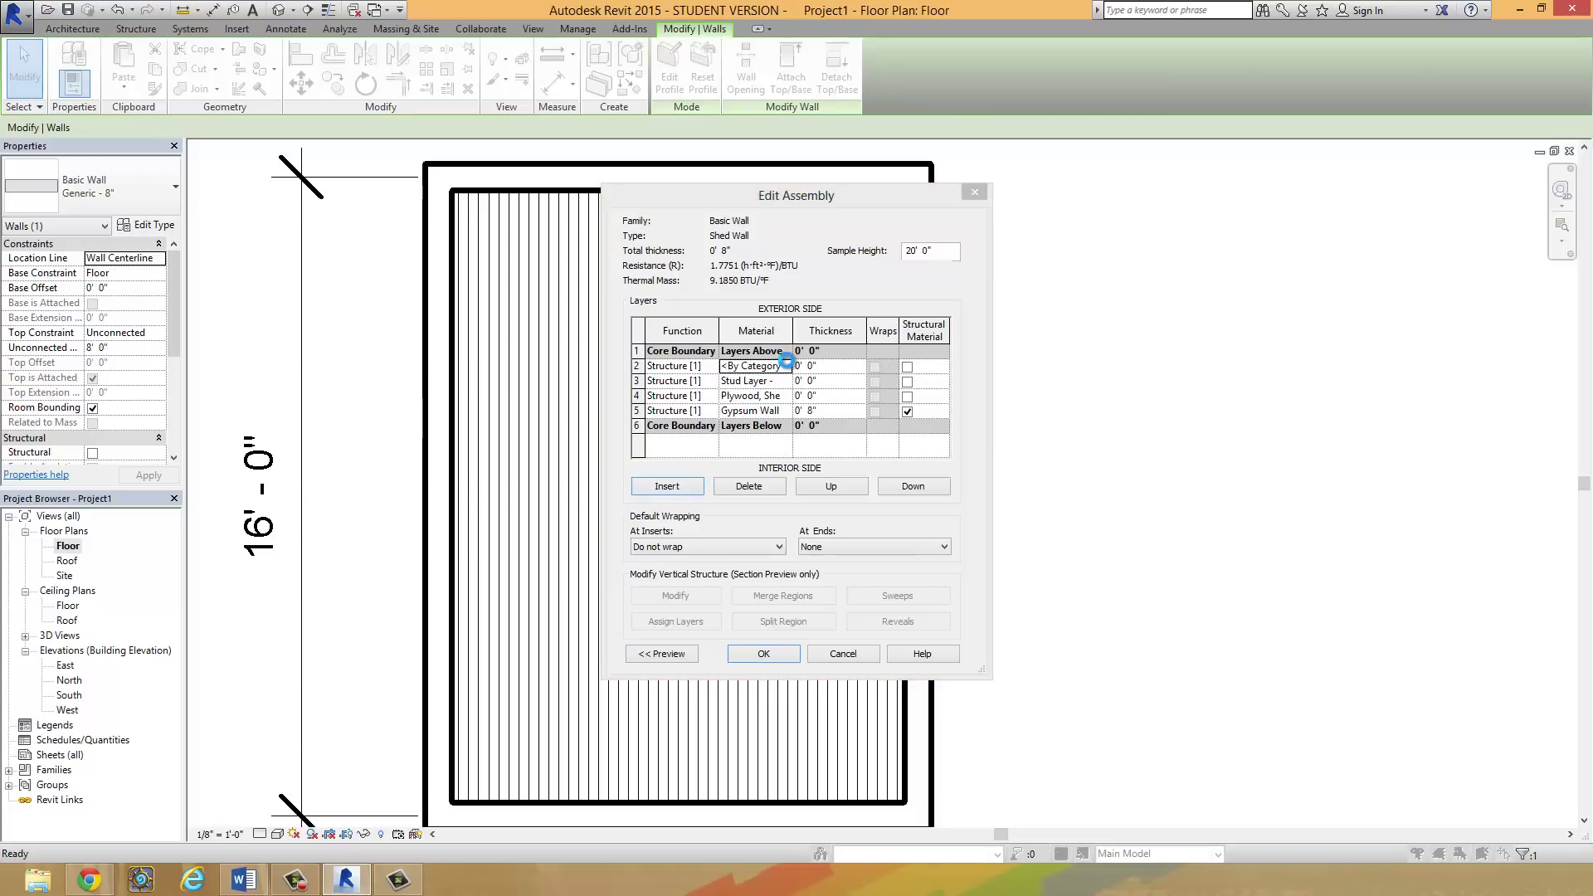
scroll(1031, 500, "down", 5)
scroll(1028, 506, "up", 5)
scroll(1027, 511, "down", 1)
Step: Create a Wood-class 'Clapboard' material described 'Interior clapboard for walls.' and apply it
left_click(935, 632)
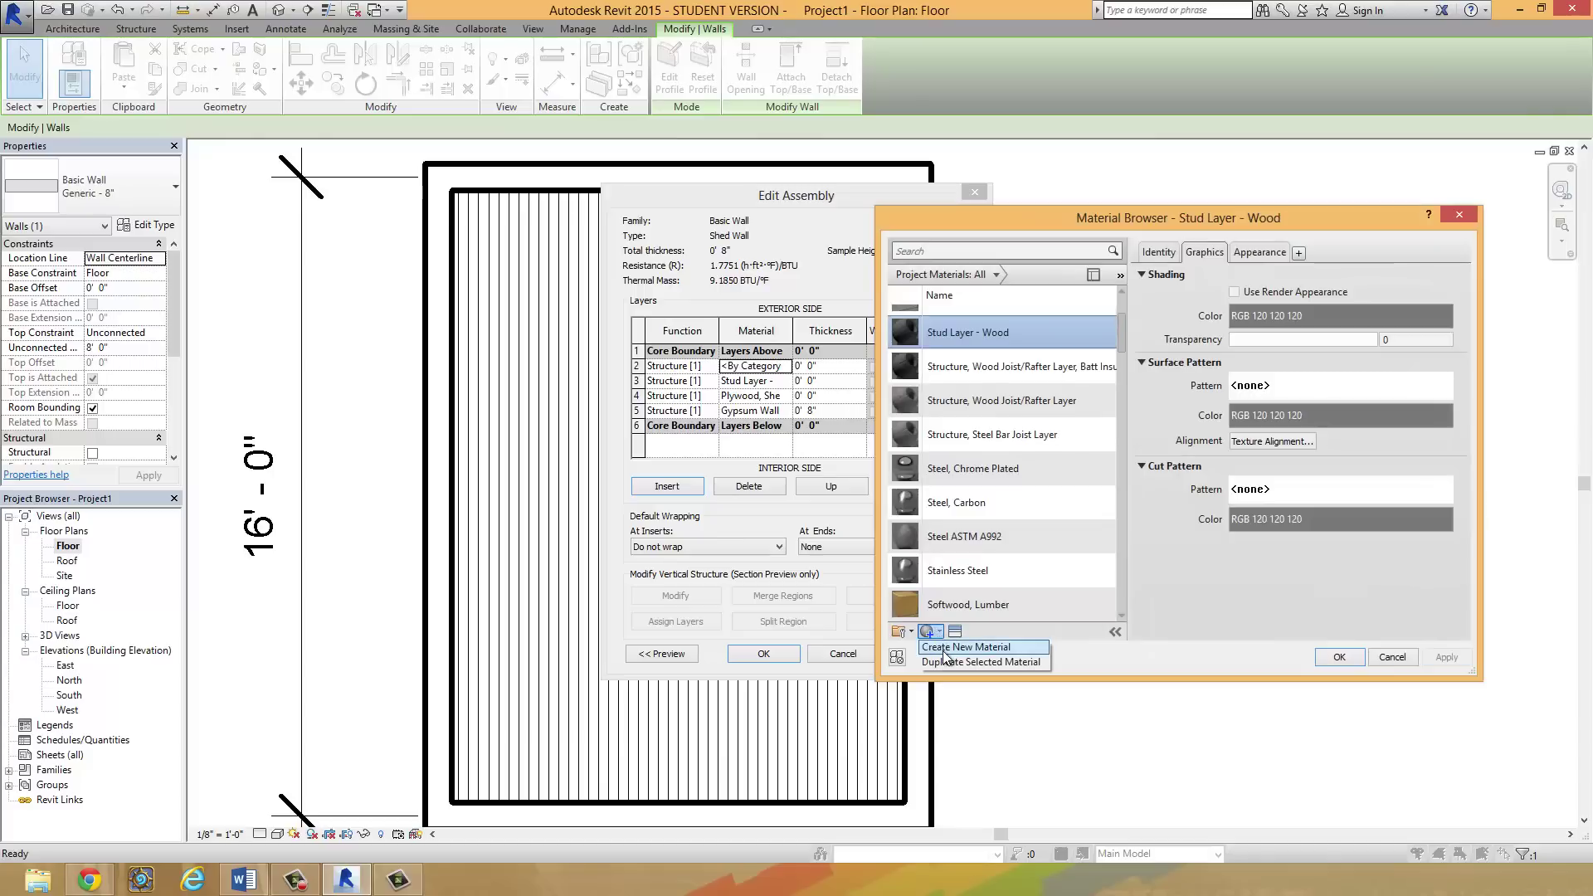
left_click(975, 649)
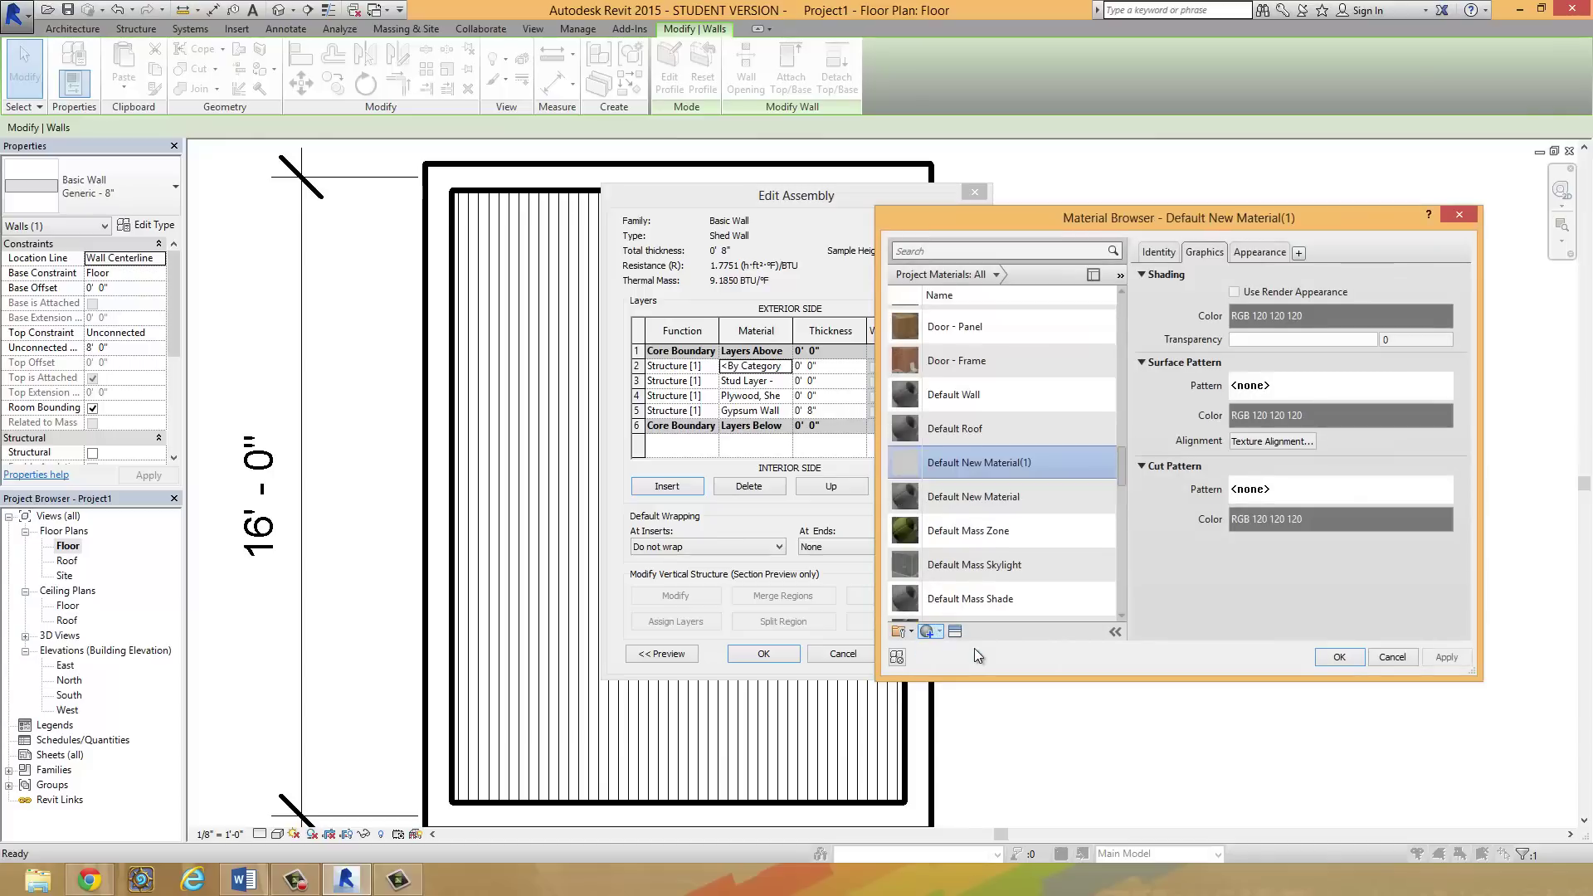
left_click(1164, 260)
left_click_drag(1232, 276, 1377, 277)
type("Clapboard")
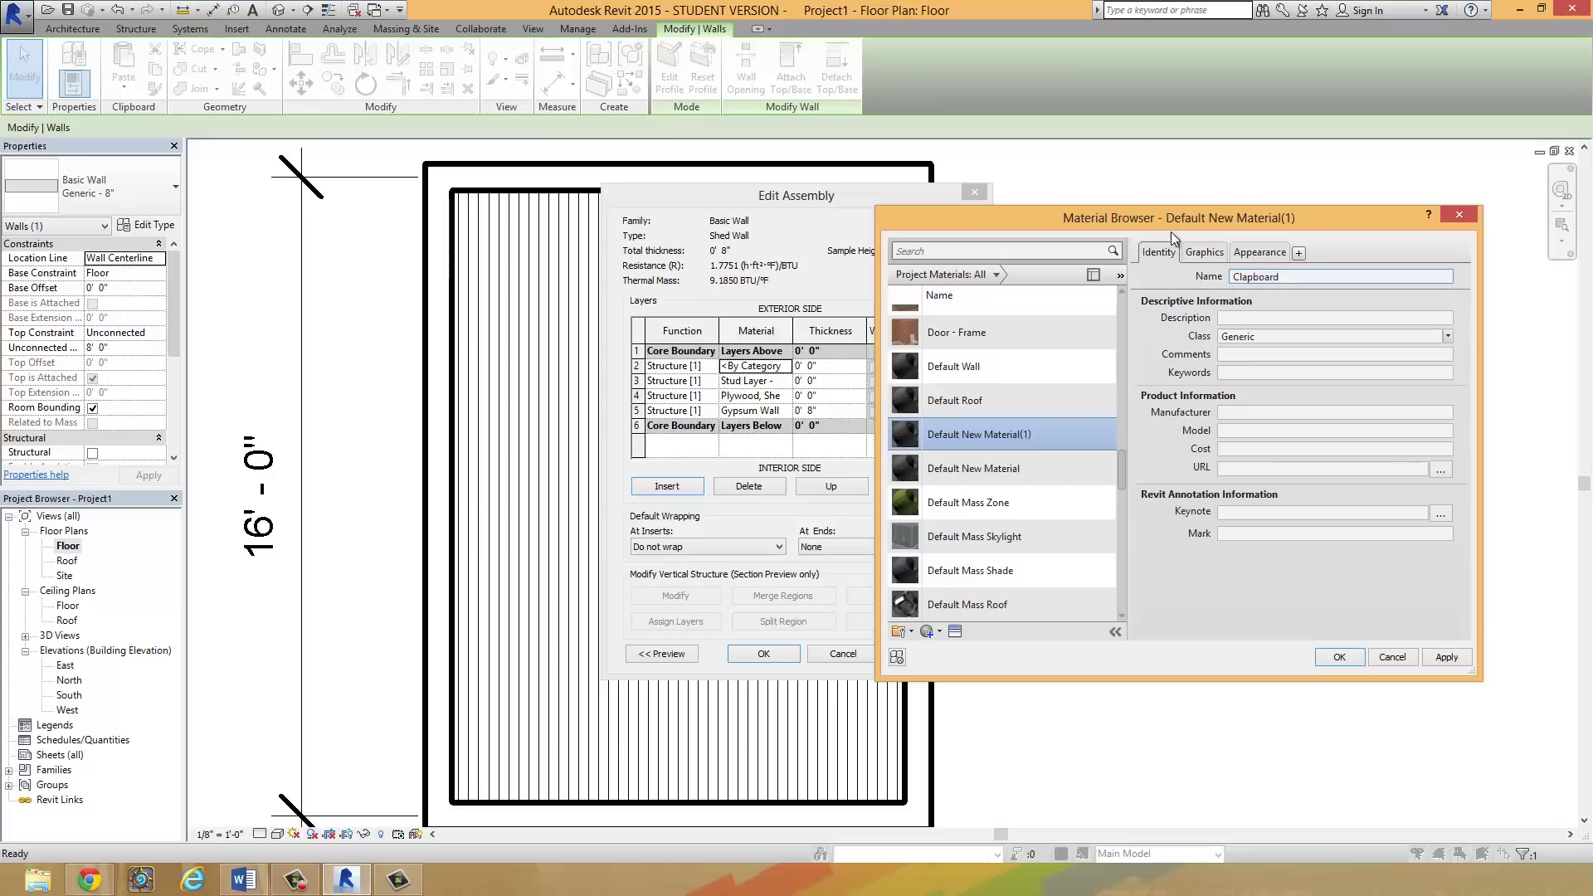
left_click(1262, 318)
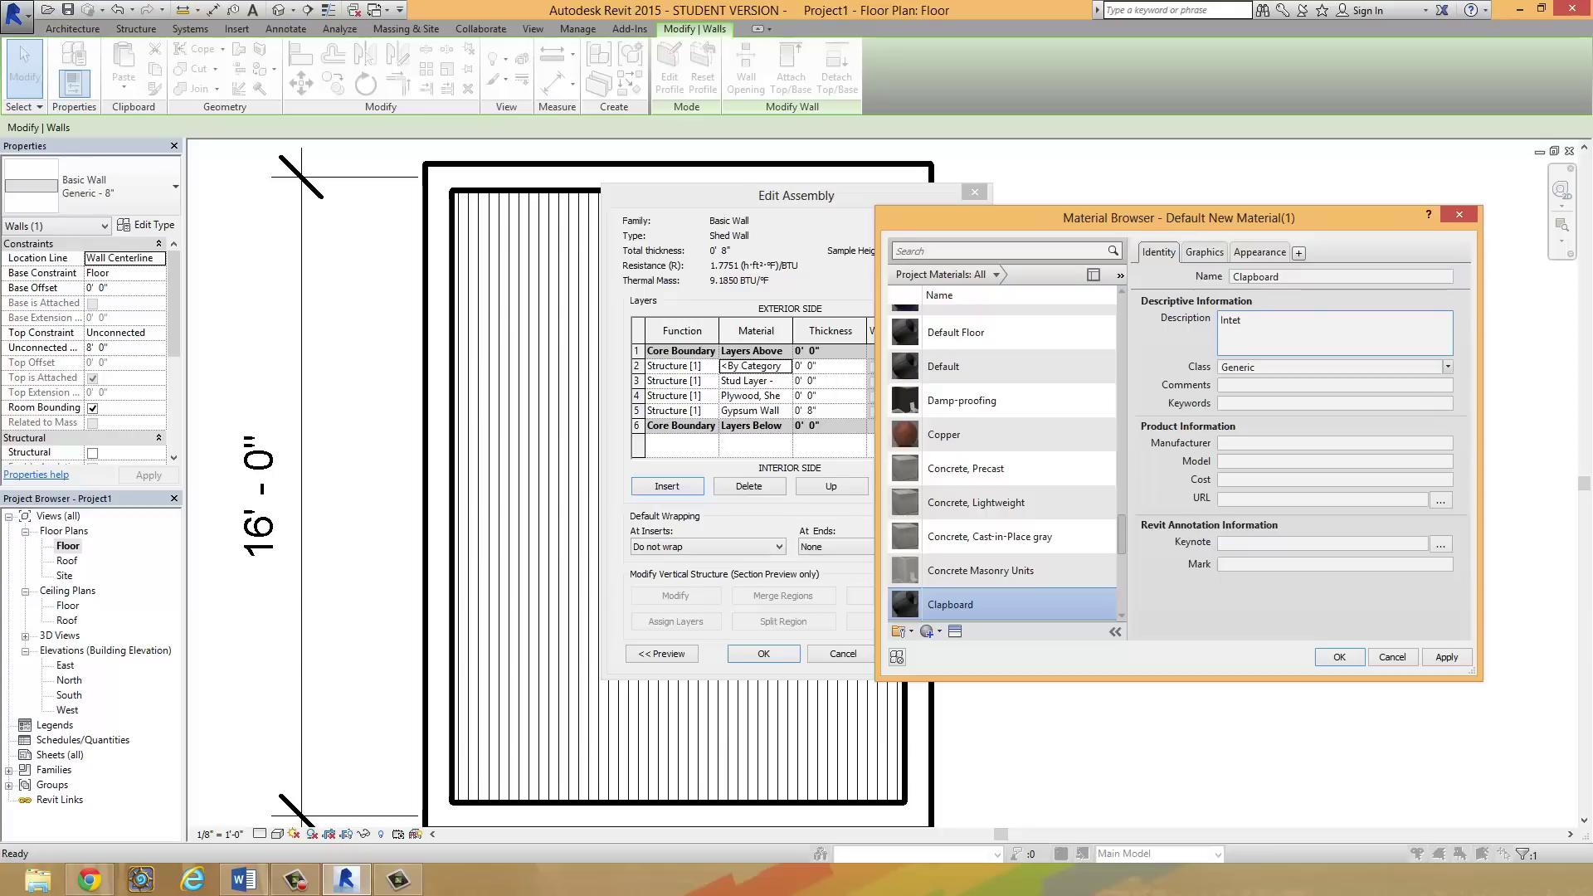
type("or clapboard for walls.")
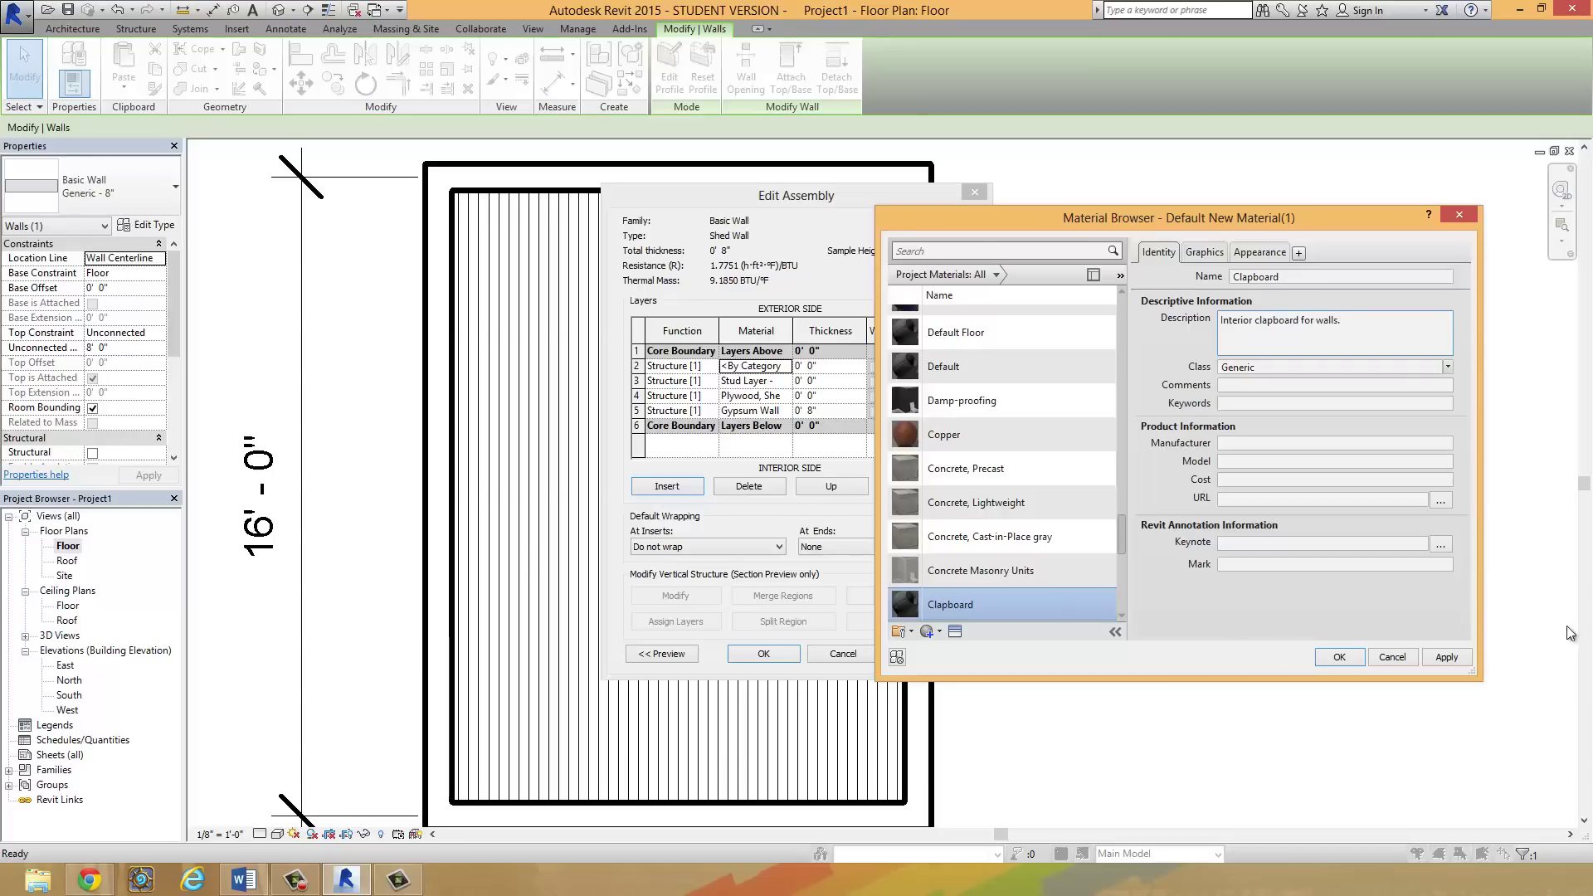
left_click(1402, 367)
left_click(1445, 339)
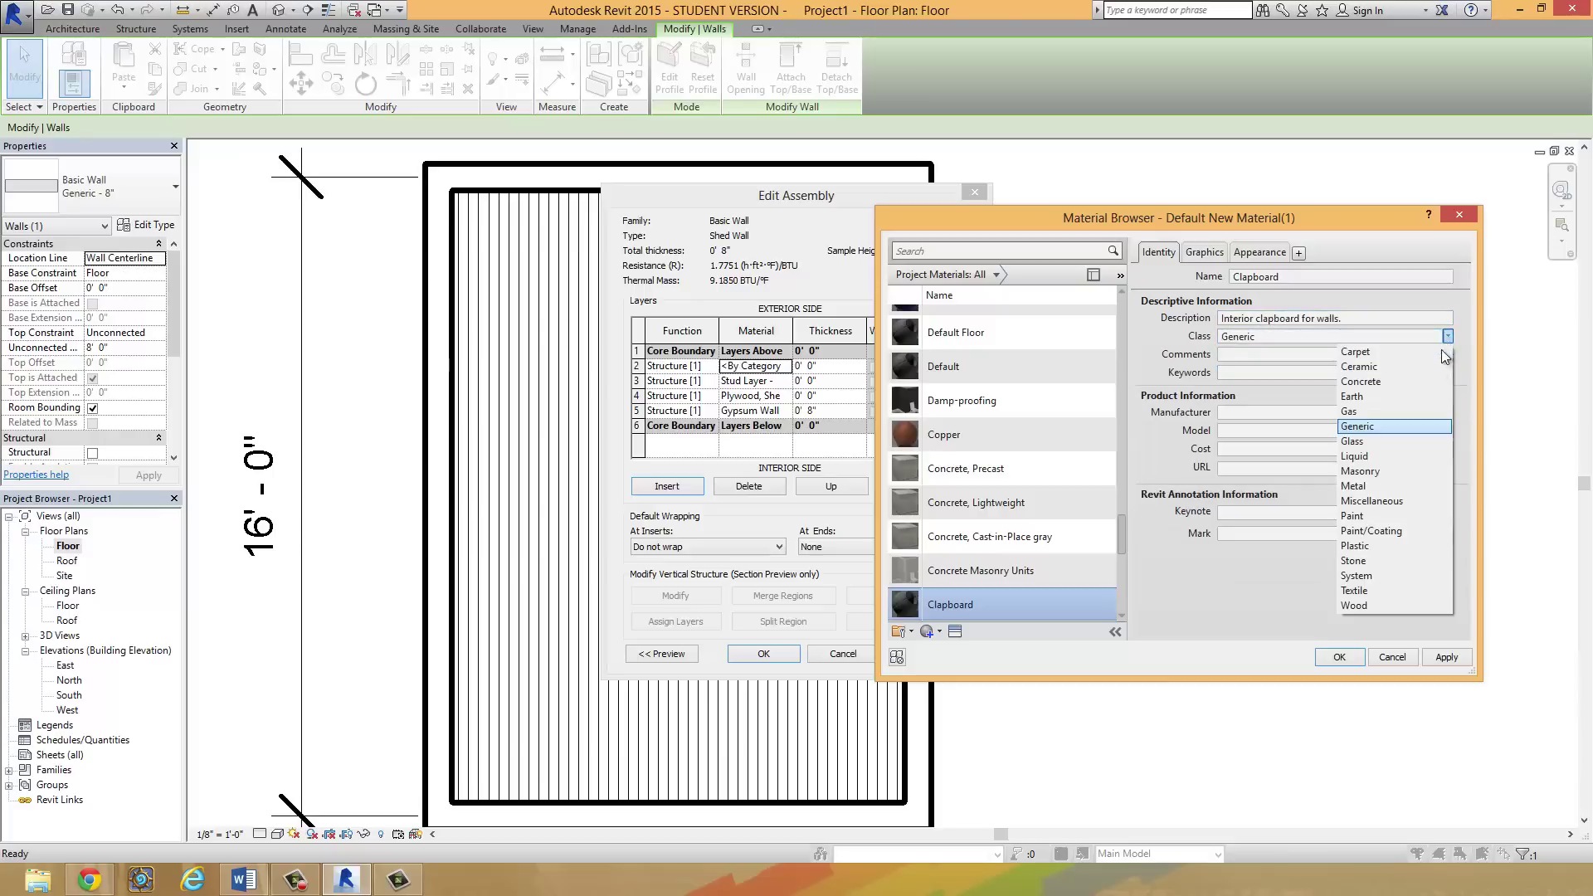
left_click(1370, 607)
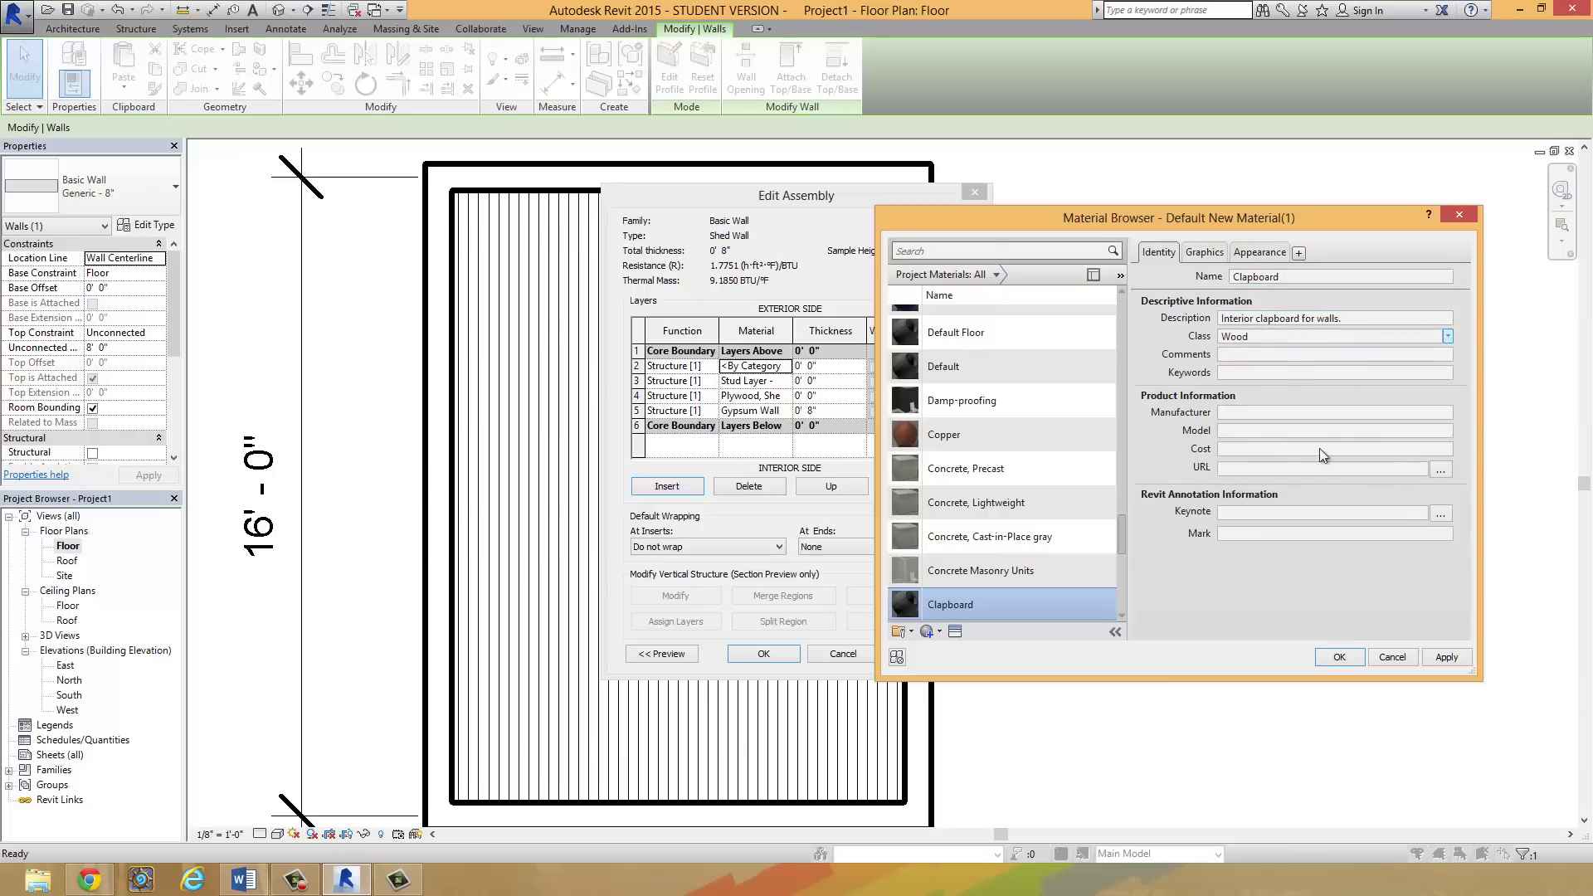
left_click(1297, 278)
left_click(1298, 277)
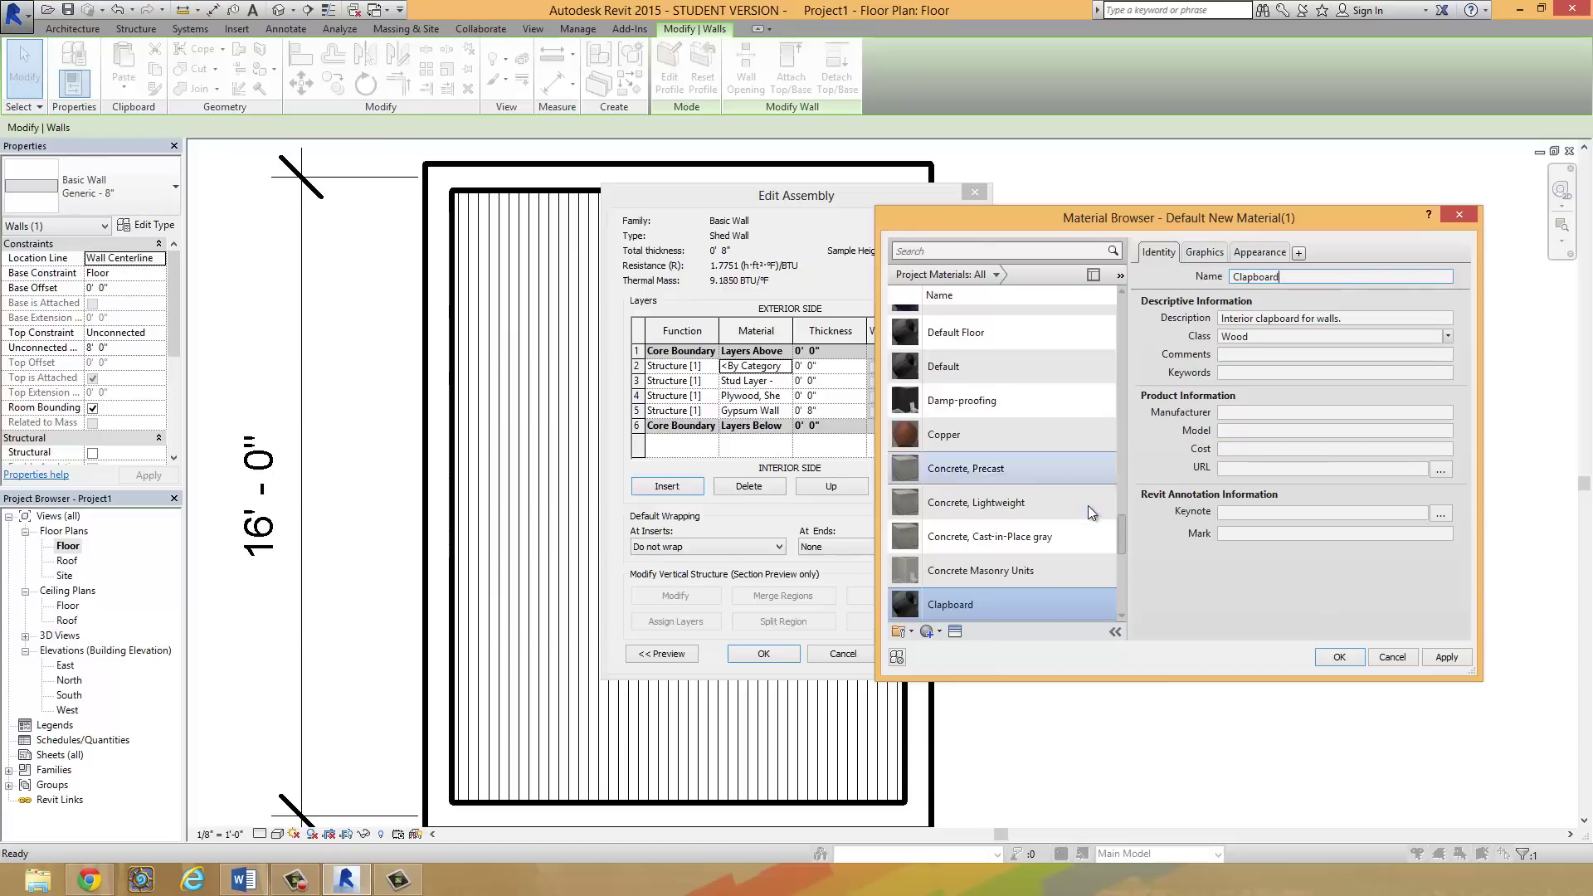
left_click(1442, 659)
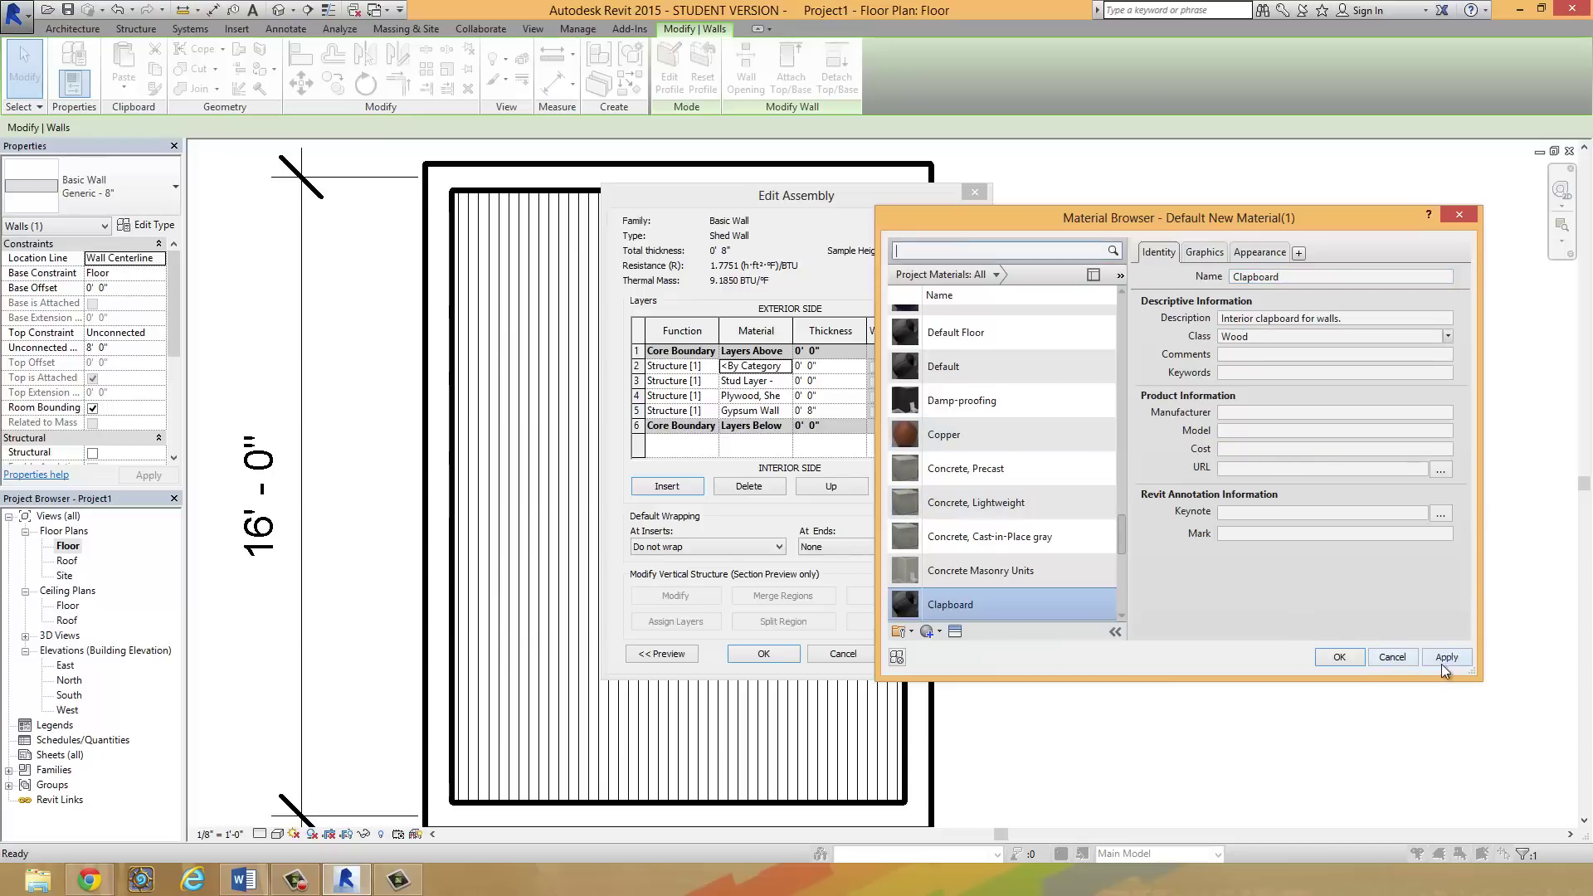
Step: Assign Clapboard to layer 2 as Finish 1 [4] and move it outside the core
double_click(934, 601)
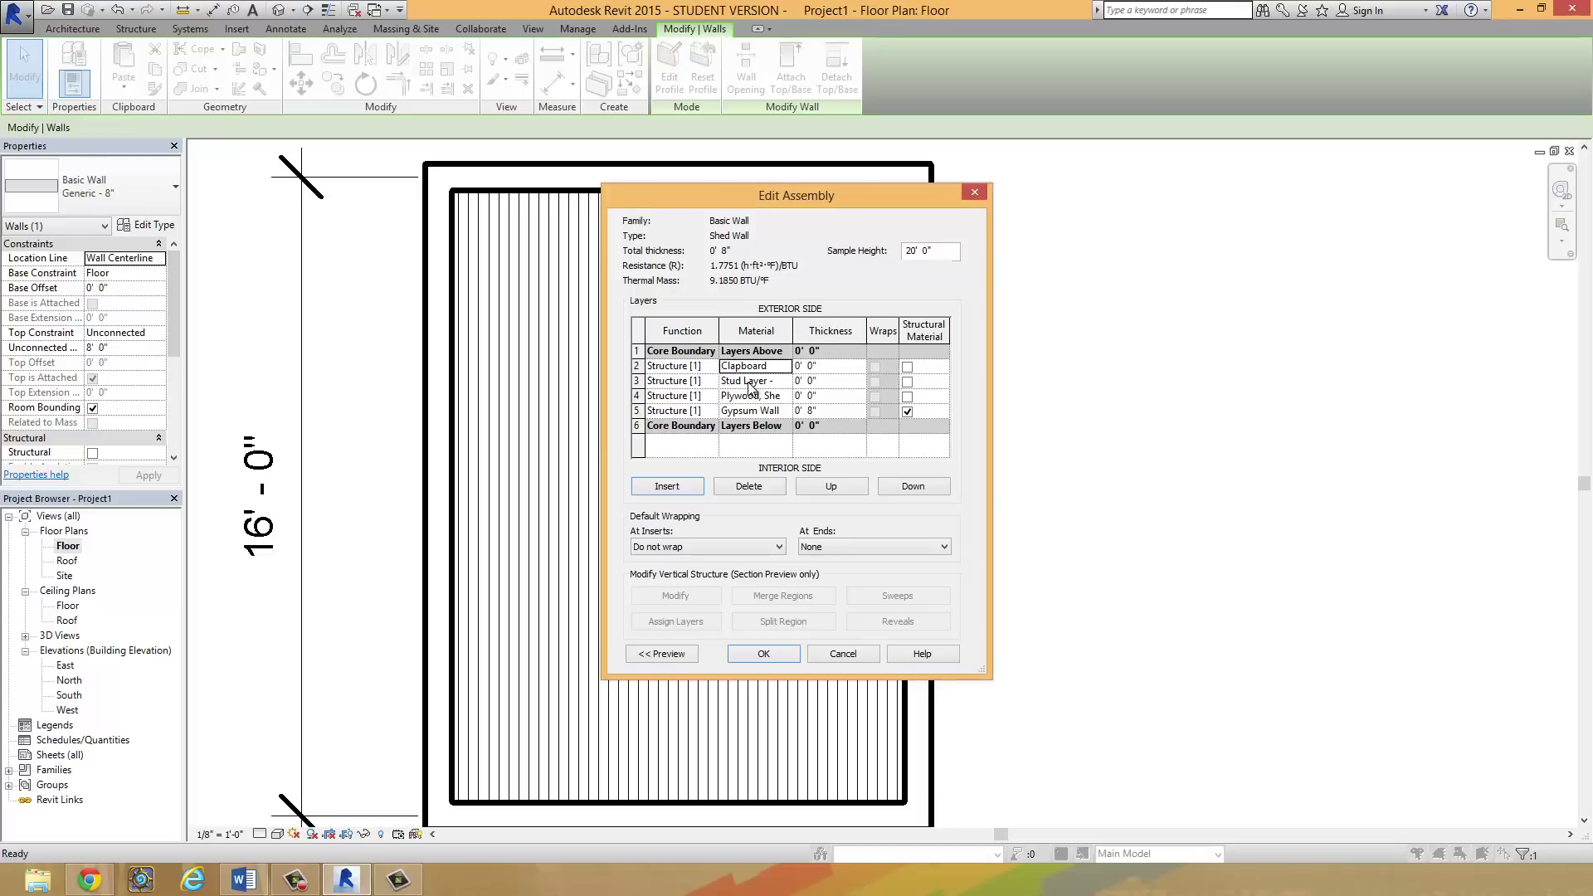
left_click(706, 371)
left_click(711, 367)
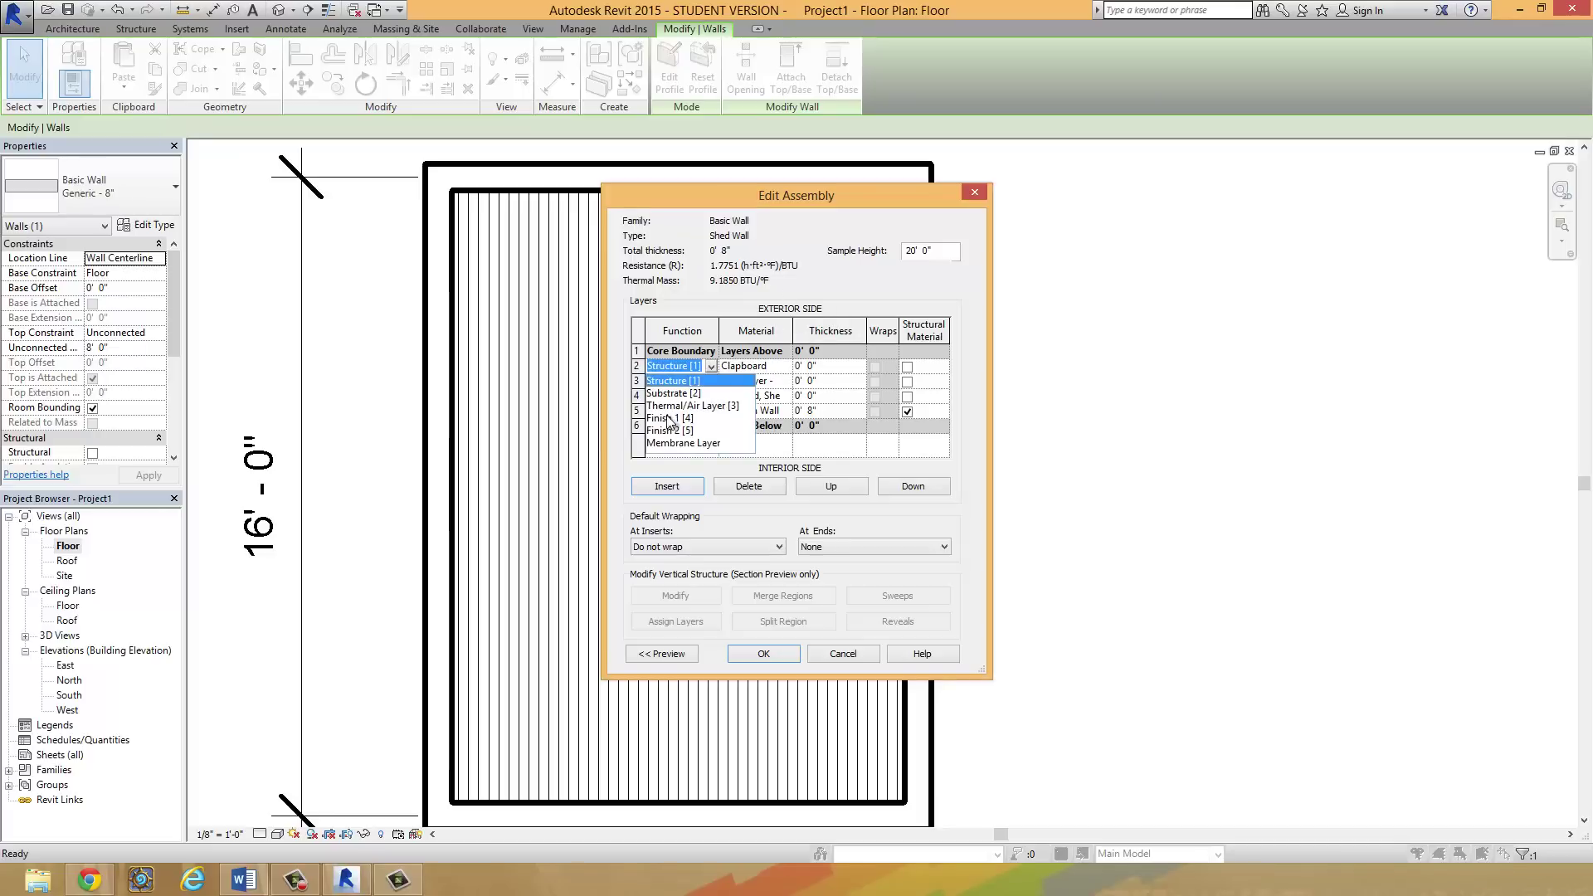
left_click(678, 418)
left_click(741, 365)
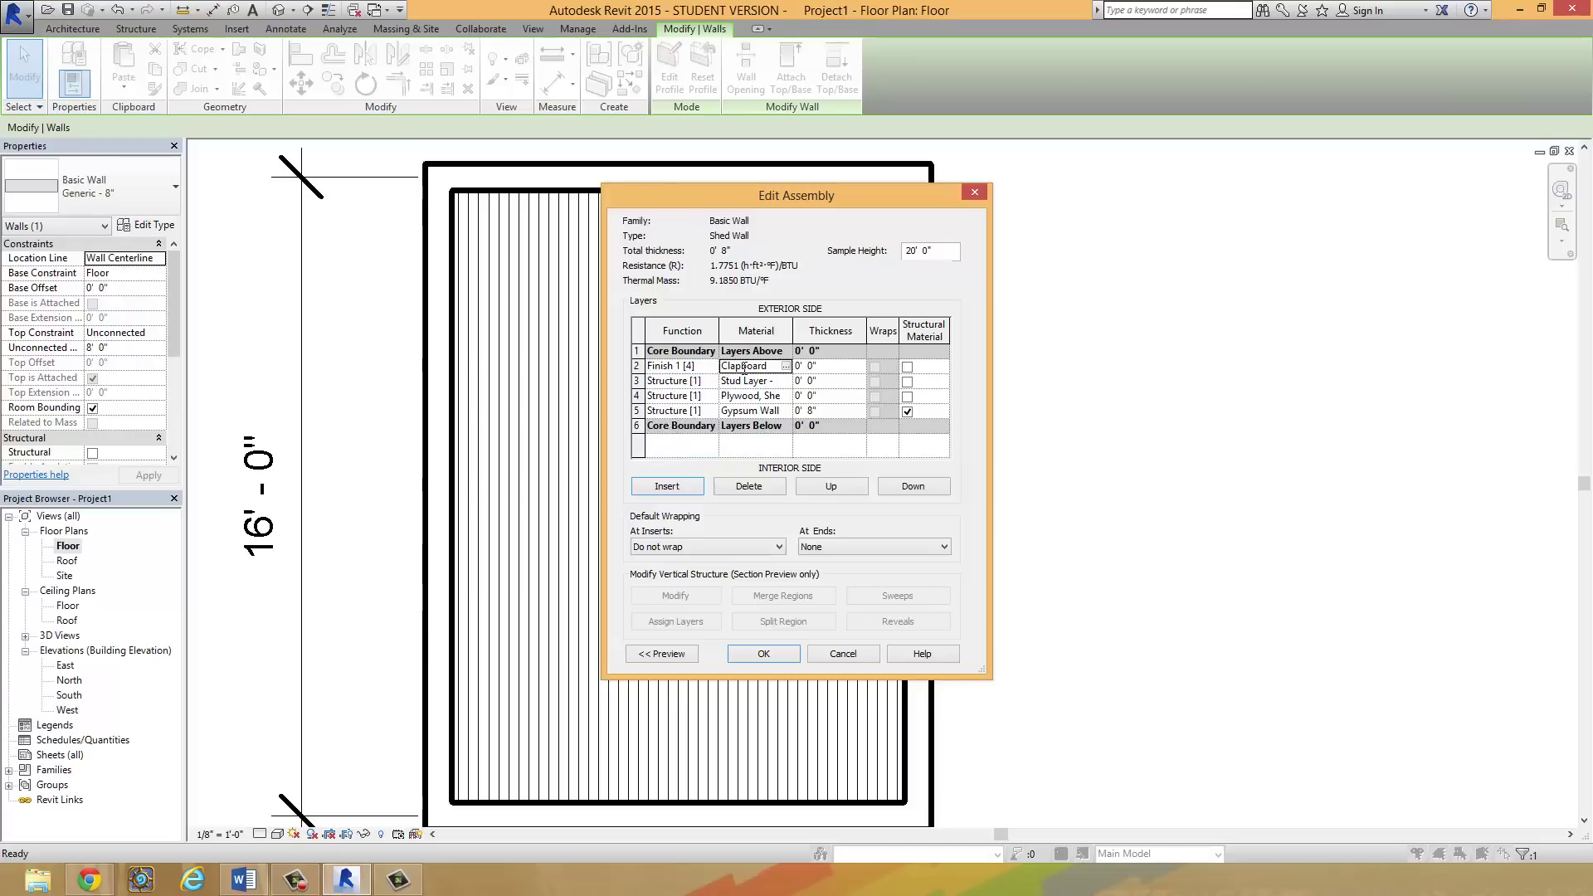
left_click(674, 366)
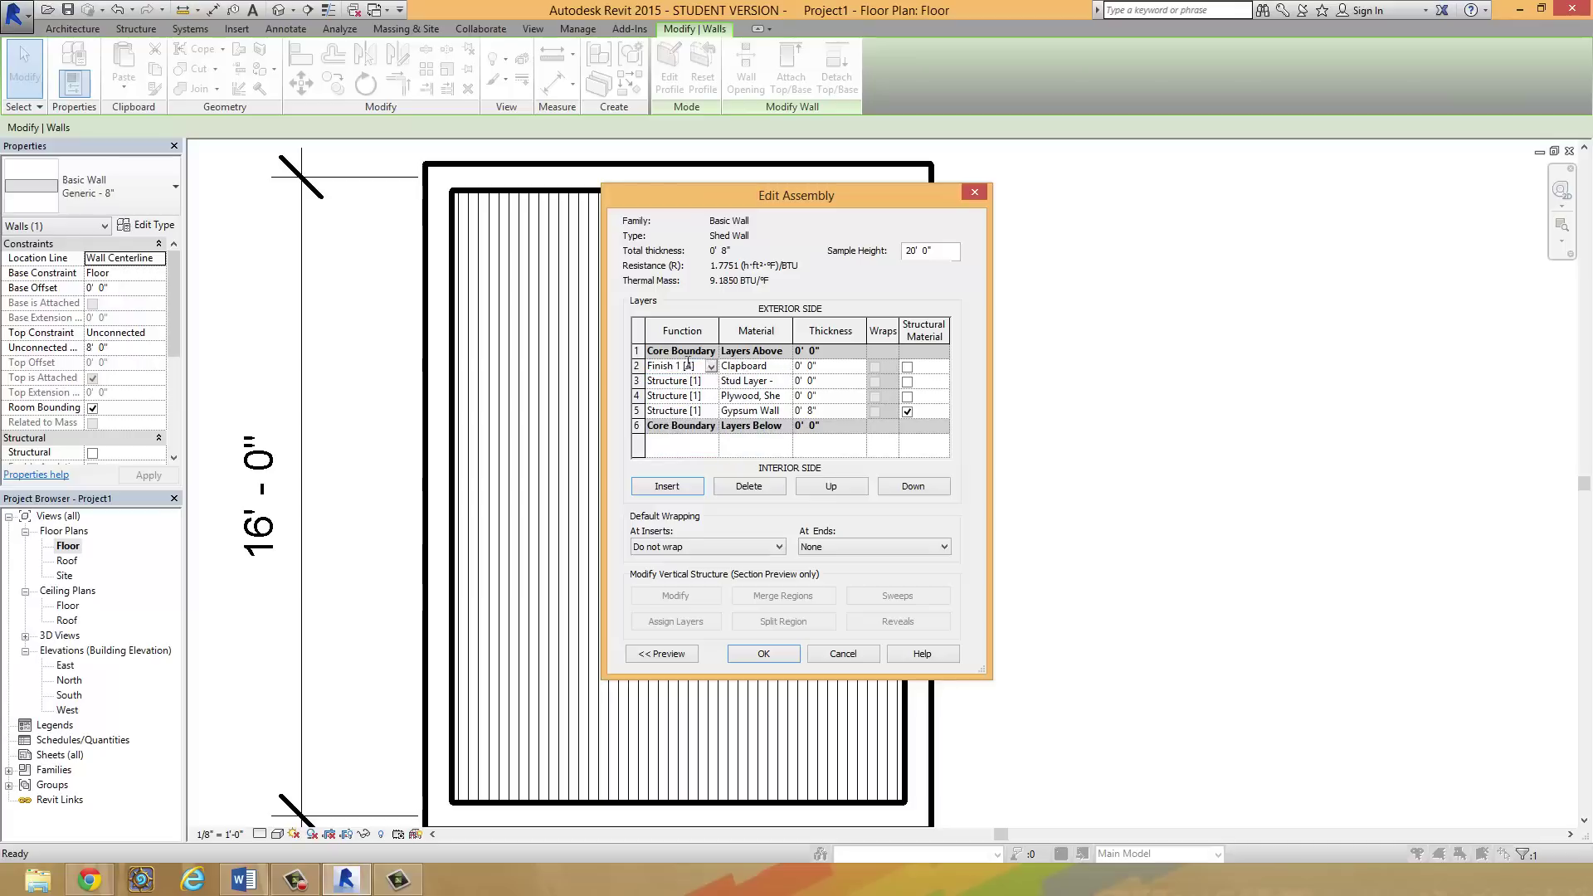
left_click(830, 488)
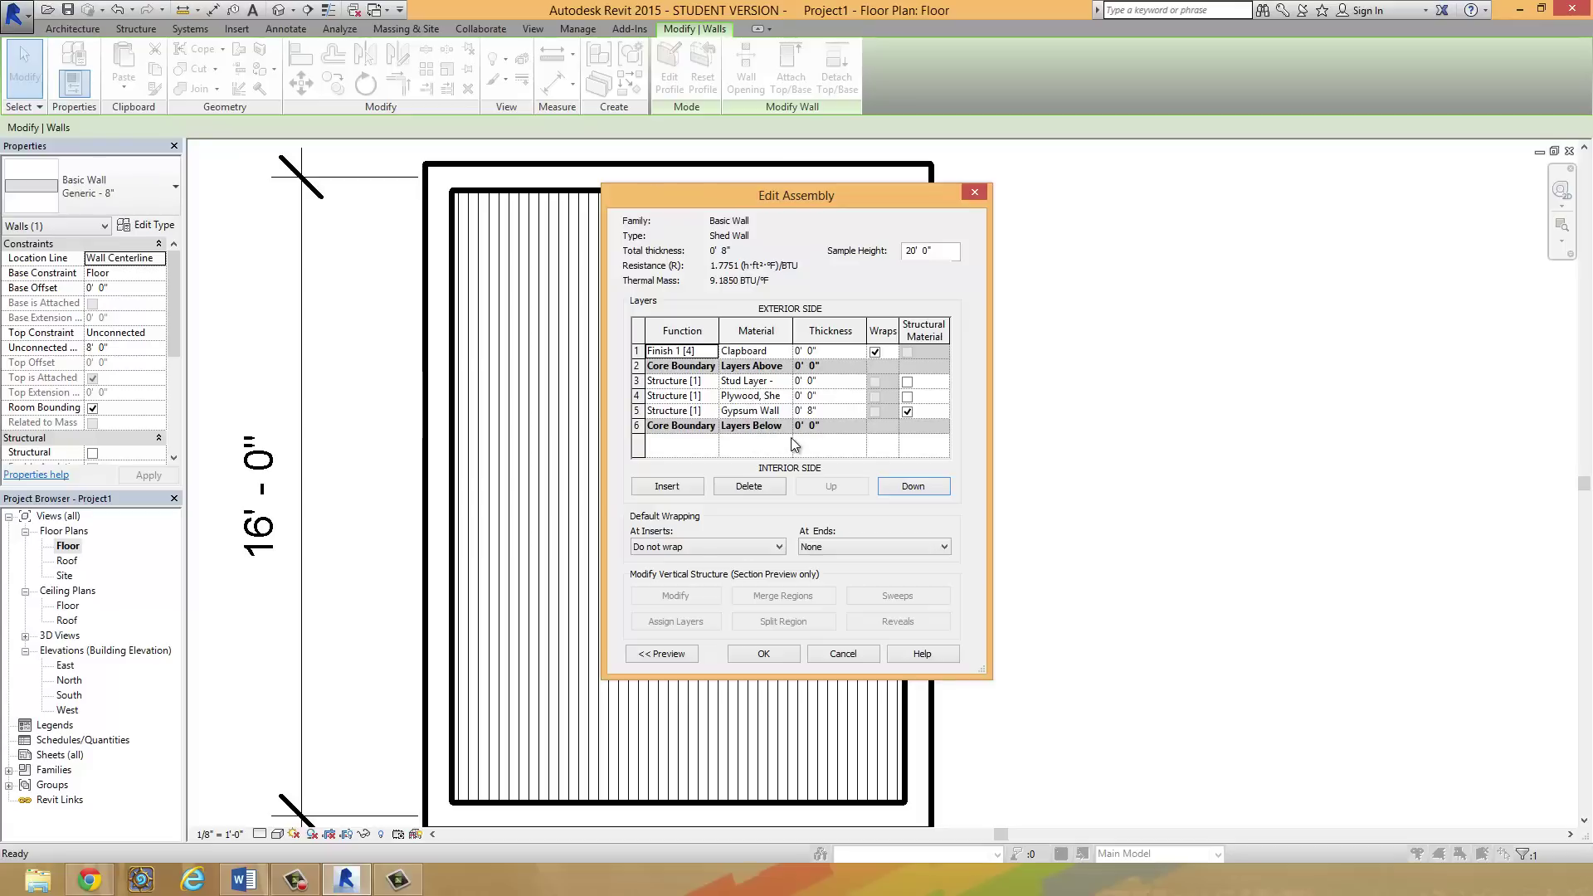
Step: Move the Gypsum Wall layer below the interior core boundary
left_click(759, 411)
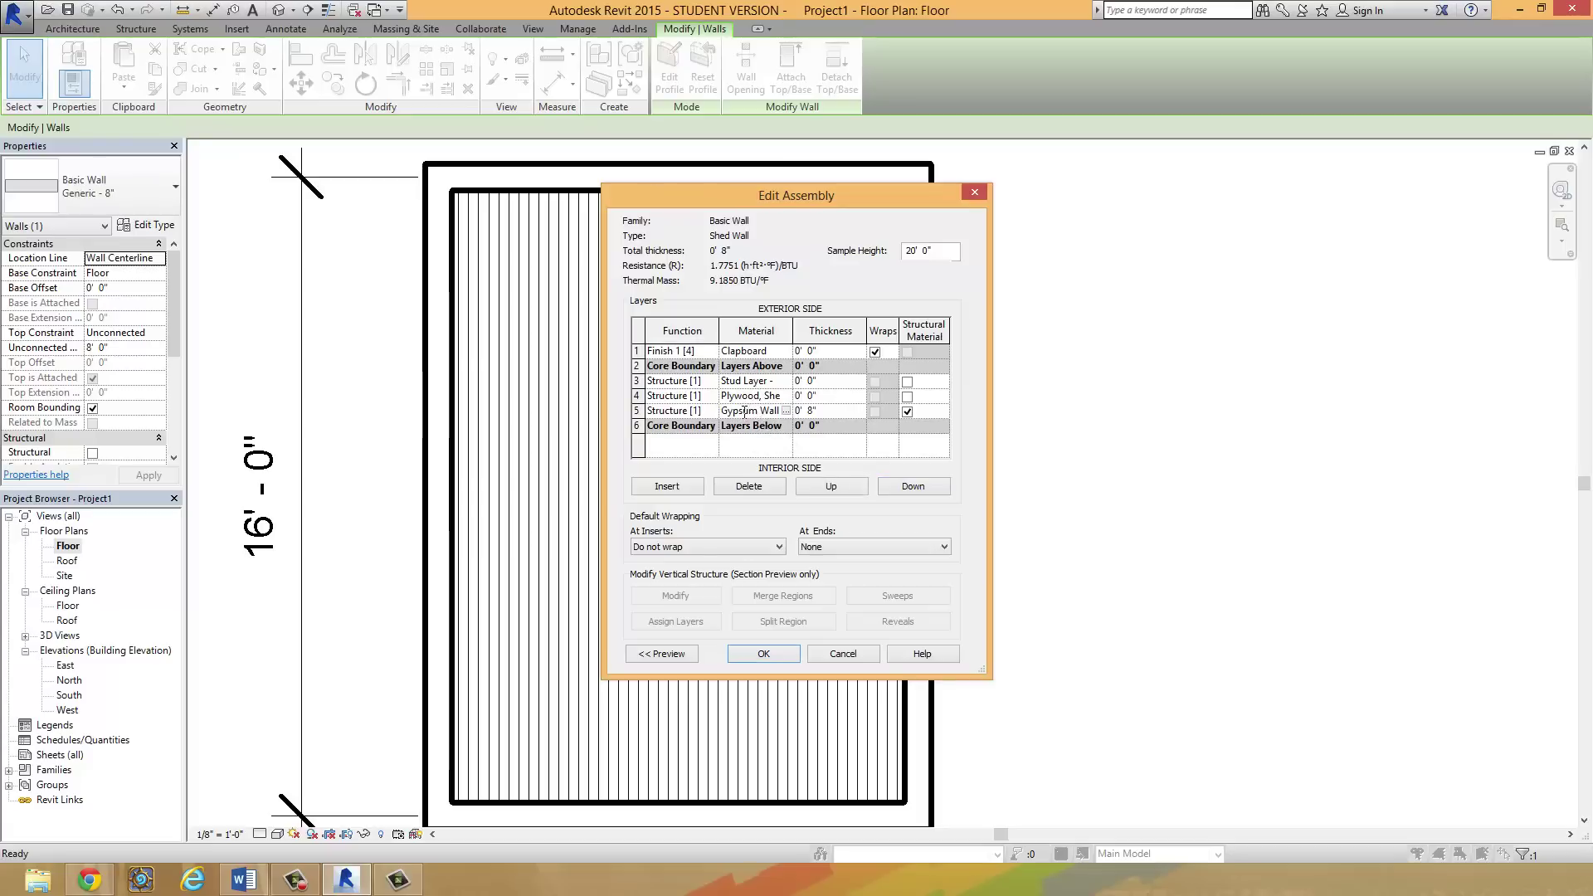
left_click(902, 489)
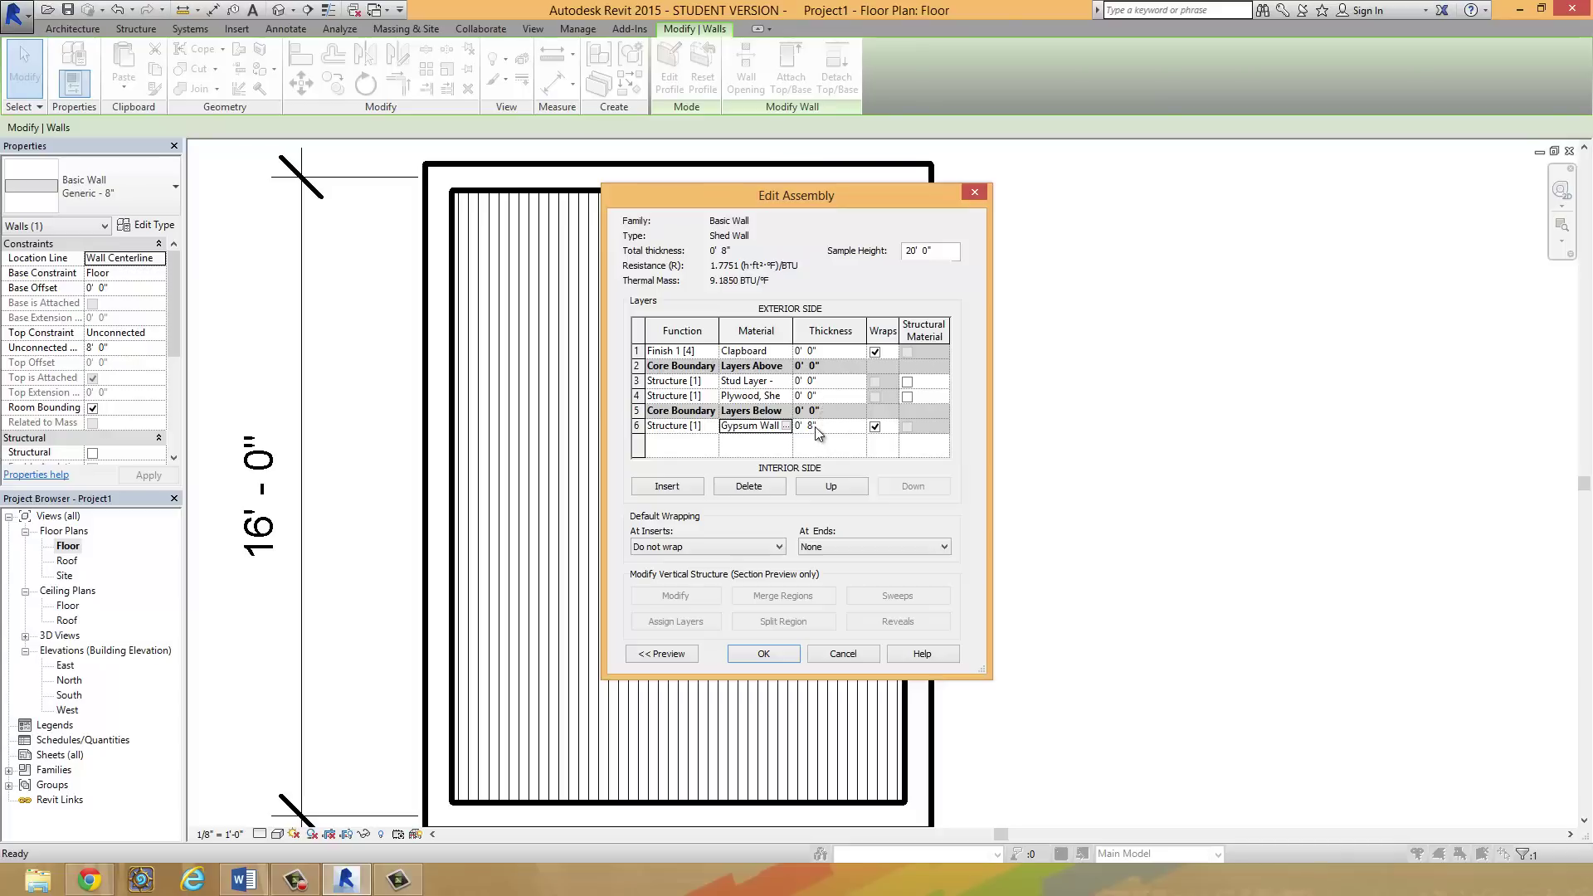
left_click(812, 352)
Step: Enter layer thicknesses, including 1/2" clapboard and 3/4" gypsum, for a 5 1/2" wall
double_click(811, 352)
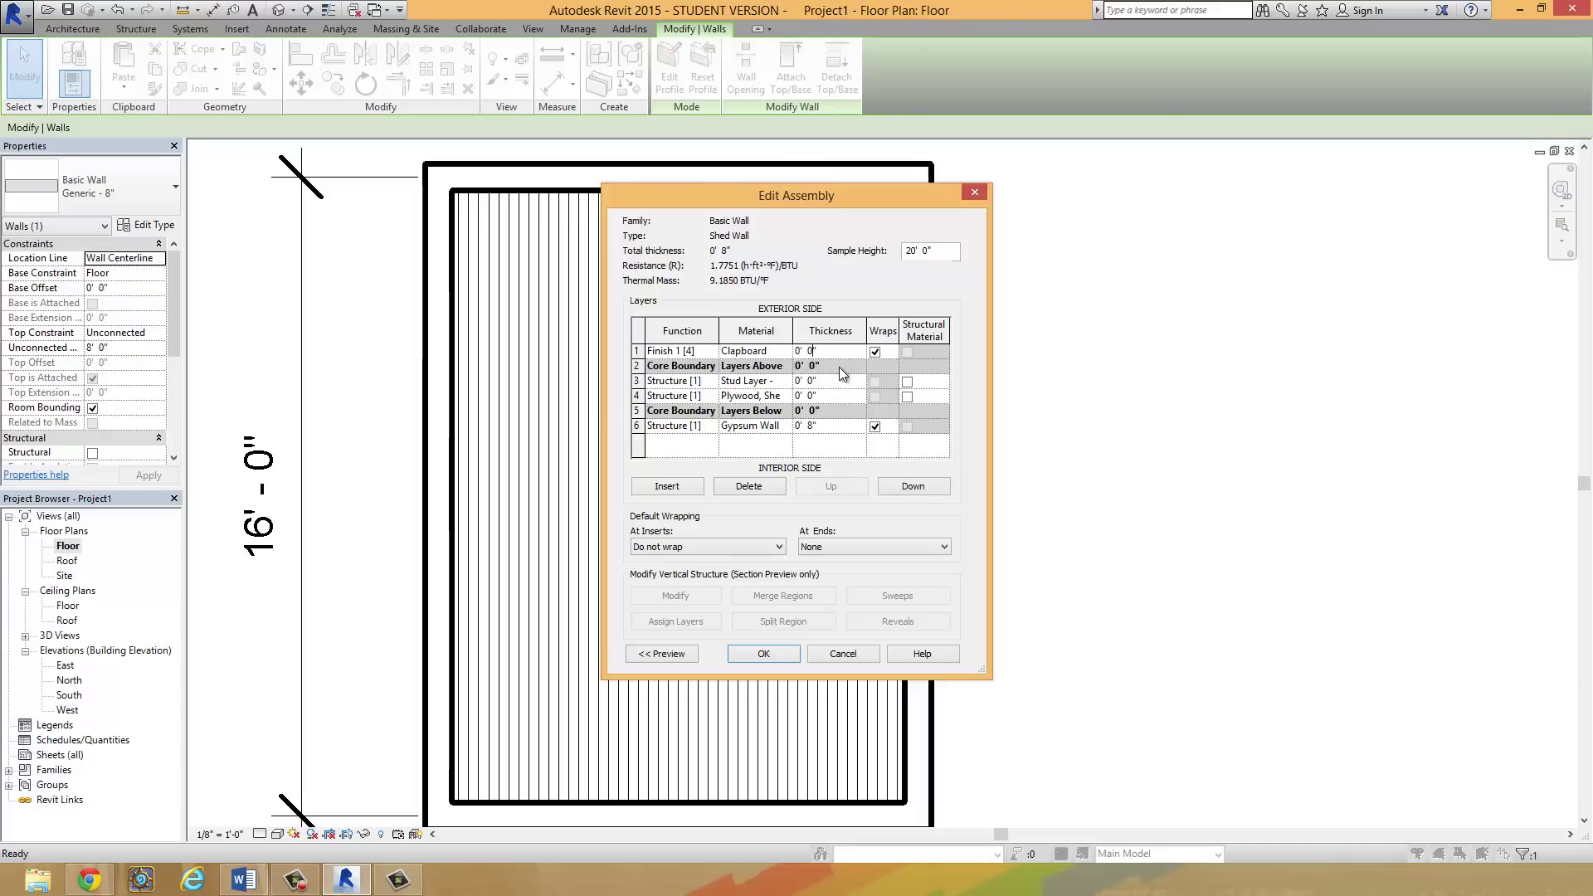
type("1/2")
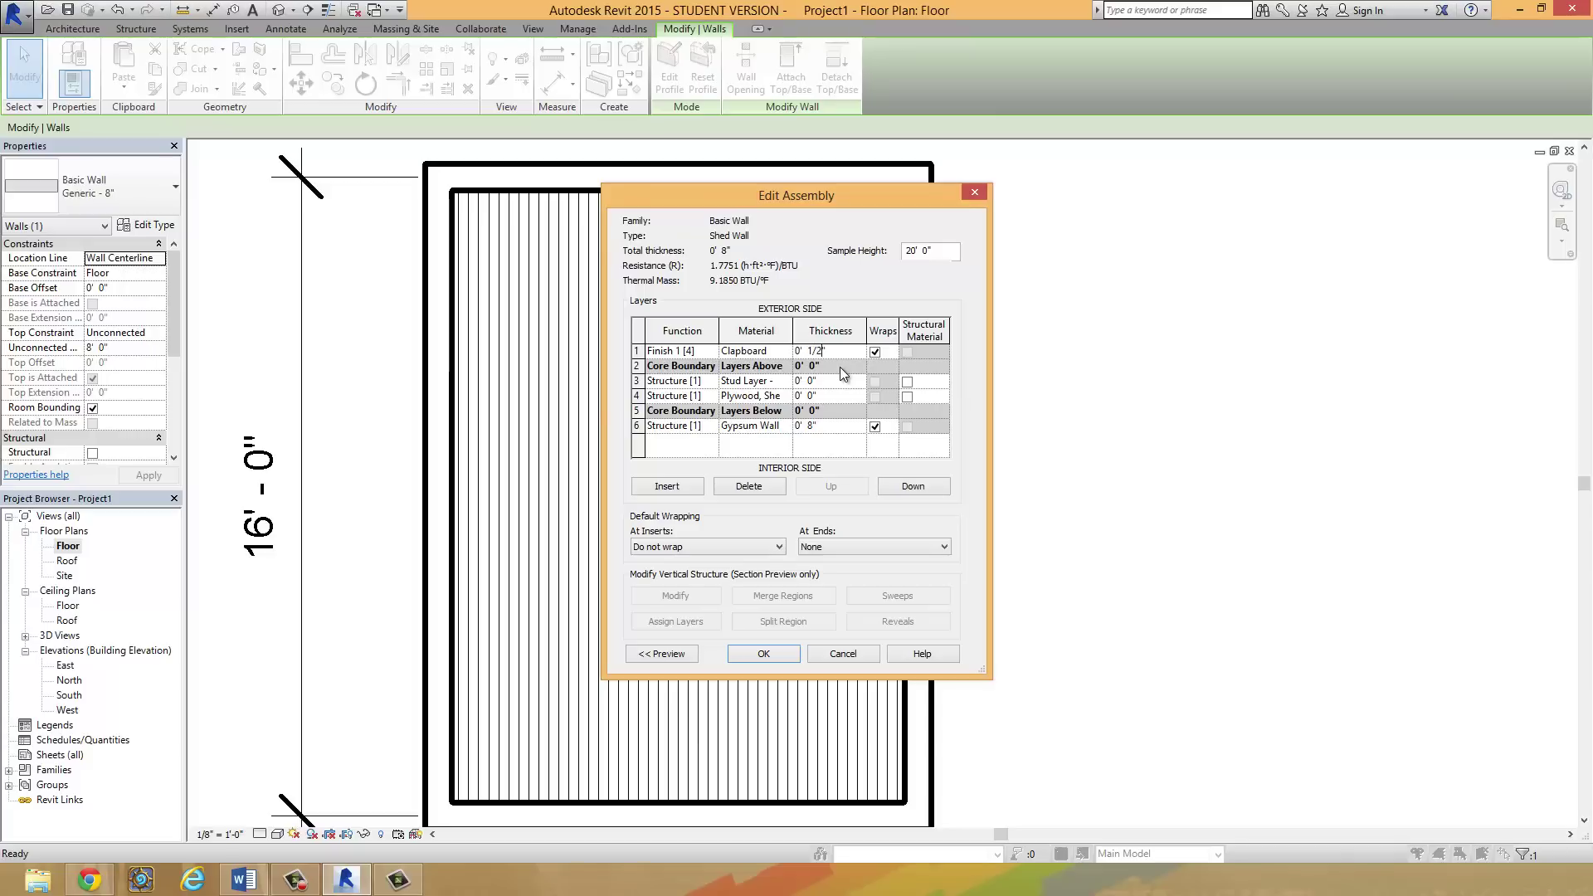
left_click(823, 380)
left_click(821, 381)
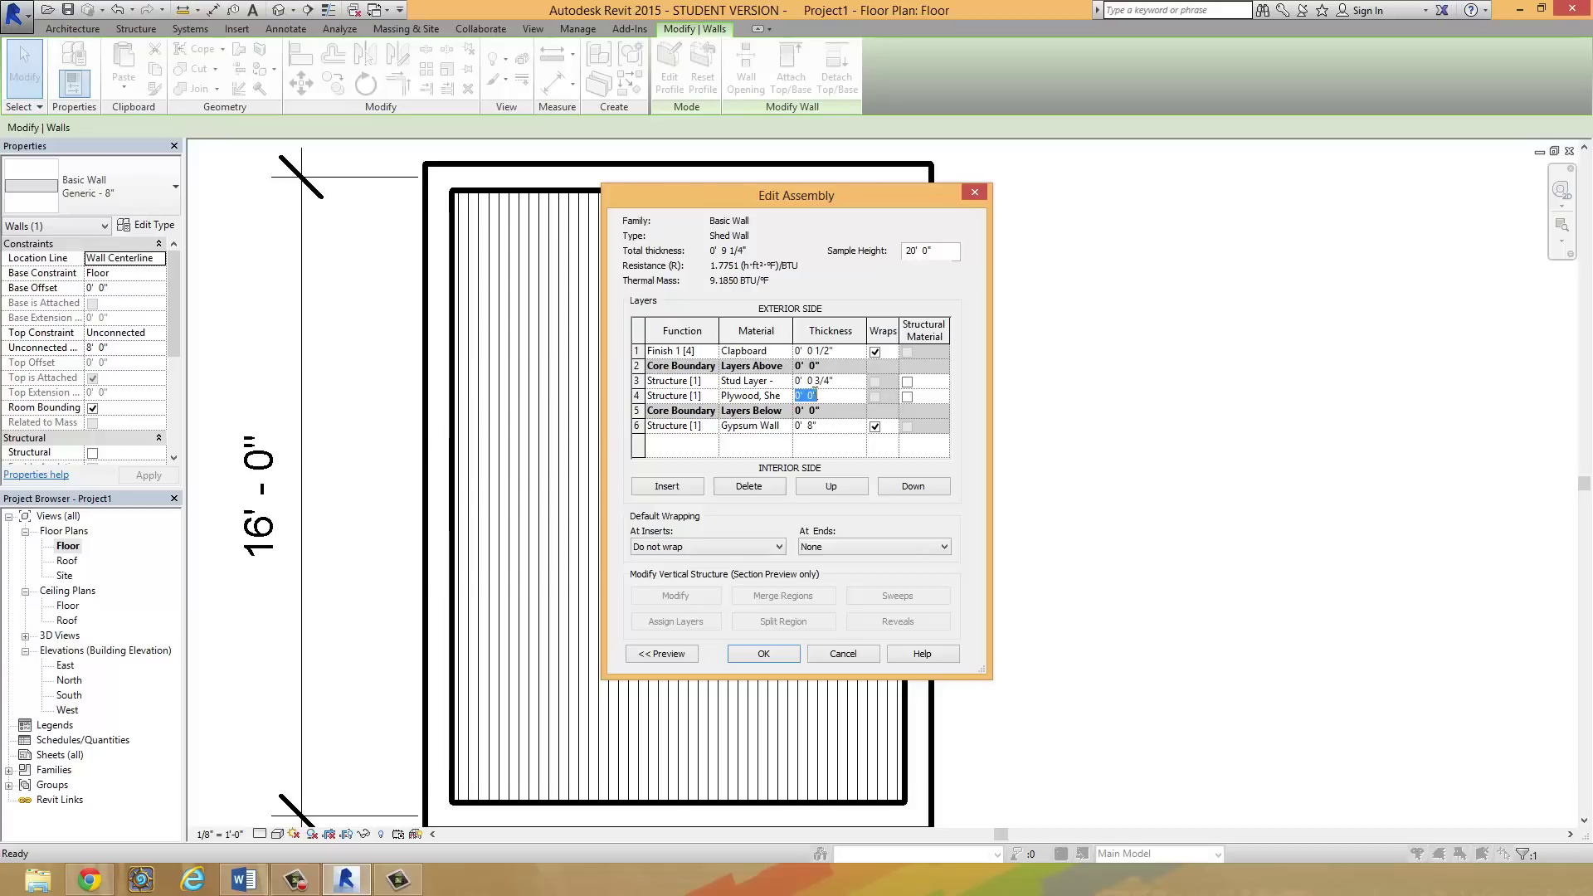
left_click(827, 394)
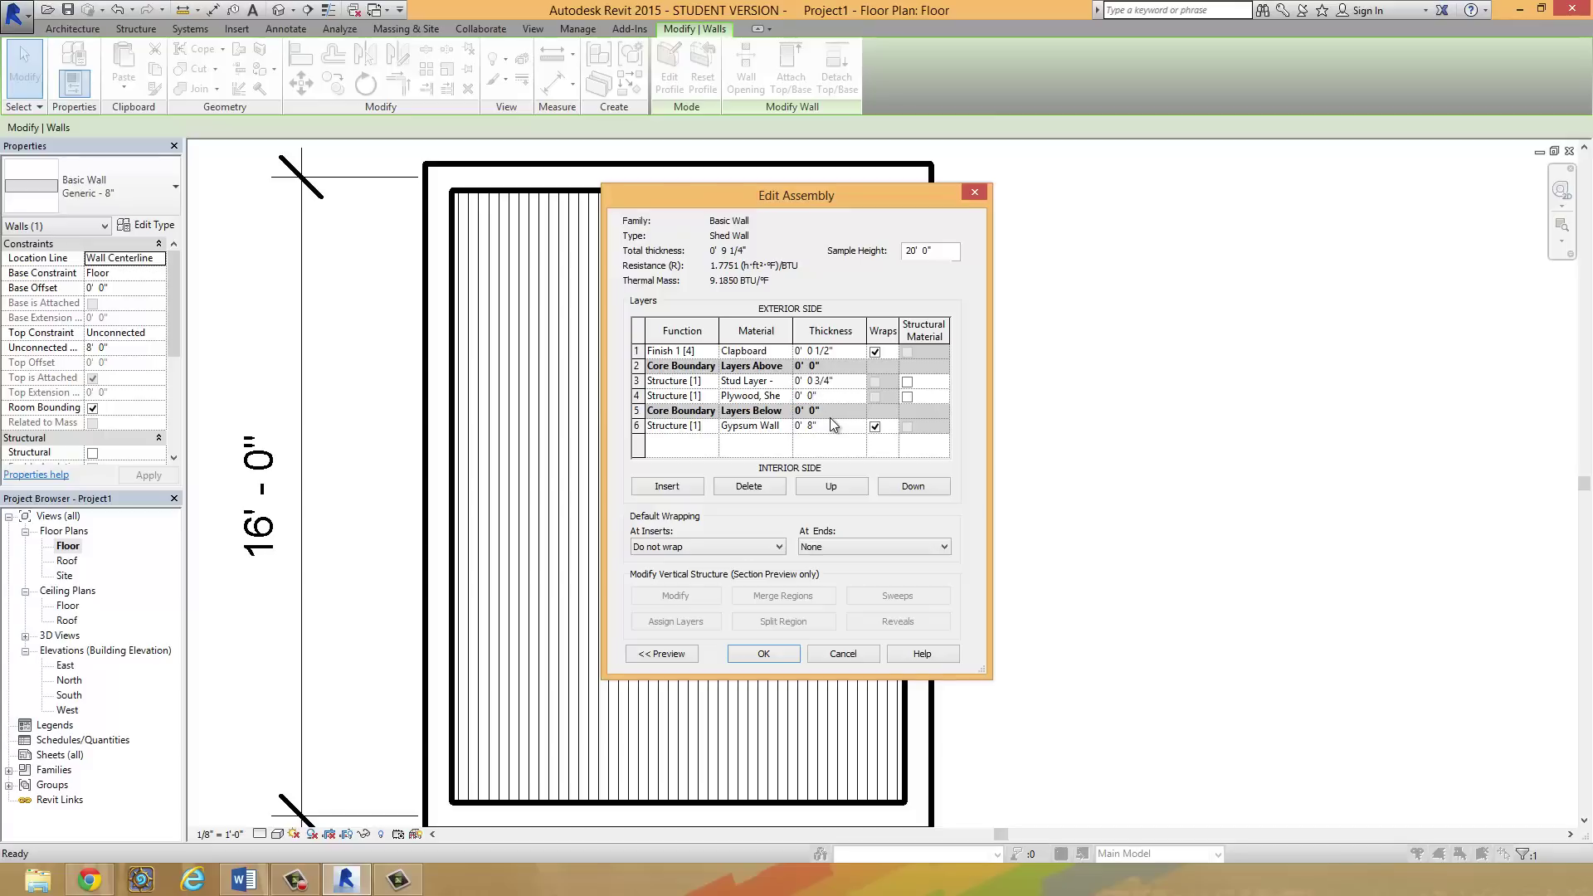
type("3 1/2")
left_click(841, 382)
left_click(814, 427)
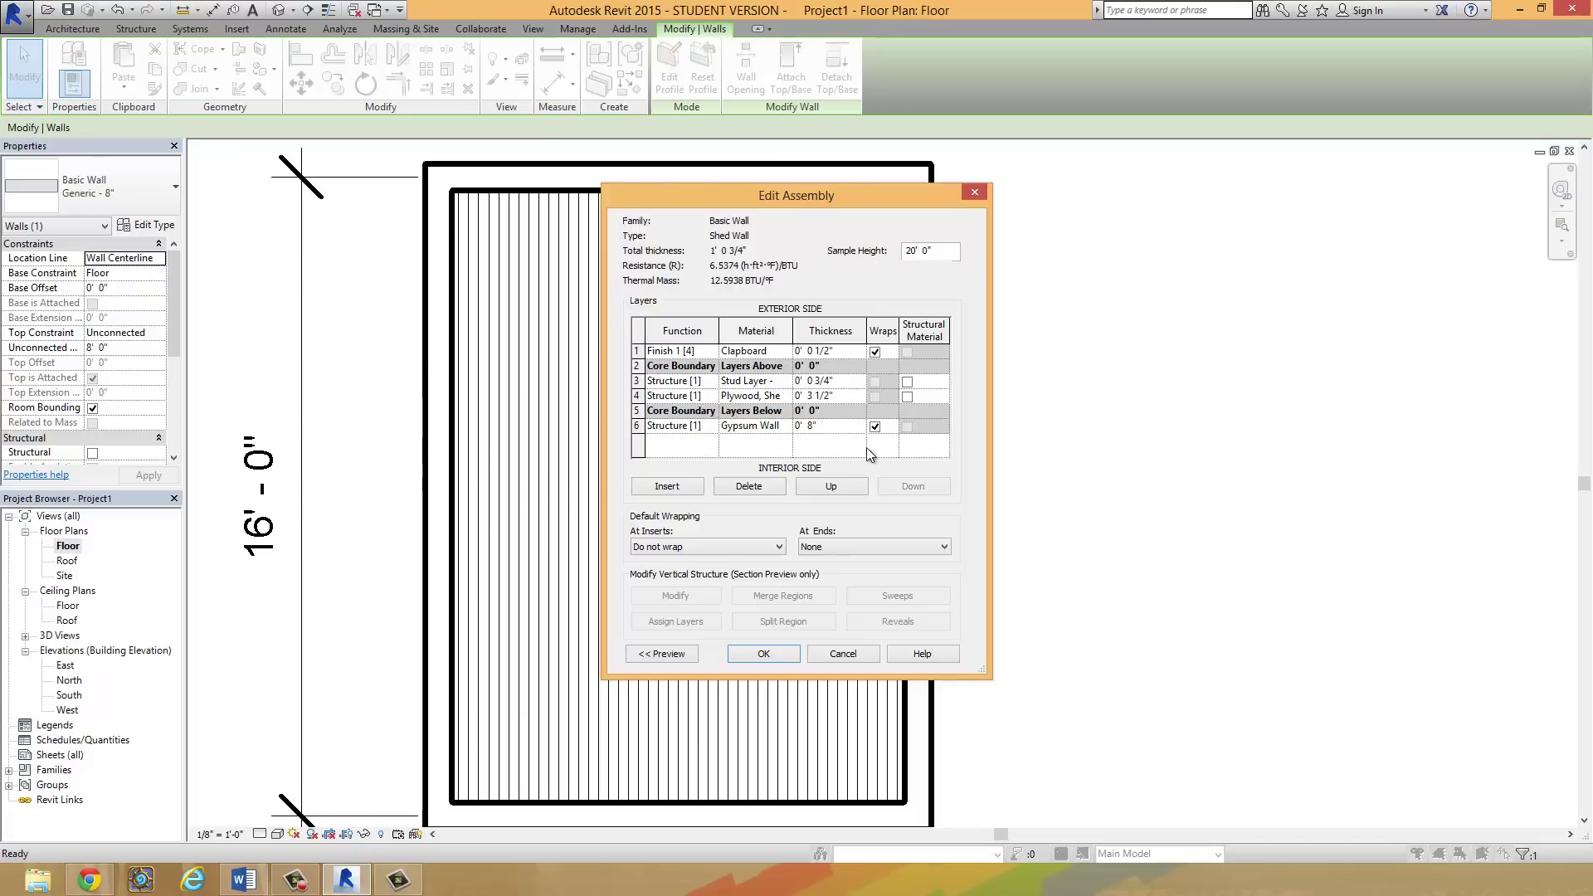
type("3/4")
left_click(837, 392)
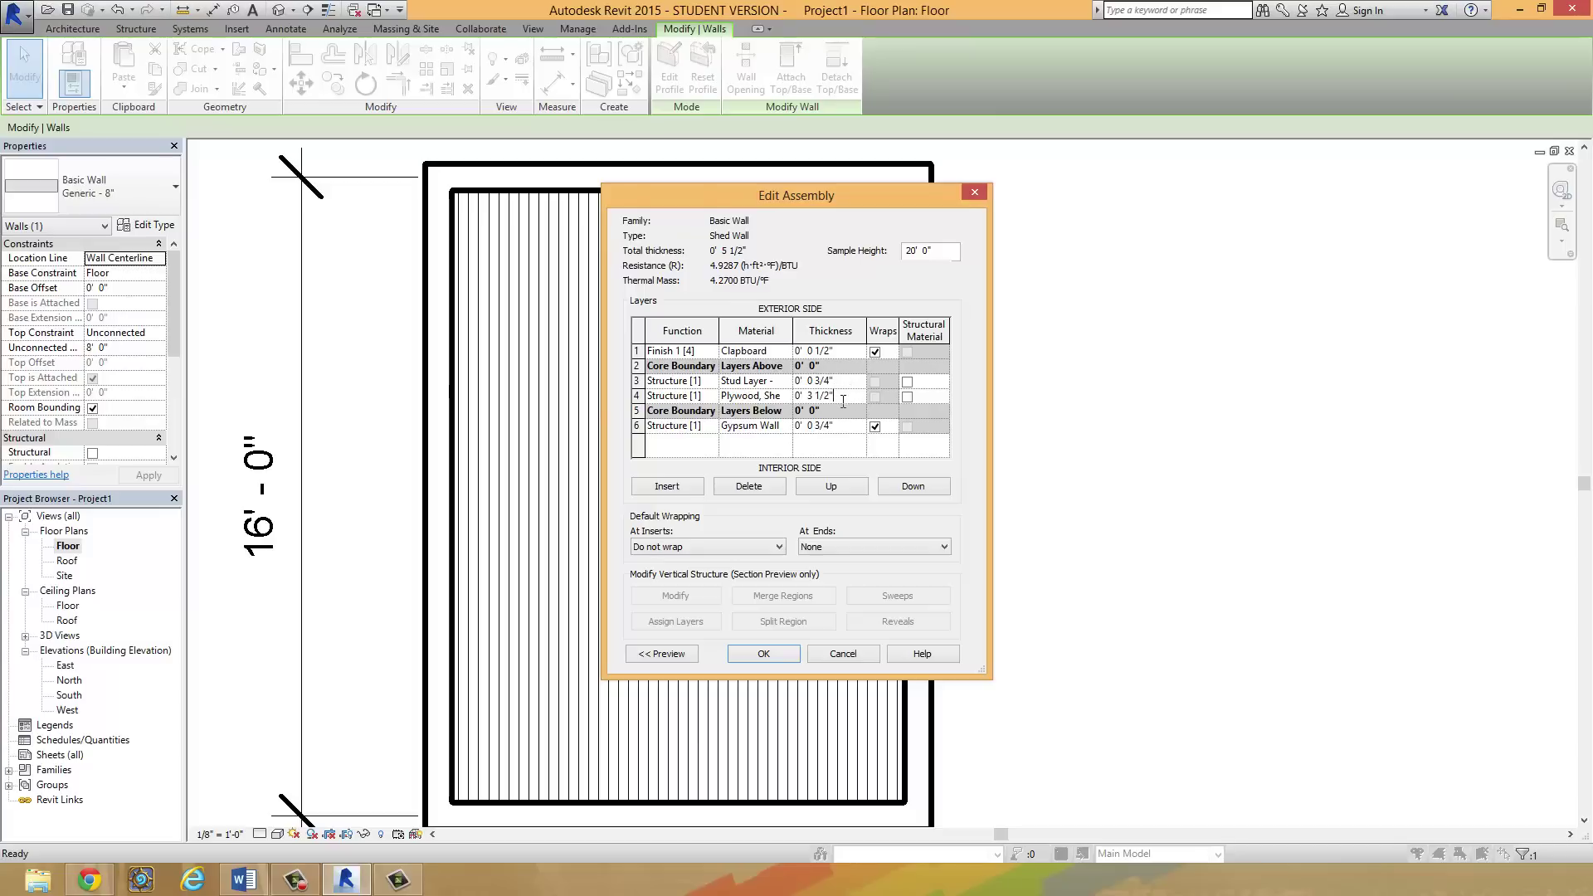
left_click(763, 654)
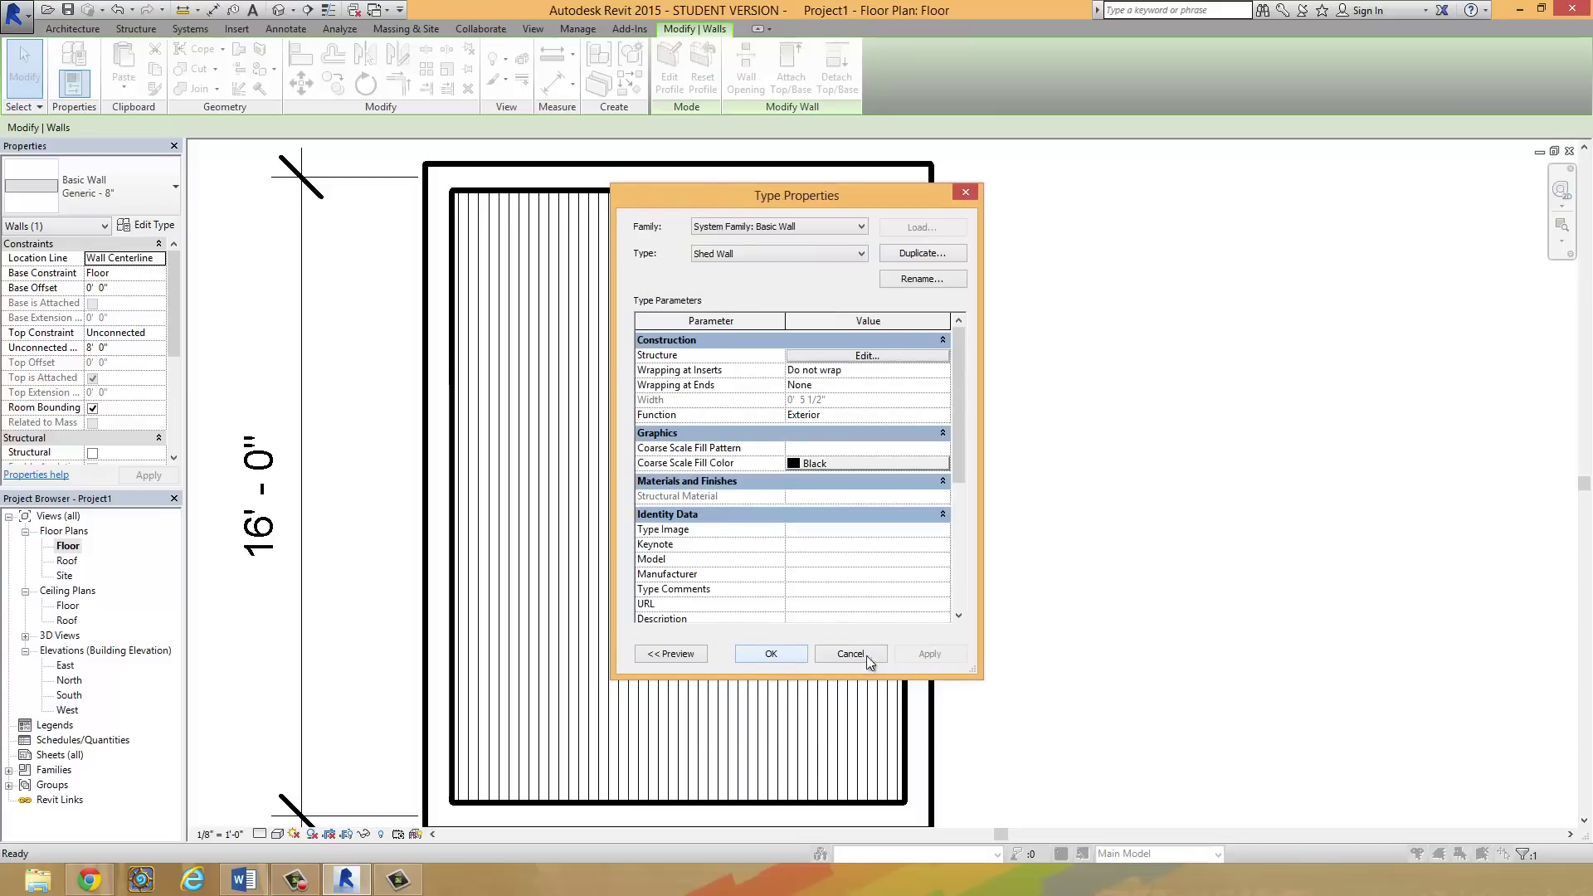
Step: Confirm the Shed Wall type on the right wall, then select the top and left walls
left_click(773, 657)
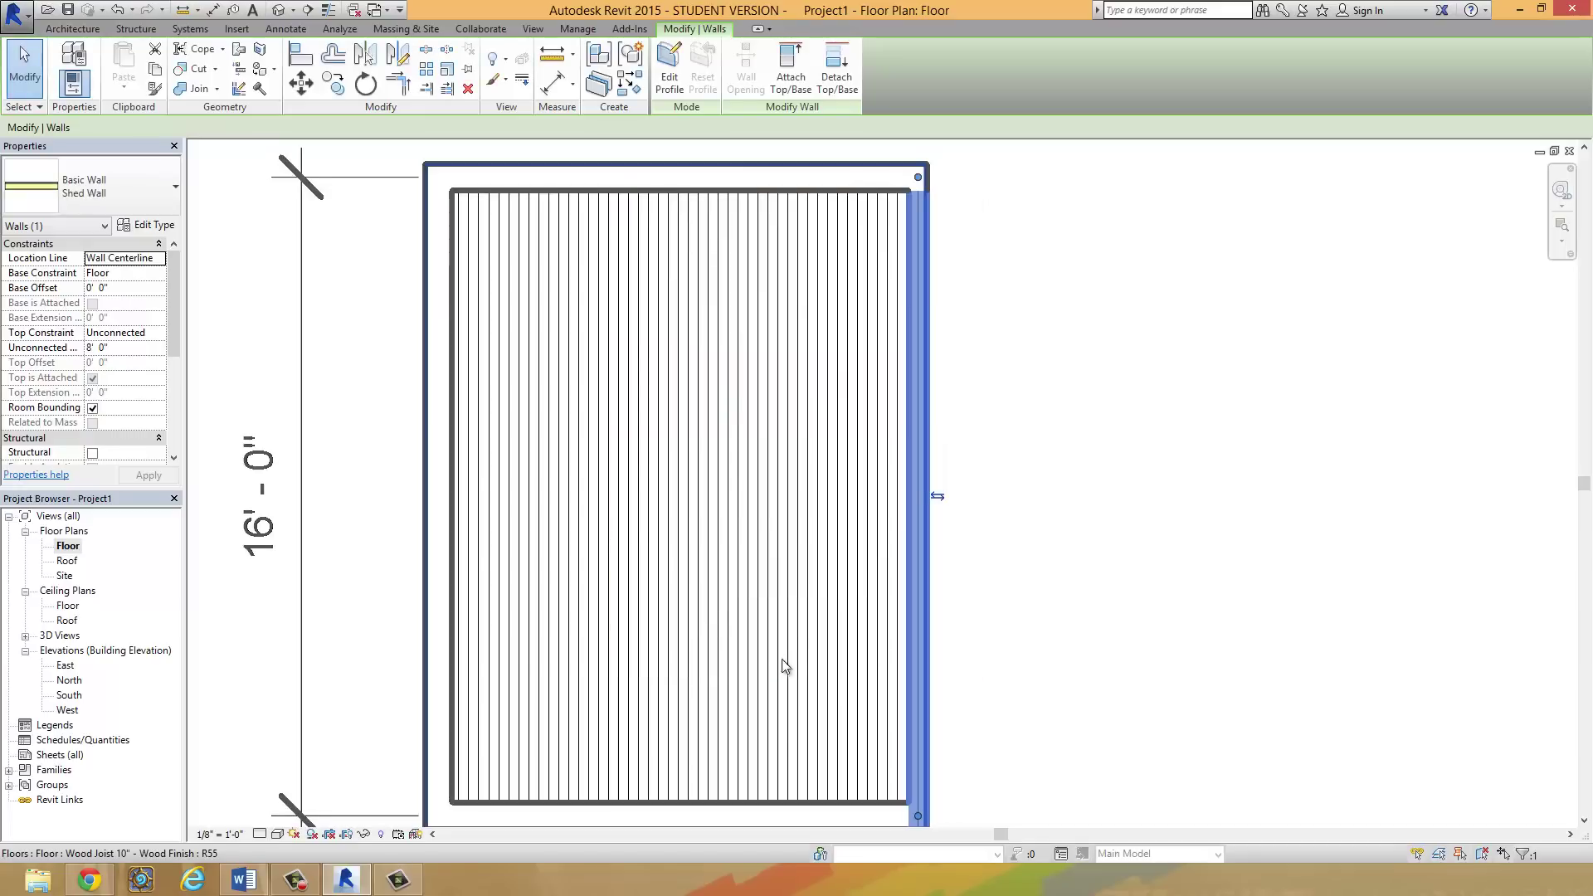
left_click(1060, 614)
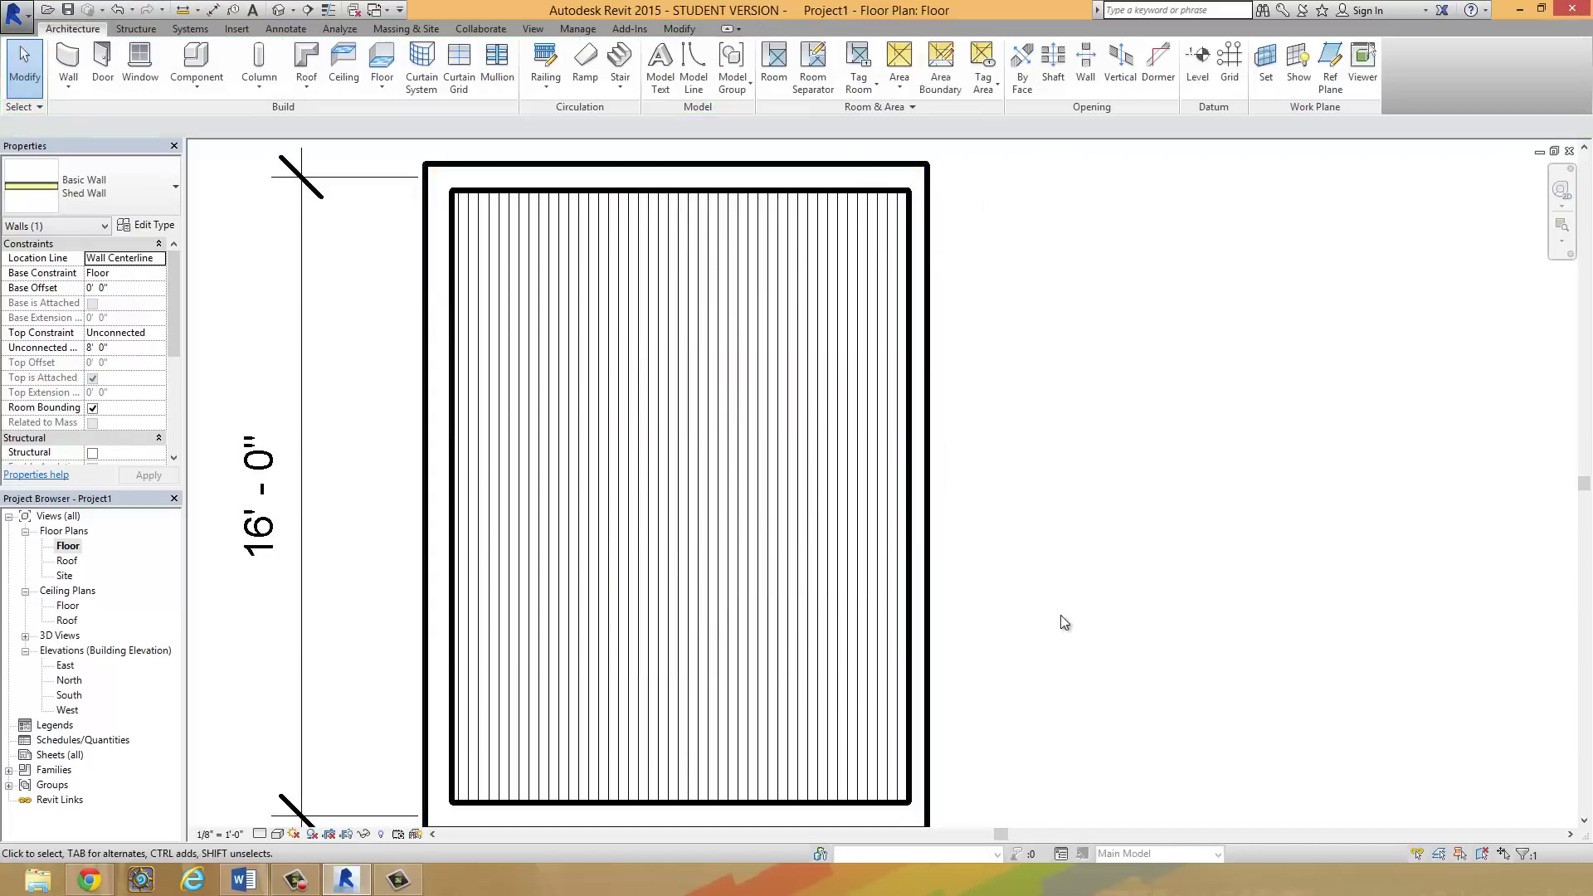
left_click(757, 190)
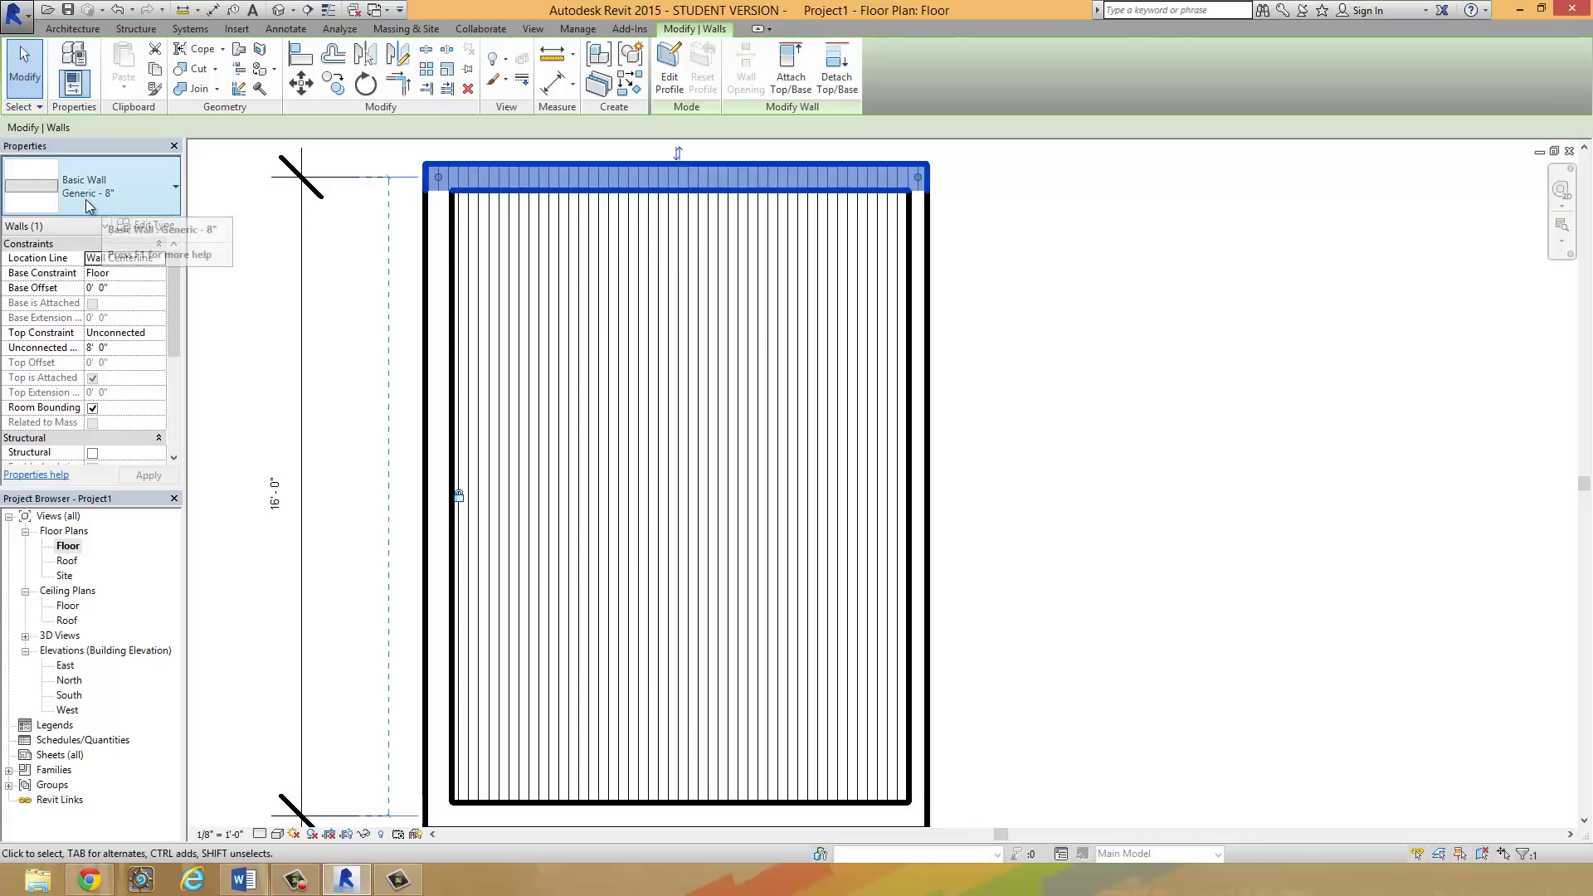
left_click(913, 450)
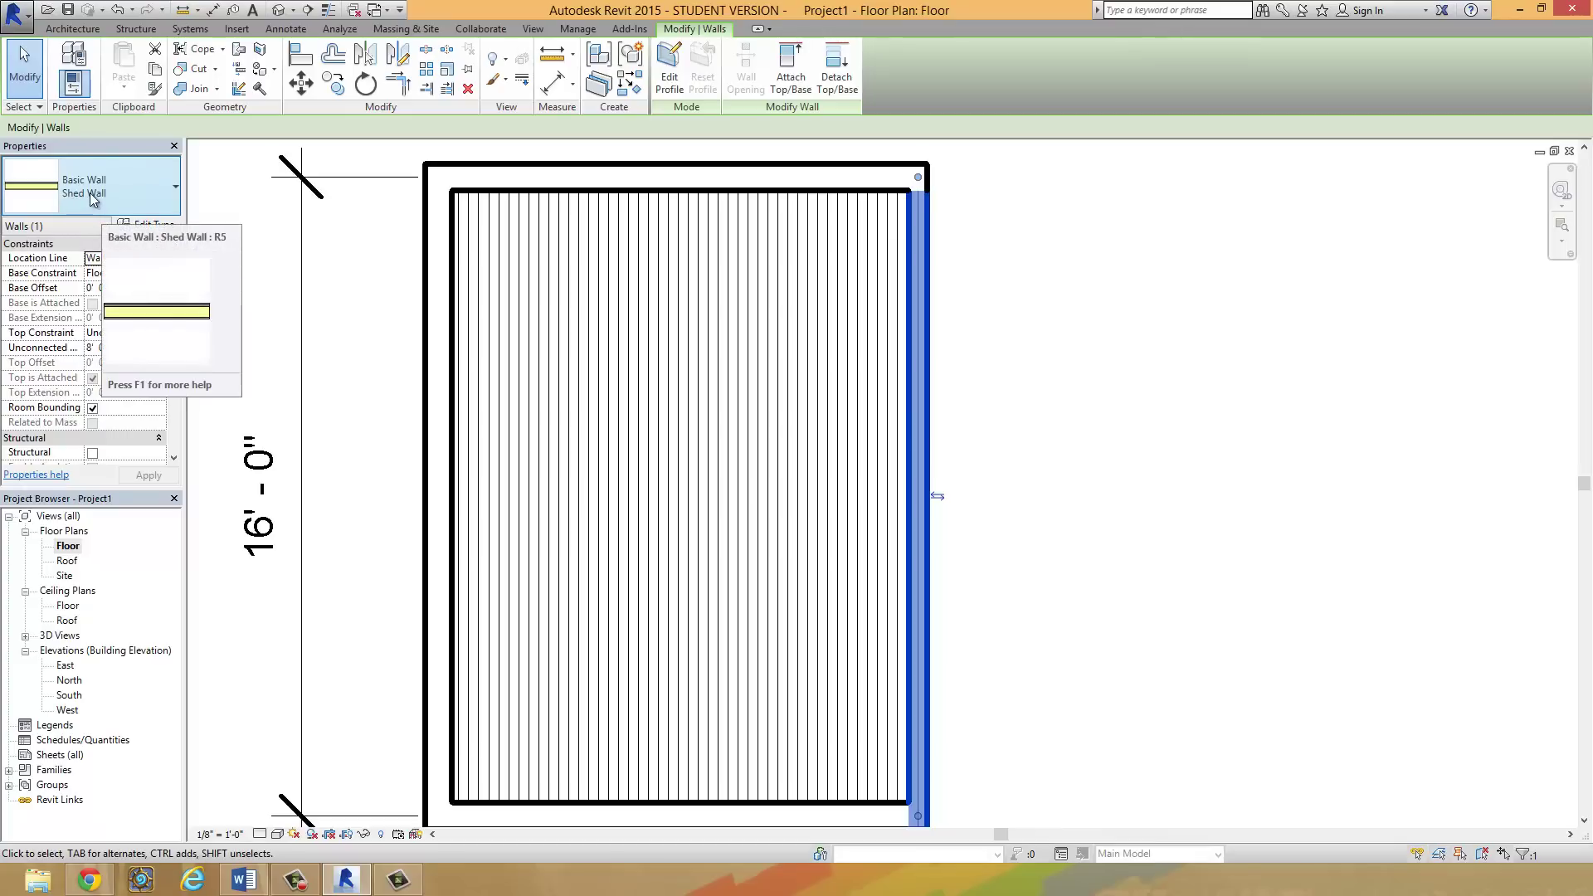
left_click(601, 205)
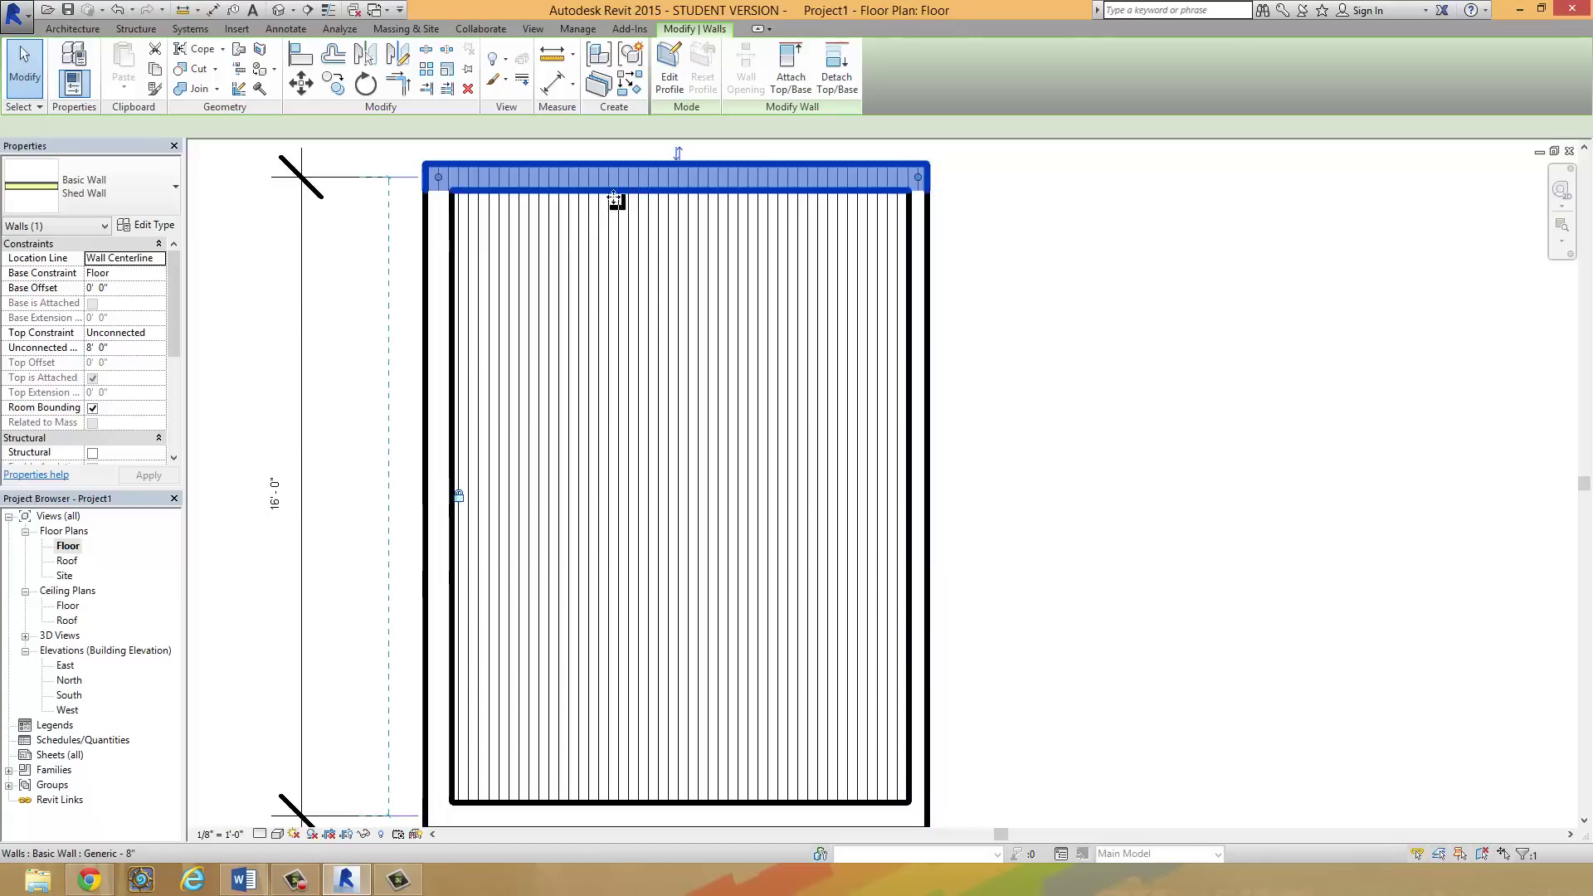
left_click(452, 620, "ctrl")
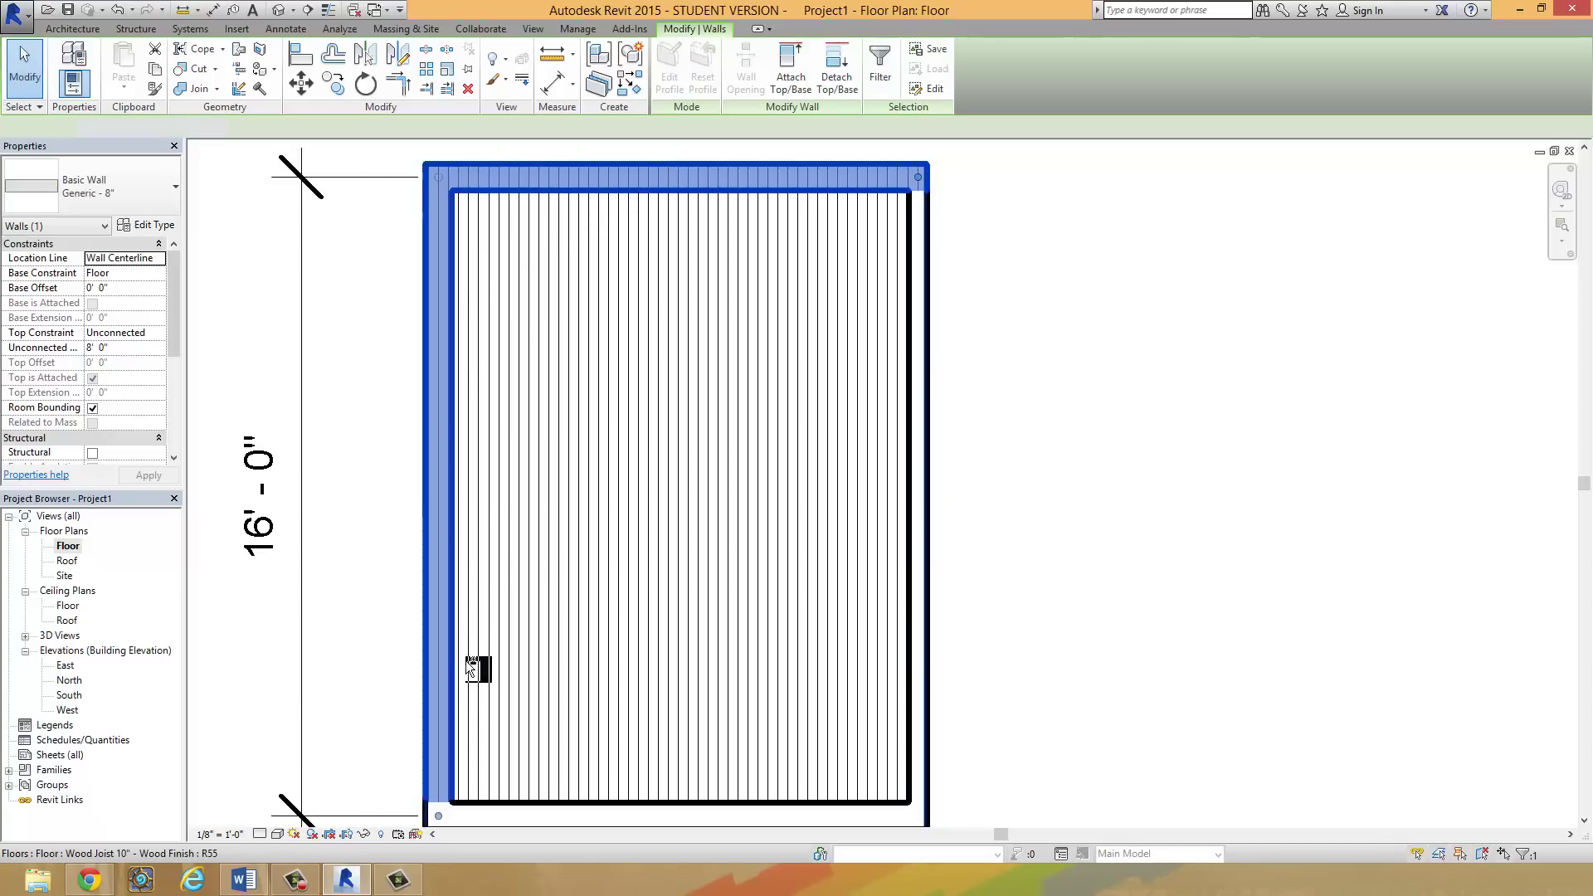
Step: Add the bottom wall and switch the top, left and bottom walls to Shed Wall
left_click(524, 804, "ctrl")
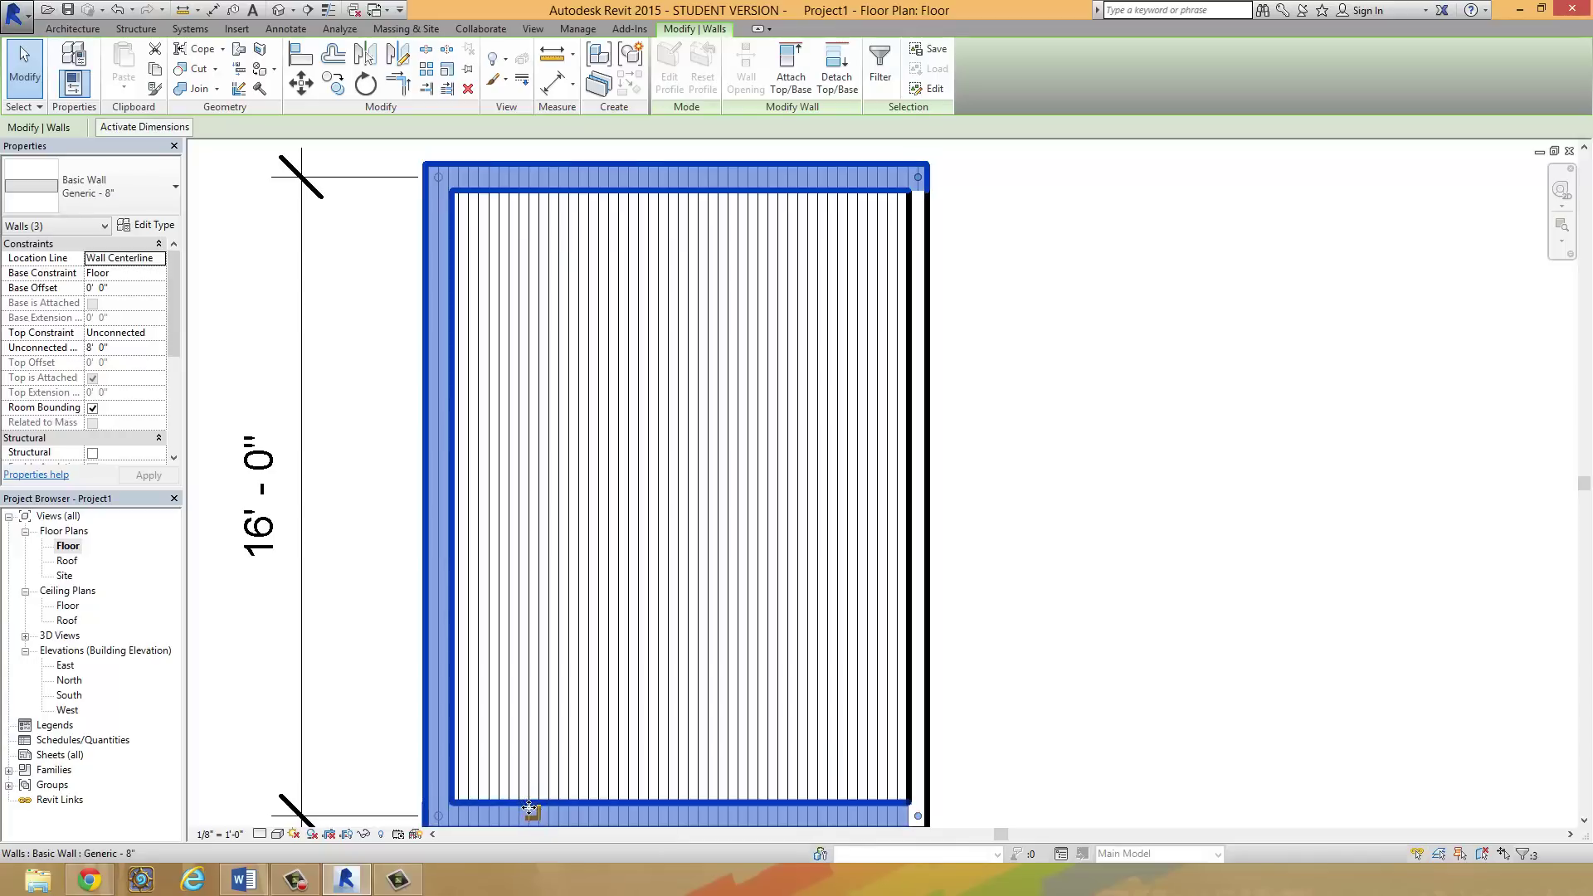
left_click(153, 206)
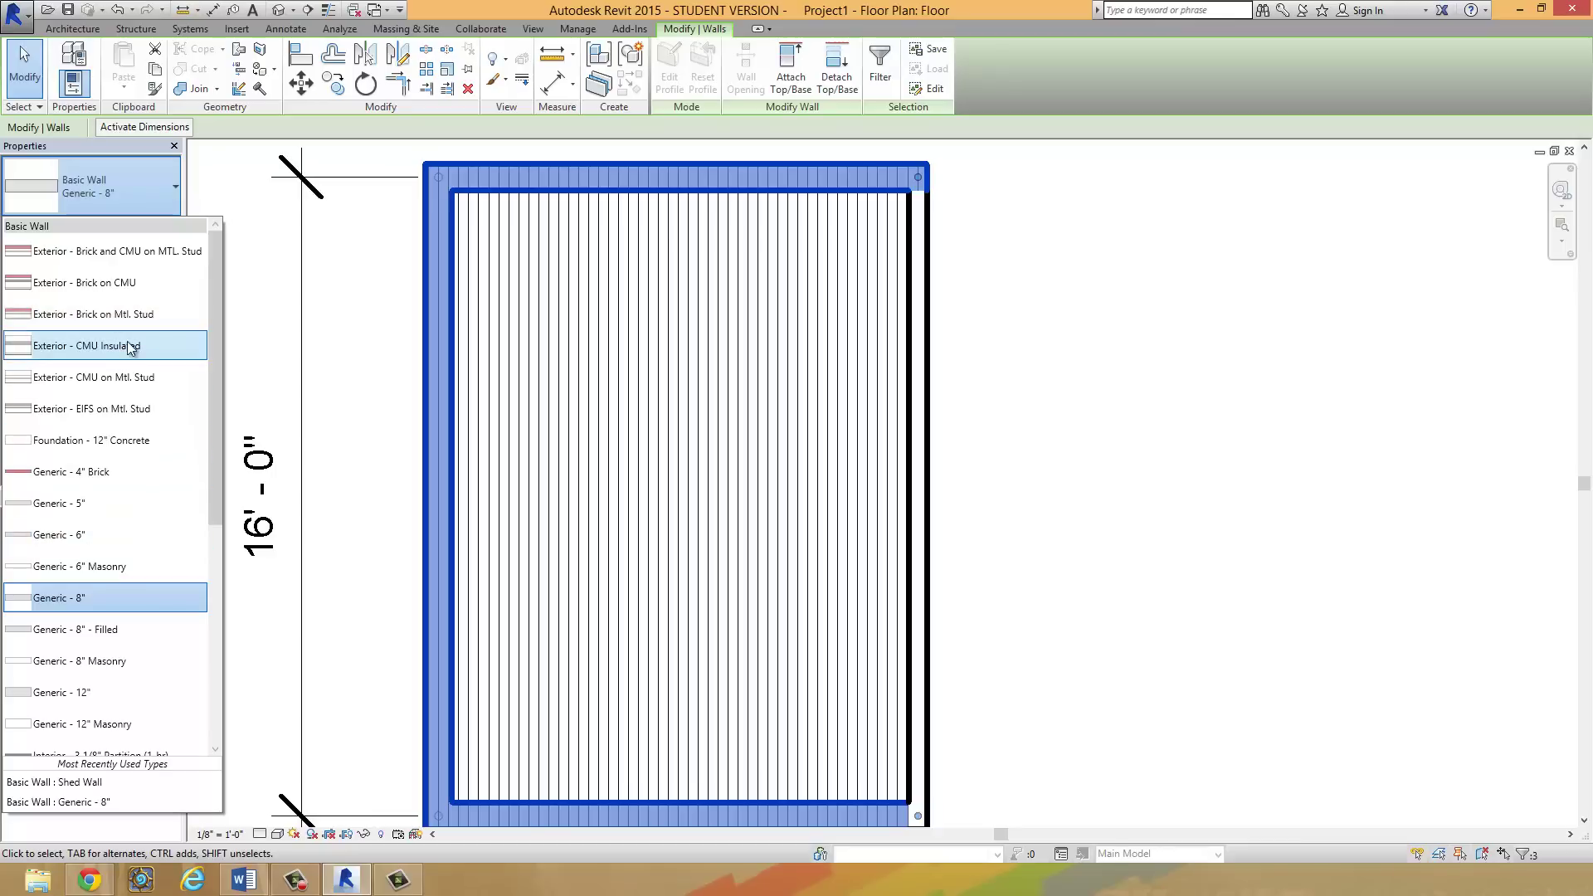
scroll(124, 440, "down", 3)
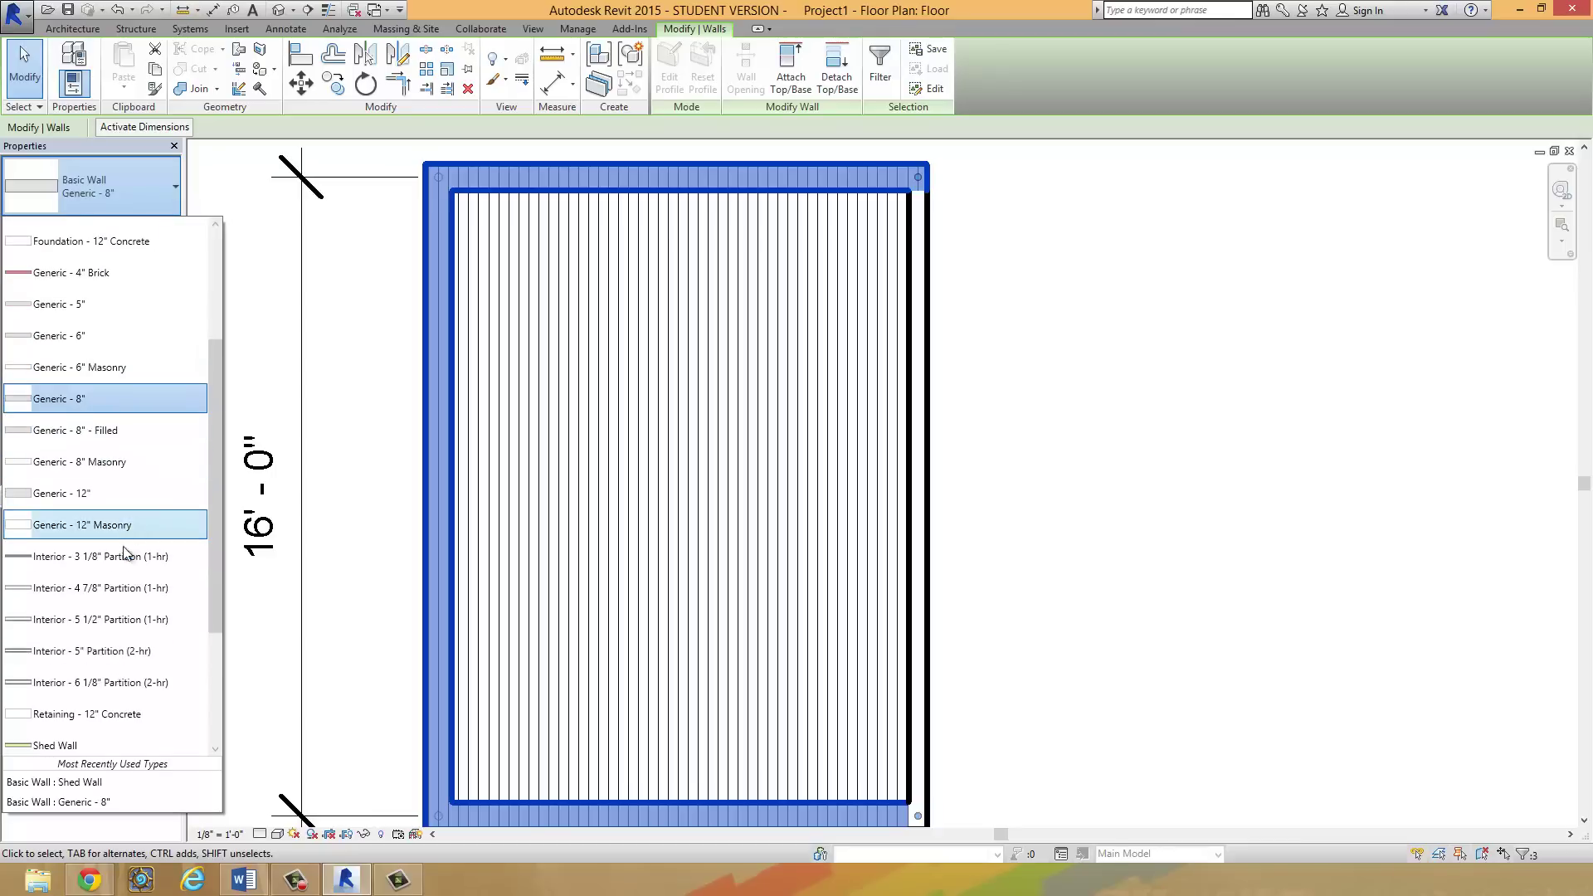
scroll(126, 554, "down", 1)
left_click(277, 635)
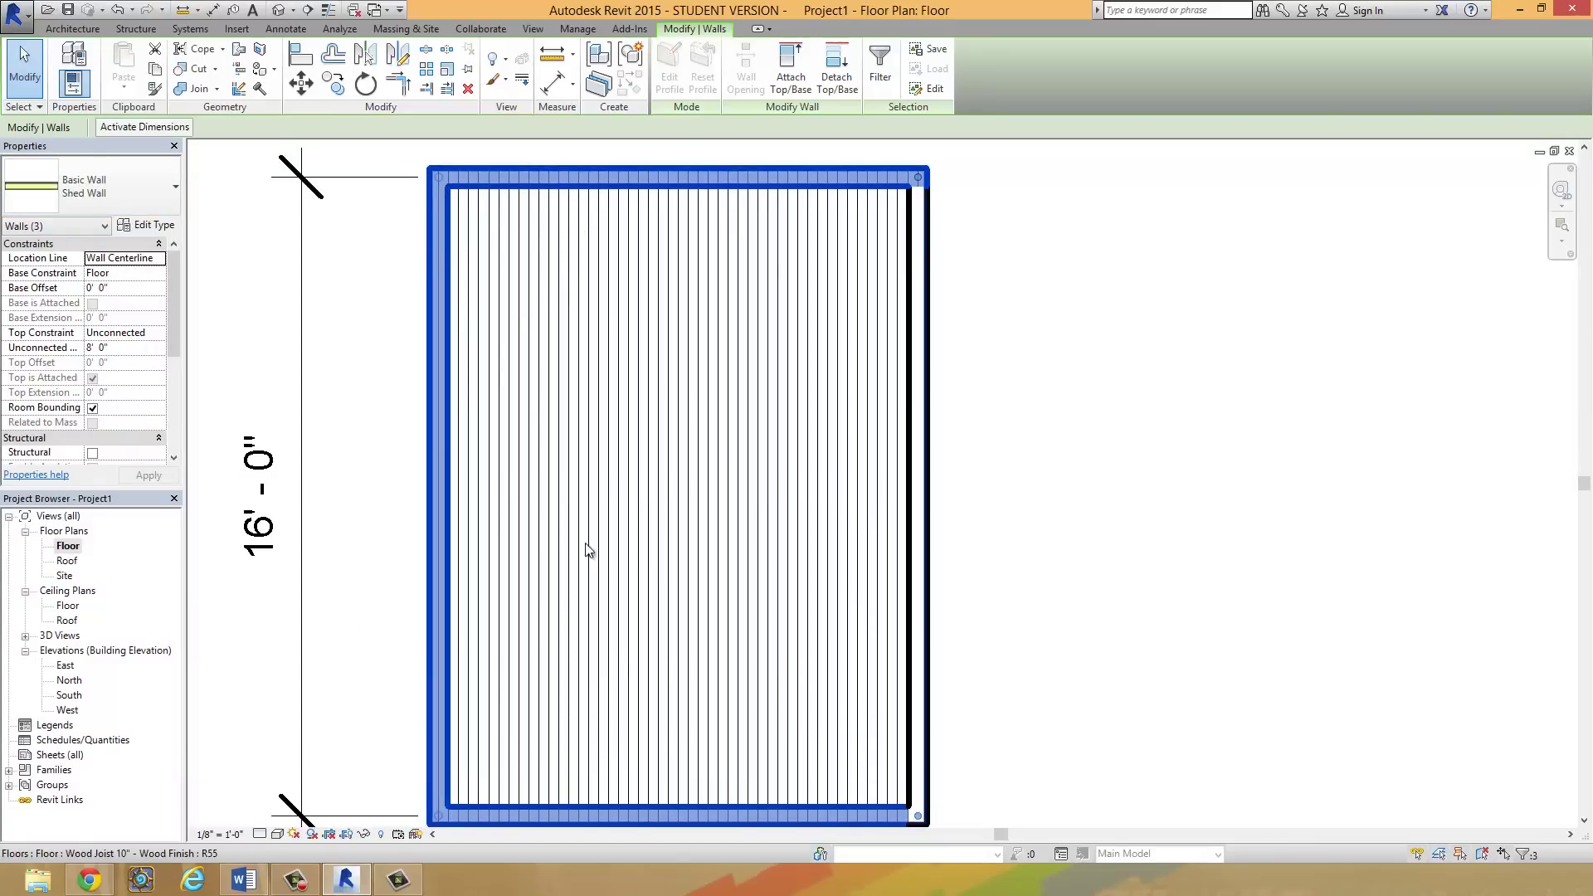
left_click(393, 348)
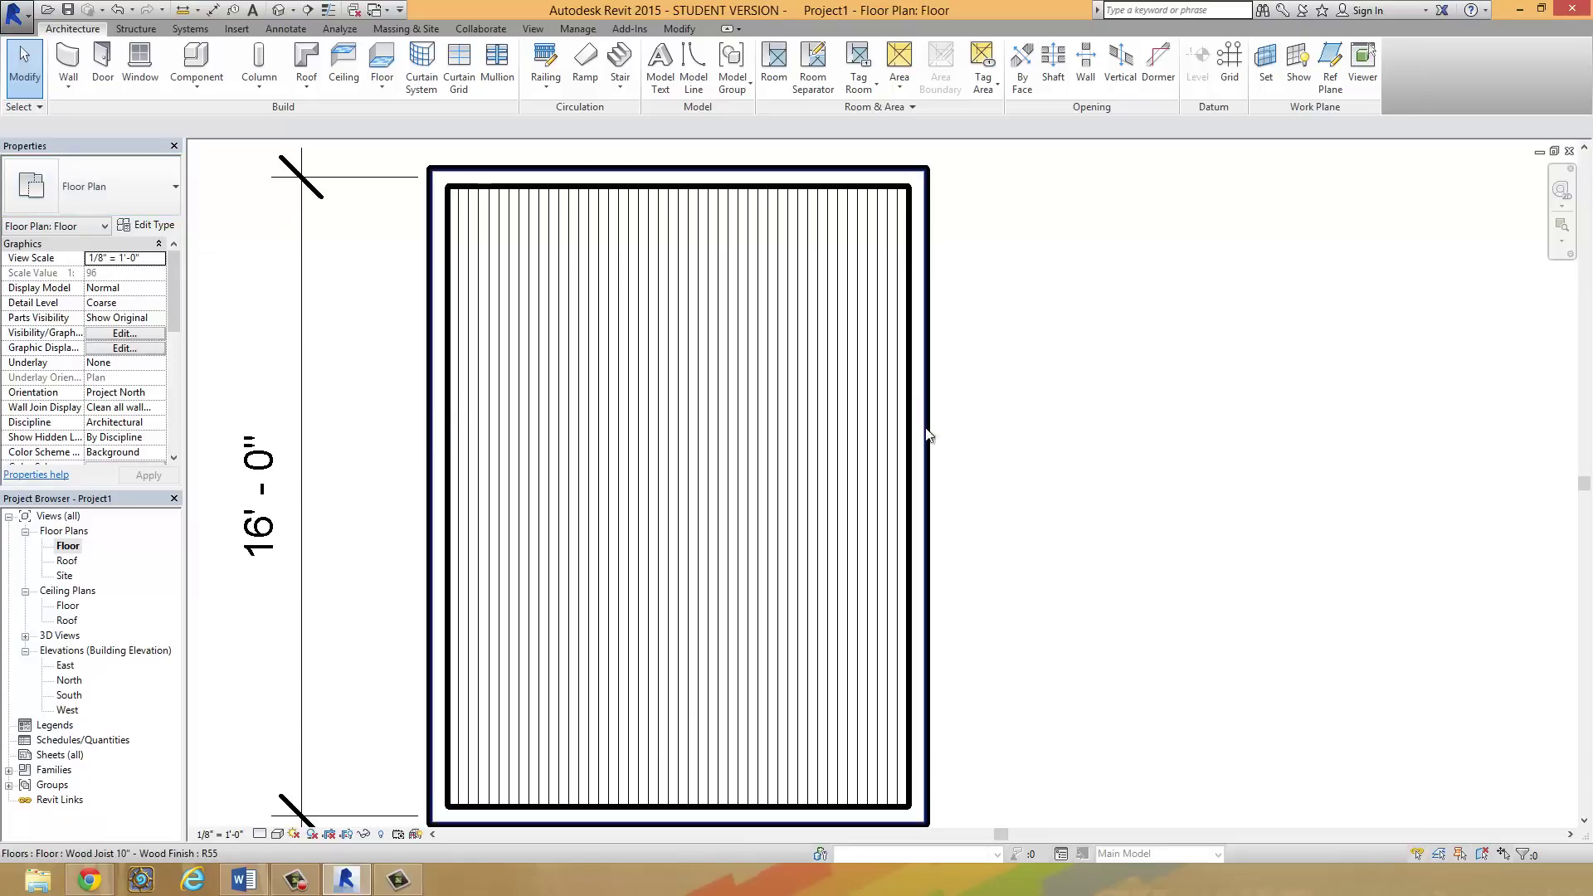